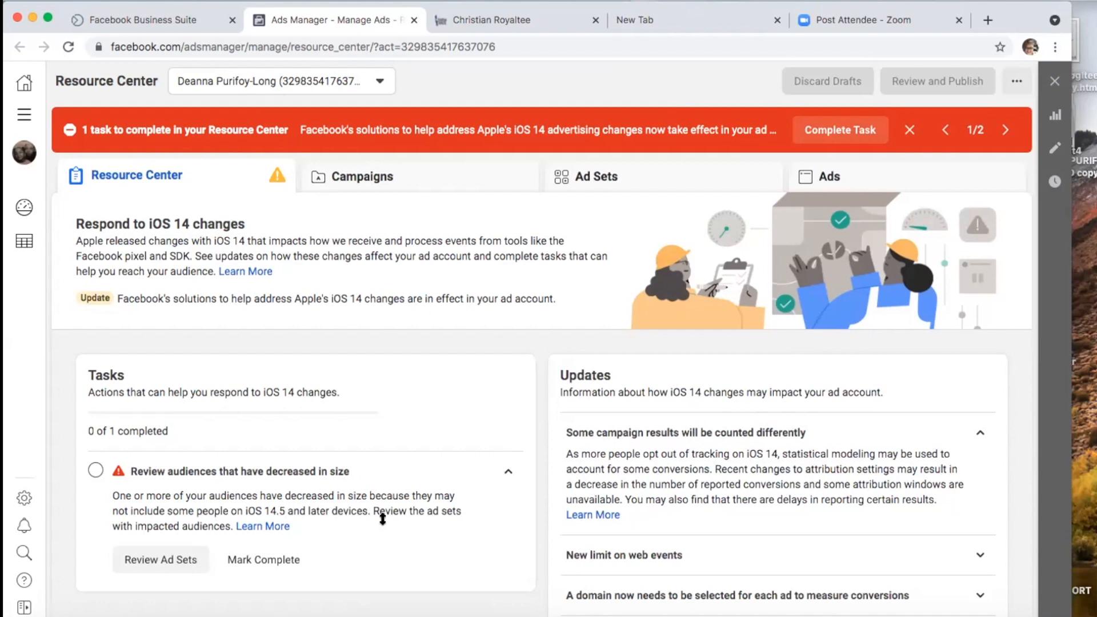
Step: Mark the task about reviewing audiences that have decreased in size as complete and dismiss both notification banners
click(280, 562)
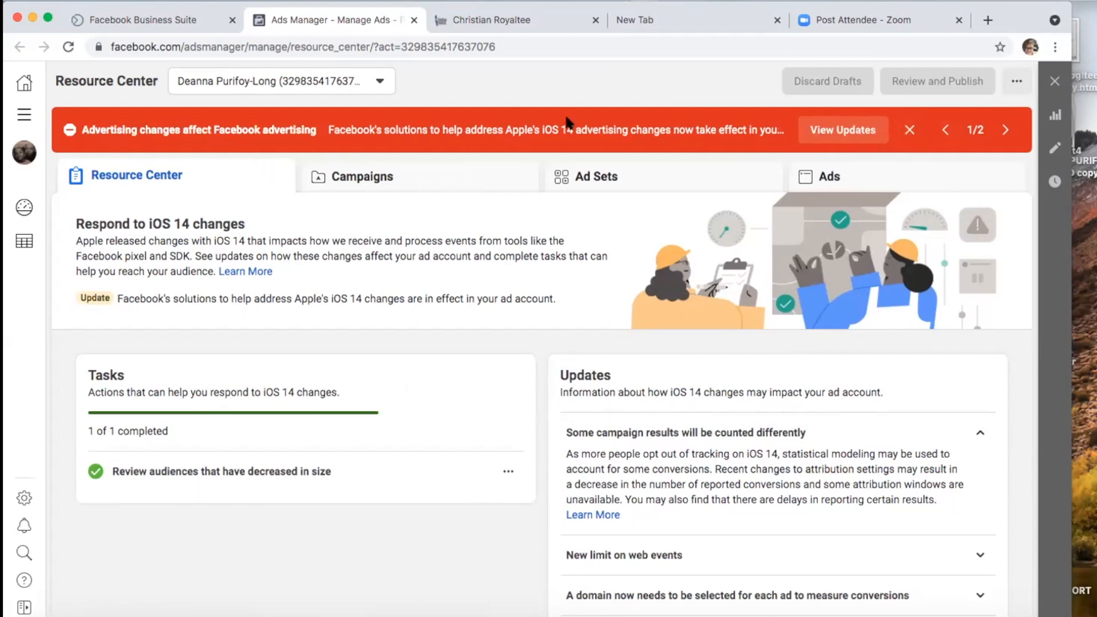
click(1007, 140)
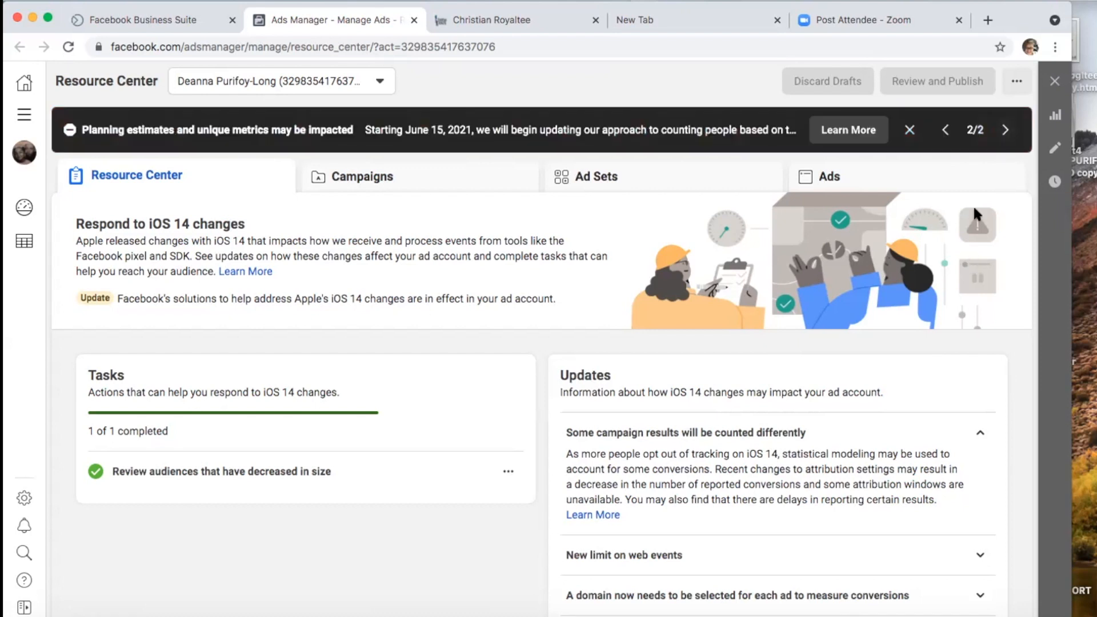
click(909, 131)
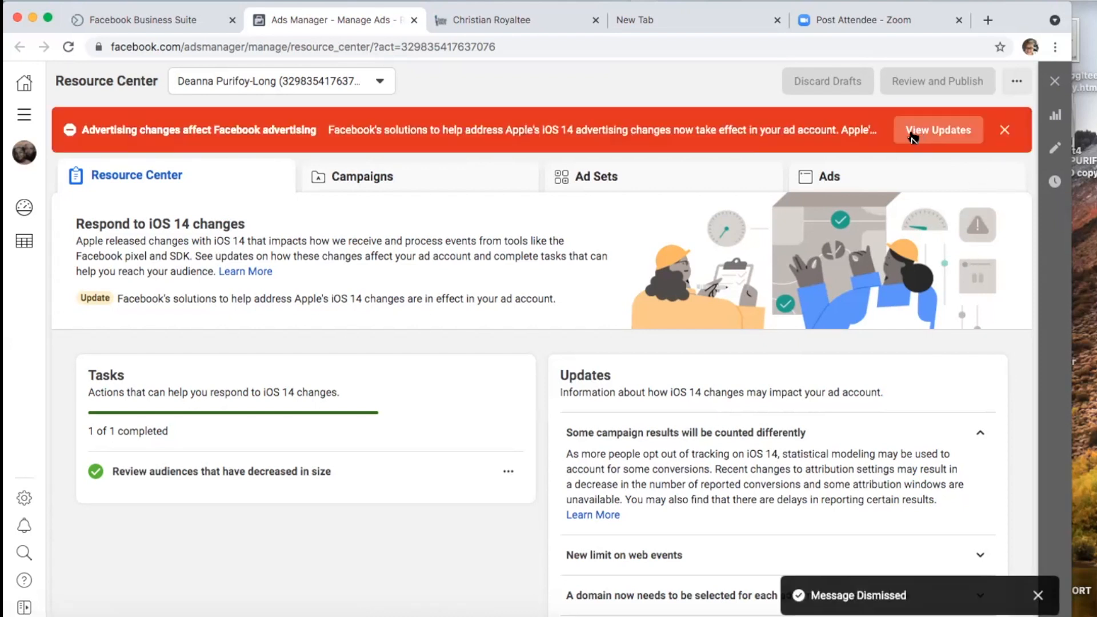
click(1004, 130)
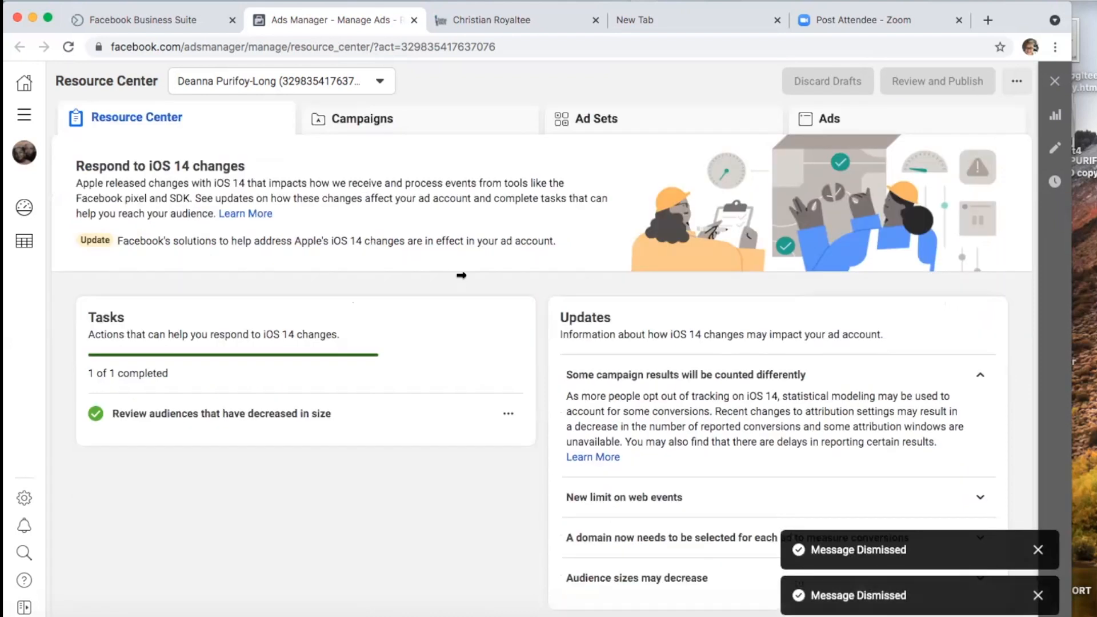
Step: Turn off all three existing campaigns, saving the change to draft, then publish it and clear the campaign selection
click(393, 120)
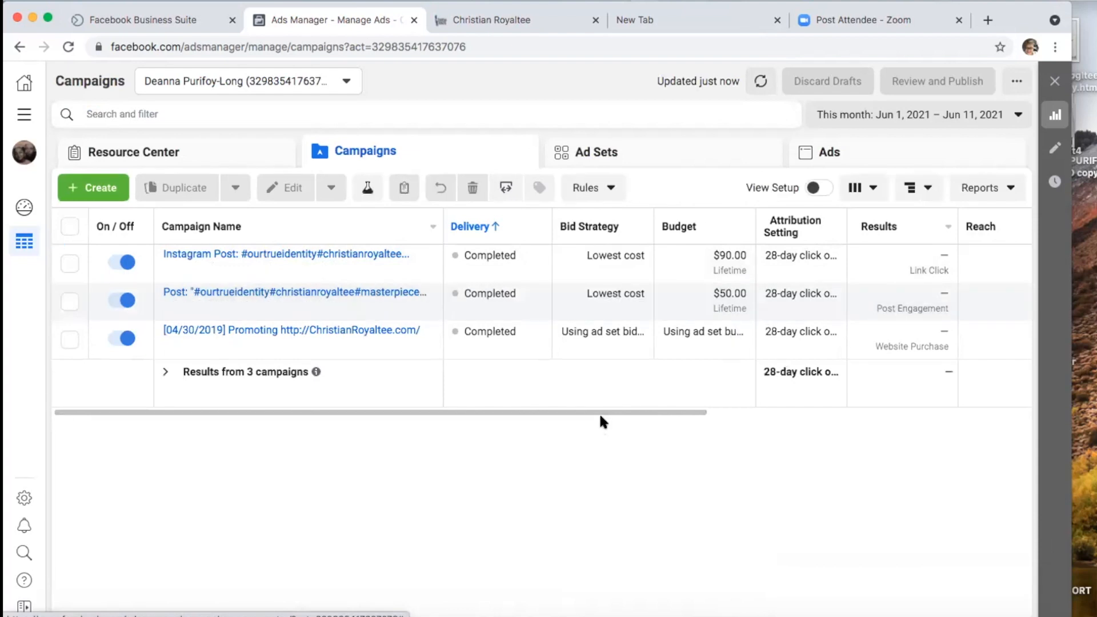
drag(660, 412, 408, 465)
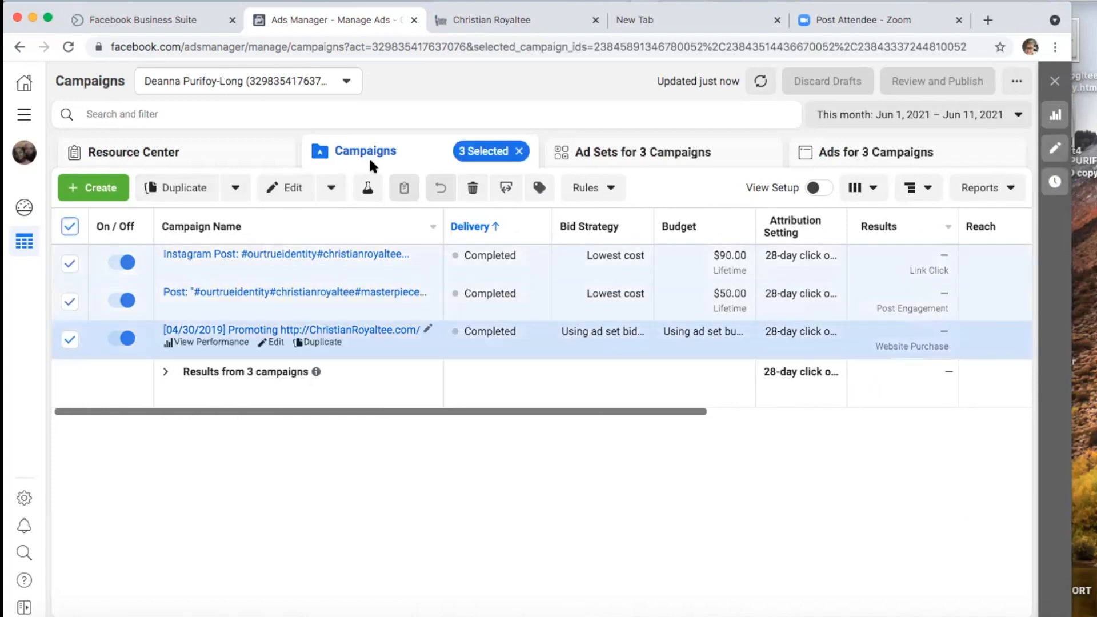
click(331, 187)
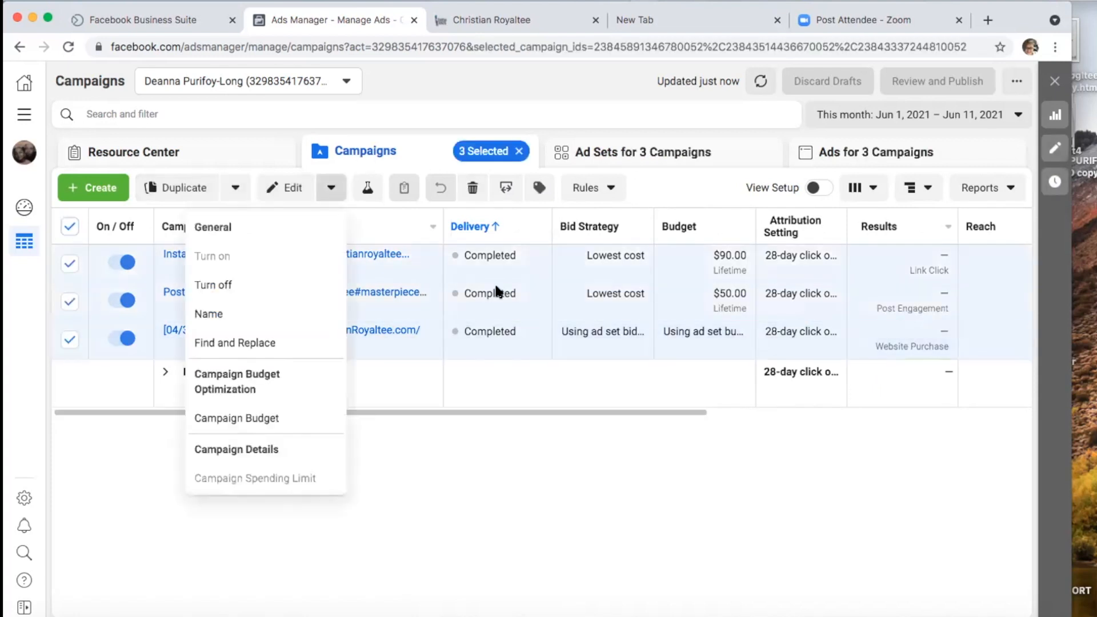
click(310, 283)
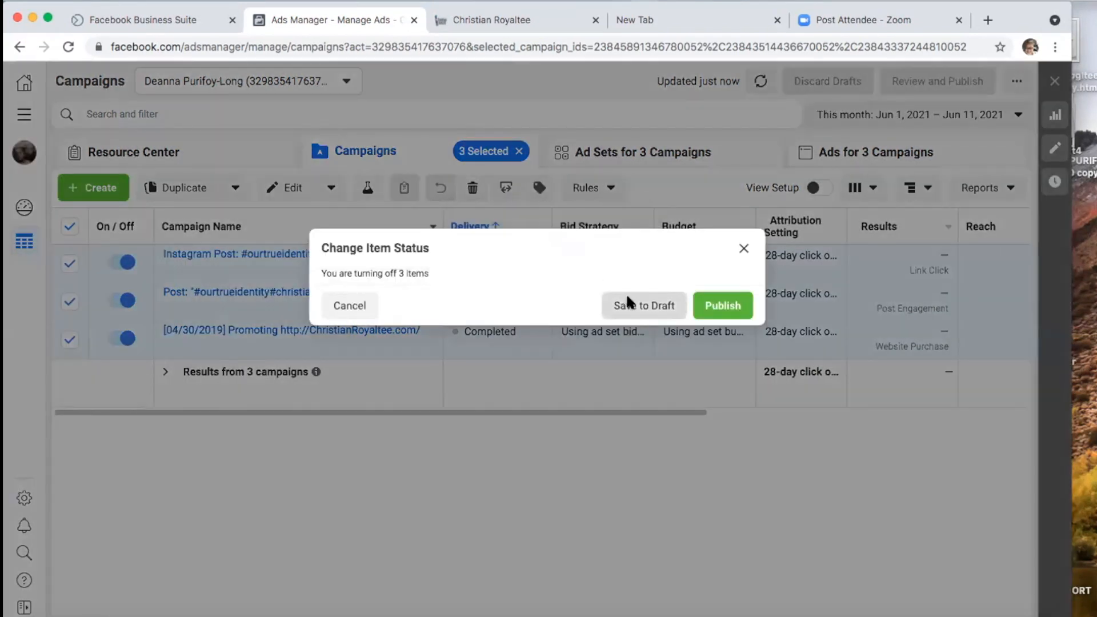
click(628, 303)
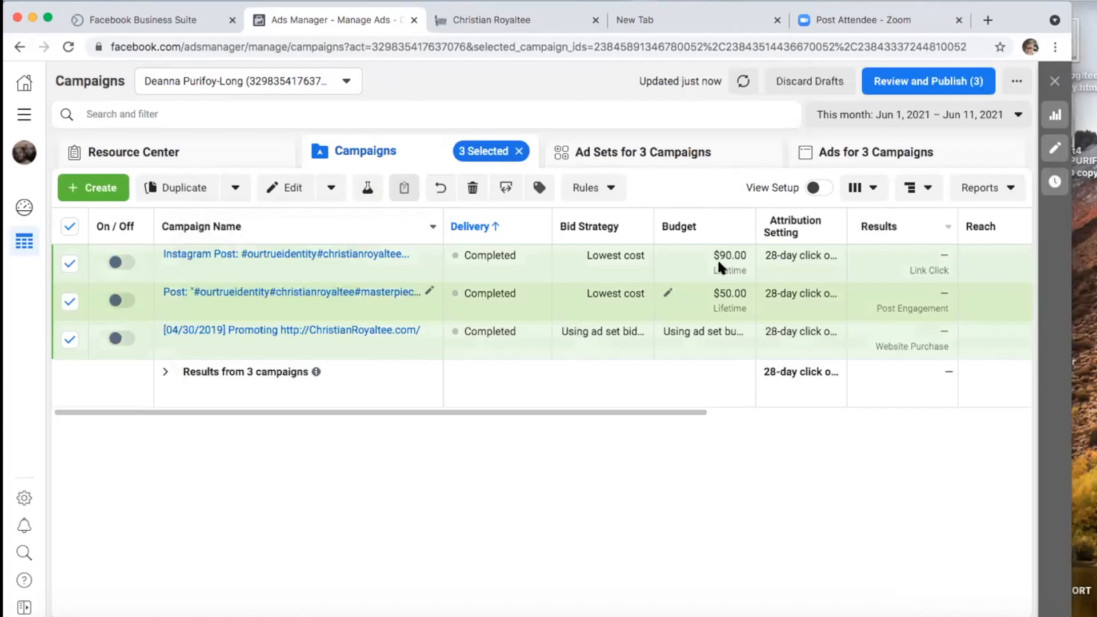
click(939, 82)
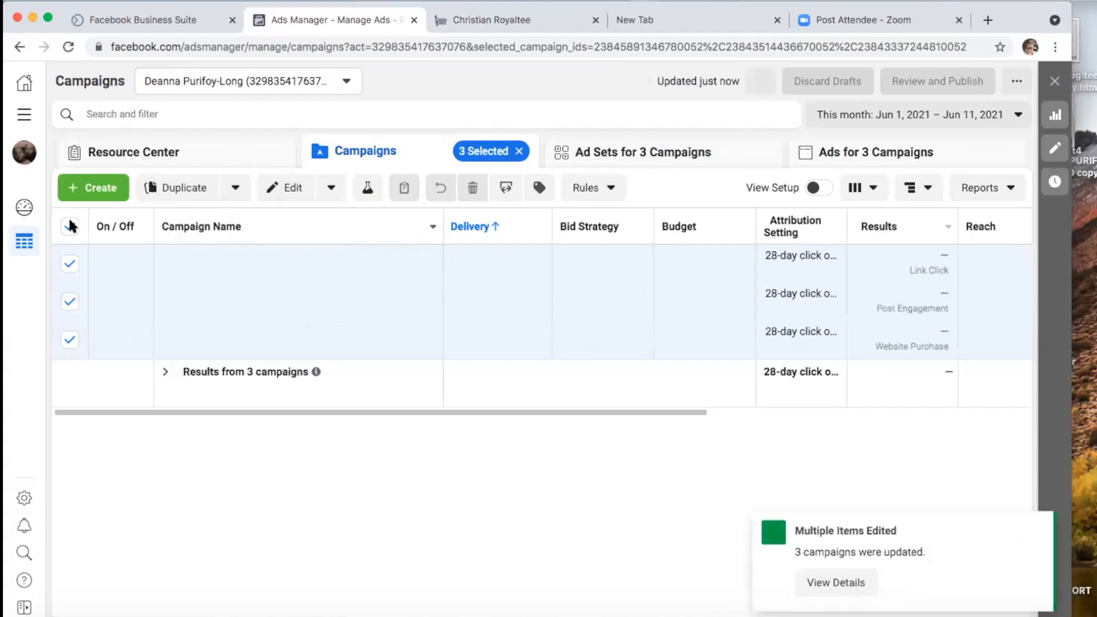
click(69, 226)
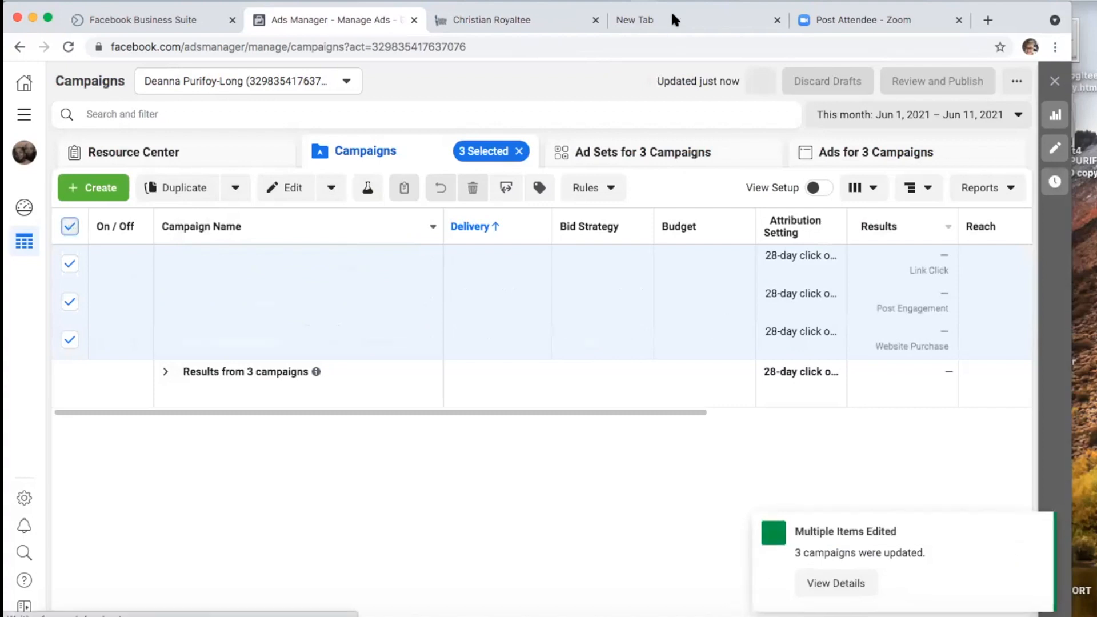
Step: Switch to the Christian Royaltee store and look through the products in its catalog
click(520, 21)
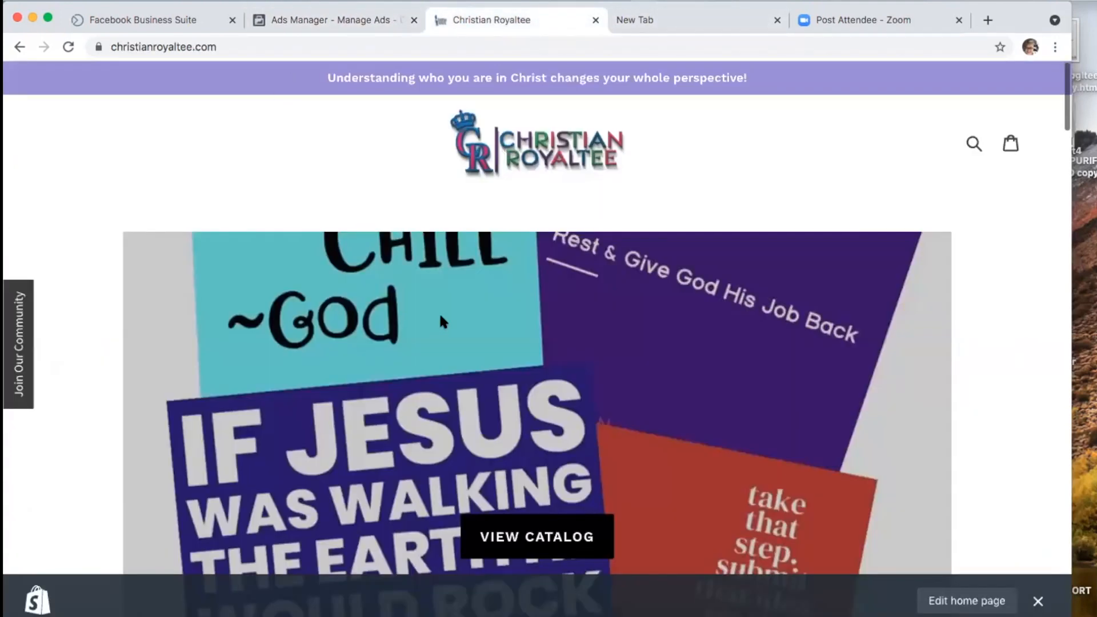
scroll(440, 317, down, 1)
click(545, 532)
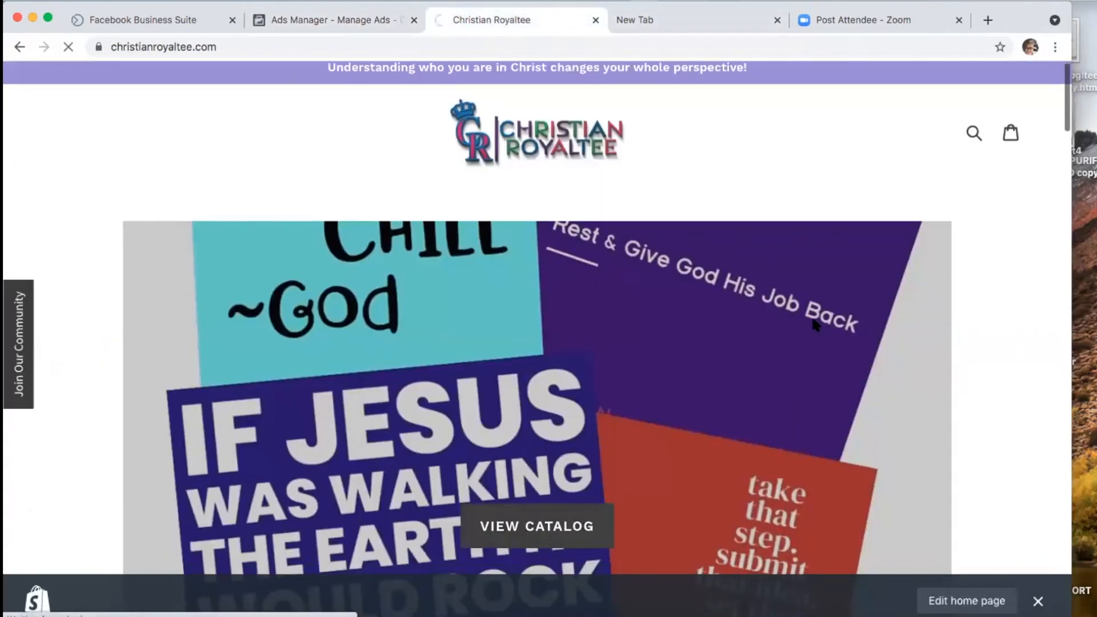
scroll(412, 273, down, 5)
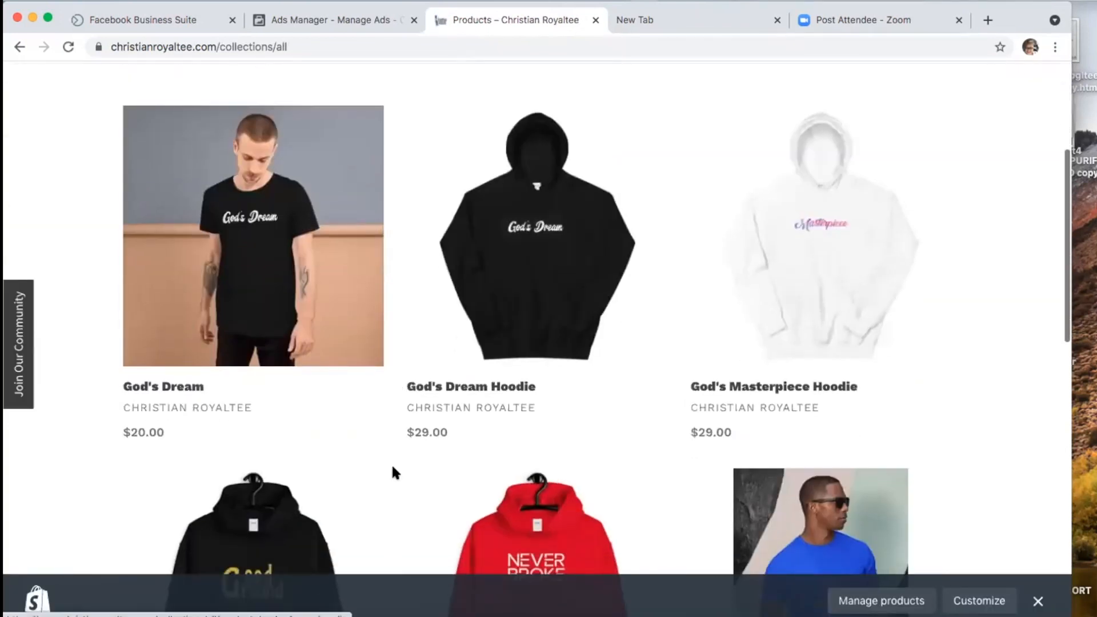
scroll(393, 472, down, 2)
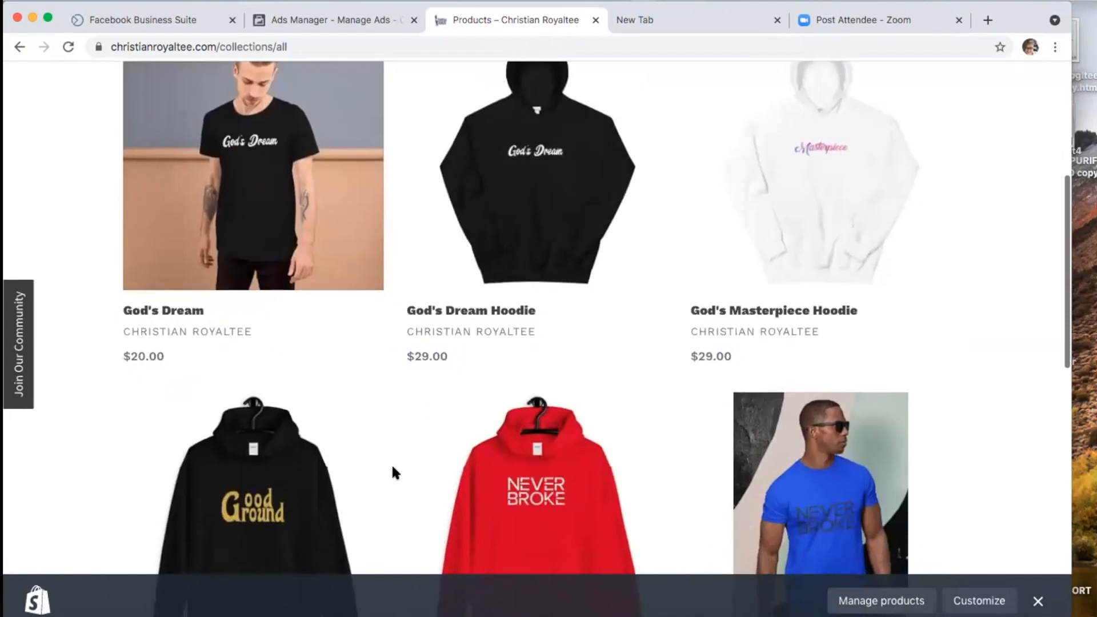
scroll(393, 468, down, 3)
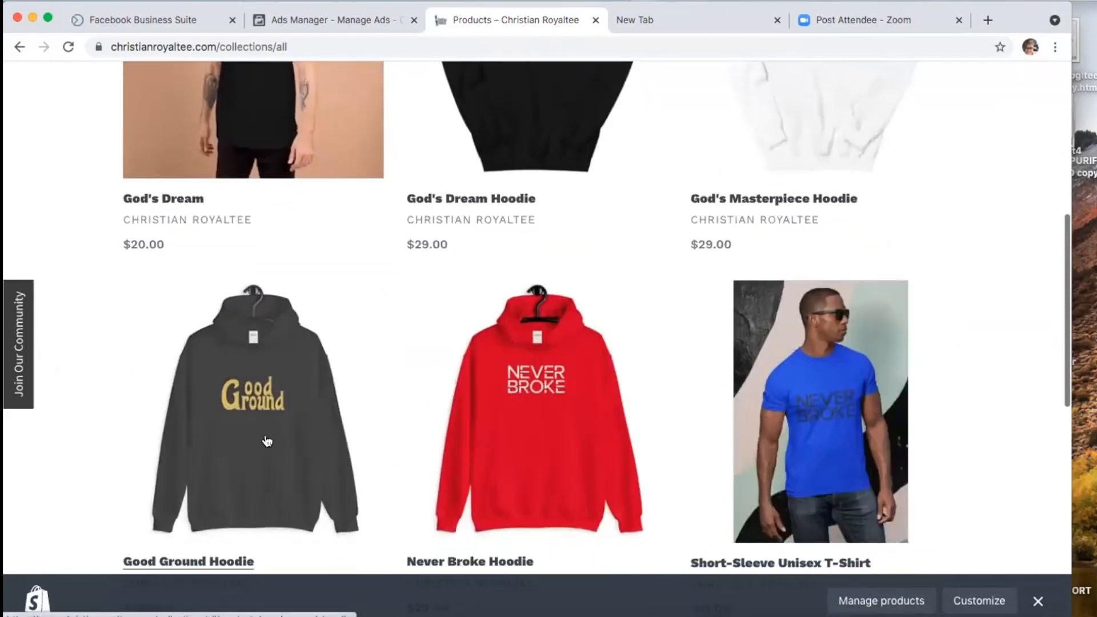
scroll(242, 426, down, 5)
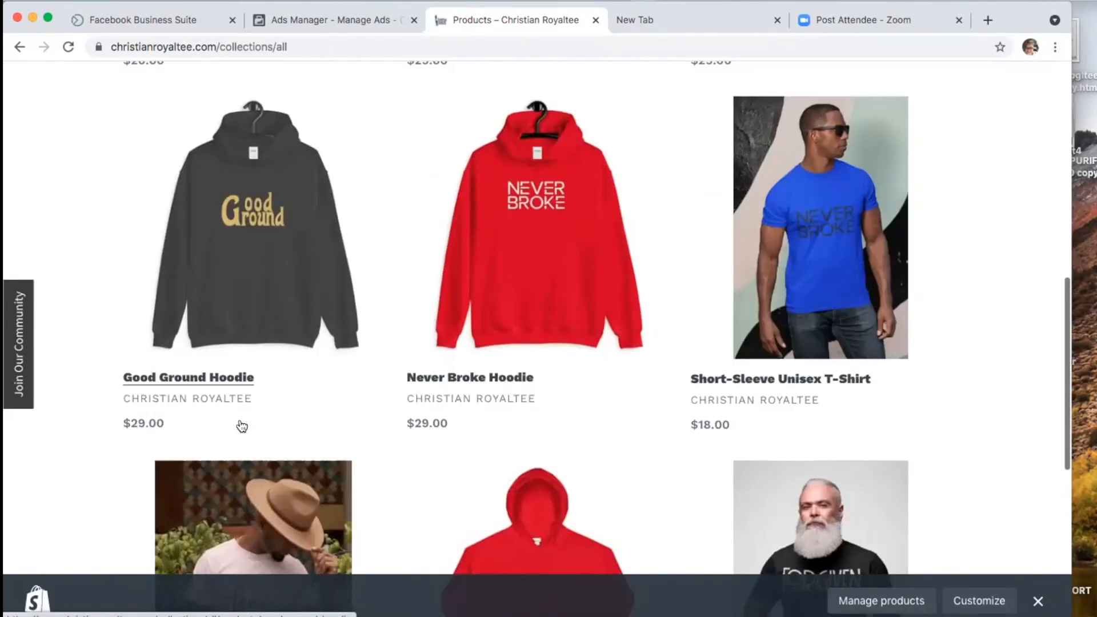
scroll(271, 350, down, 3)
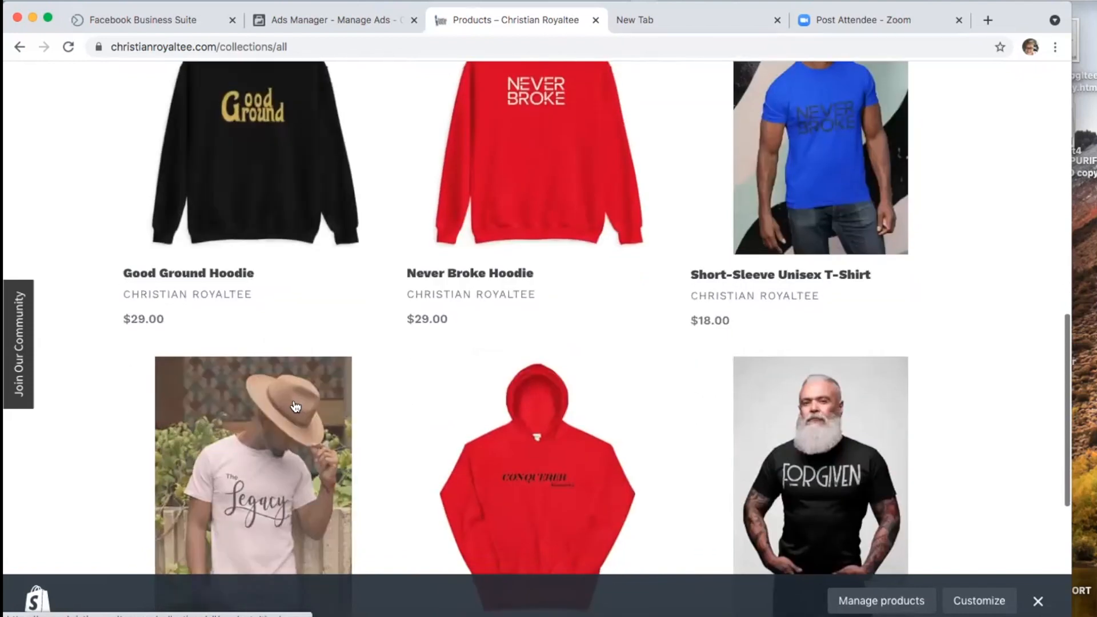
scroll(393, 350, down, 2)
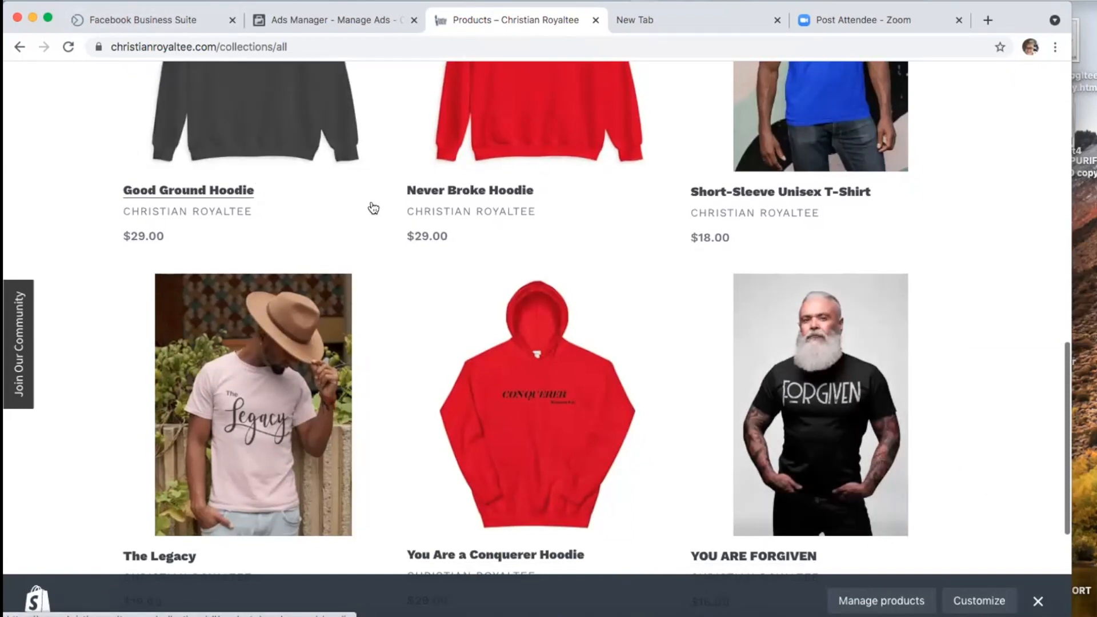
scroll(855, 477, down, 3)
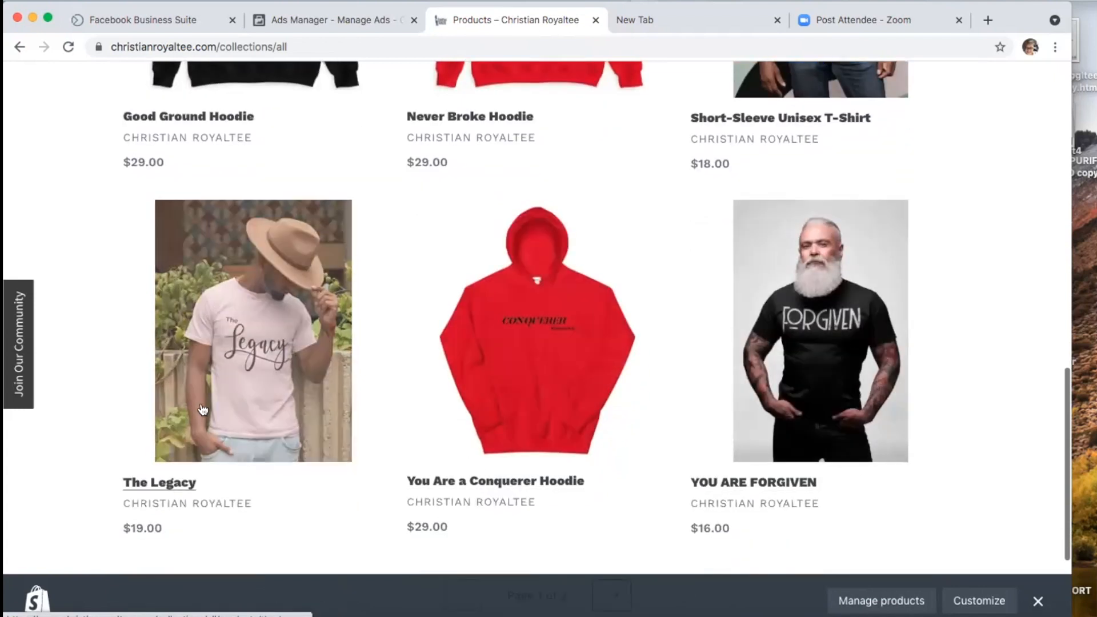
Step: Open the YOU ARE FORGIVEN T-shirt and examine its description, size guide, price and the photo of the bearded man
click(846, 325)
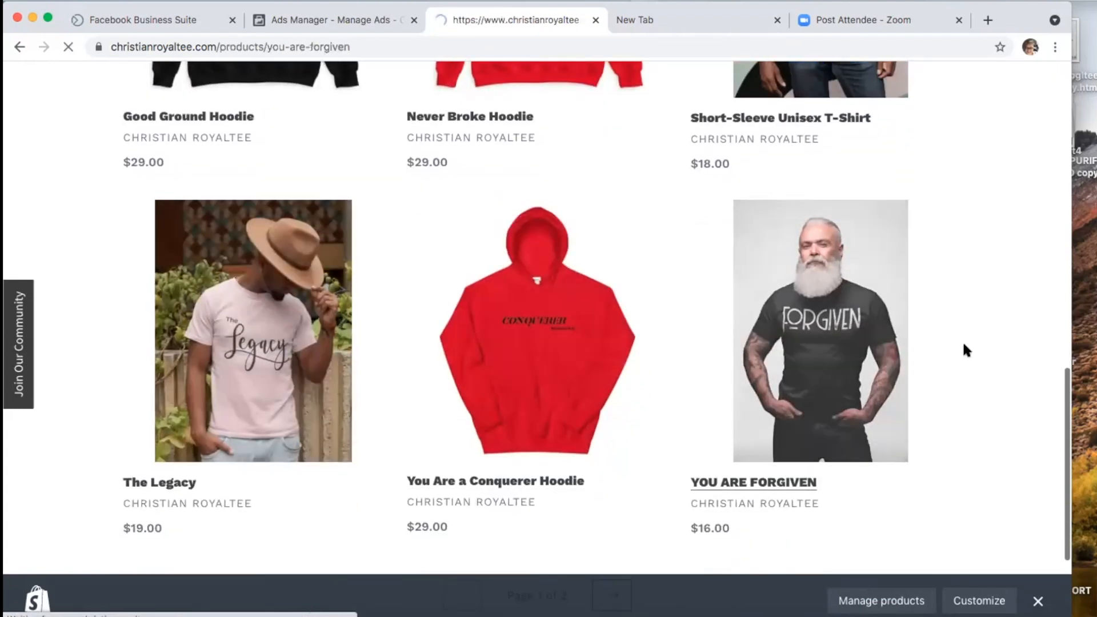
scroll(505, 399, down, 2)
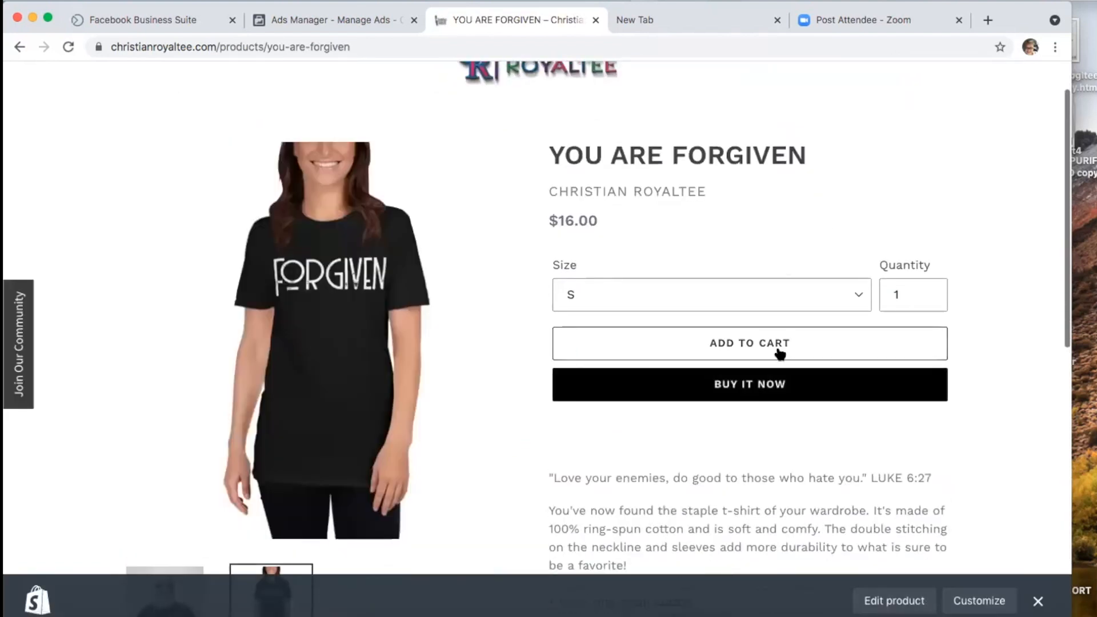
scroll(778, 352, down, 5)
scroll(780, 355, down, 4)
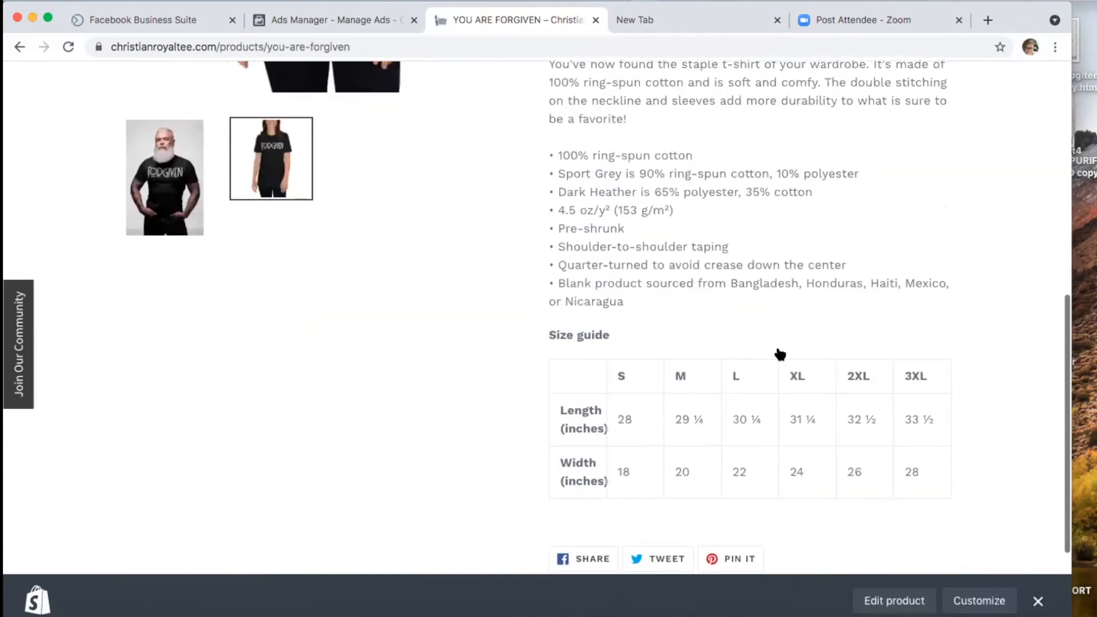
scroll(776, 352, up, 10)
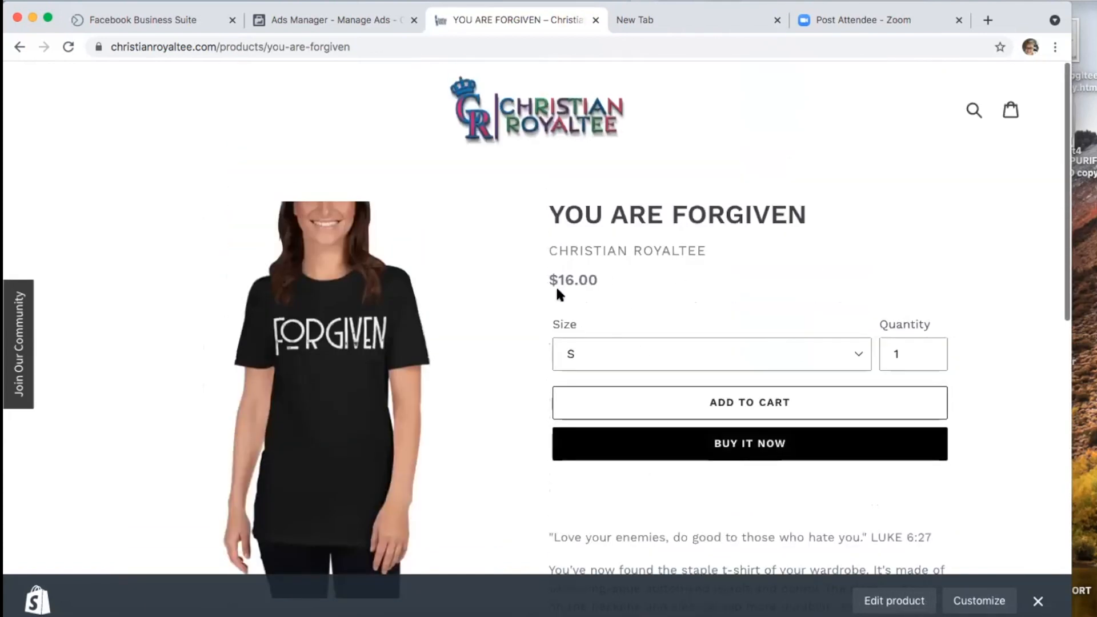
scroll(557, 294, down, 6)
click(166, 371)
scroll(823, 282, up, 2)
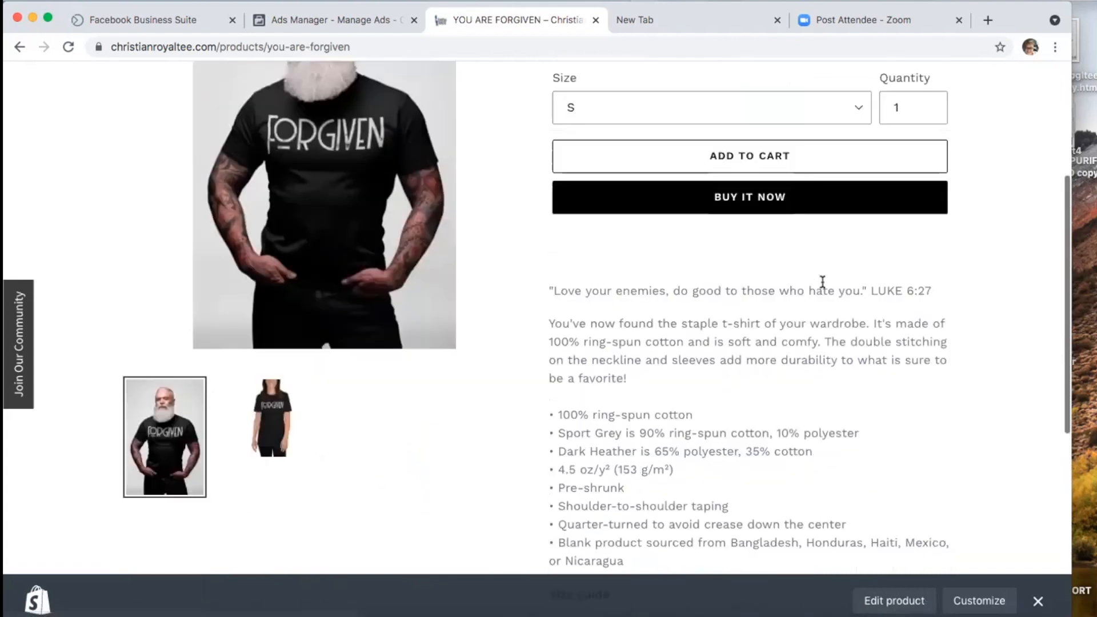
scroll(823, 282, up, 4)
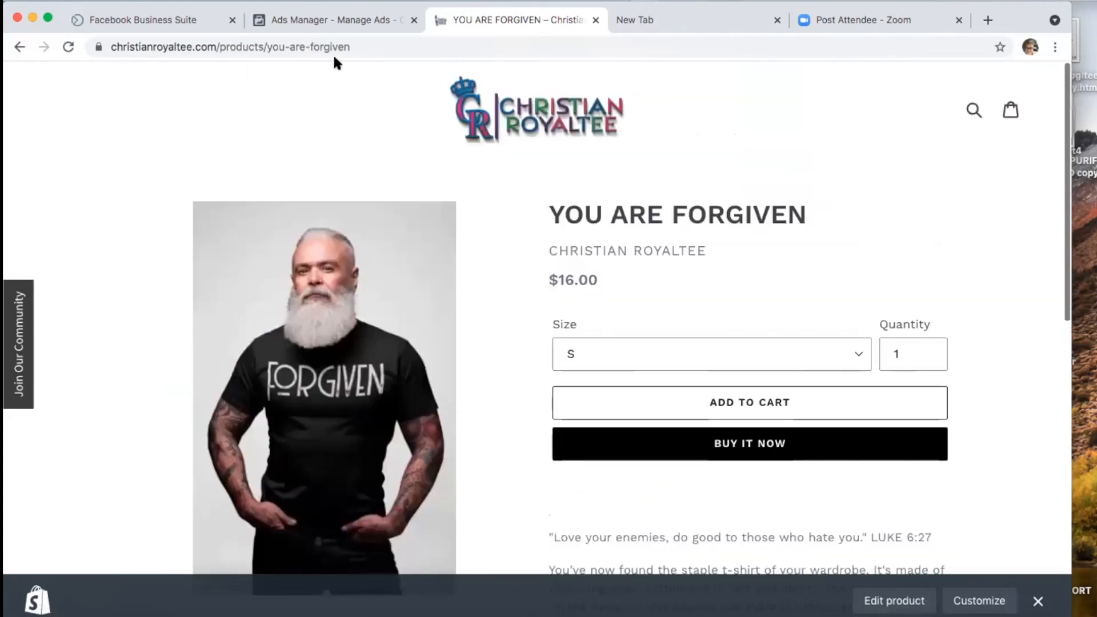
Step: Return to Ads Manager and start a new campaign with the Conversions objective
click(342, 23)
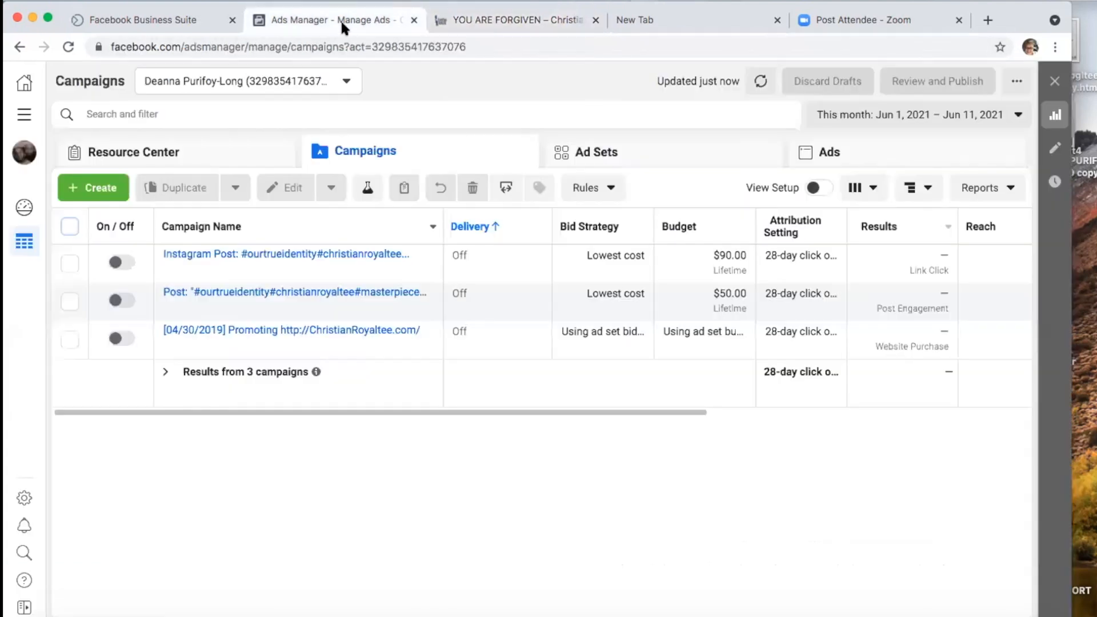
click(85, 188)
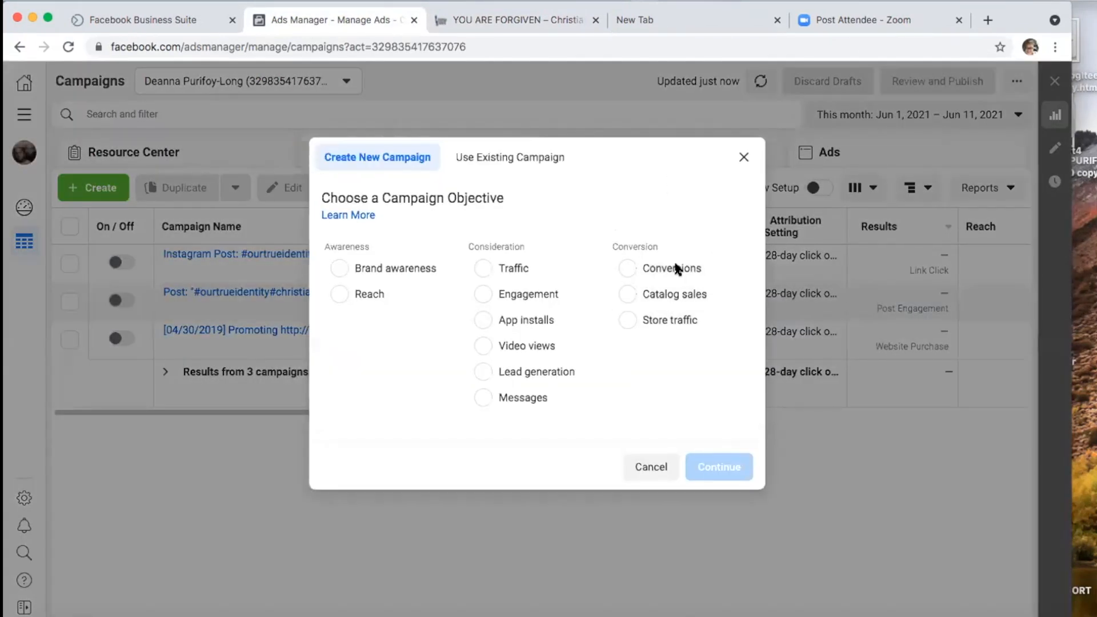
click(657, 268)
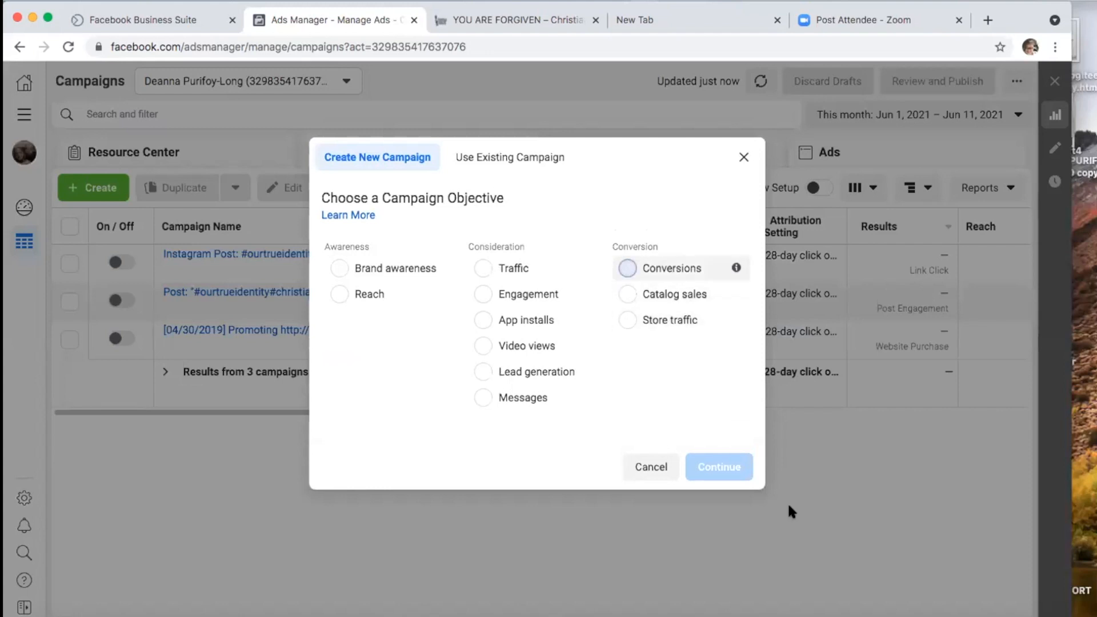
scroll(722, 535, down, 1)
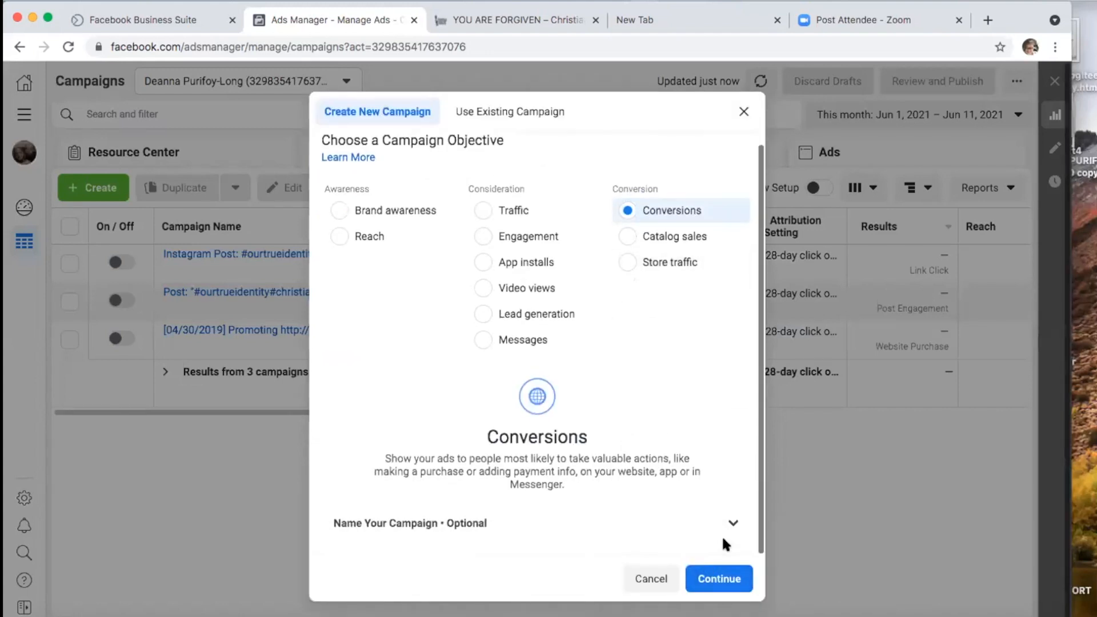
Step: Name the new campaign "Non CBO: Interest Testing" and continue to its campaign settings
click(724, 534)
click(725, 533)
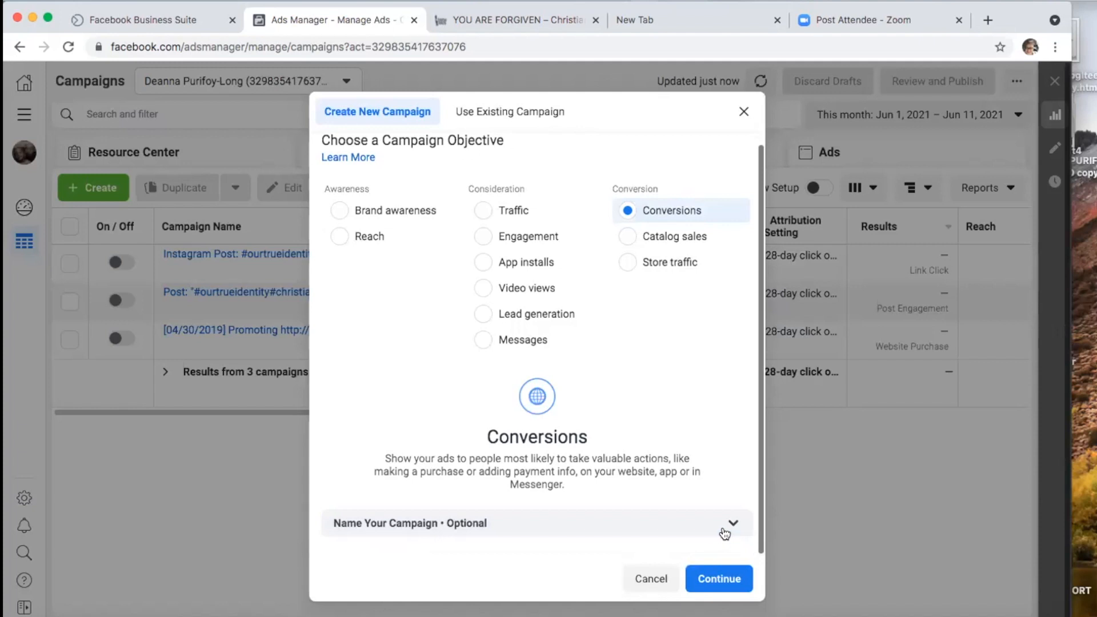
click(724, 535)
click(521, 364)
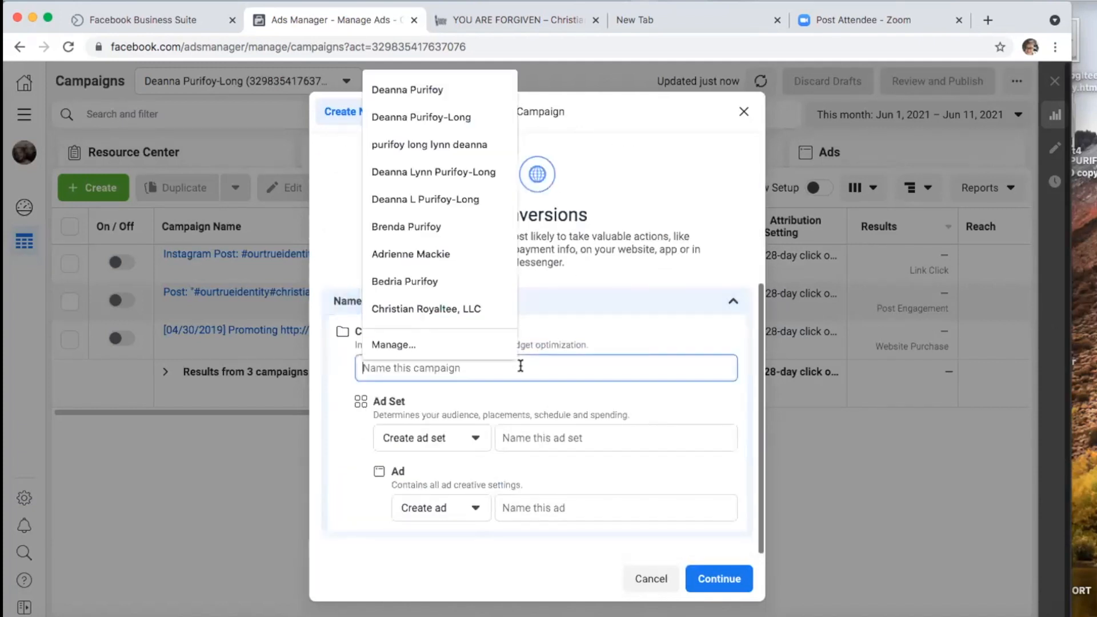
text(Non CBO:)
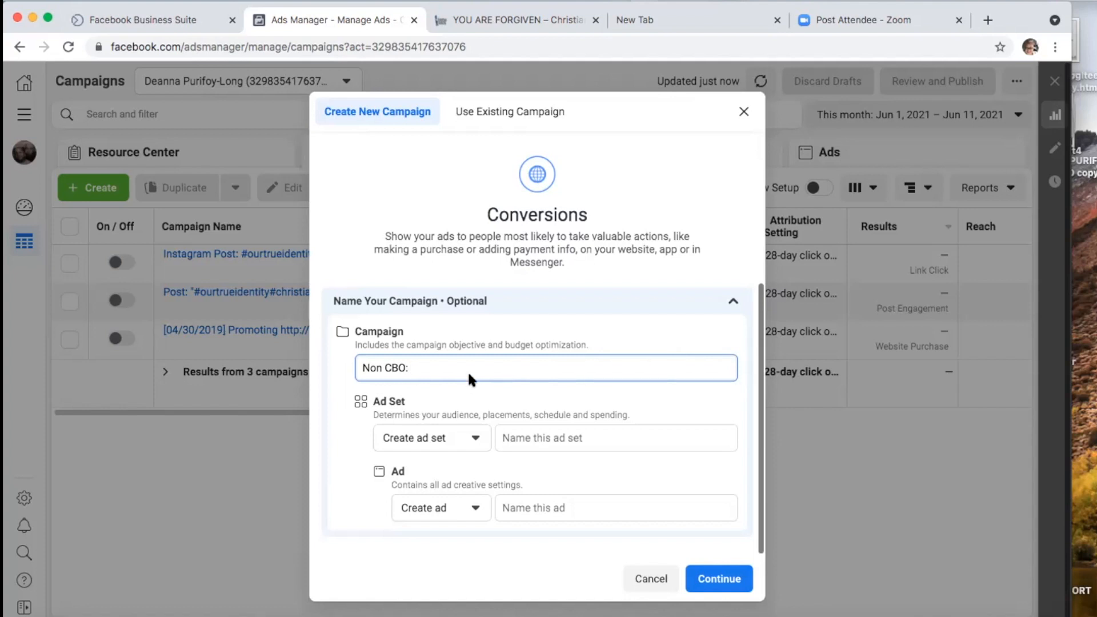
text(Testing)
text(Interest)
click(752, 579)
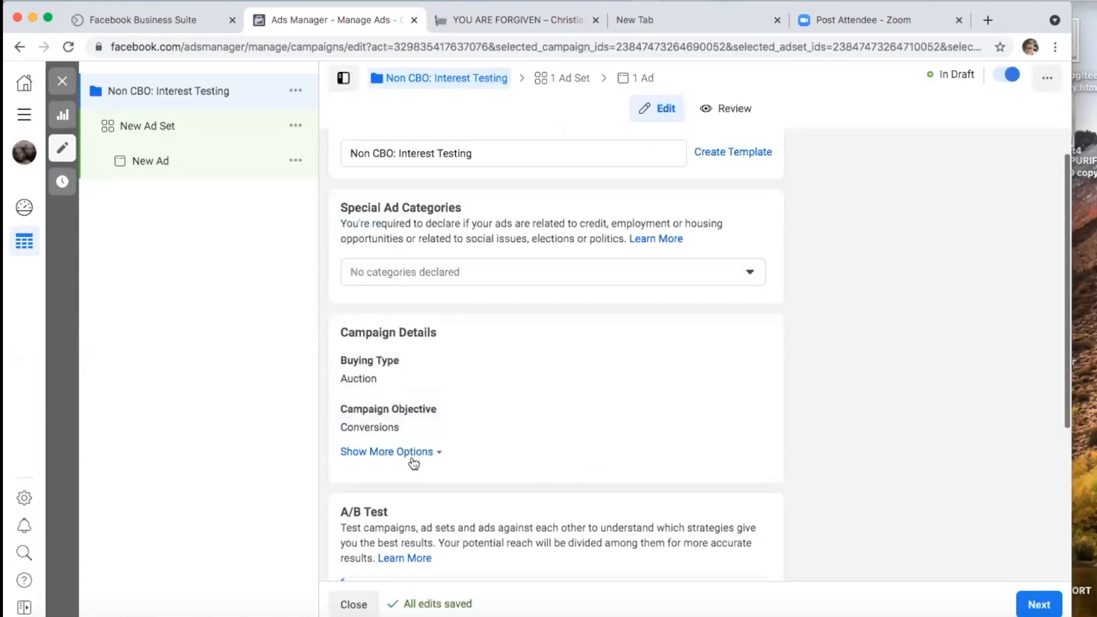
scroll(413, 457, down, 3)
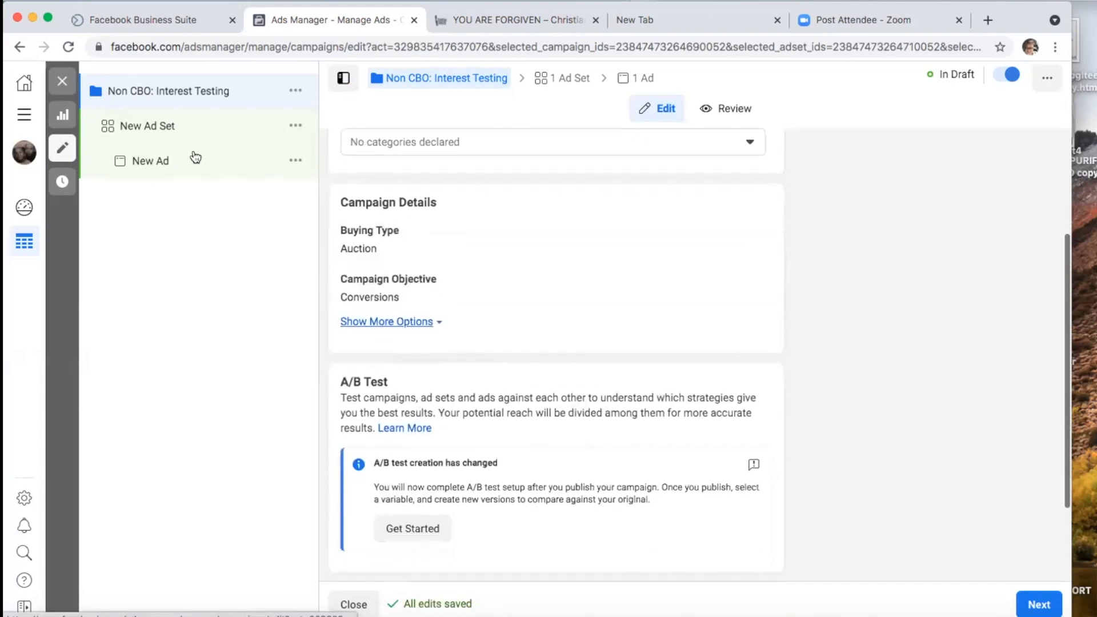
Step: Open the new ad set's settings and look through the conversion events offered for its pixel
click(172, 127)
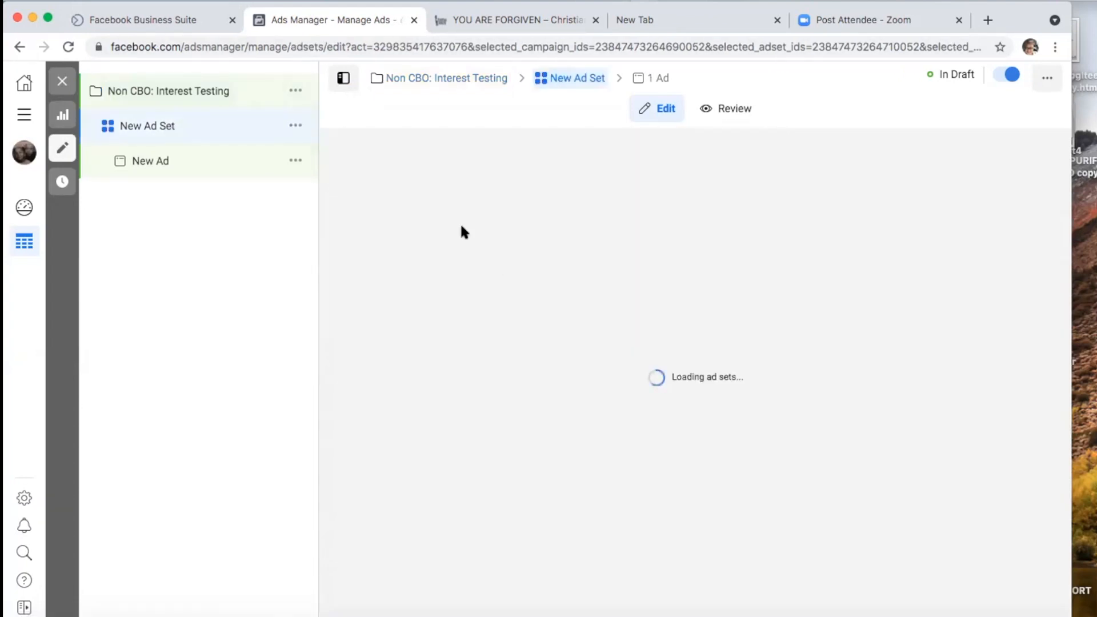
scroll(600, 404, down, 1)
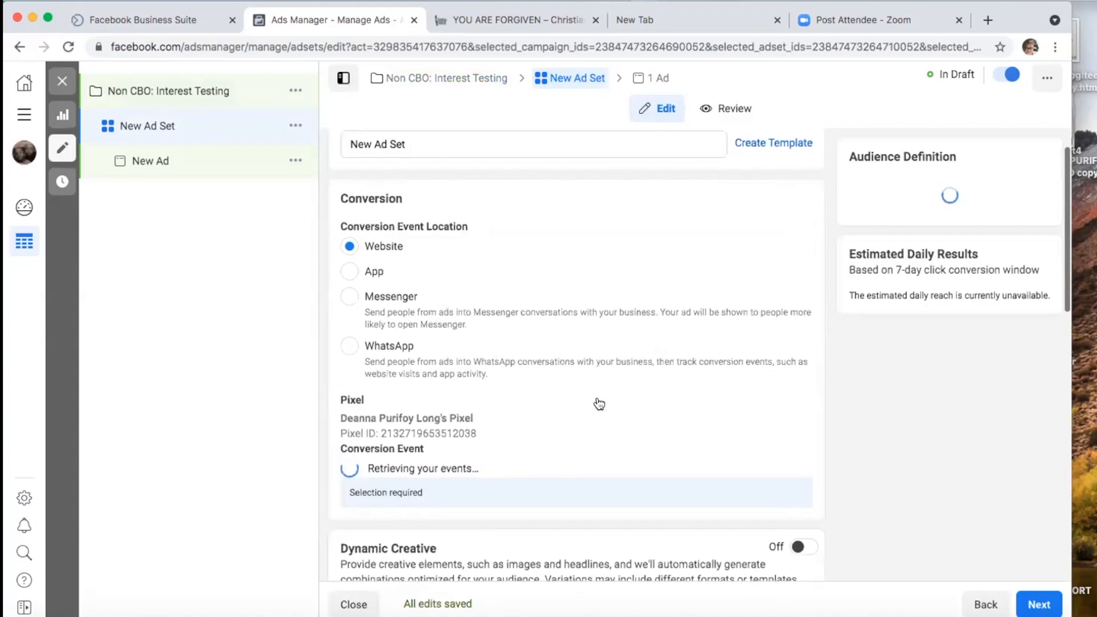
scroll(600, 404, down, 5)
scroll(599, 403, down, 2)
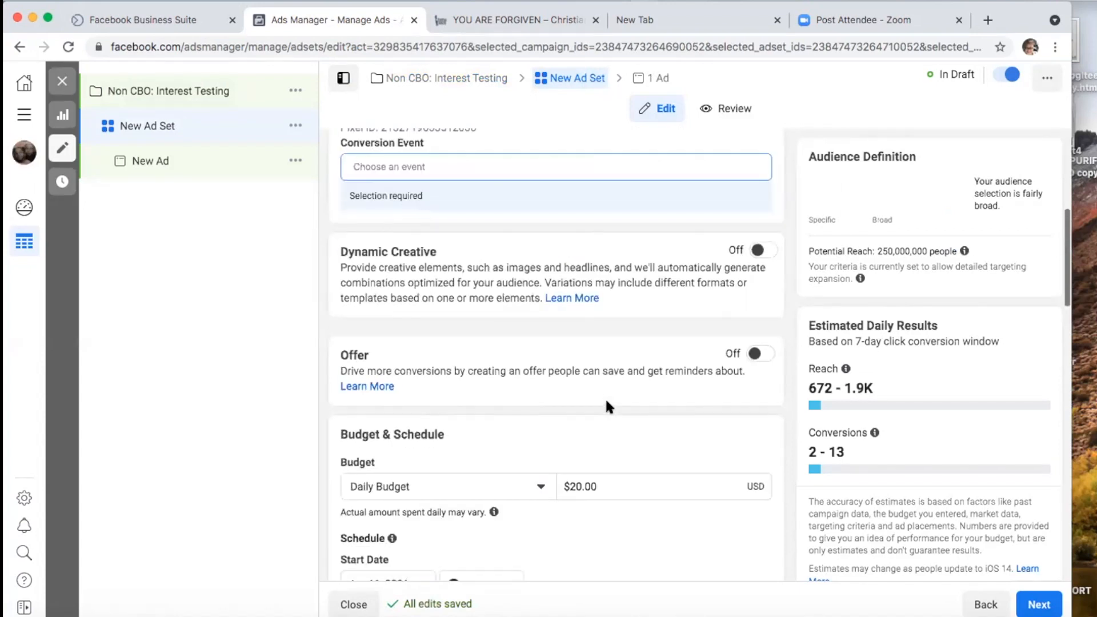
click(545, 227)
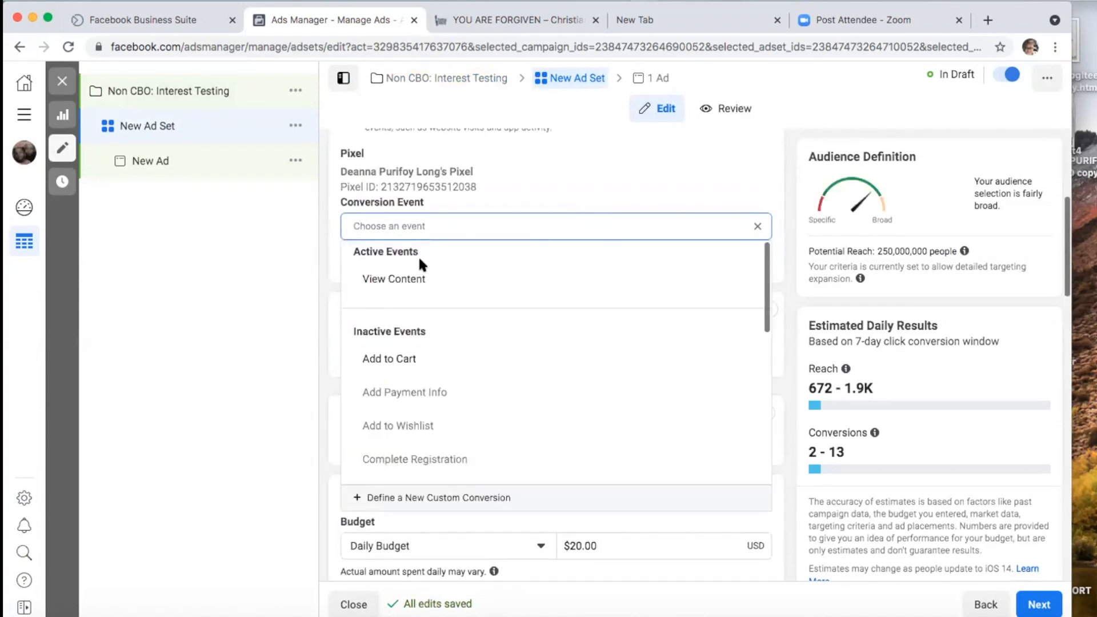
scroll(406, 368, down, 5)
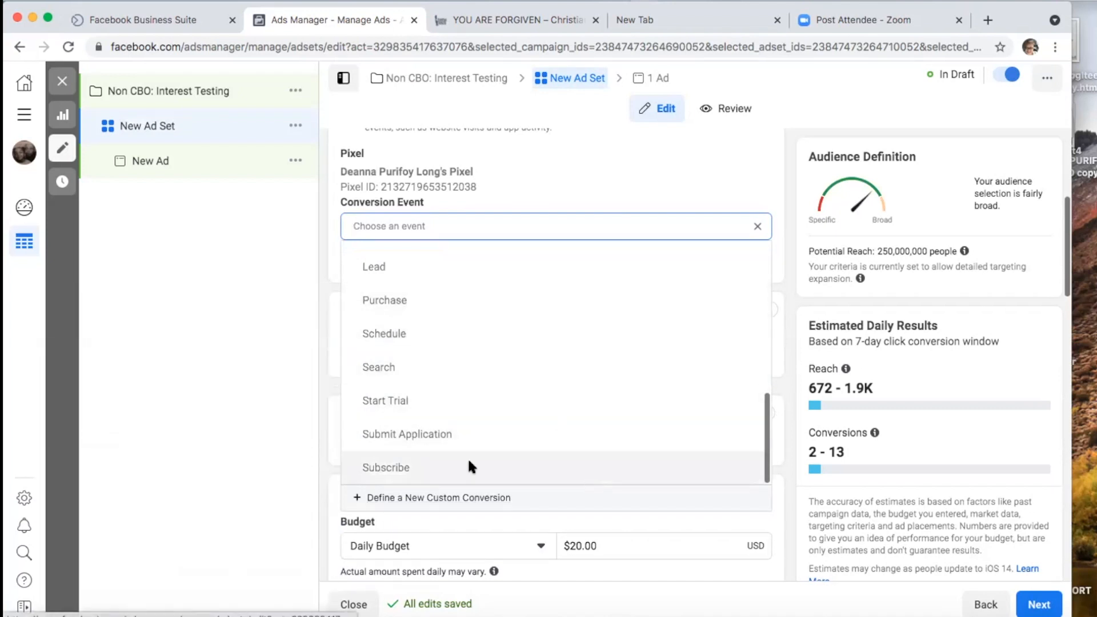
scroll(408, 301, up, 1)
scroll(409, 304, up, 4)
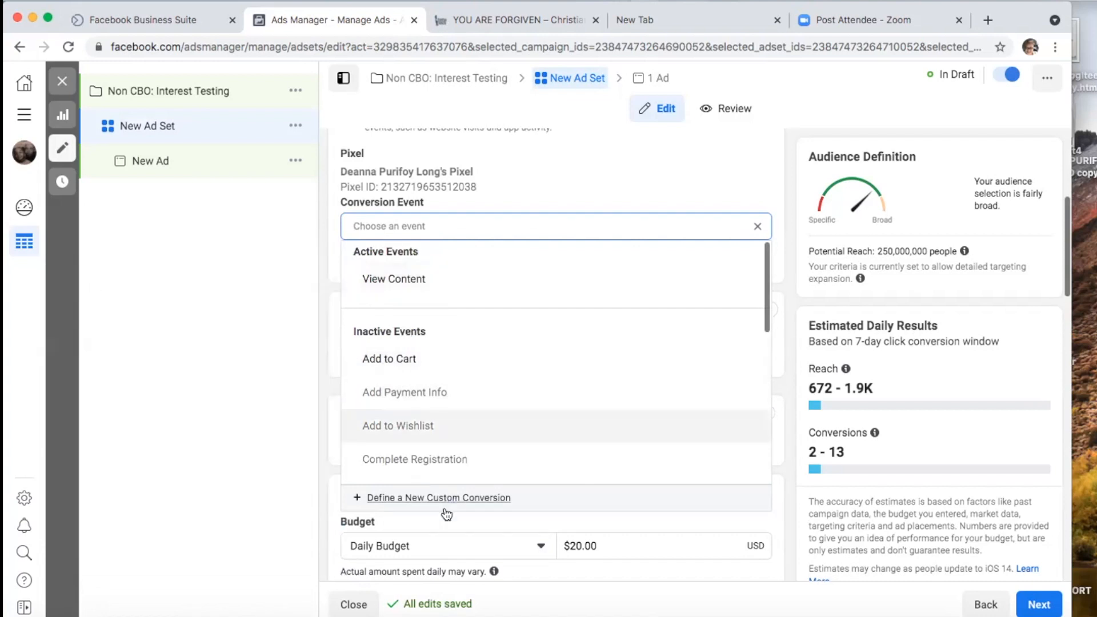
scroll(423, 434, down, 10)
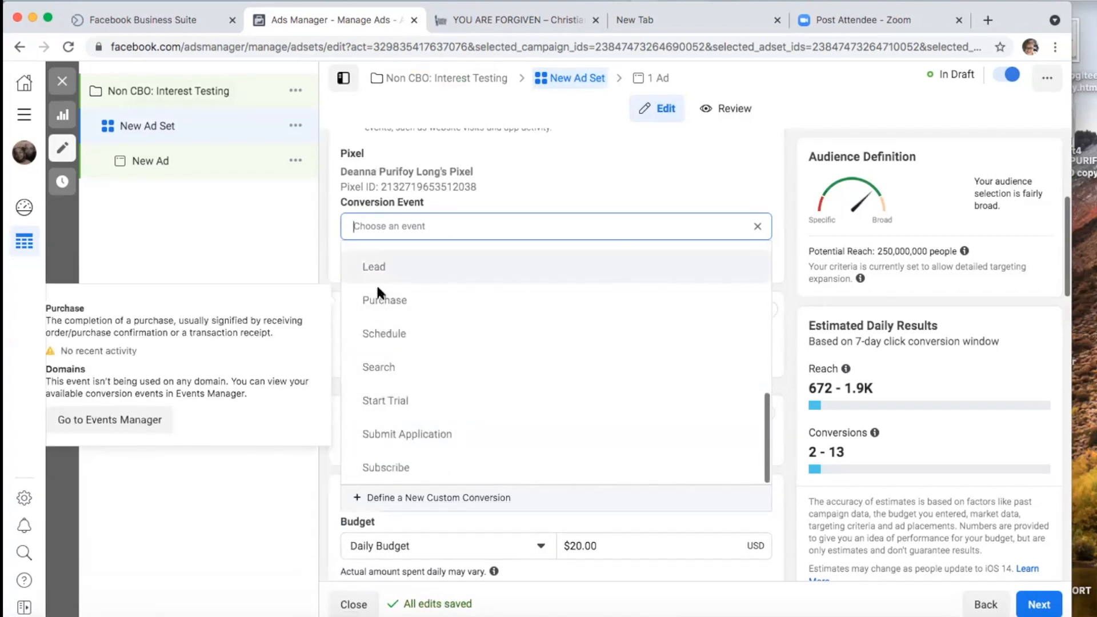
Step: Go to Events Manager from the Purchase event's details, and from there open the ad account setup page
click(120, 423)
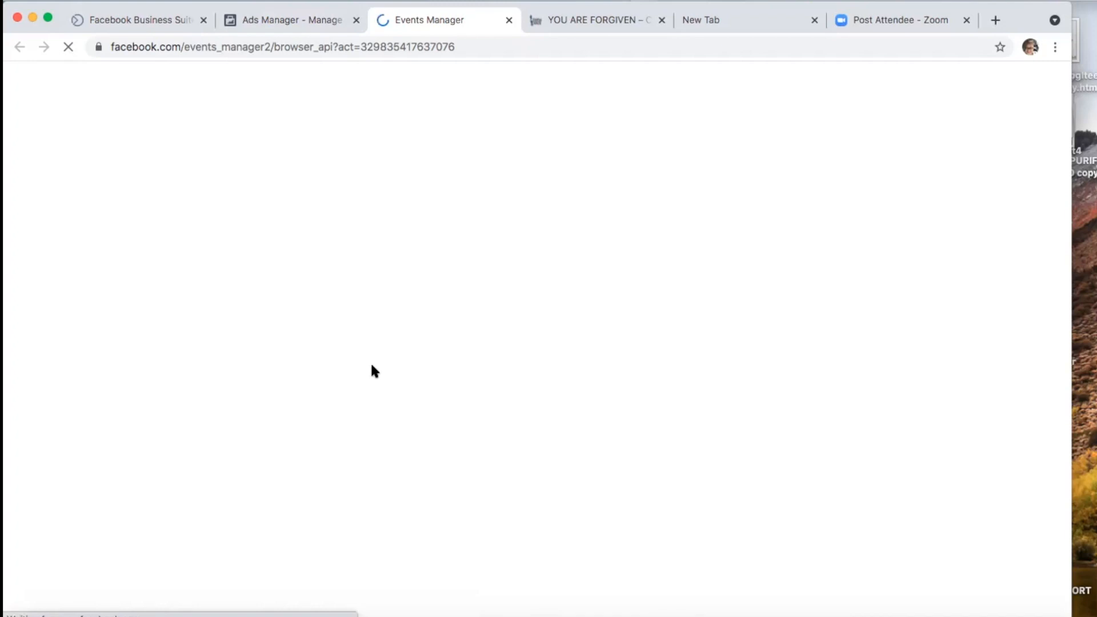
right_click(232, 250)
click(162, 232)
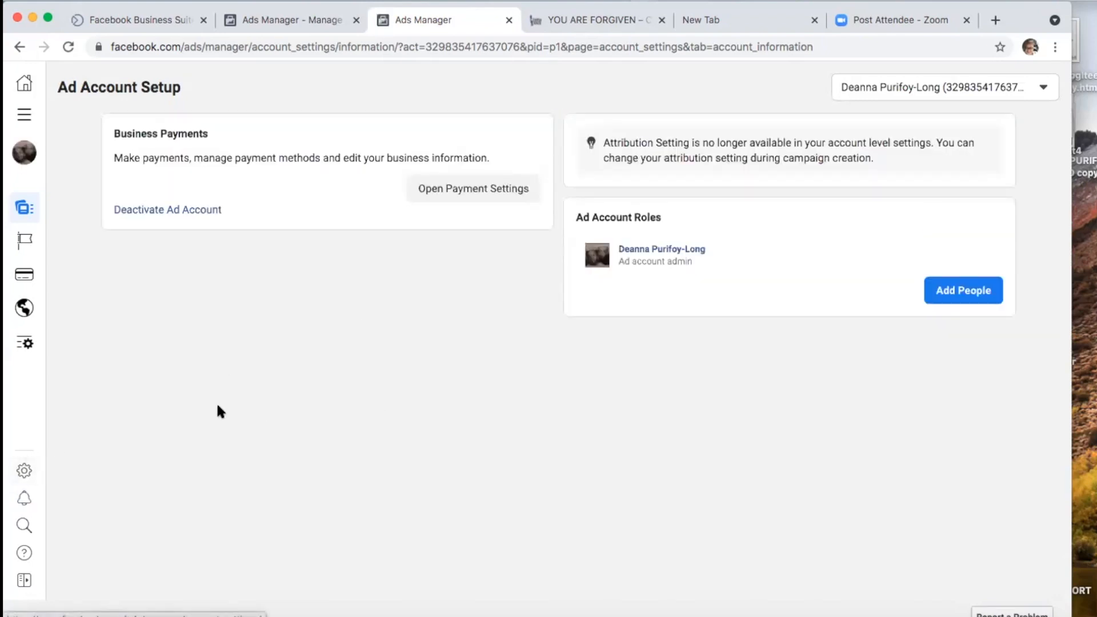
Step: Switch the ad account settings to the Christian Royaltee business account that has only one Facebook Page
click(24, 471)
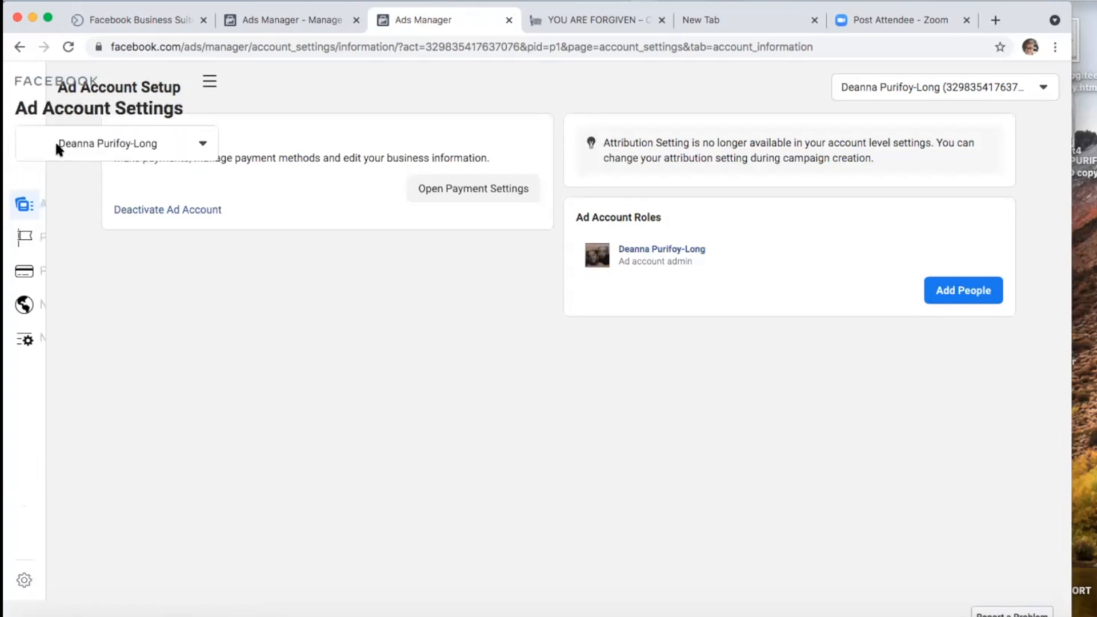
click(32, 142)
click(165, 143)
click(164, 143)
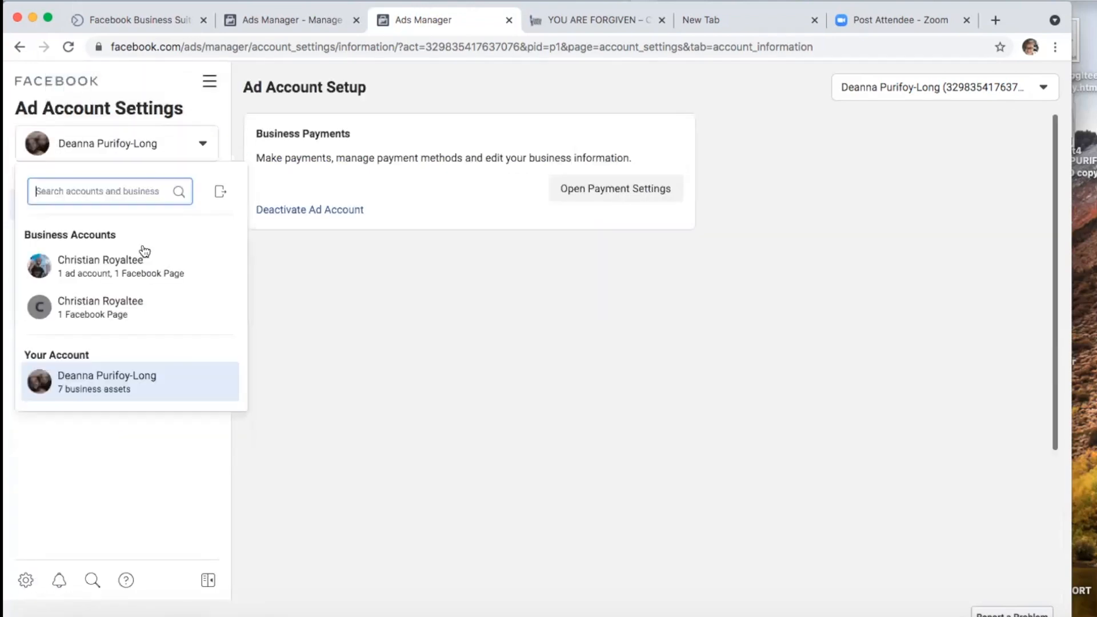
click(128, 306)
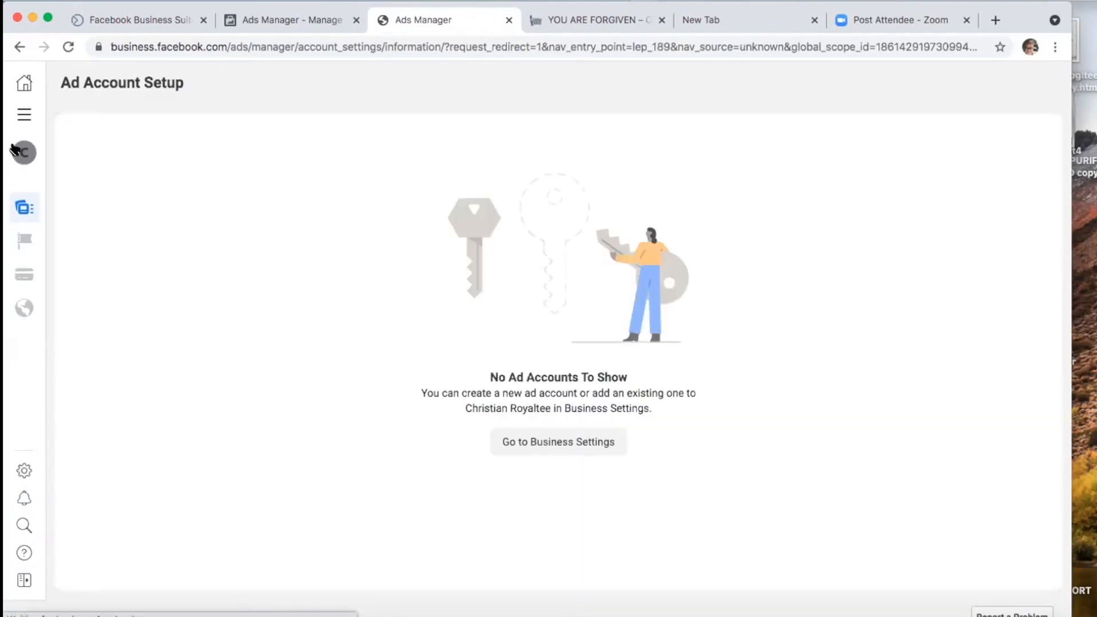
Step: Switch to the Christian Royaltee business account with one ad account and open its Business Settings
click(22, 150)
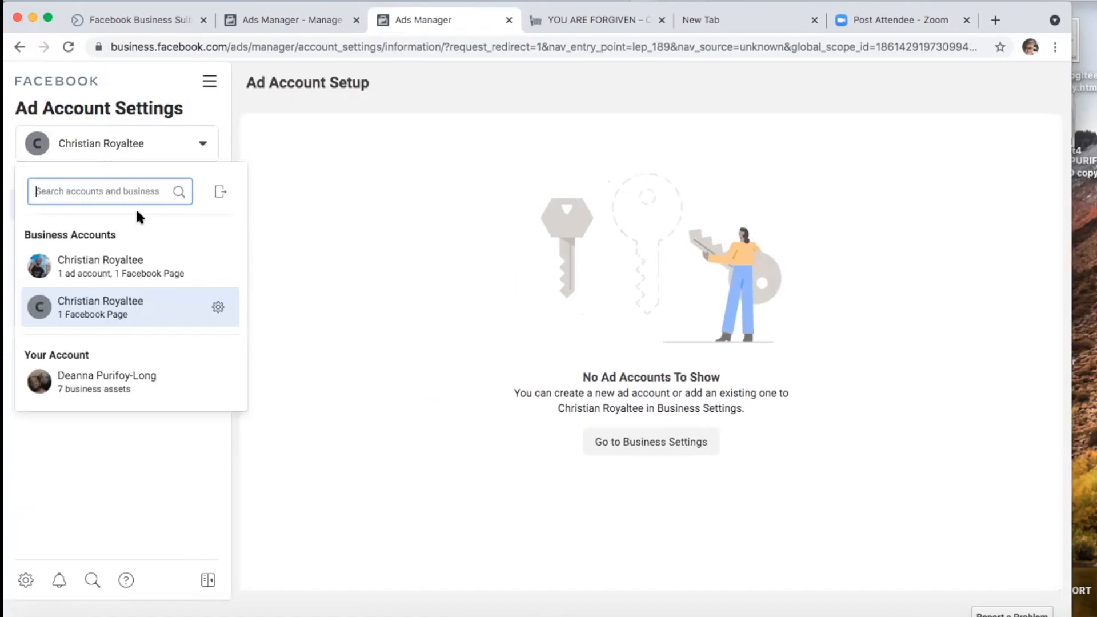
click(44, 276)
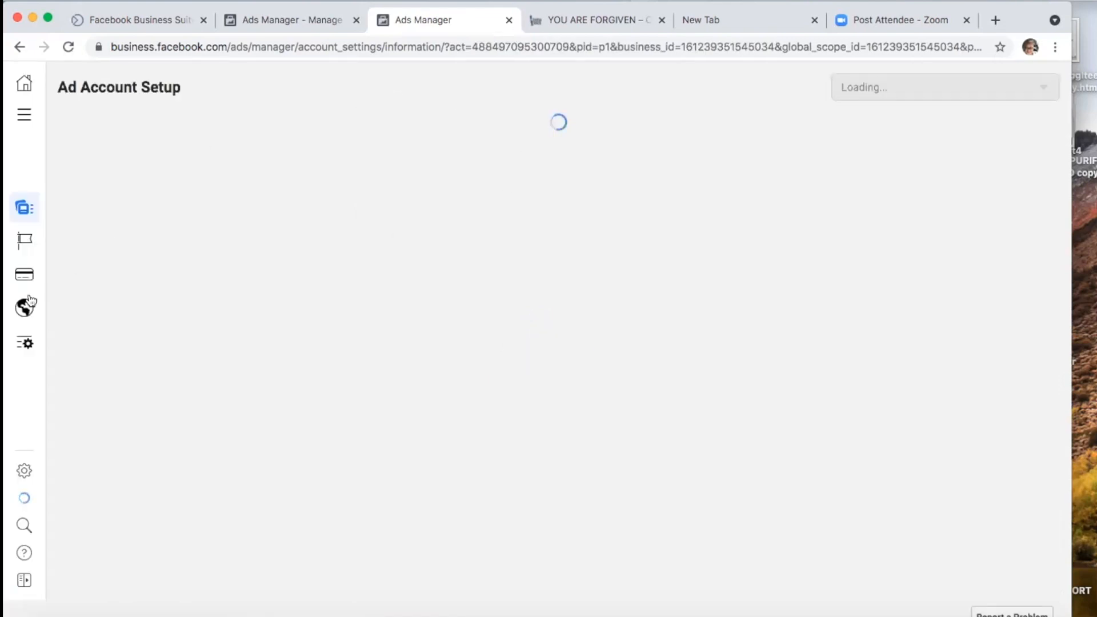
mouse_move(32, 171)
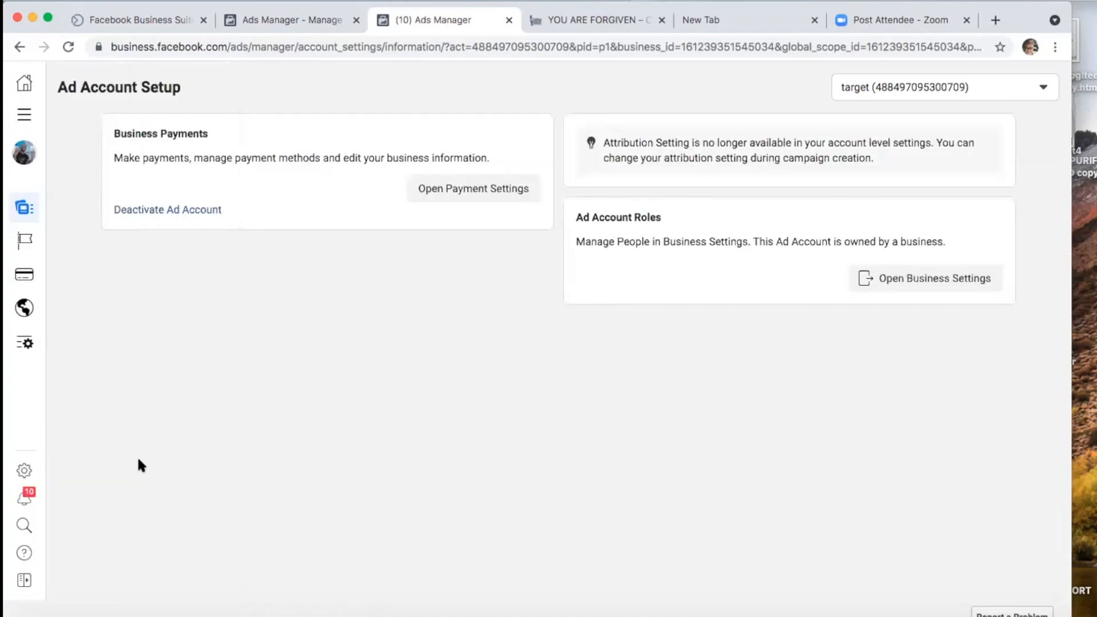
click(962, 286)
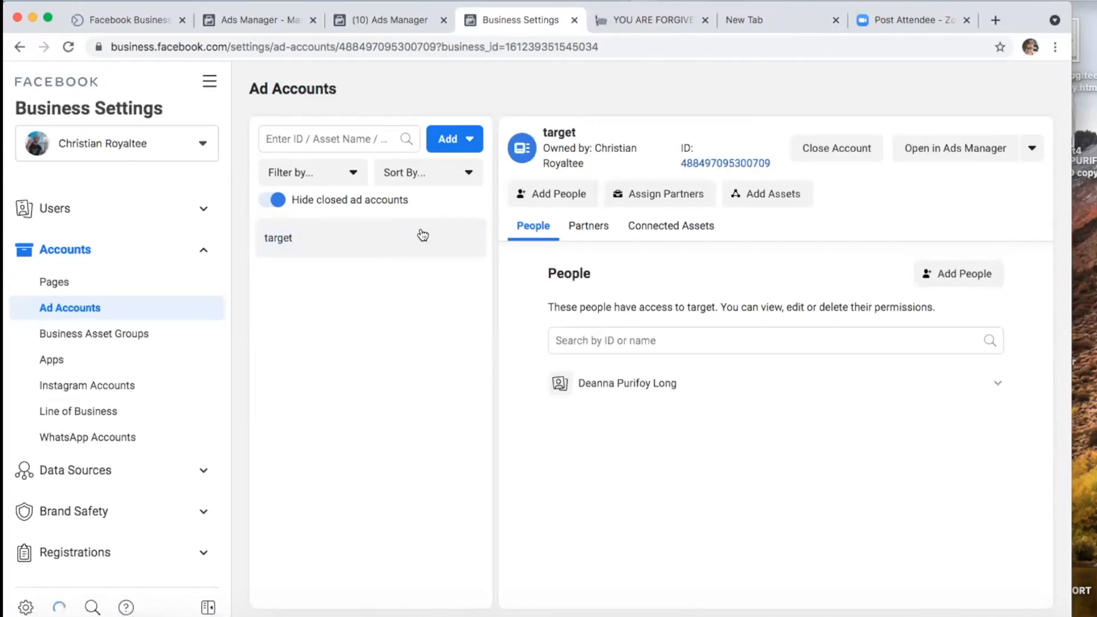
Step: Close the leftover account setup tab and return to Business Settings by way of the ad set draft
click(364, 17)
click(511, 17)
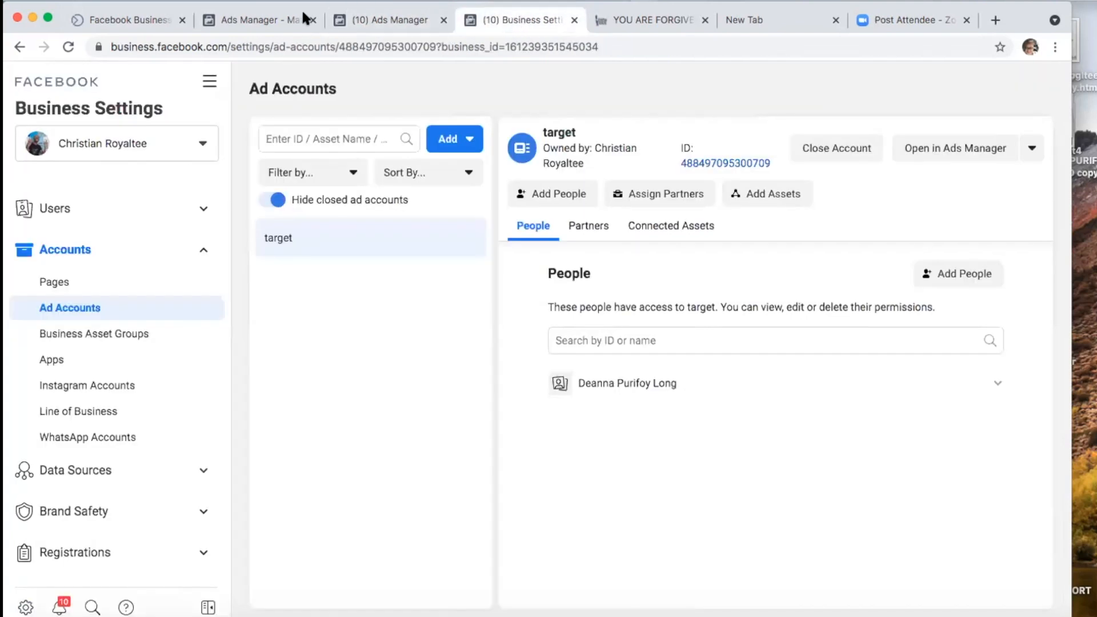
click(261, 18)
click(444, 20)
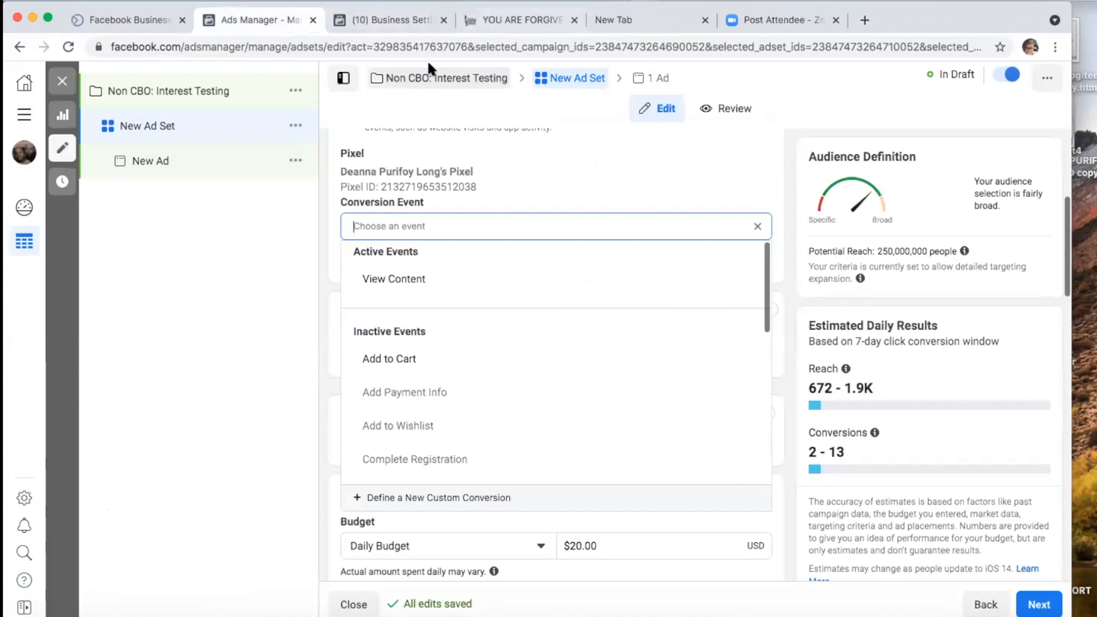
click(413, 15)
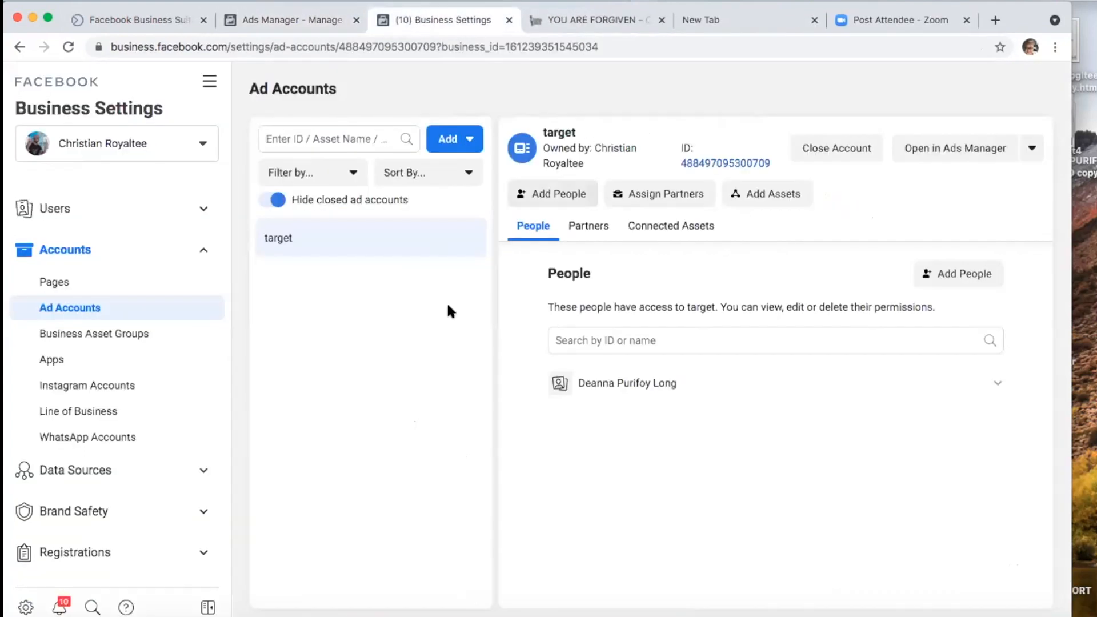
click(92, 477)
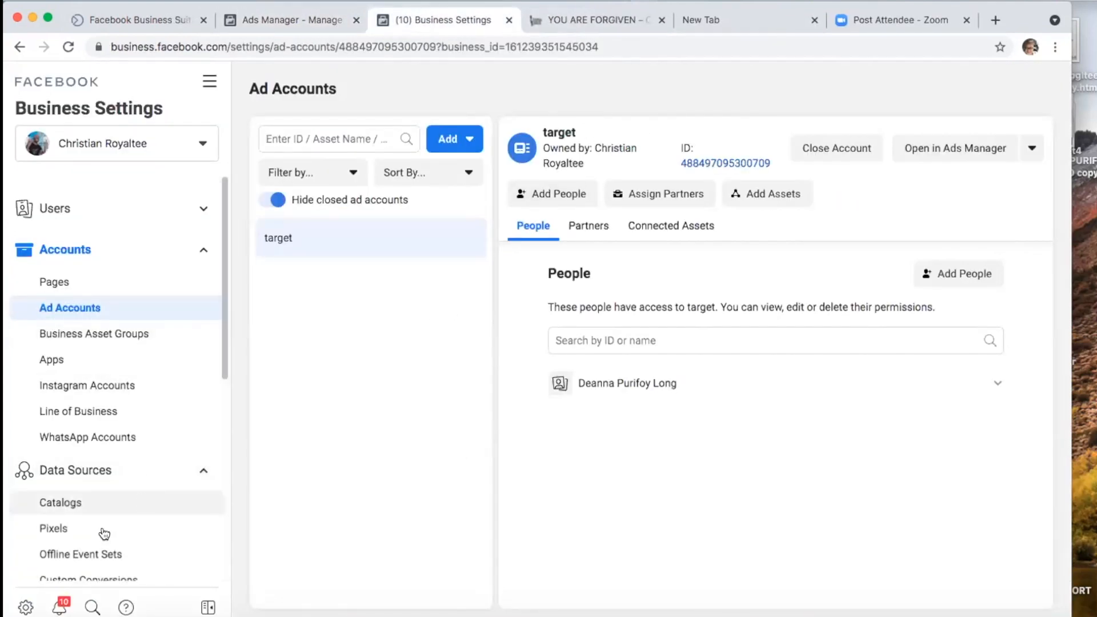
click(91, 530)
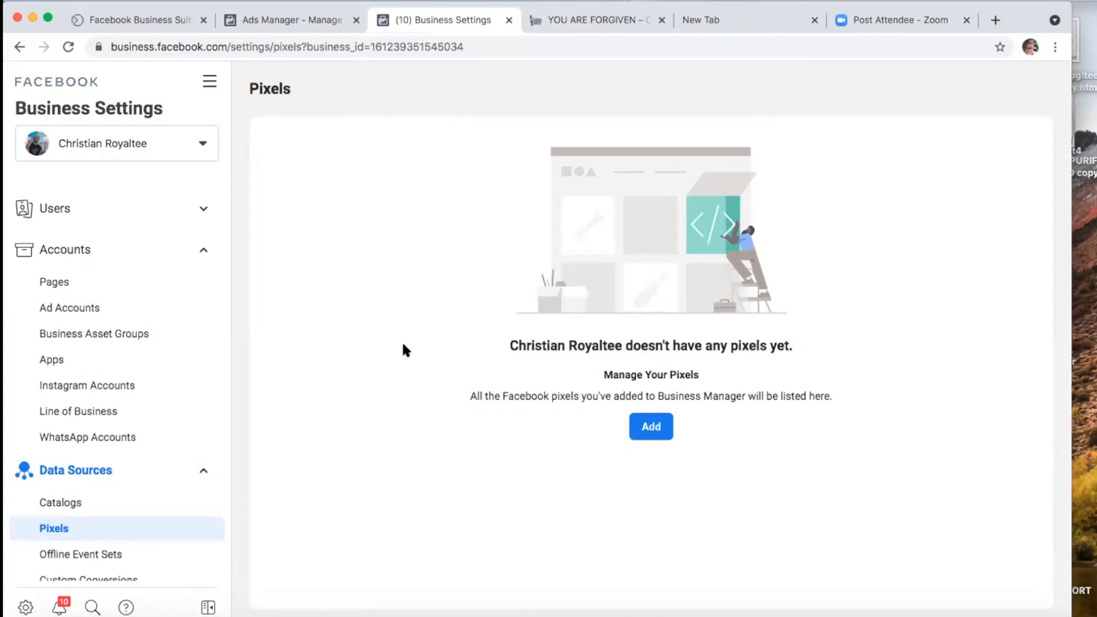
click(651, 440)
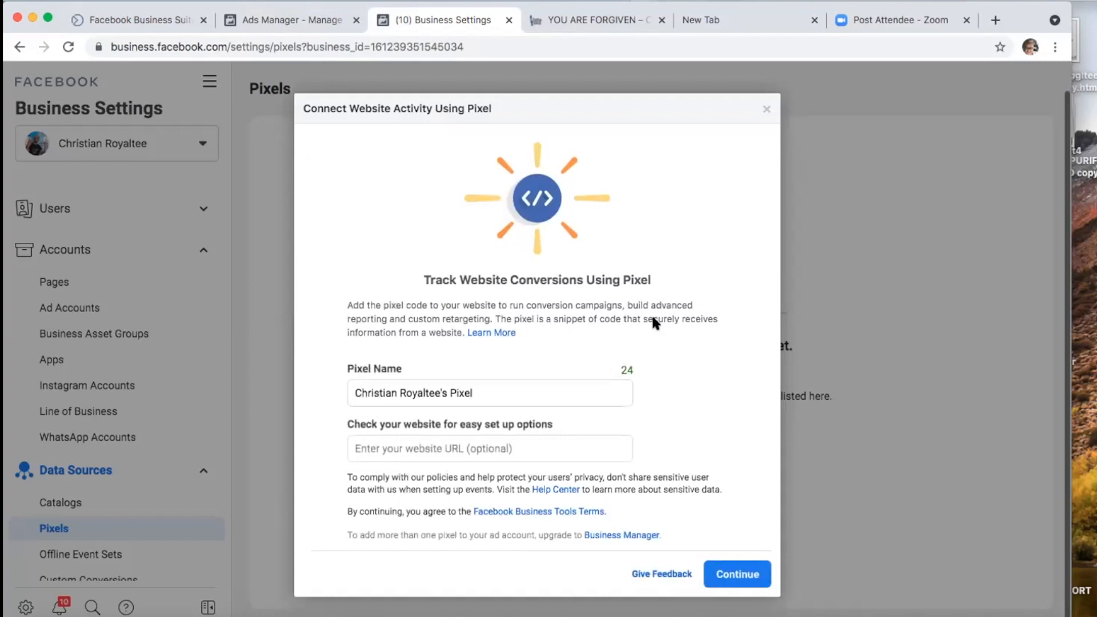
click(747, 585)
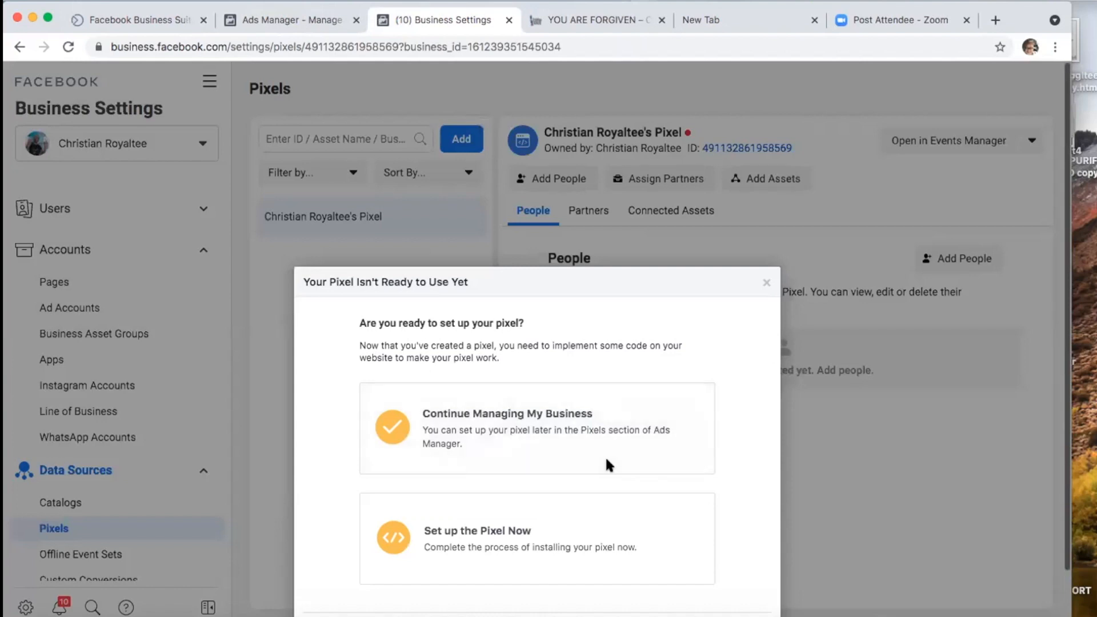
Step: Start setting up the new pixel through a partner integration, with Shopify as the partner
click(593, 481)
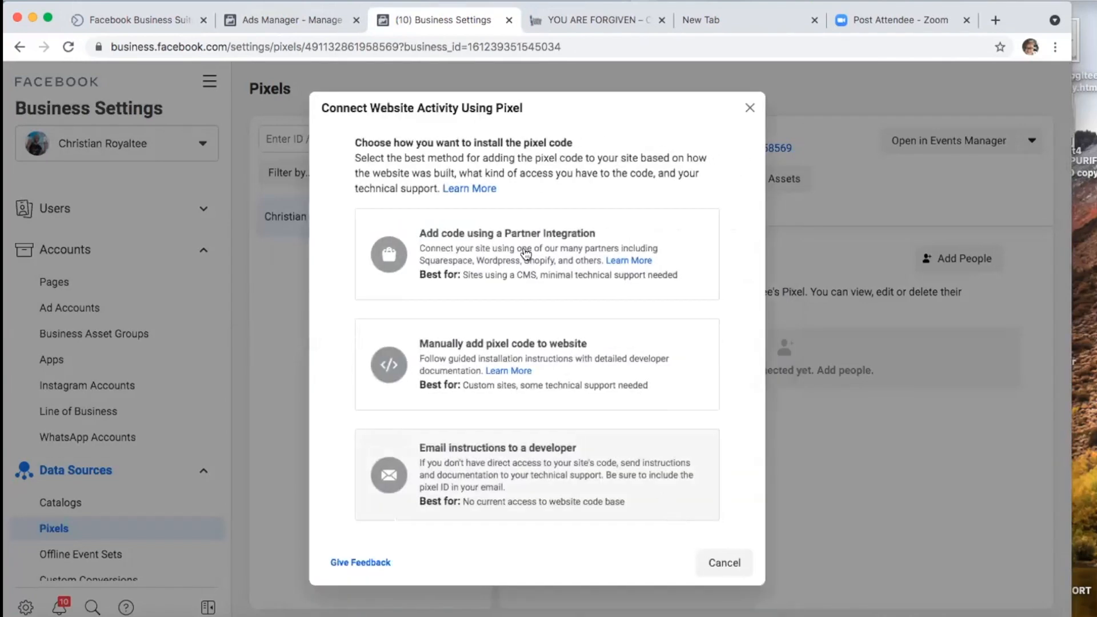
click(550, 288)
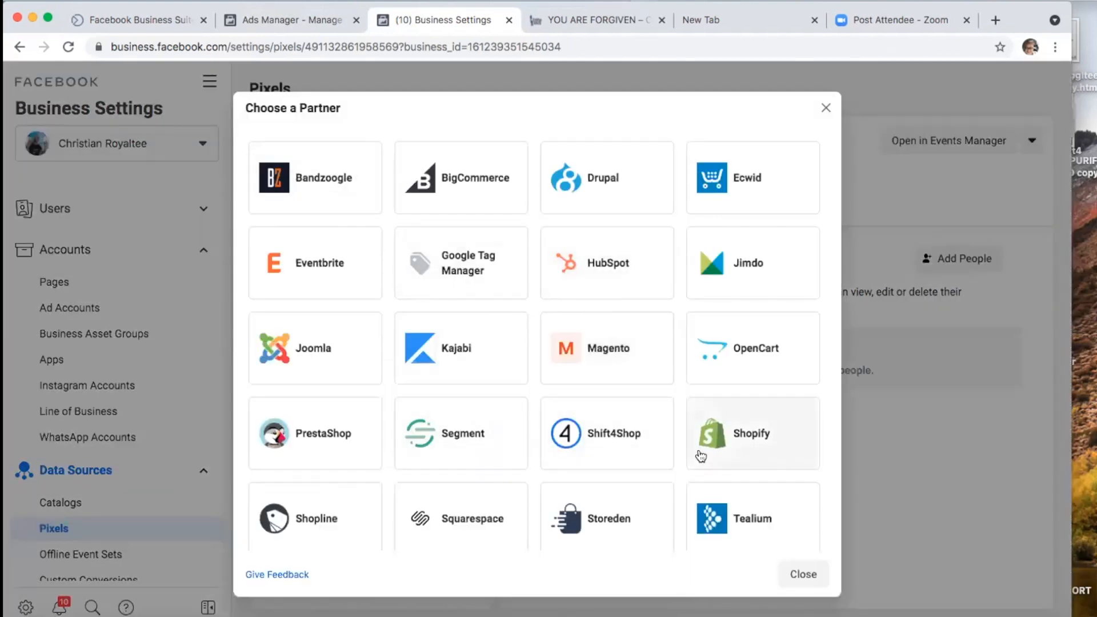
click(737, 443)
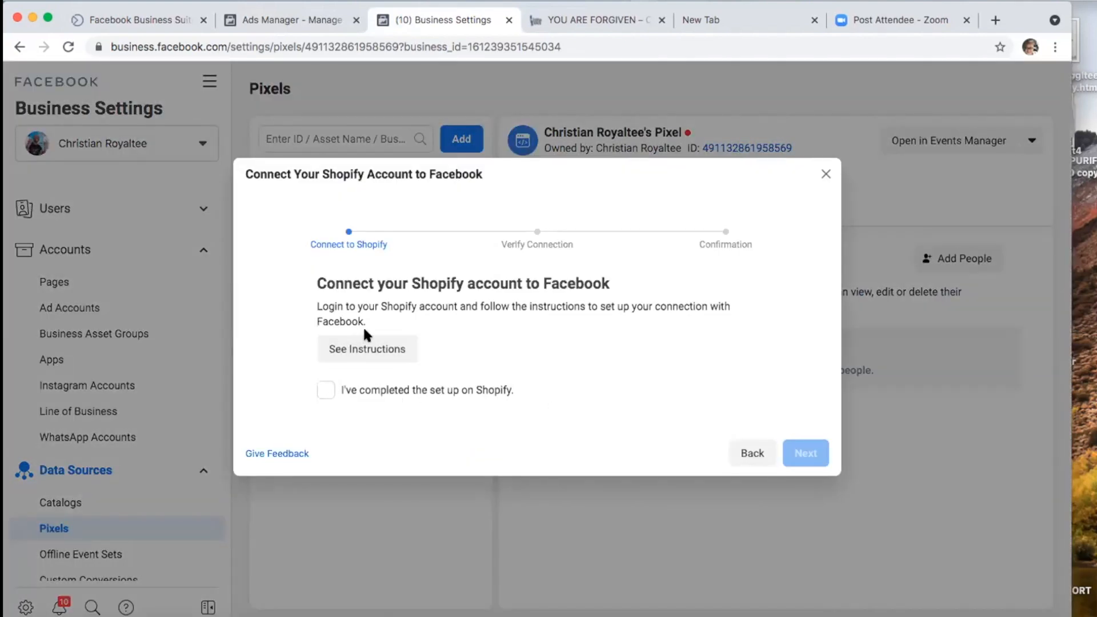
click(727, 23)
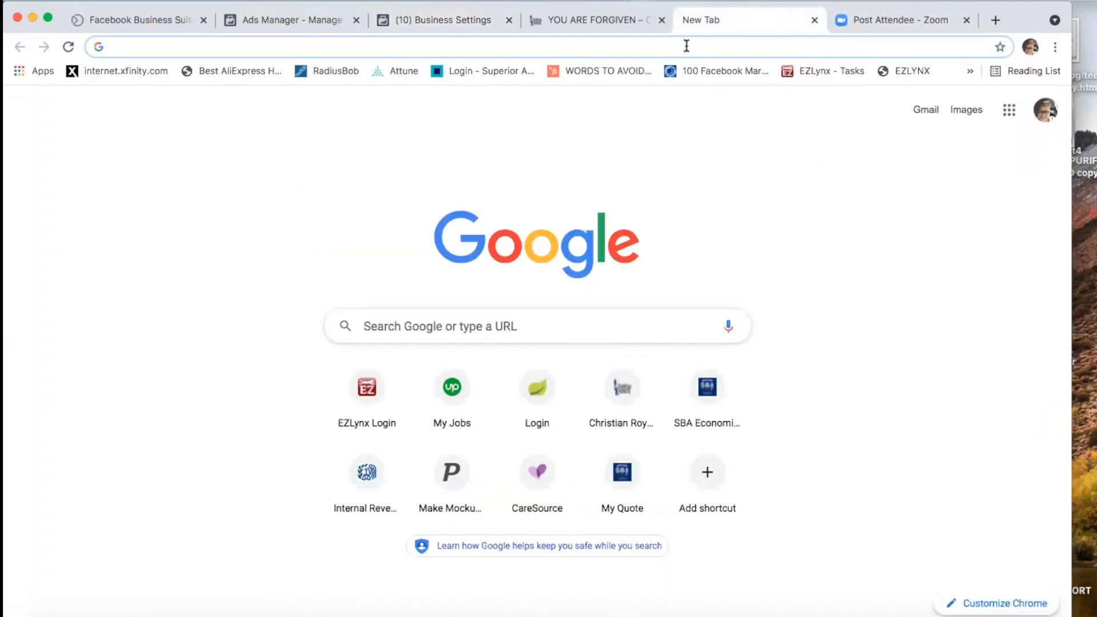
text(wwww)
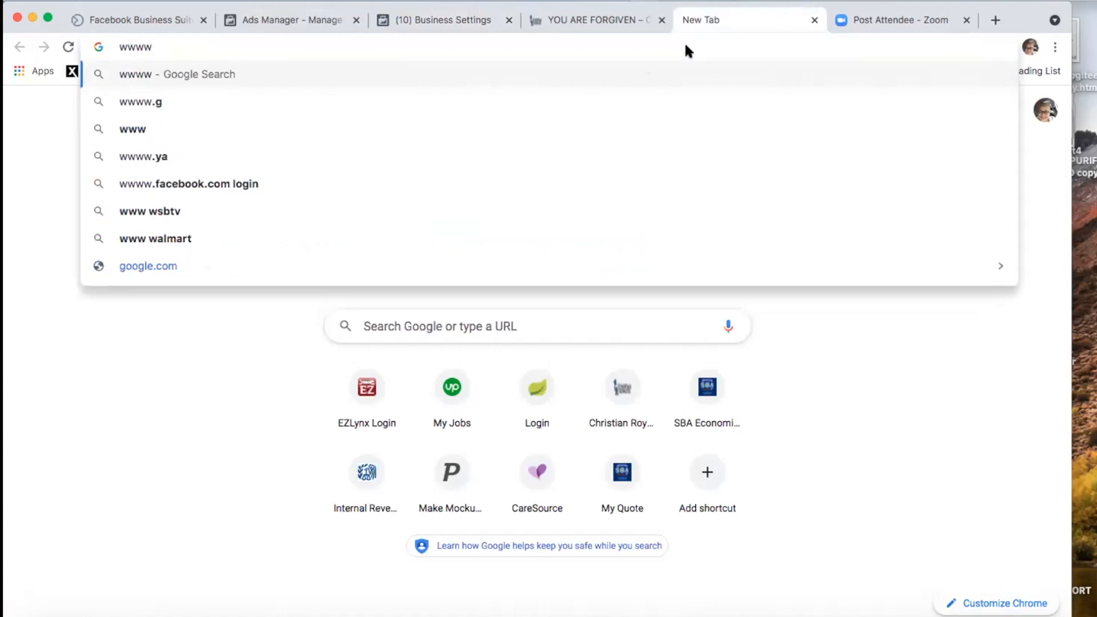
key(BackSpace)
text(.s)
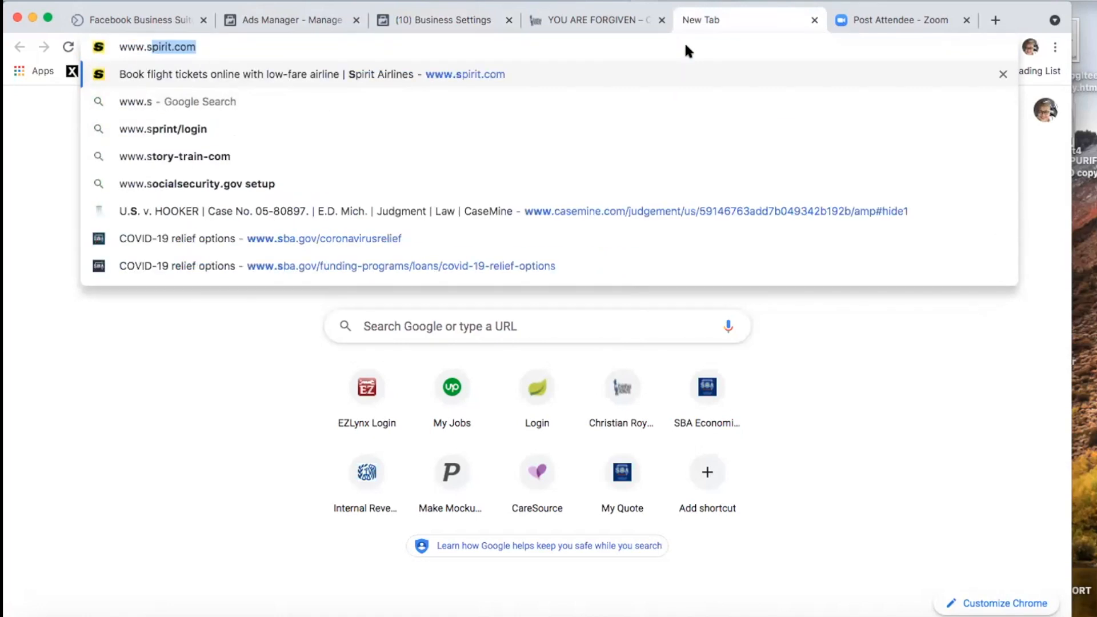
text(hop)
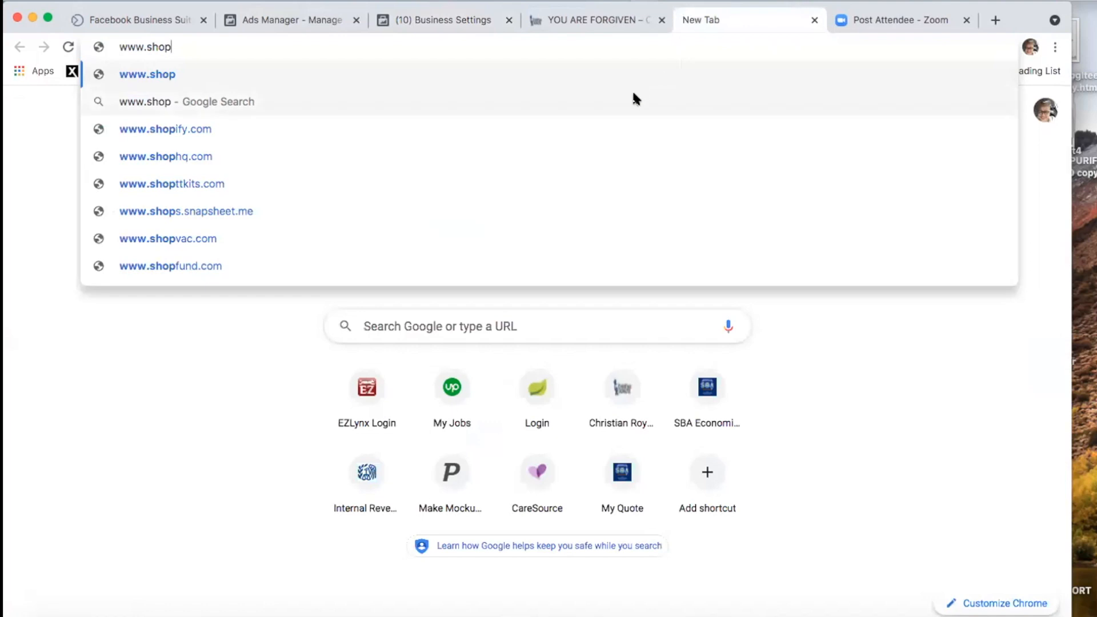
click(609, 128)
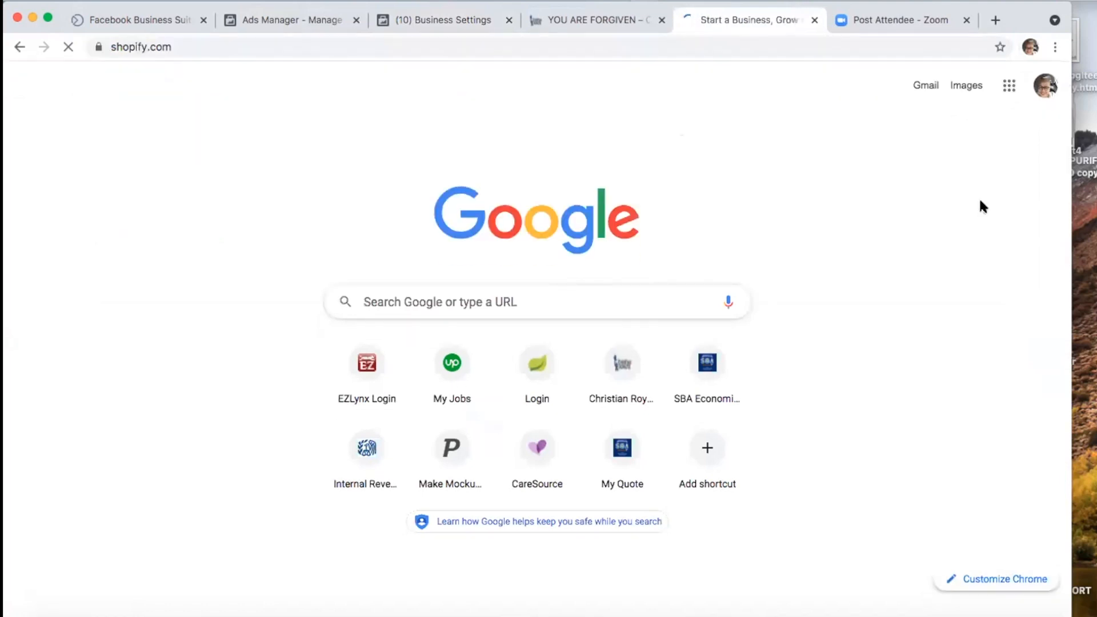
click(850, 91)
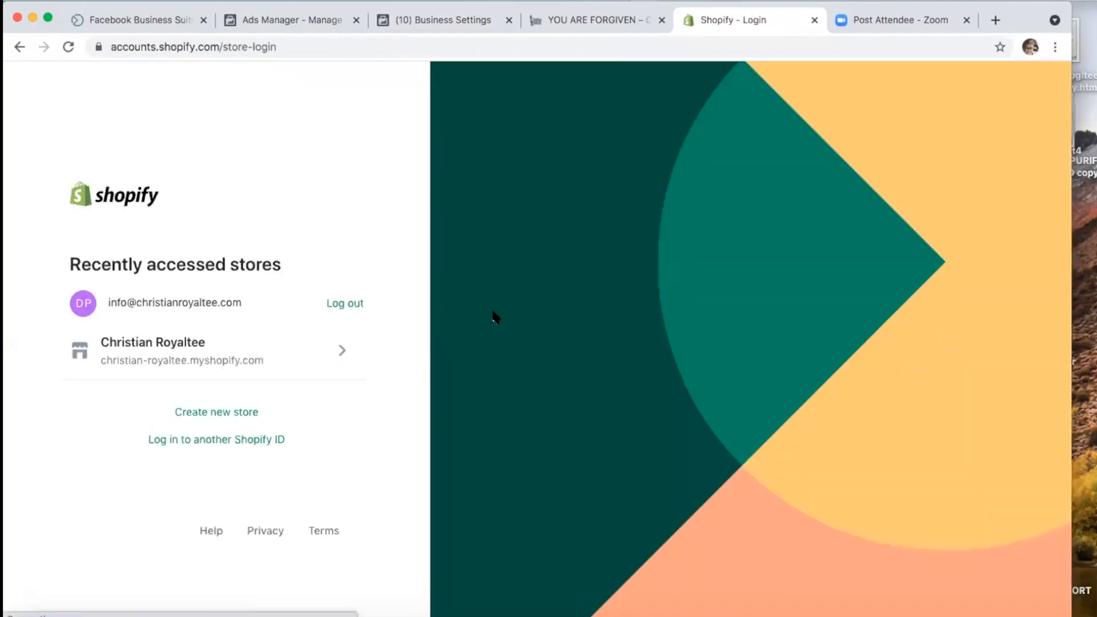
click(223, 350)
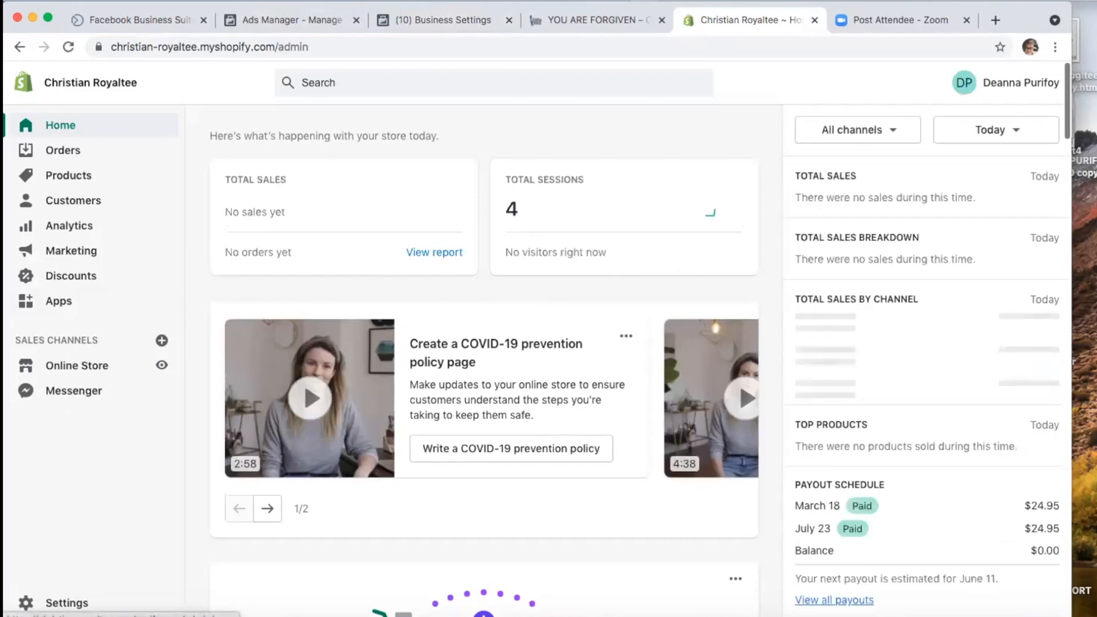
Step: Add Facebook as a sales channel to the Christian Royaltee store and approve its requested permissions
click(162, 341)
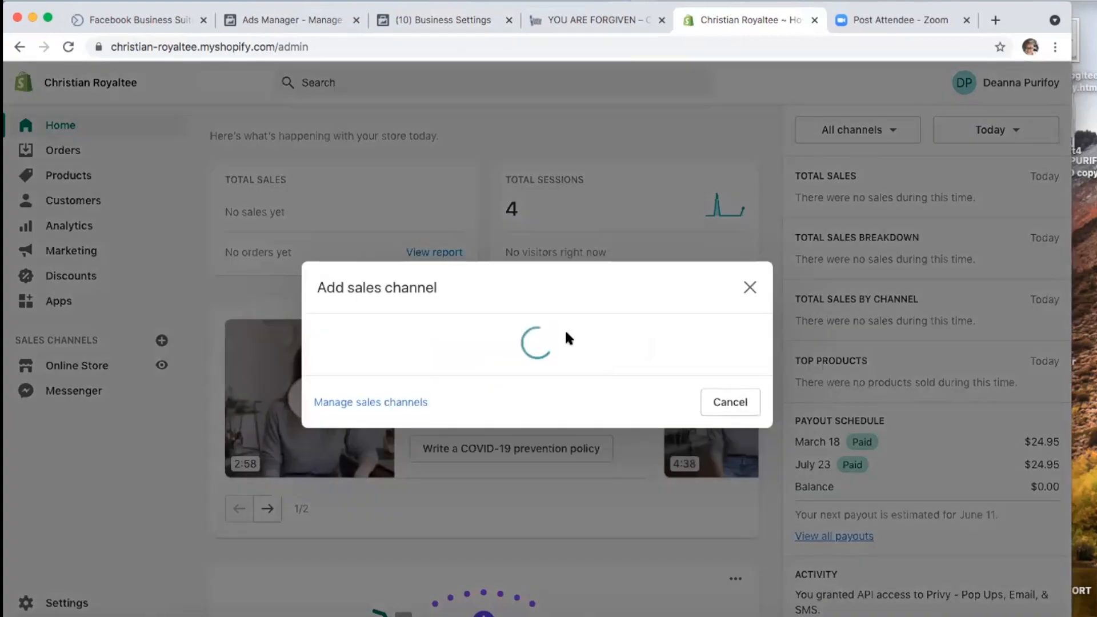
scroll(629, 428, down, 2)
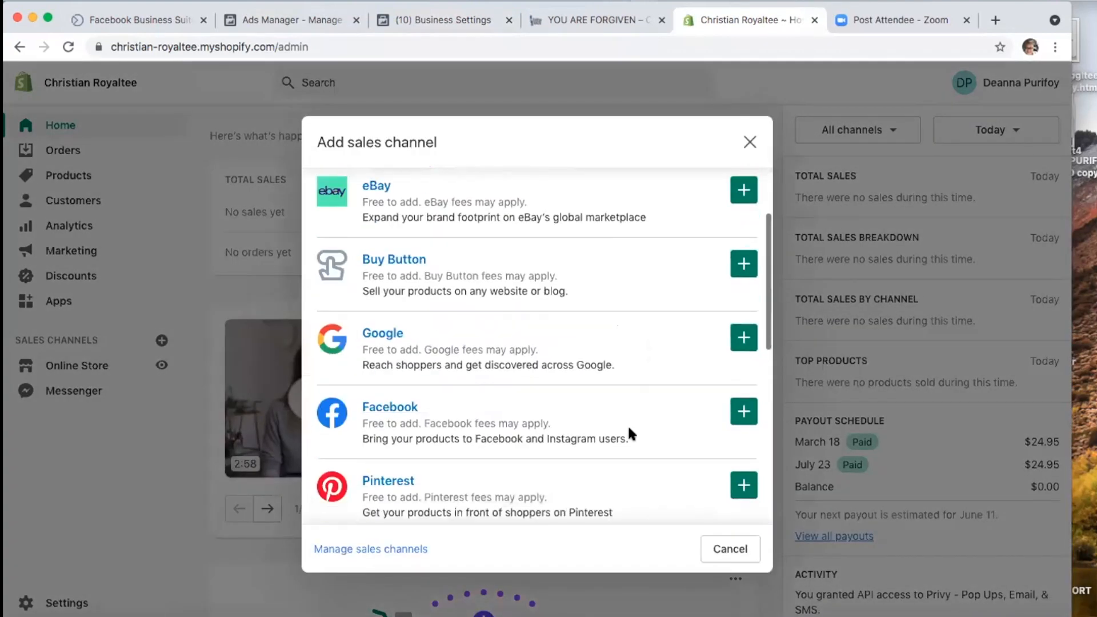
click(742, 412)
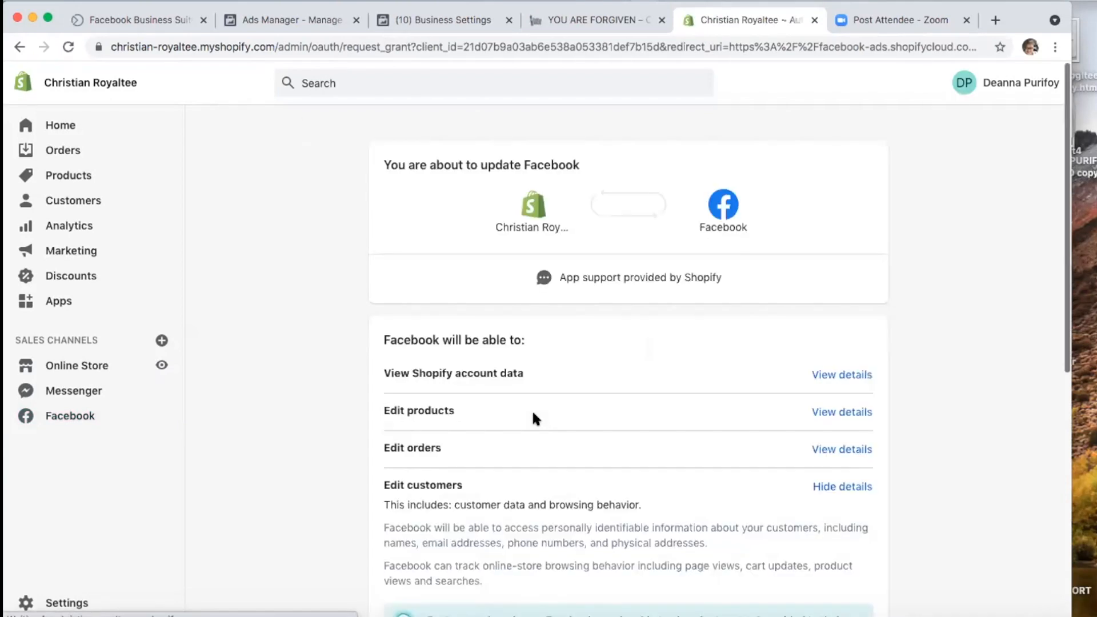
scroll(532, 408, down, 10)
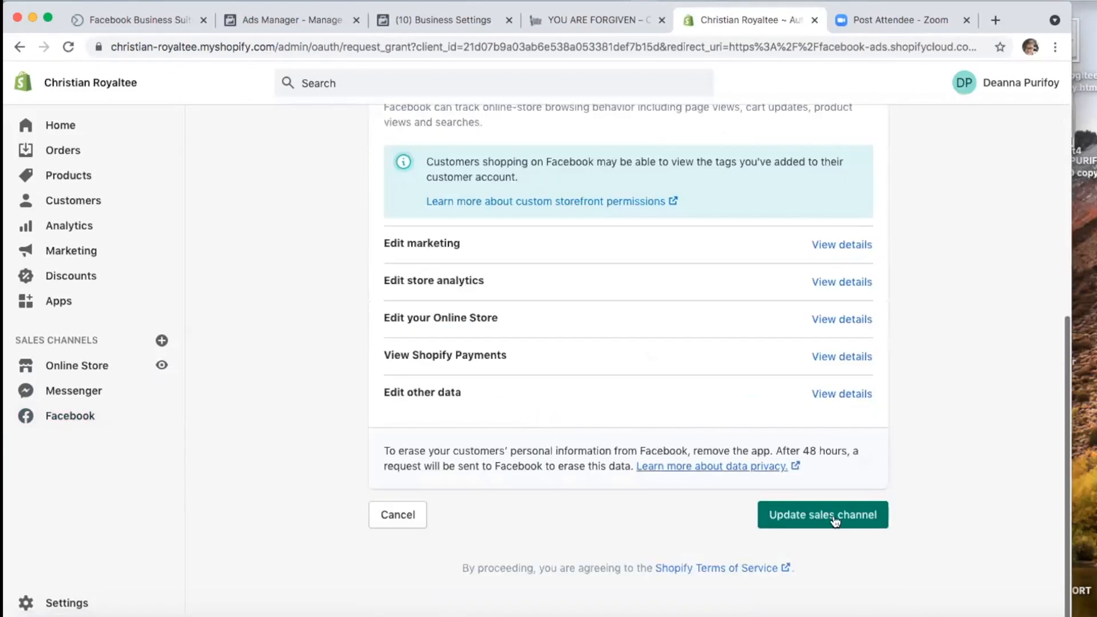
click(825, 515)
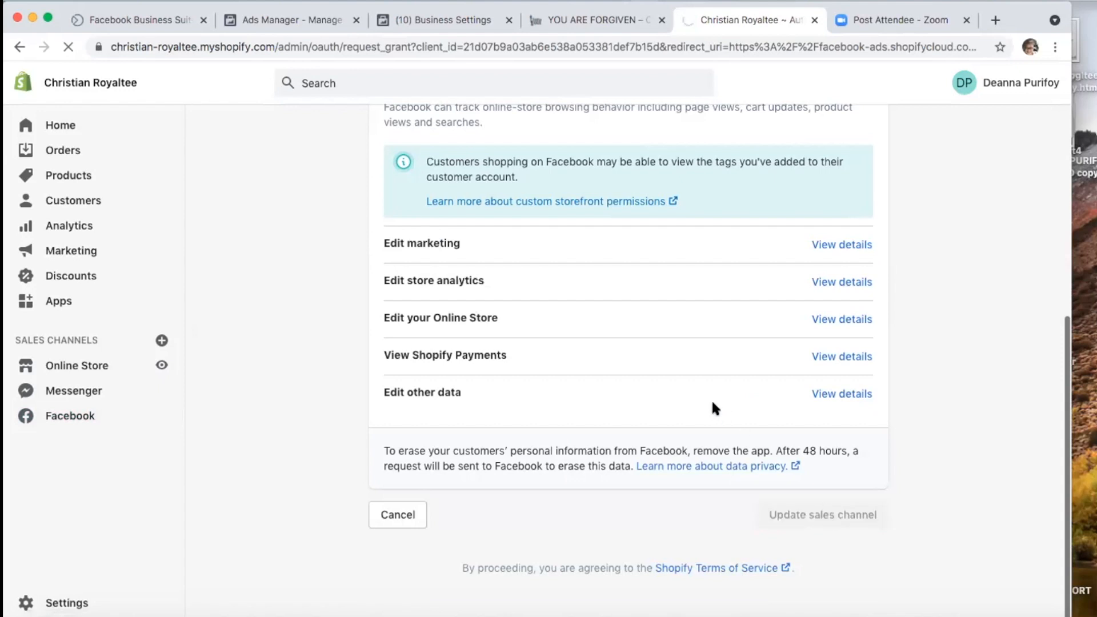
scroll(712, 403, up, 2)
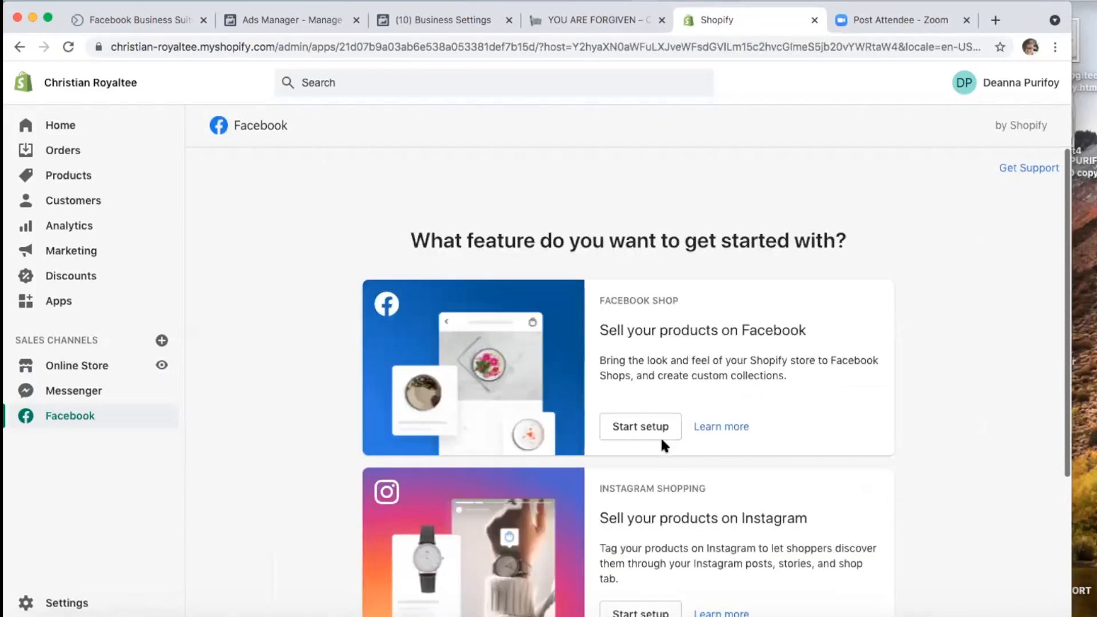
Step: Start the Facebook Shop setup and connect the Facebook account, entering the account password and granting Shopify all requested permissions
click(660, 435)
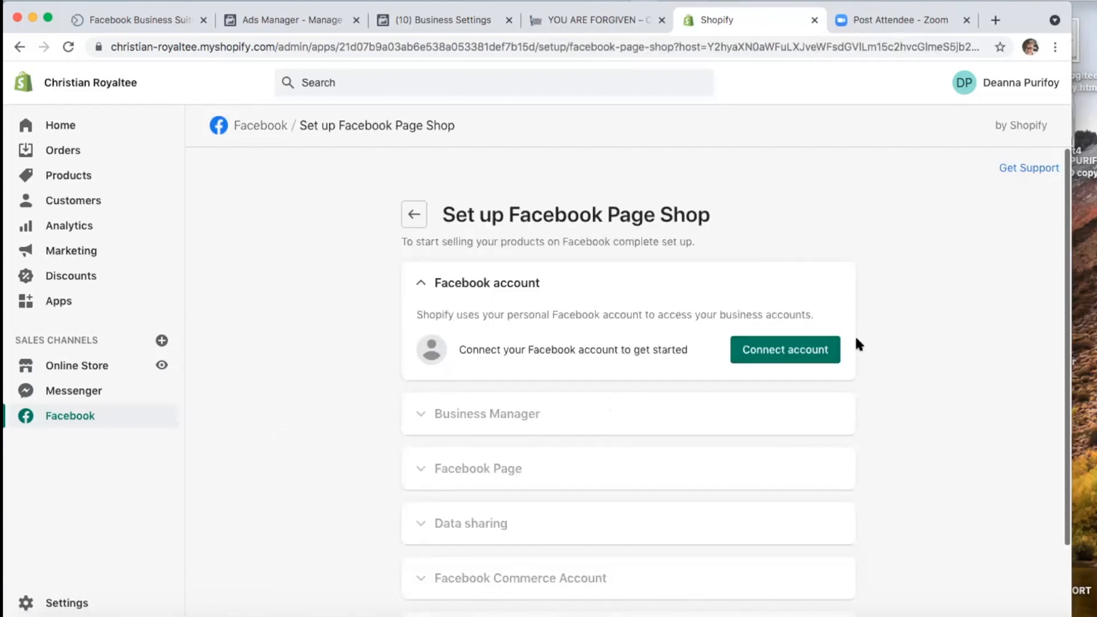
click(822, 347)
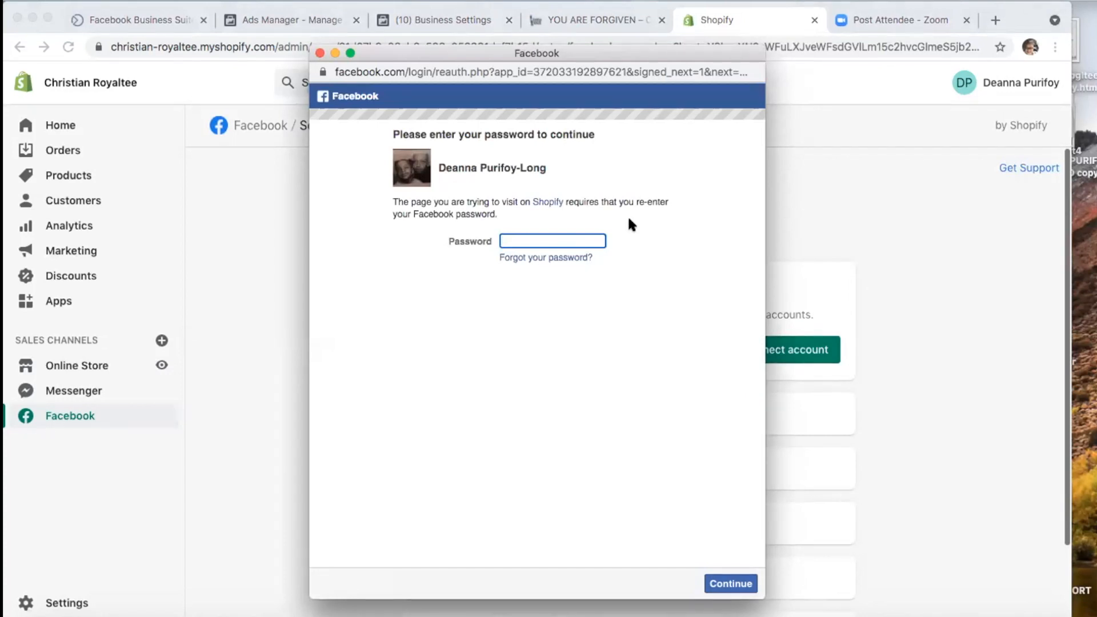
text(•••••••••)
click(729, 585)
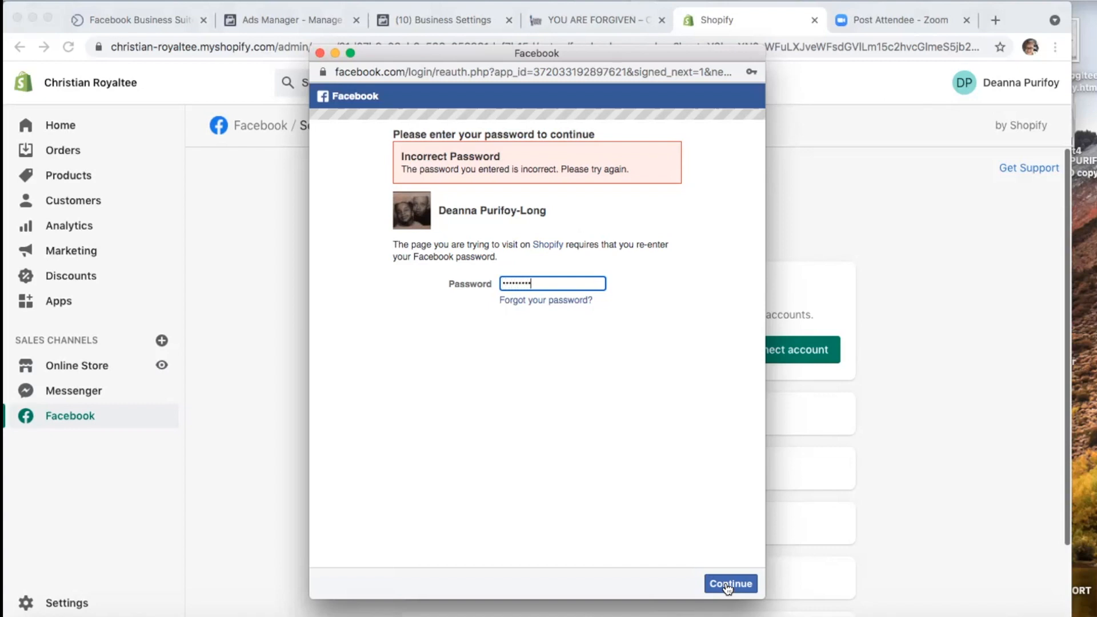
click(729, 585)
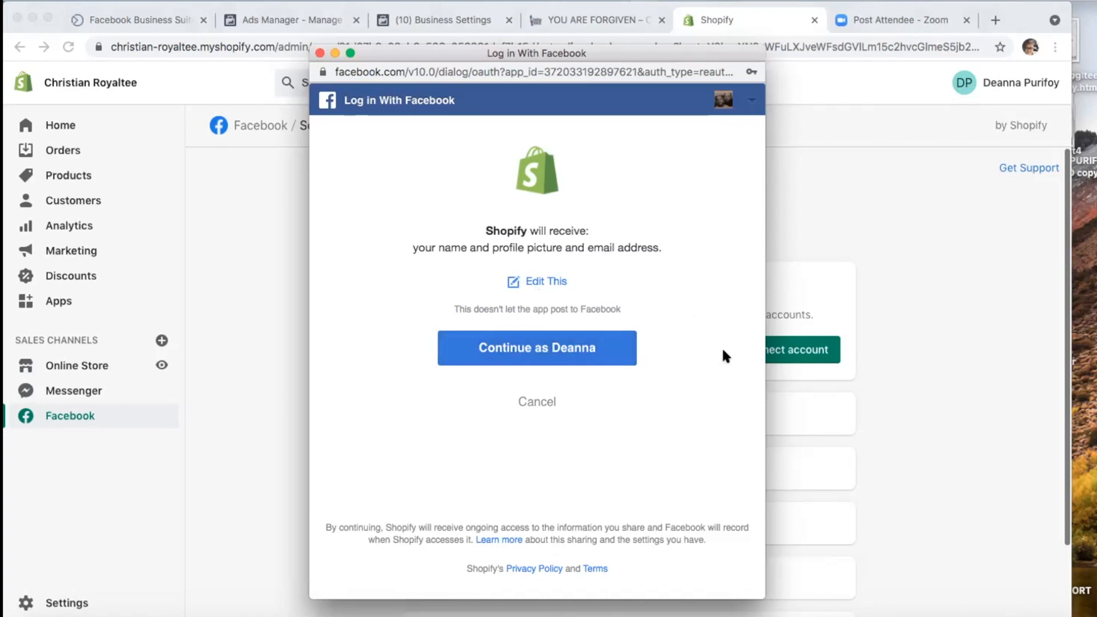
click(605, 352)
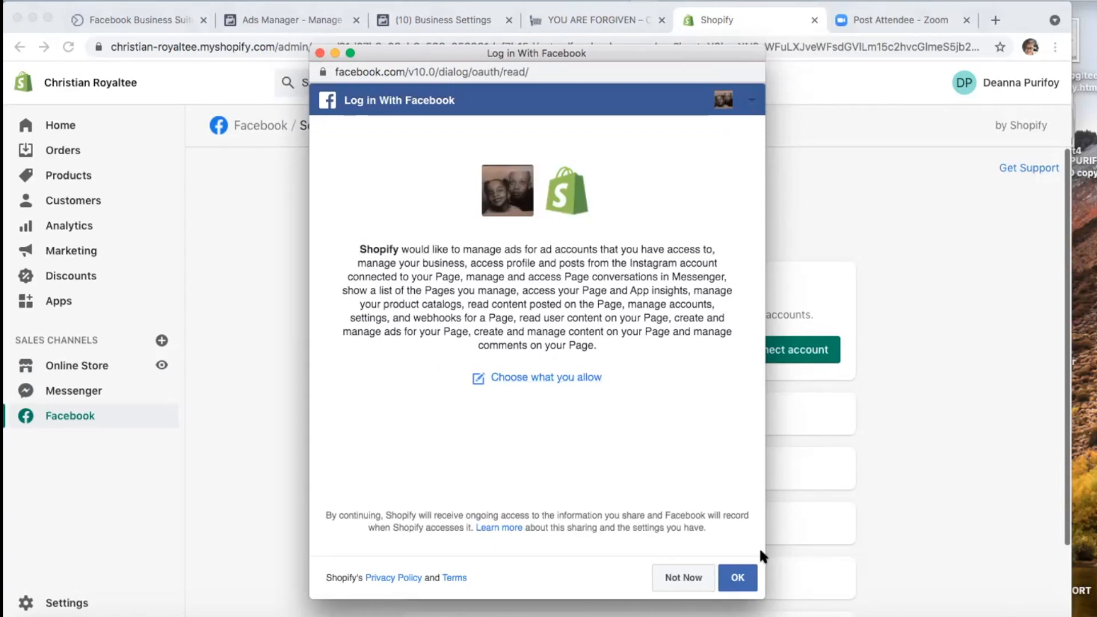
click(736, 577)
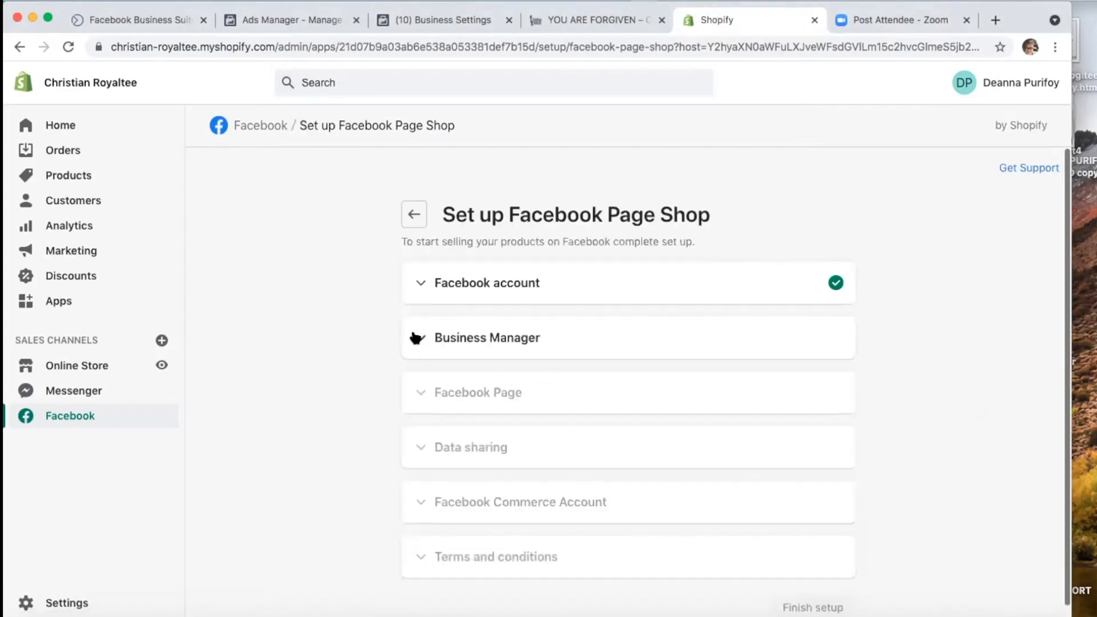
Step: Connect the Christian Royaltee Business Manager created on 4/17/2019 to the Facebook Page Shop setup
click(418, 338)
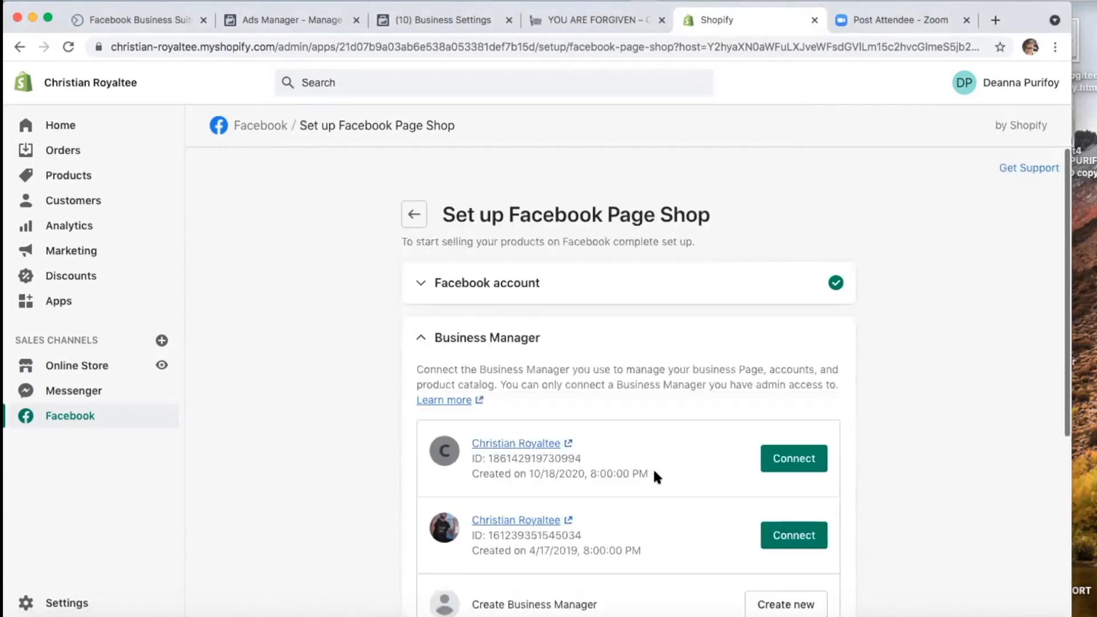
click(793, 534)
scroll(585, 258, down, 2)
scroll(585, 258, down, 4)
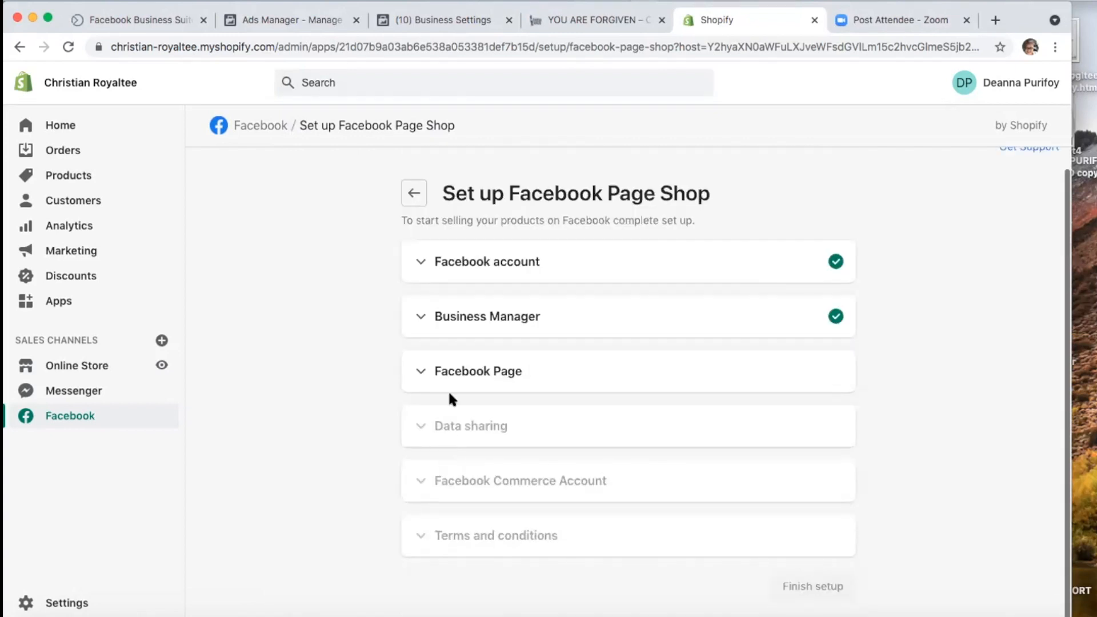
Step: Connect the suggested Christian Royaltee Personal Blog page as the shop's Facebook Page
click(449, 391)
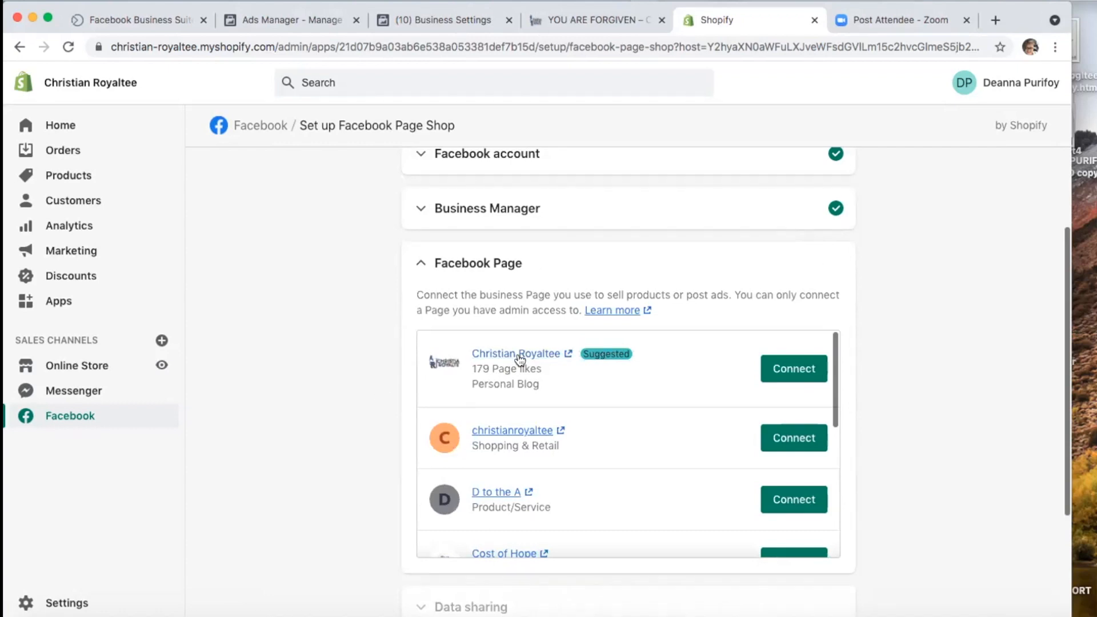
scroll(482, 443, down, 2)
scroll(480, 443, down, 1)
scroll(480, 443, up, 3)
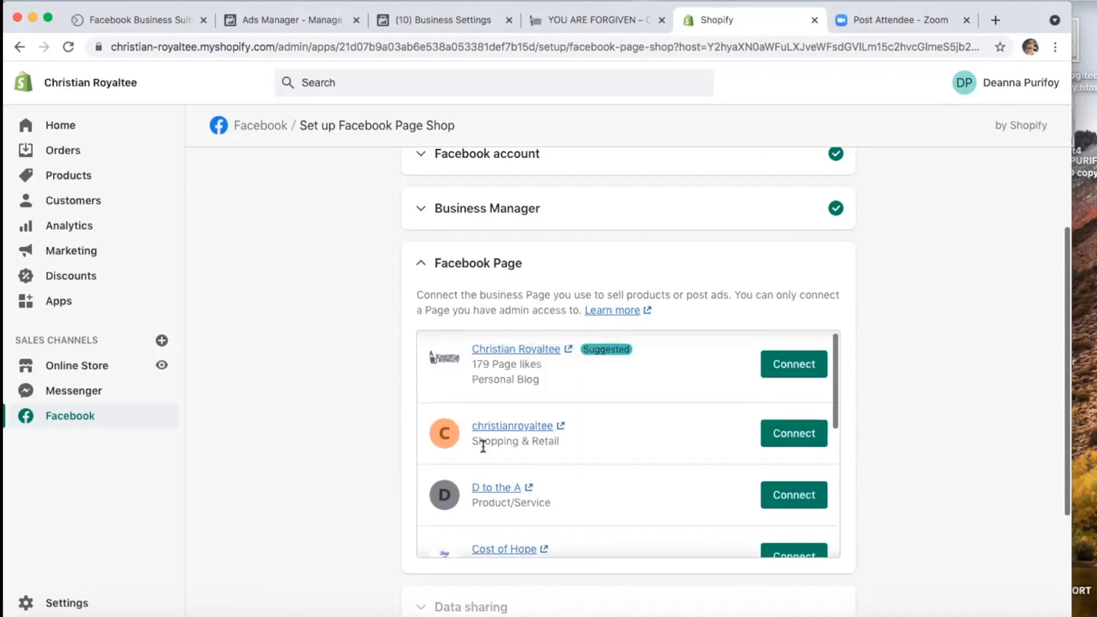
click(794, 368)
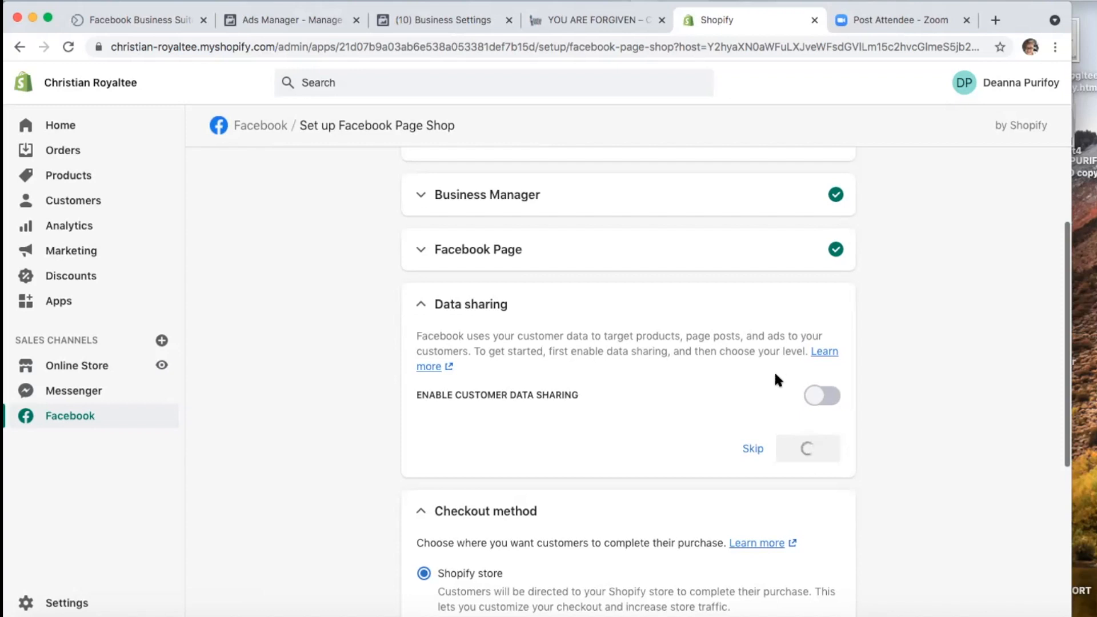
scroll(726, 382, down, 2)
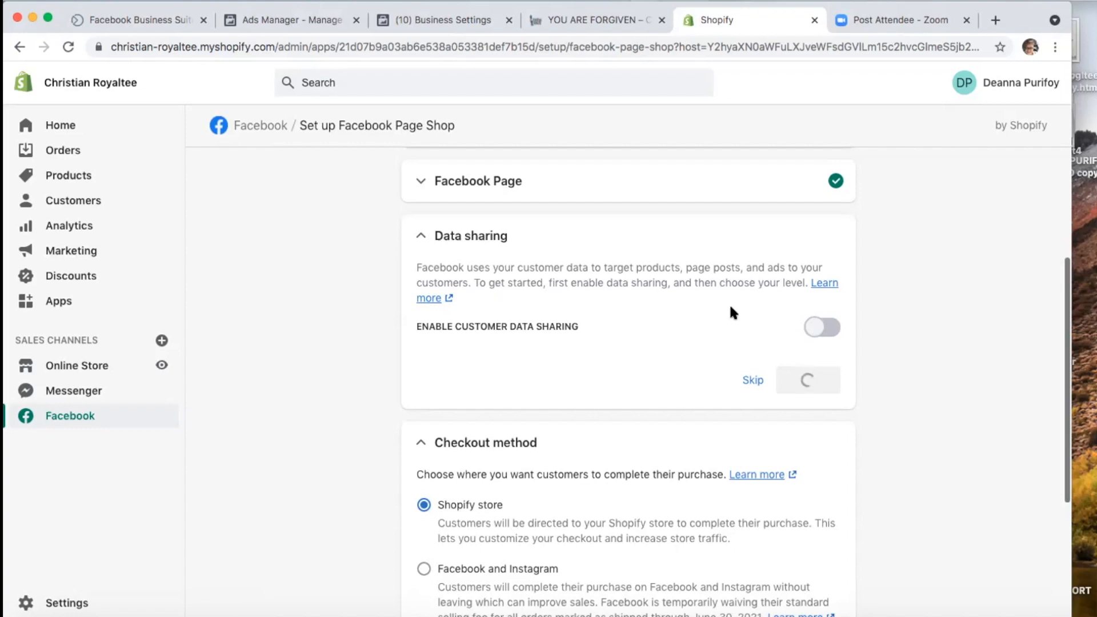
scroll(720, 316, down, 1)
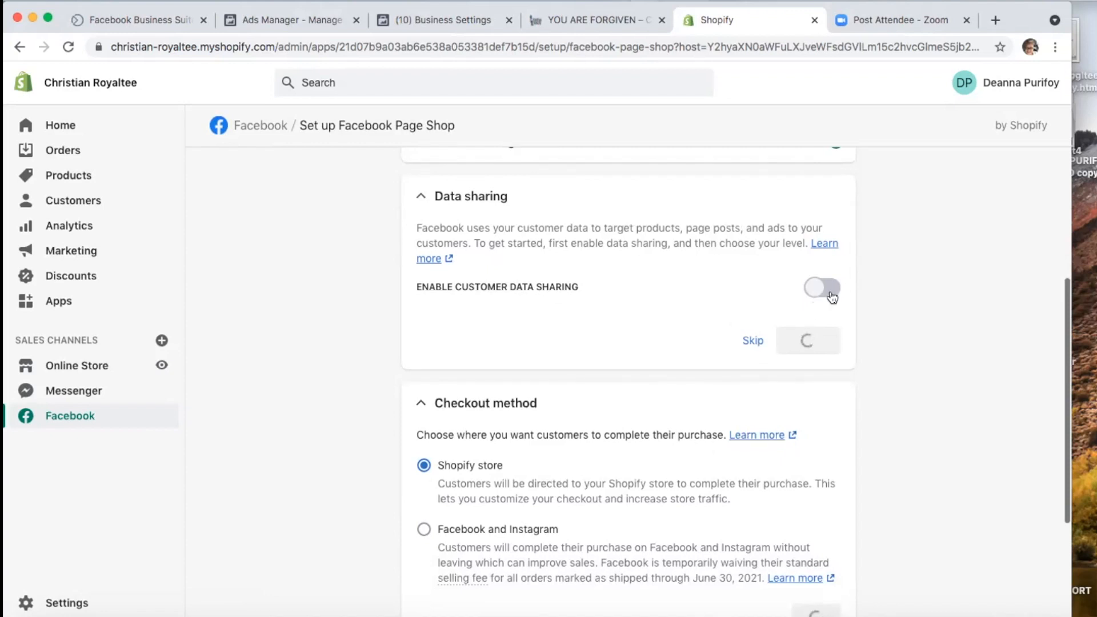
scroll(822, 313, down, 5)
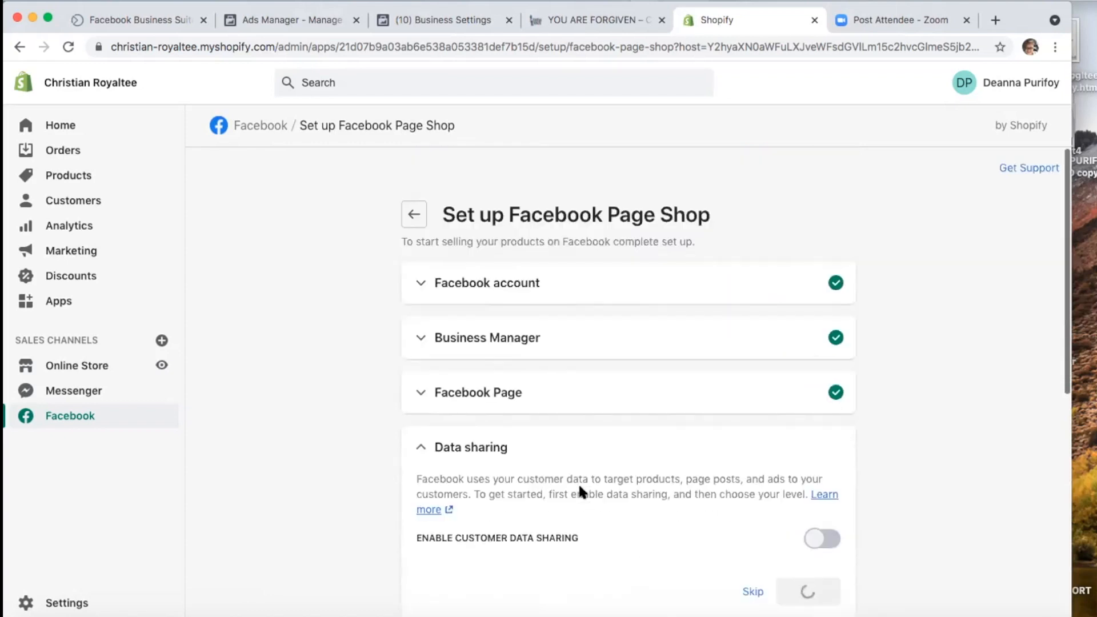
scroll(579, 482, down, 3)
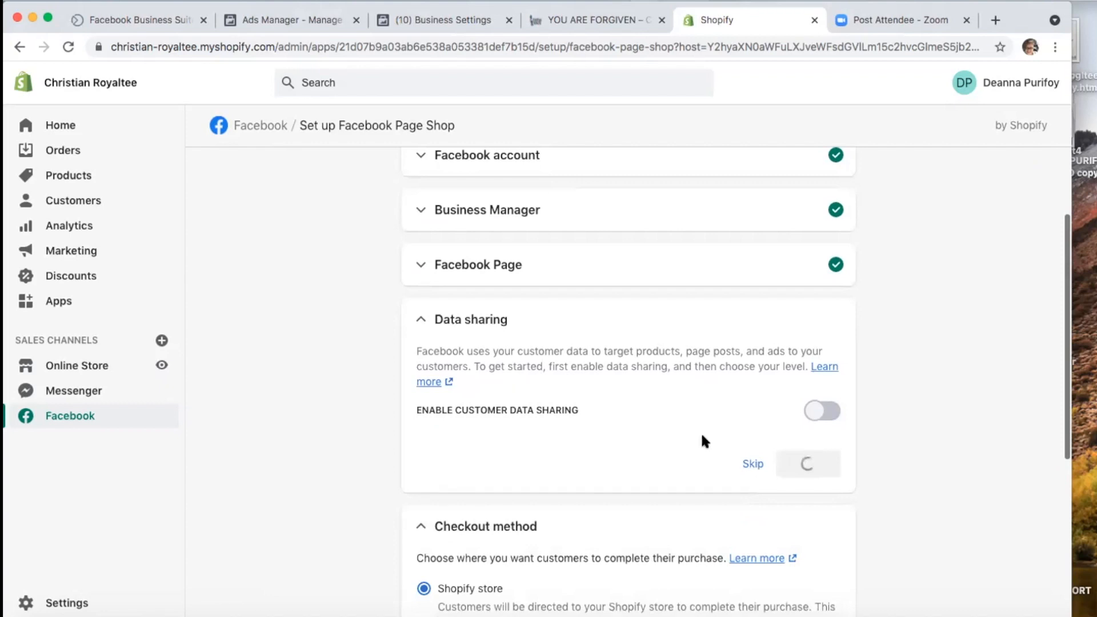
Step: Return to the pixel's Shopify connection dialog in Business Settings and mark the Shopify setup as completed
click(448, 18)
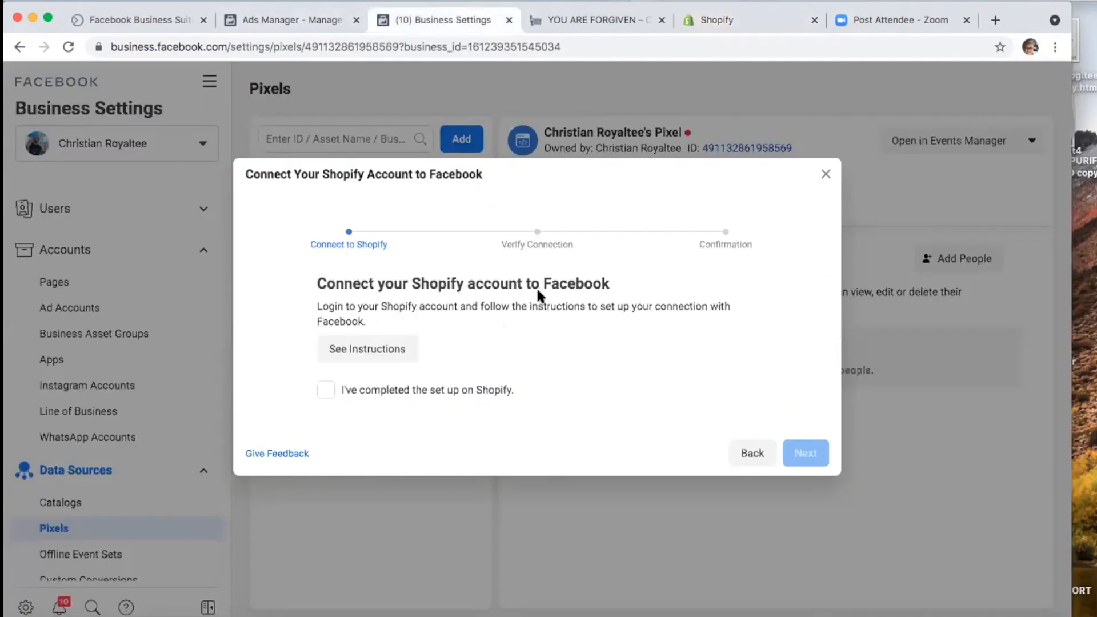
click(394, 394)
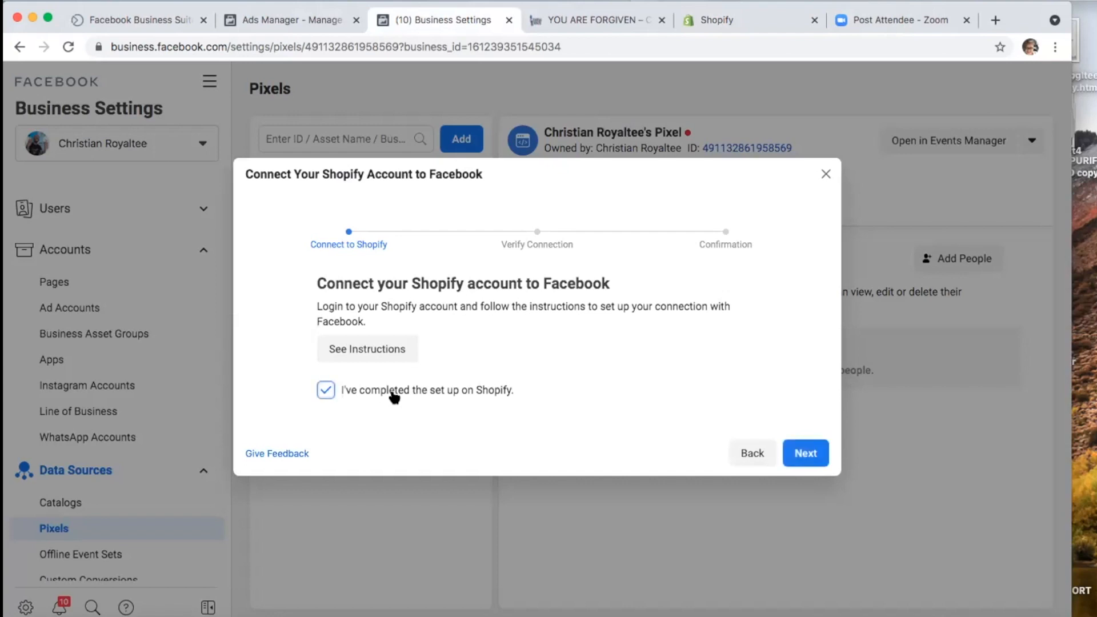
Step: Go back to Shopify's Facebook Page Shop setup, try skipping data sharing, and reopen the data sharing section
click(760, 19)
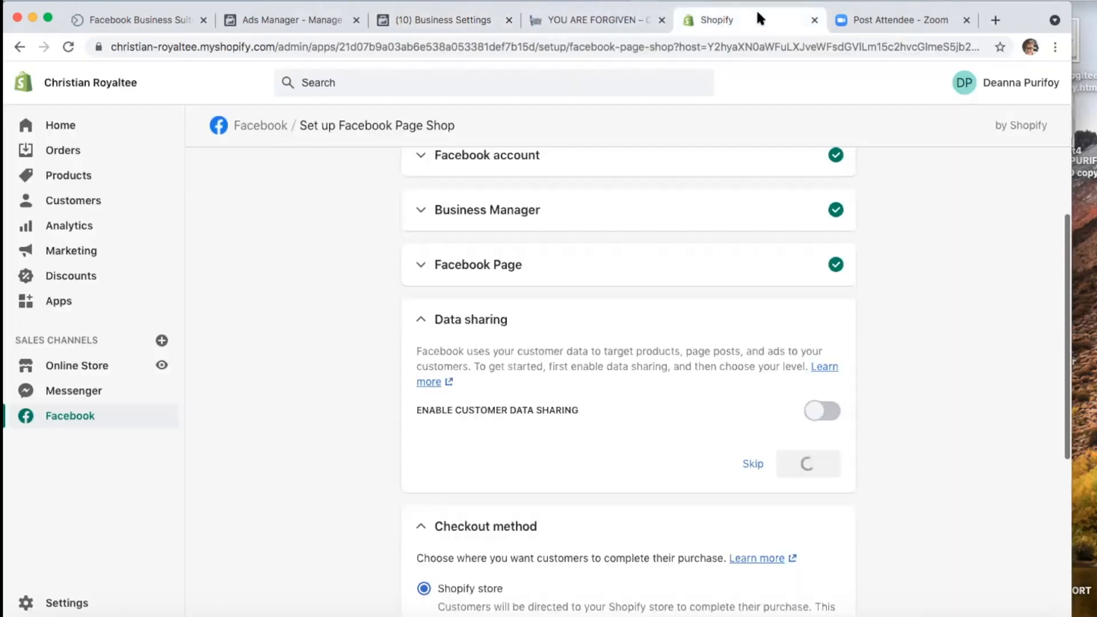
scroll(707, 409, down, 2)
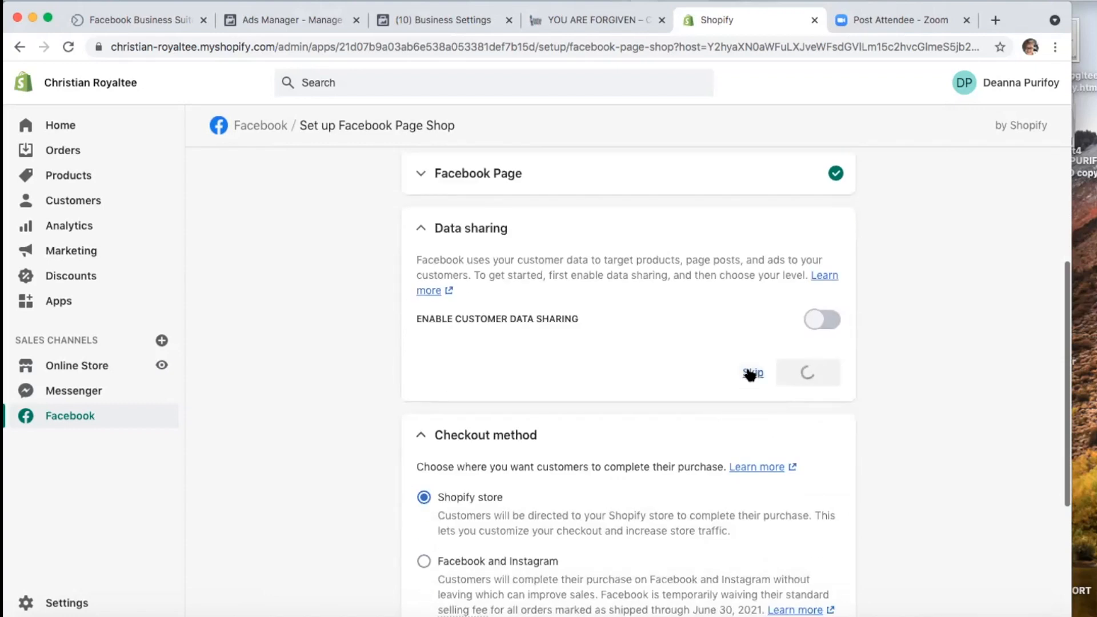
click(750, 374)
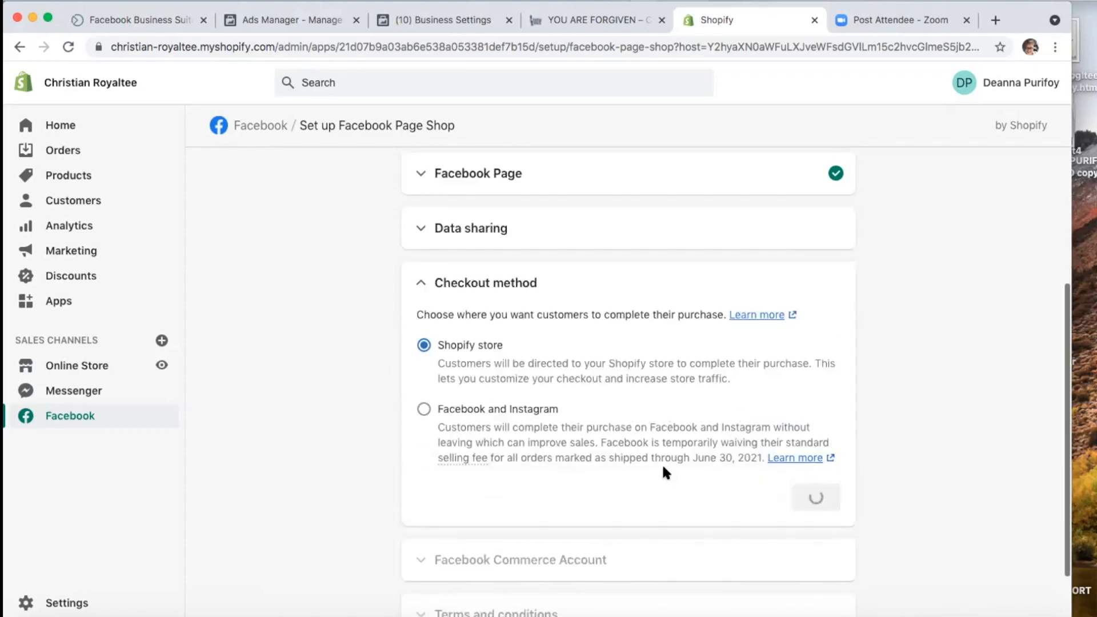
scroll(629, 514, down, 1)
scroll(676, 282, up, 2)
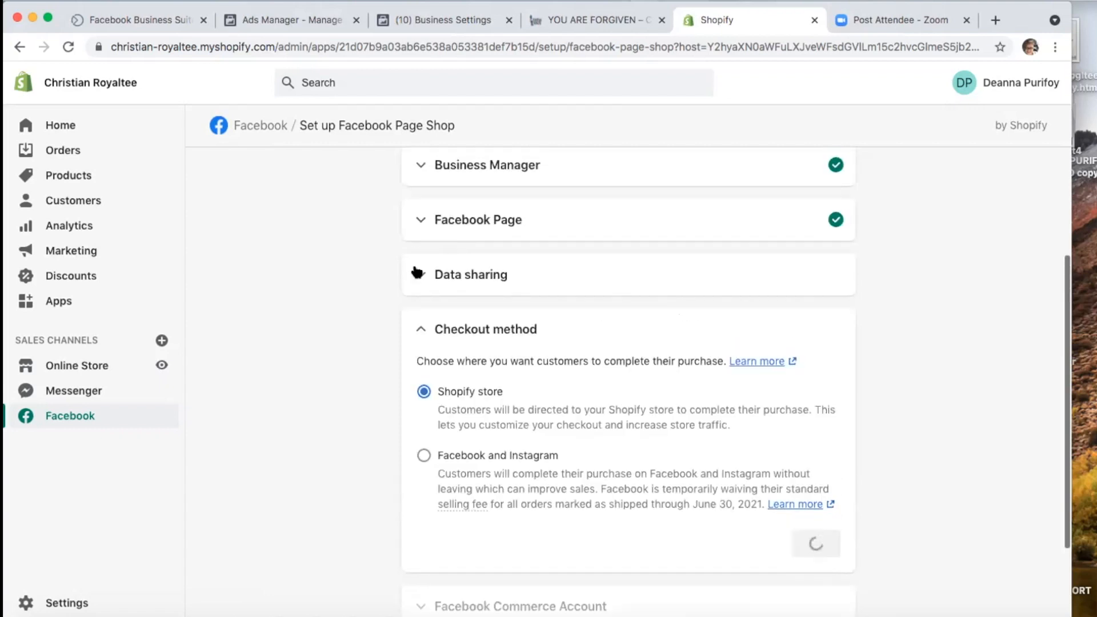
click(422, 284)
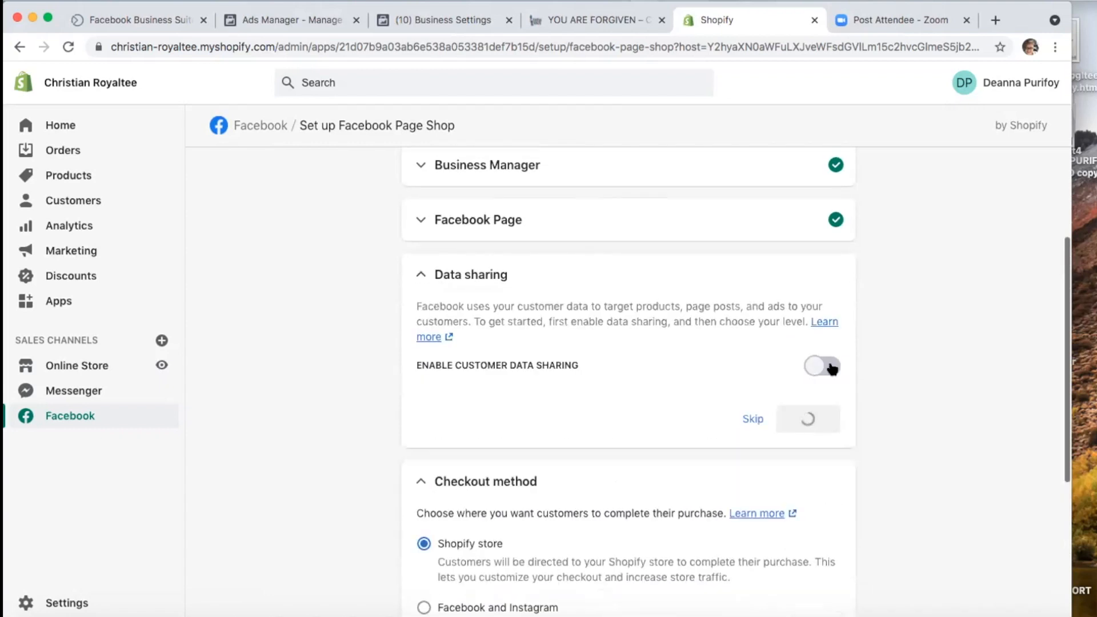
scroll(585, 406, down, 3)
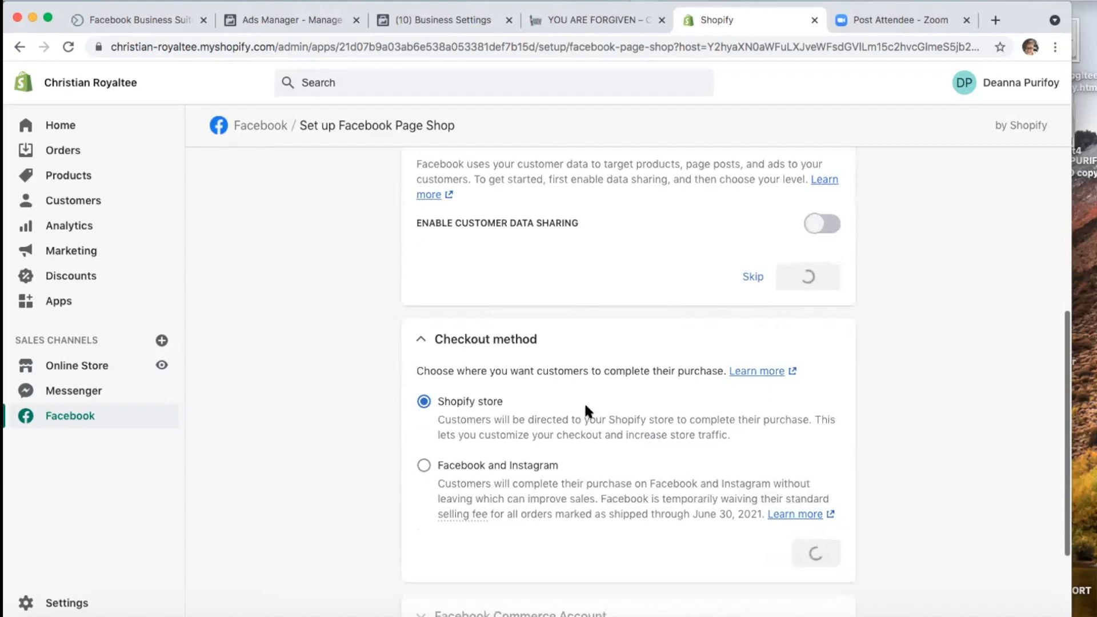
Step: Switch to the ad set draft in Ads Manager and set its conversion event to View Content
click(409, 19)
click(275, 16)
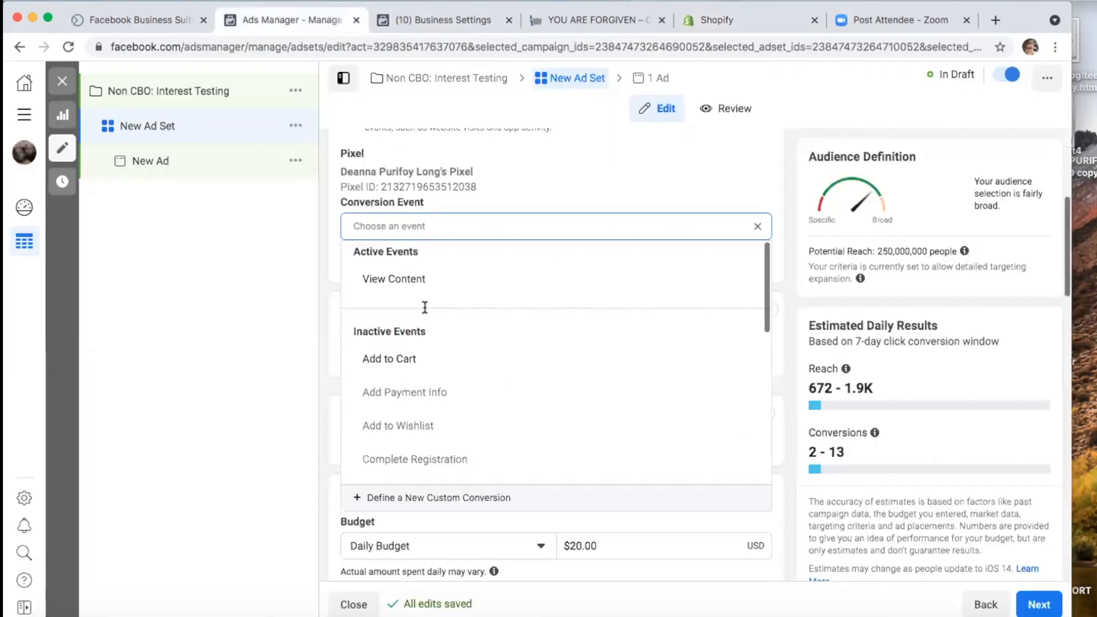
click(424, 281)
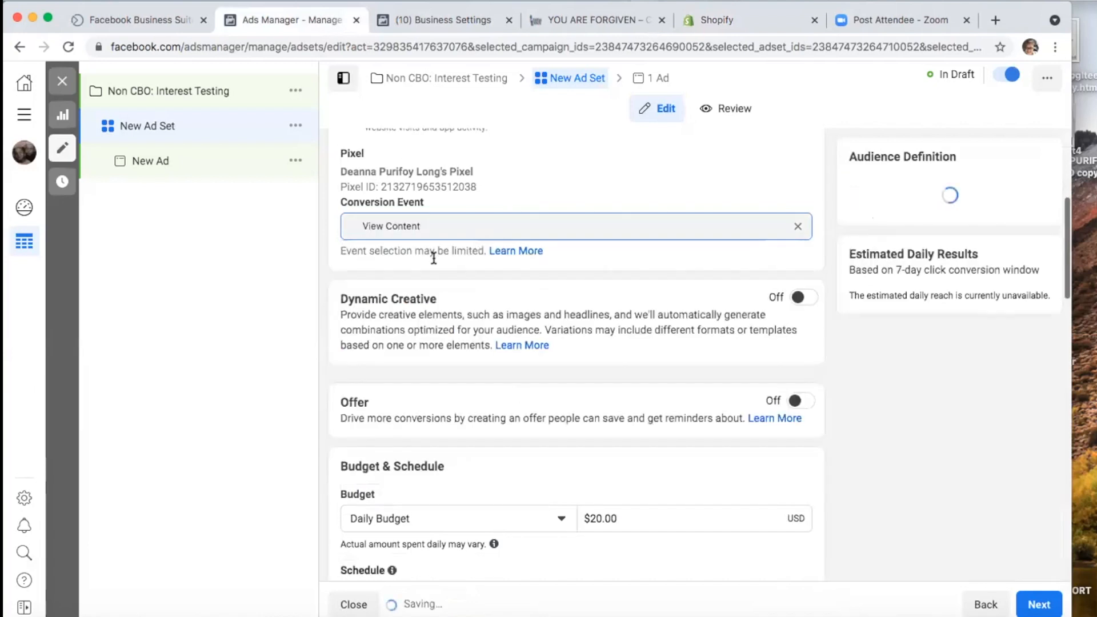
Step: Open the detailed targeting of the ad set's new audience for editing
scroll(446, 383, down, 8)
scroll(447, 388, down, 2)
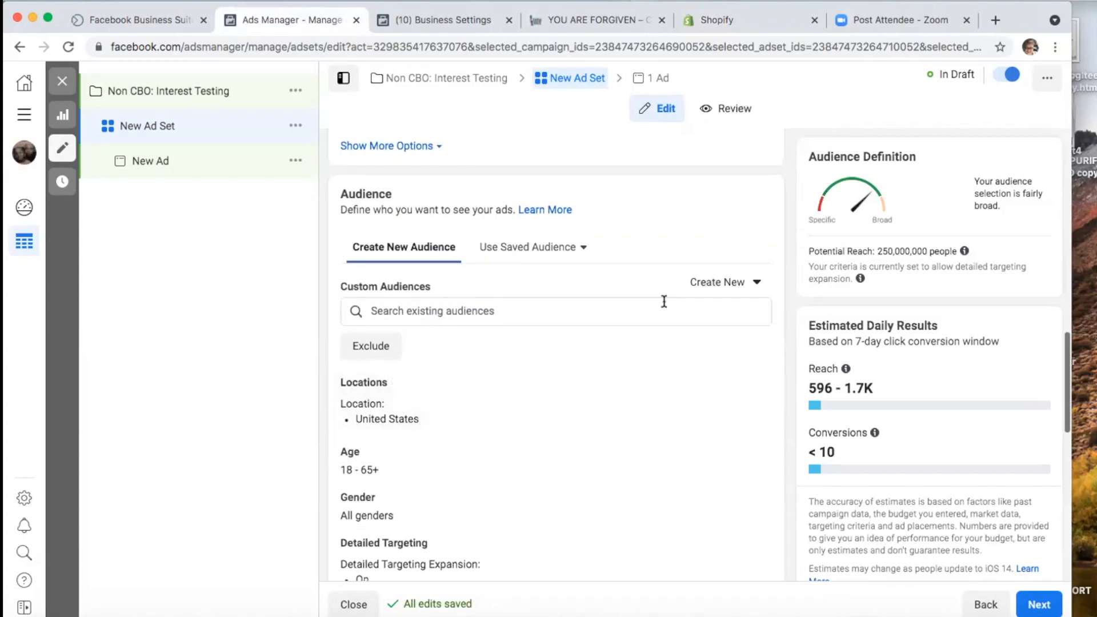
click(710, 281)
click(478, 272)
scroll(478, 272, down, 2)
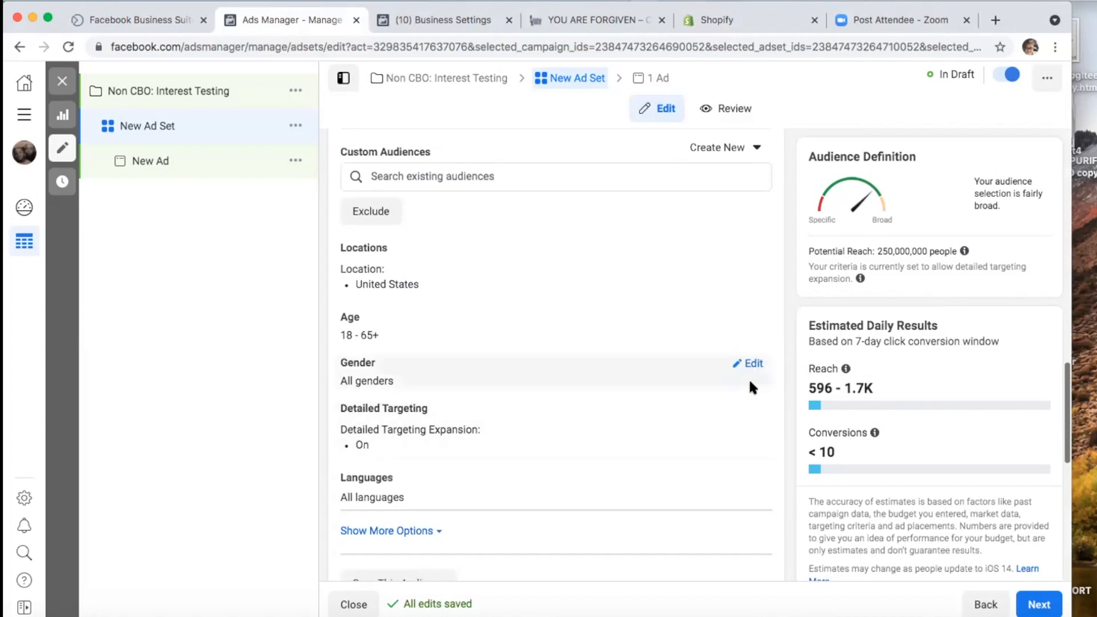
click(748, 412)
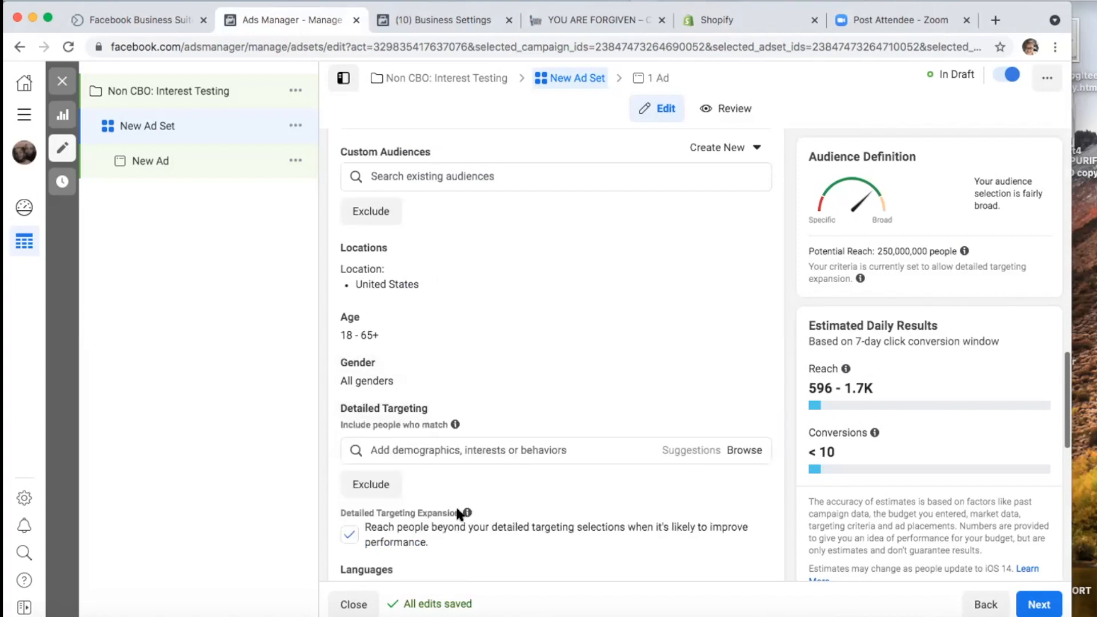
click(419, 448)
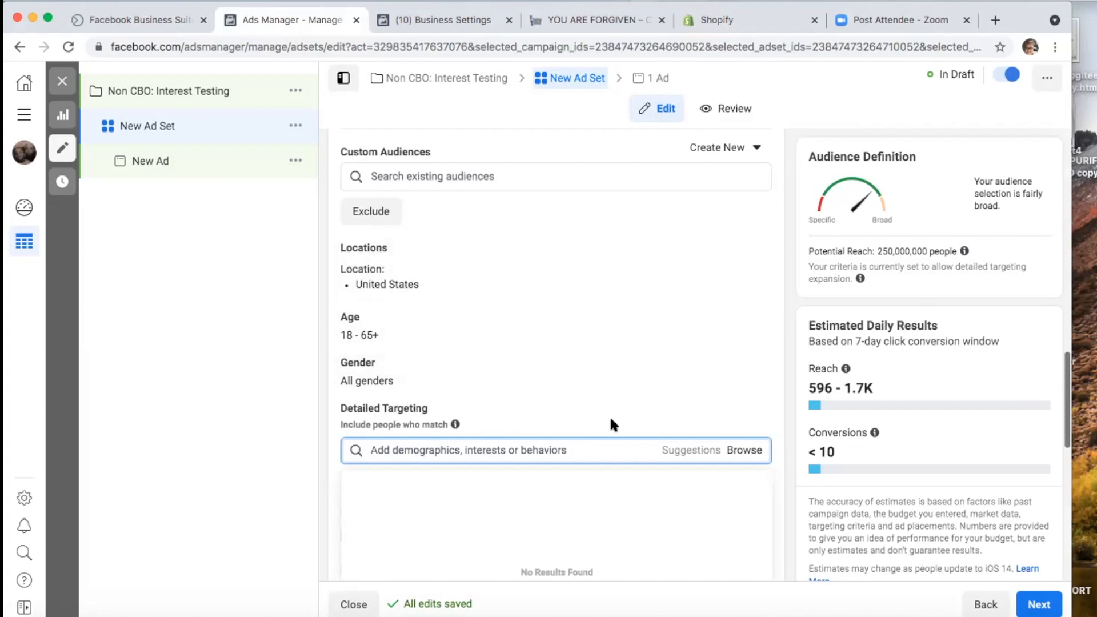
text(christ)
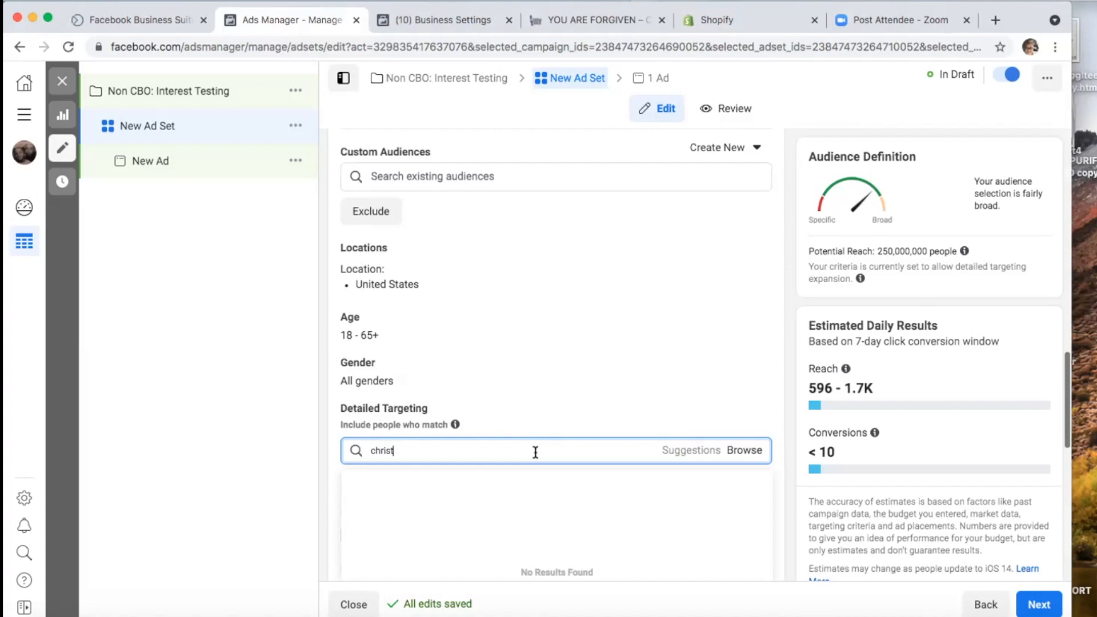
scroll(517, 391, down, 3)
key(BackSpace)
key(BackSpace)
key(BackSpace)
key(BackSpace)
key(BackSpace)
key(BackSpace)
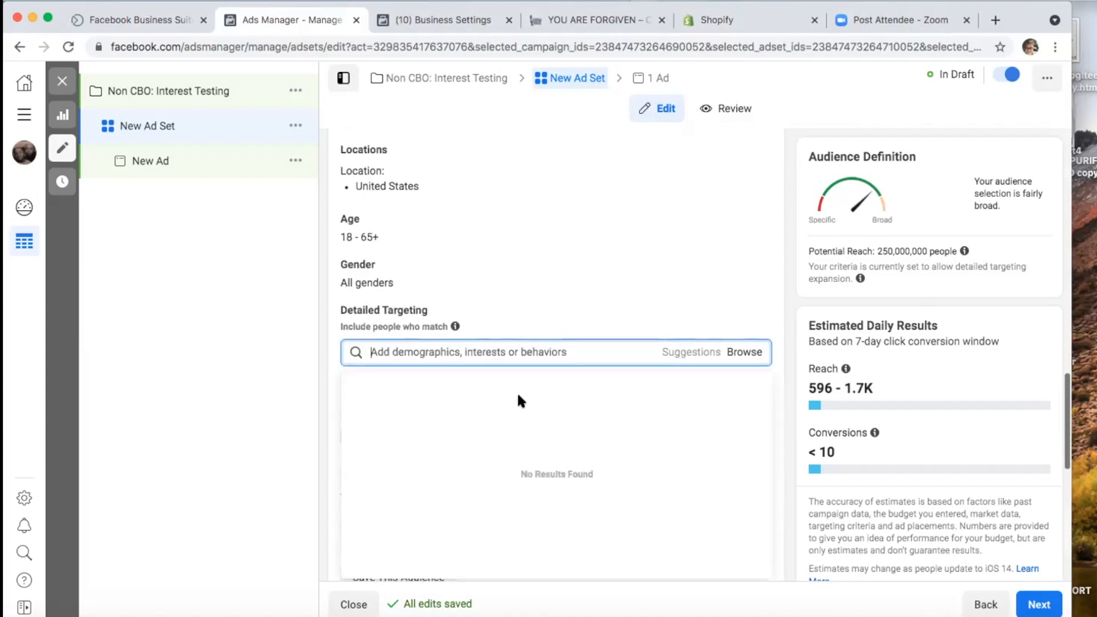
Step: Search the detailed targeting for "Christian" and add the Christian Church interest to the audience
text(Christian)
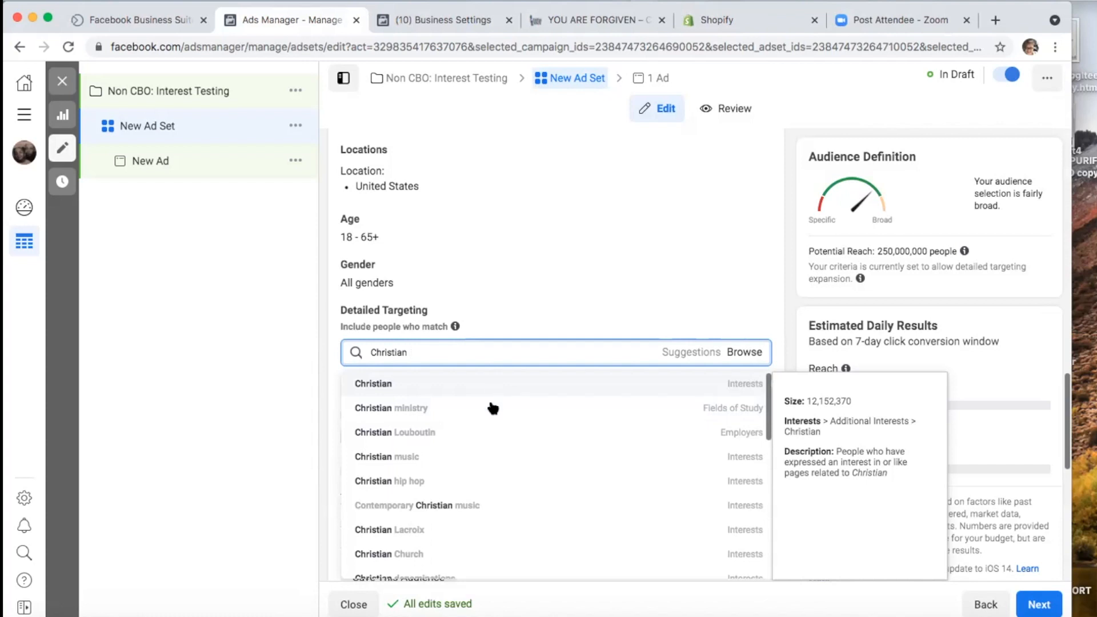
scroll(491, 509, down, 3)
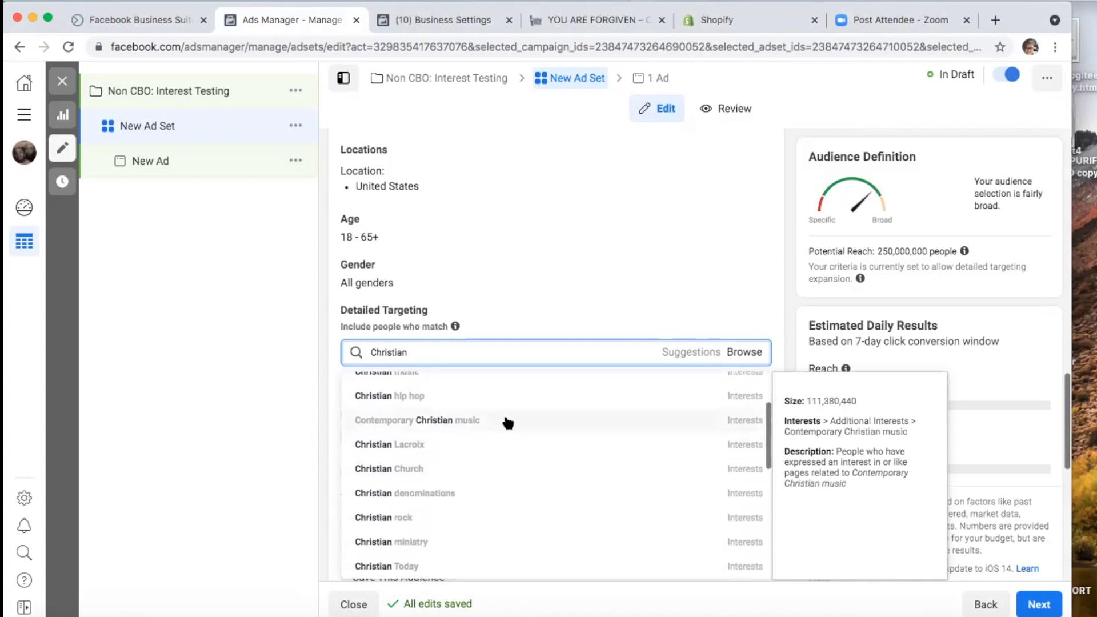
scroll(507, 422, up, 3)
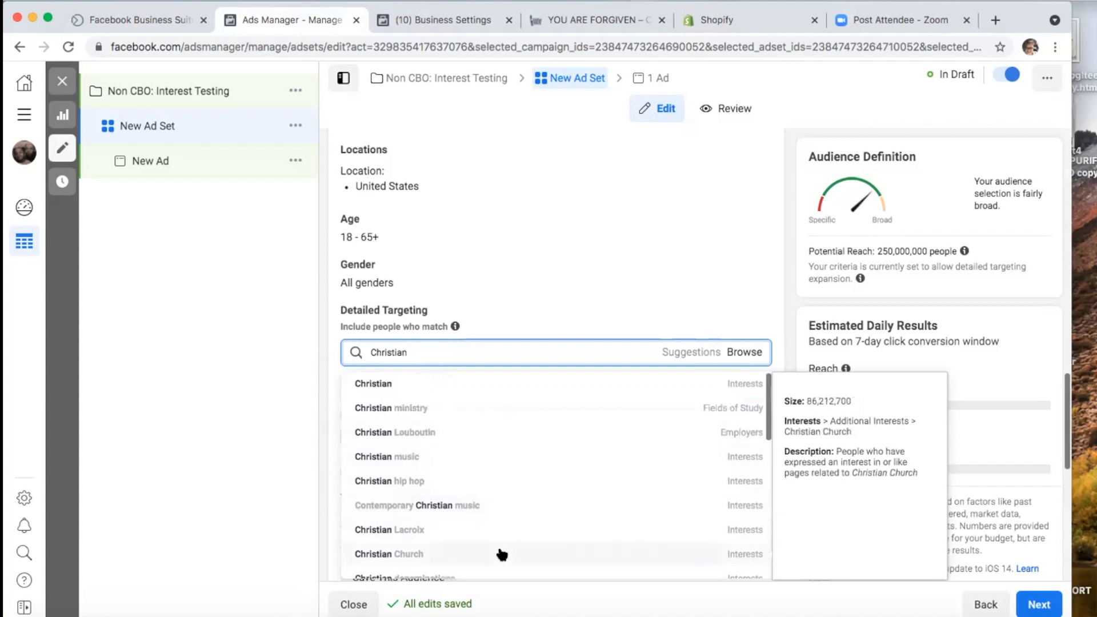
click(502, 554)
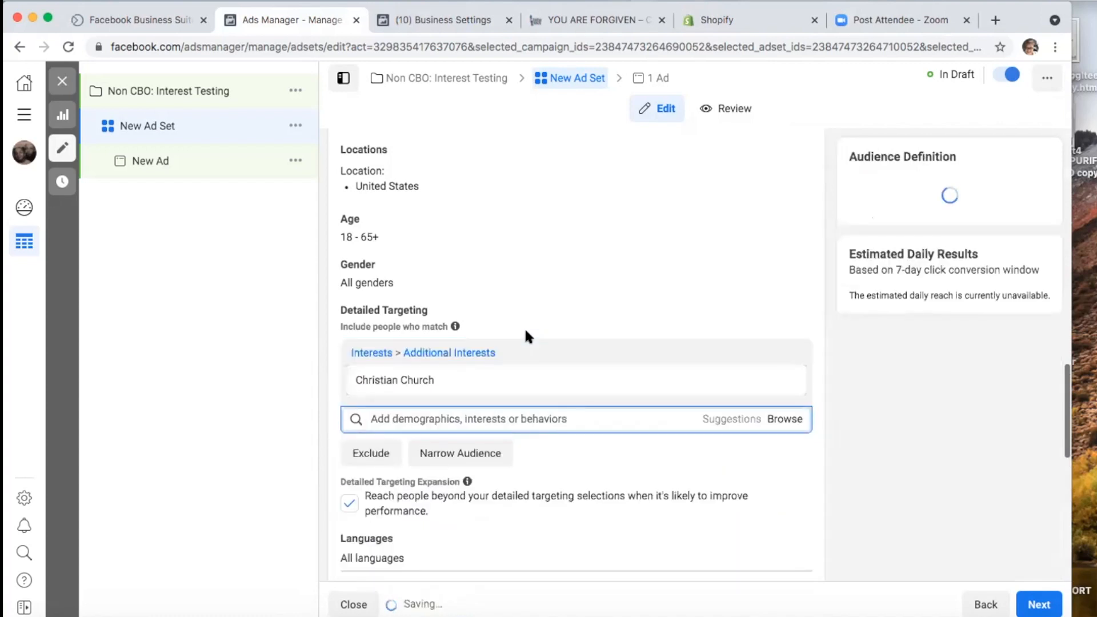
Step: Rename the ad set as Christian Church, matching its targeted interest, and open its New Ad draft
triple_click(354, 375)
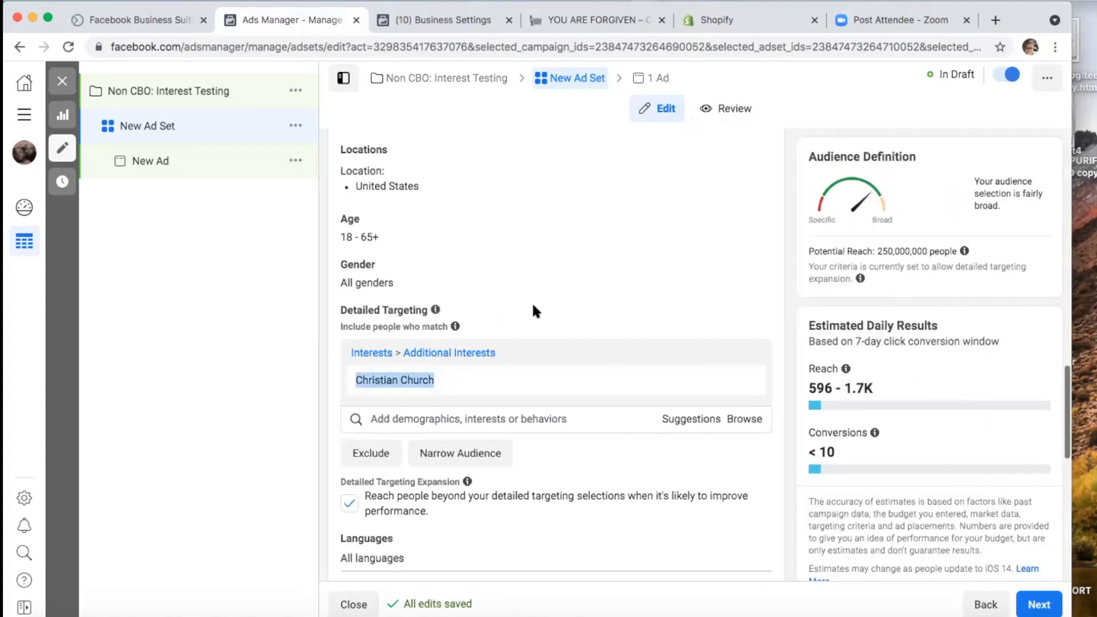
scroll(593, 477, down, 5)
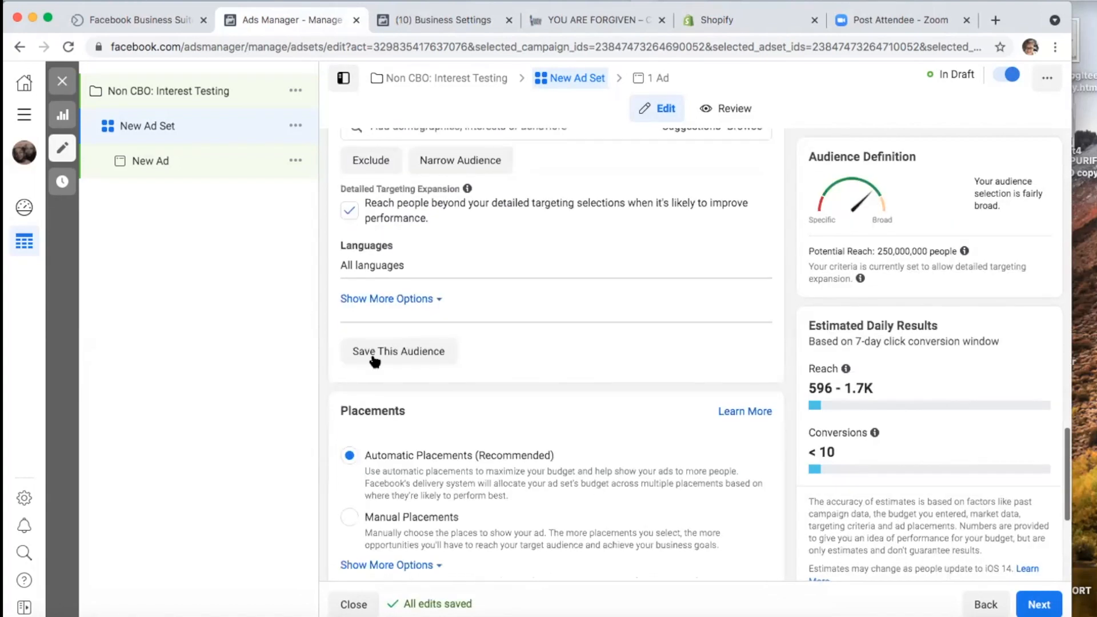
click(434, 296)
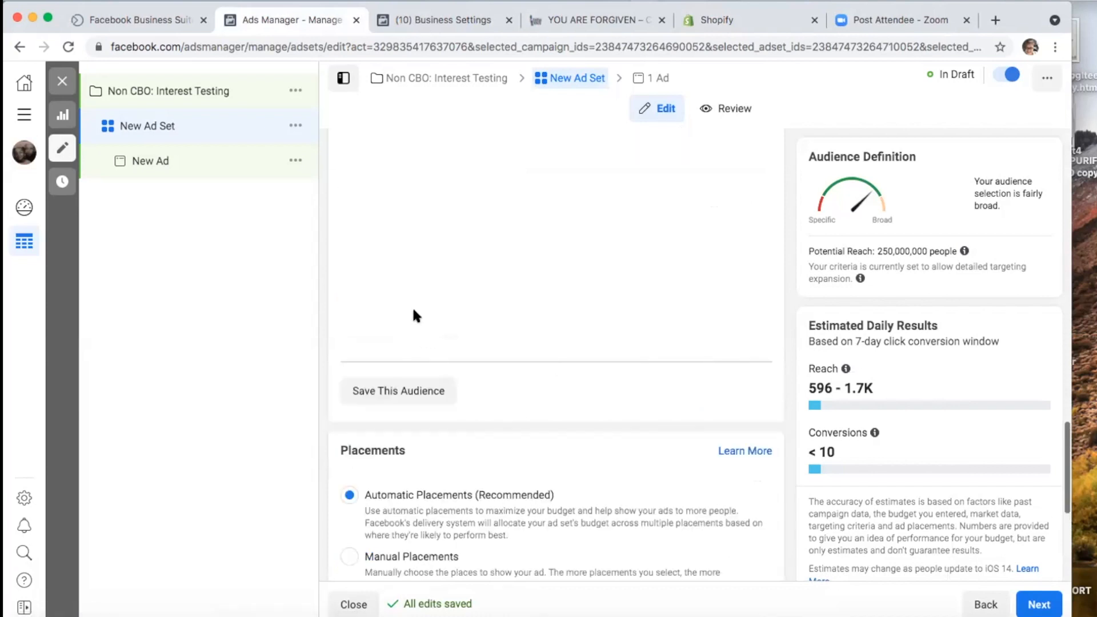
scroll(431, 358, up, 15)
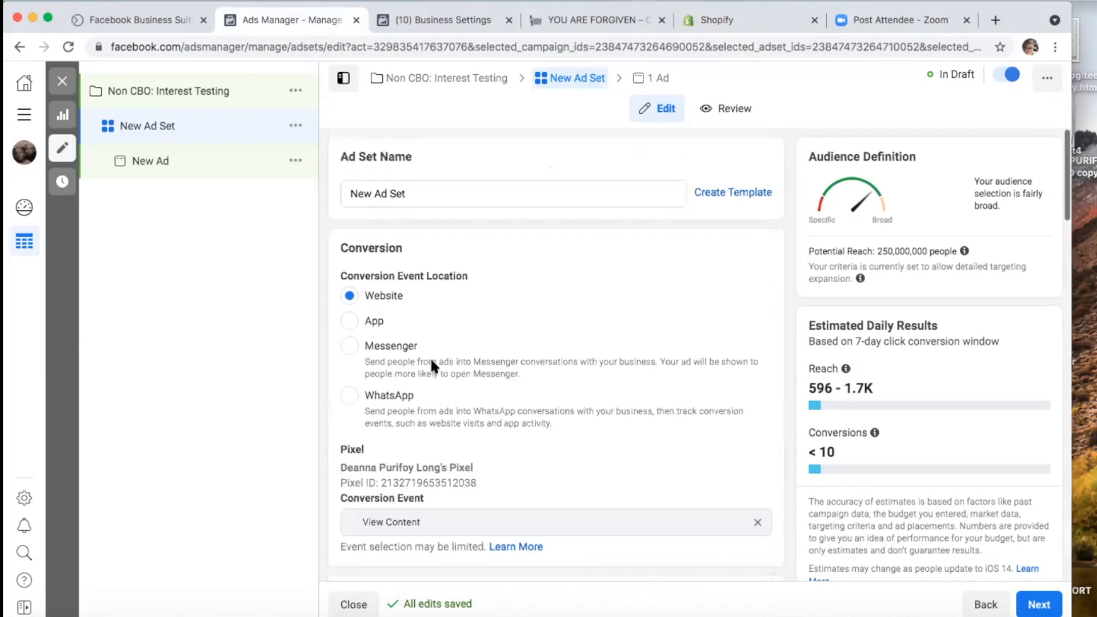
drag(350, 195, 489, 201)
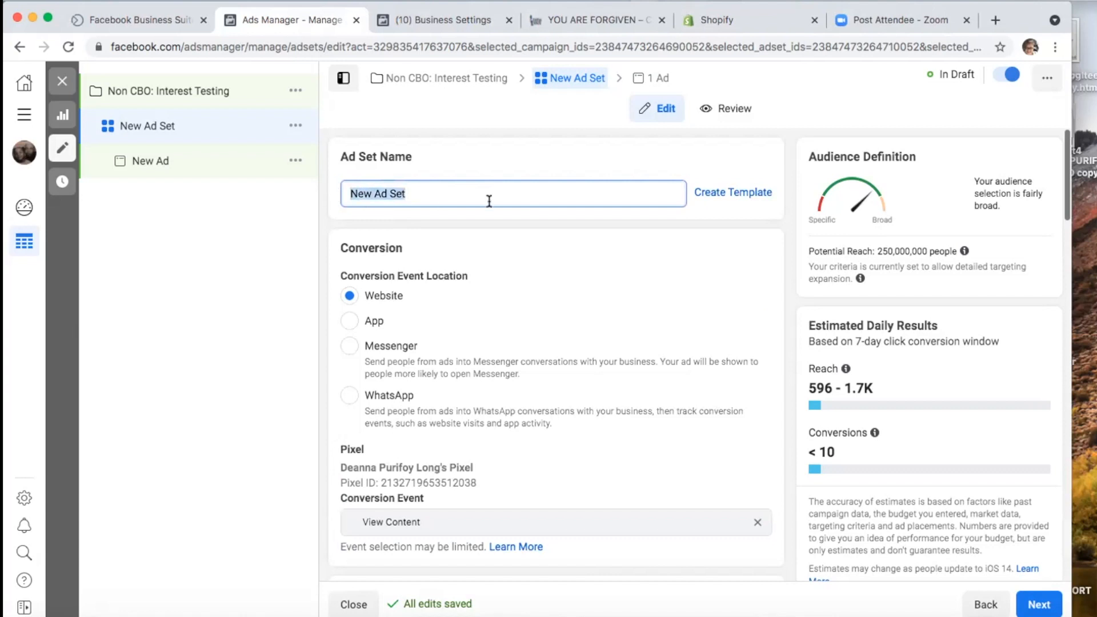
text(Christian Church)
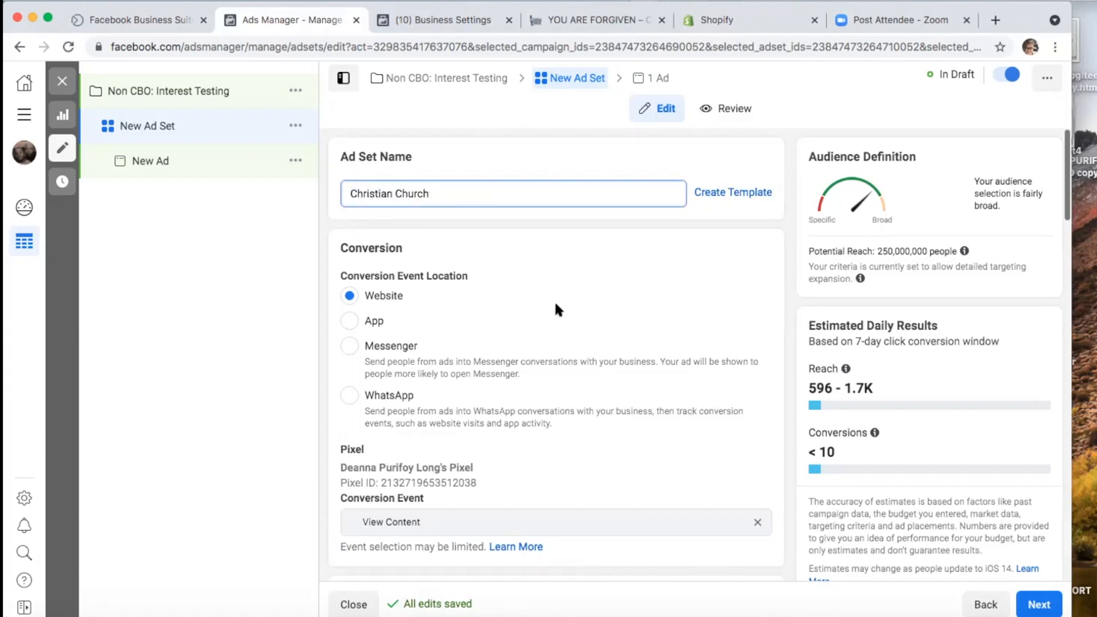
scroll(558, 311, down, 10)
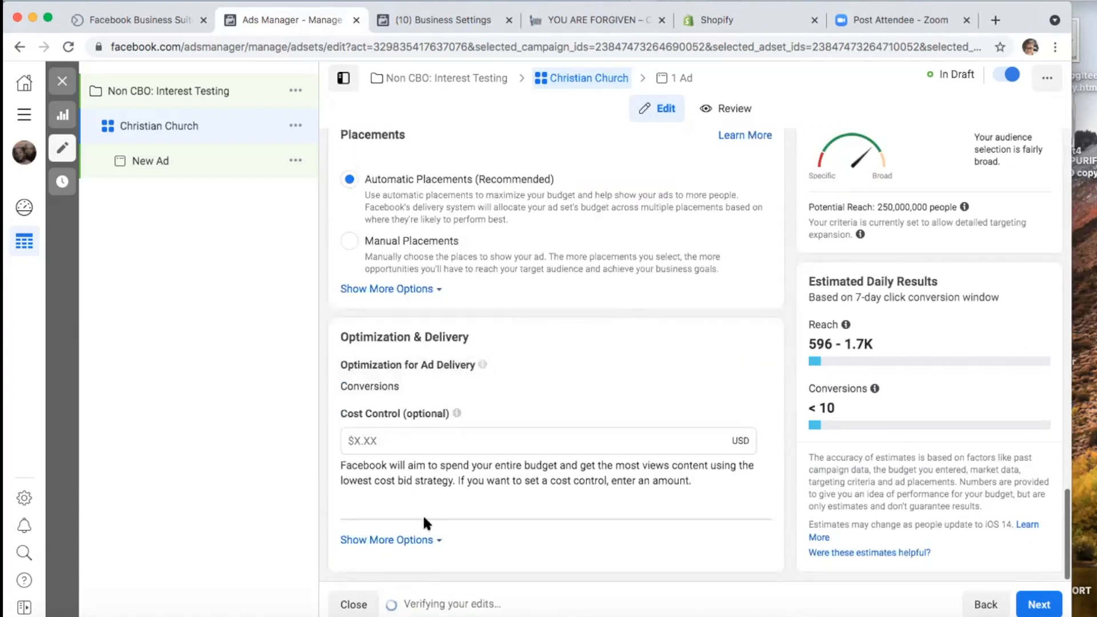
click(169, 157)
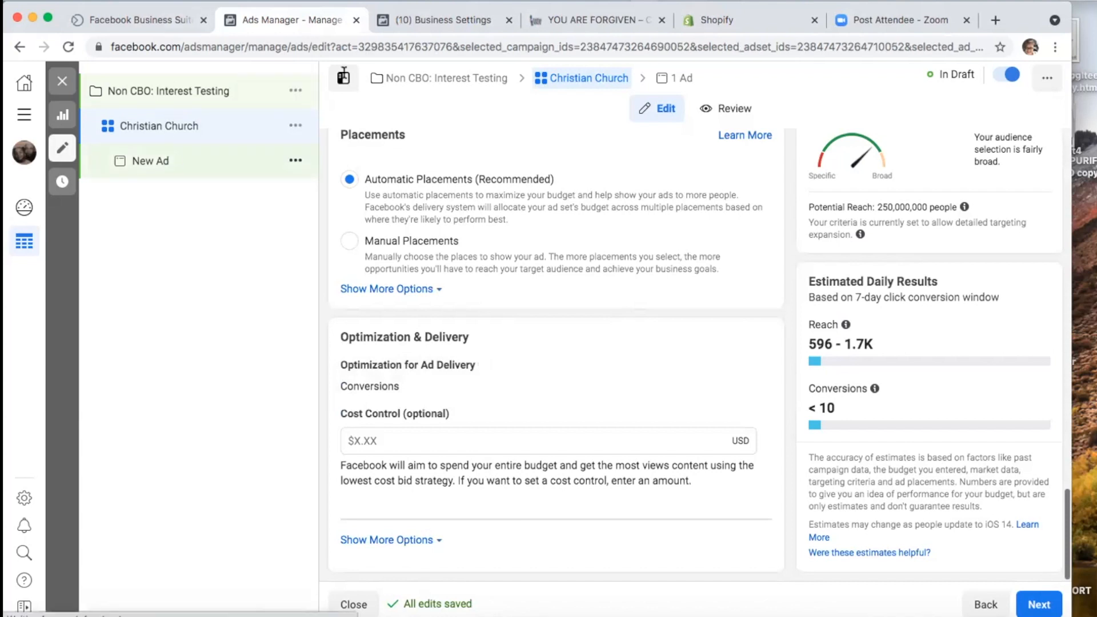
Step: Switch to the YOU ARE FORGIVEN product page and display the photo of the bearded man wearing the shirt
click(609, 20)
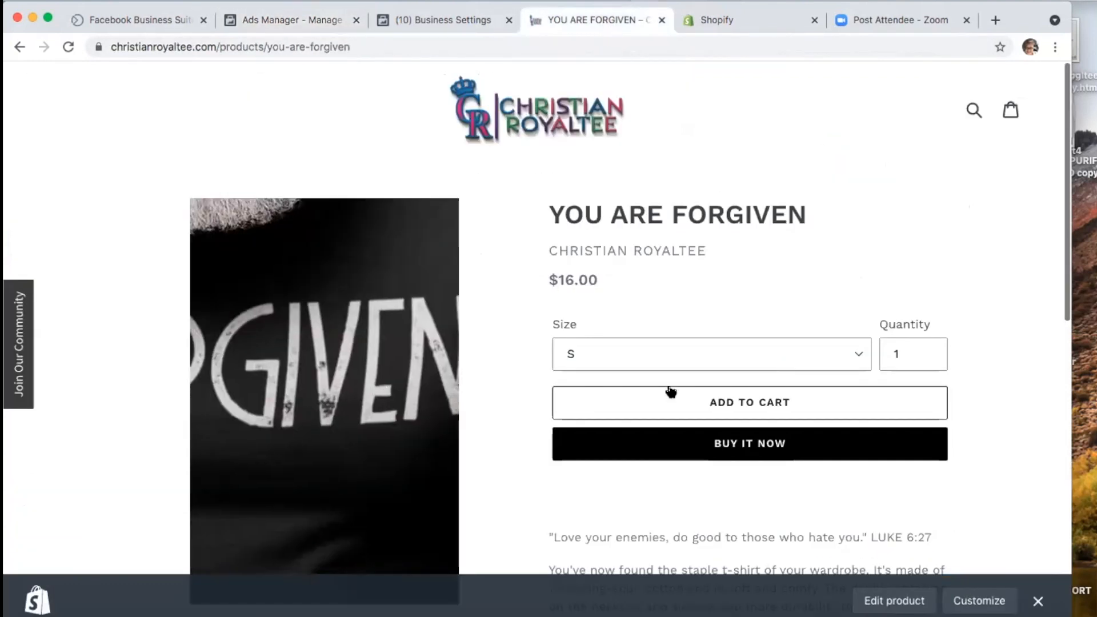
scroll(554, 371, down, 3)
click(267, 534)
click(146, 541)
scroll(521, 378, up, 1)
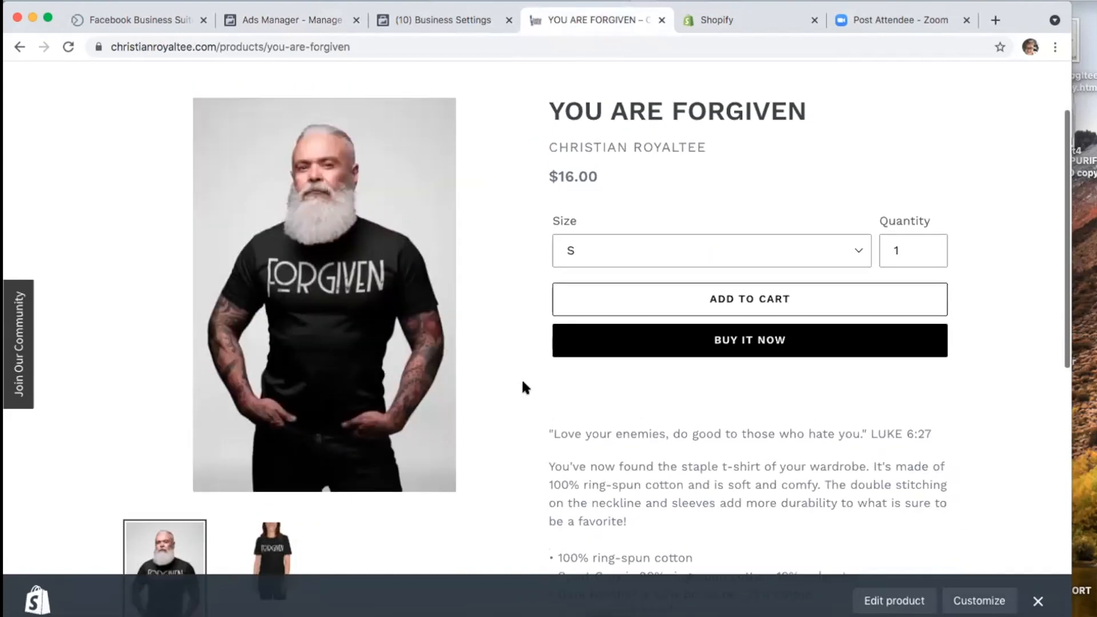
Step: Save the displayed product photo to the Desktop as the PNG image forgivenblack_white2_1024x1024@2x
right_click(374, 372)
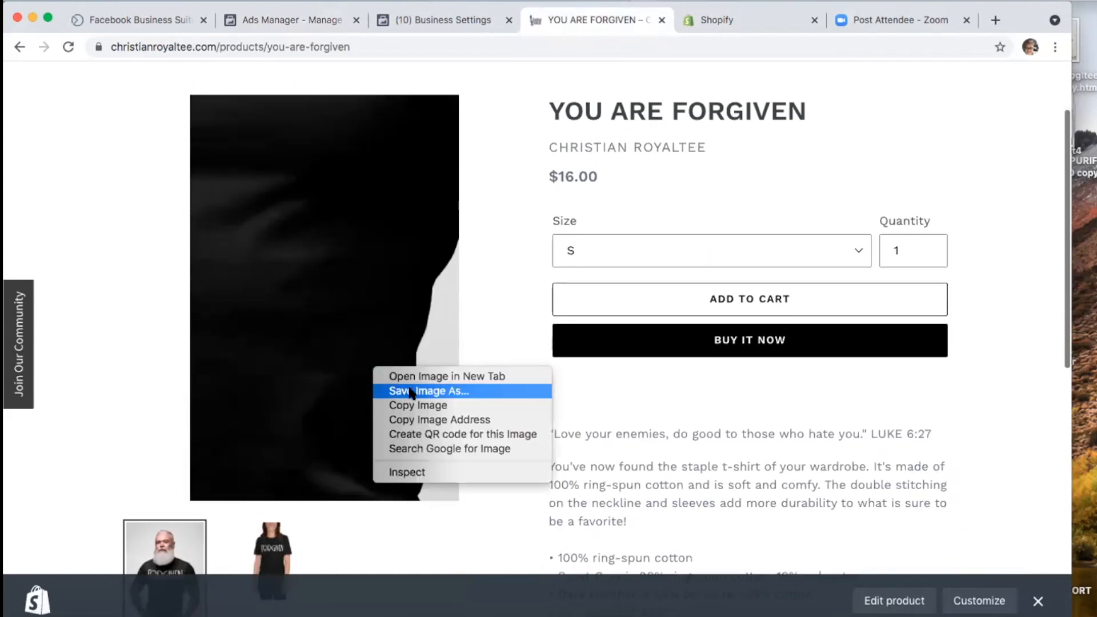
click(715, 391)
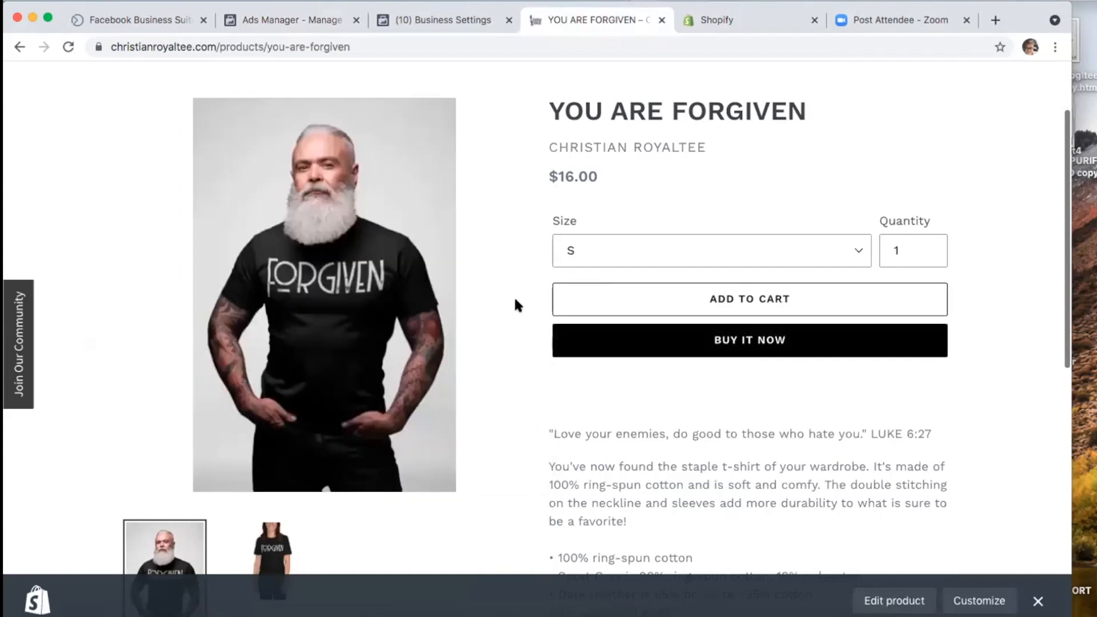
right_click(339, 264)
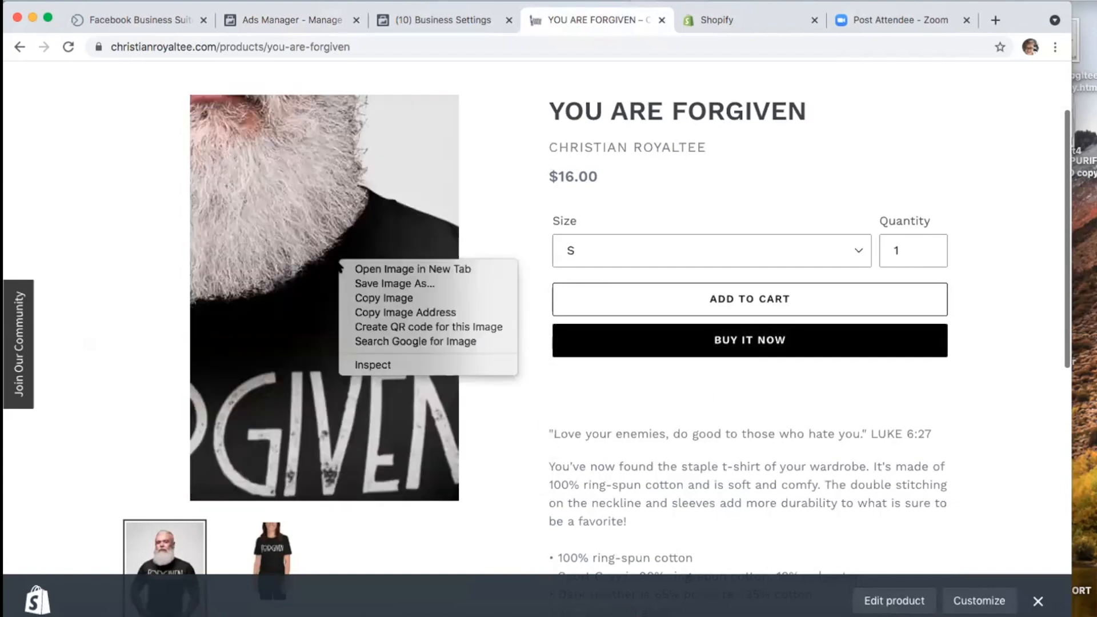
click(380, 284)
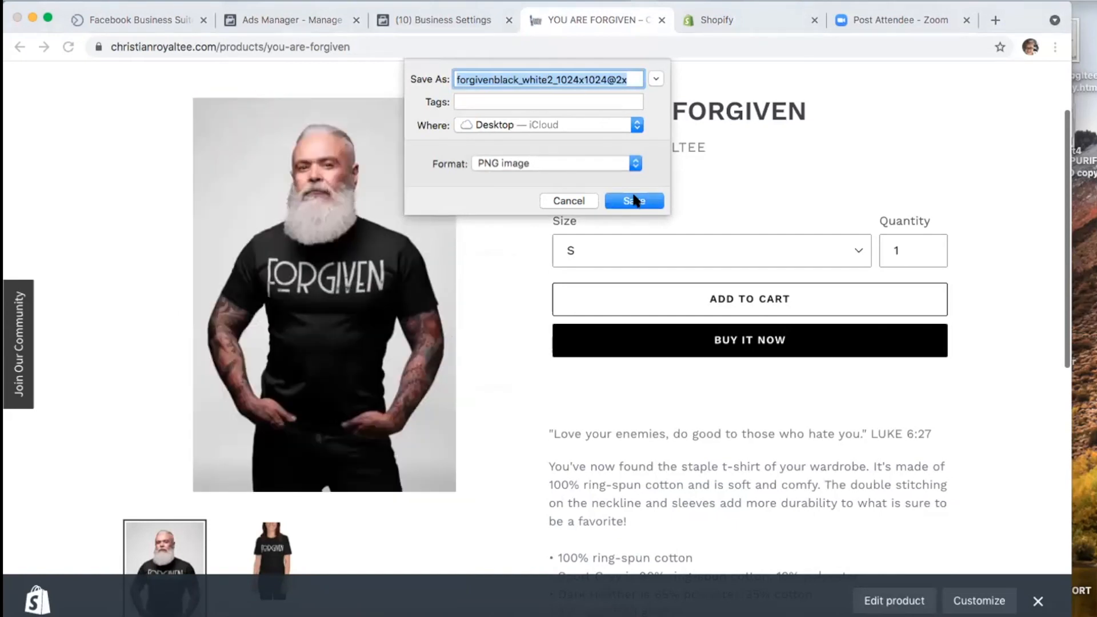
click(634, 200)
Step: Return to Ads Manager and open the identity settings of the New Ad in the Christian Church ad set
click(497, 23)
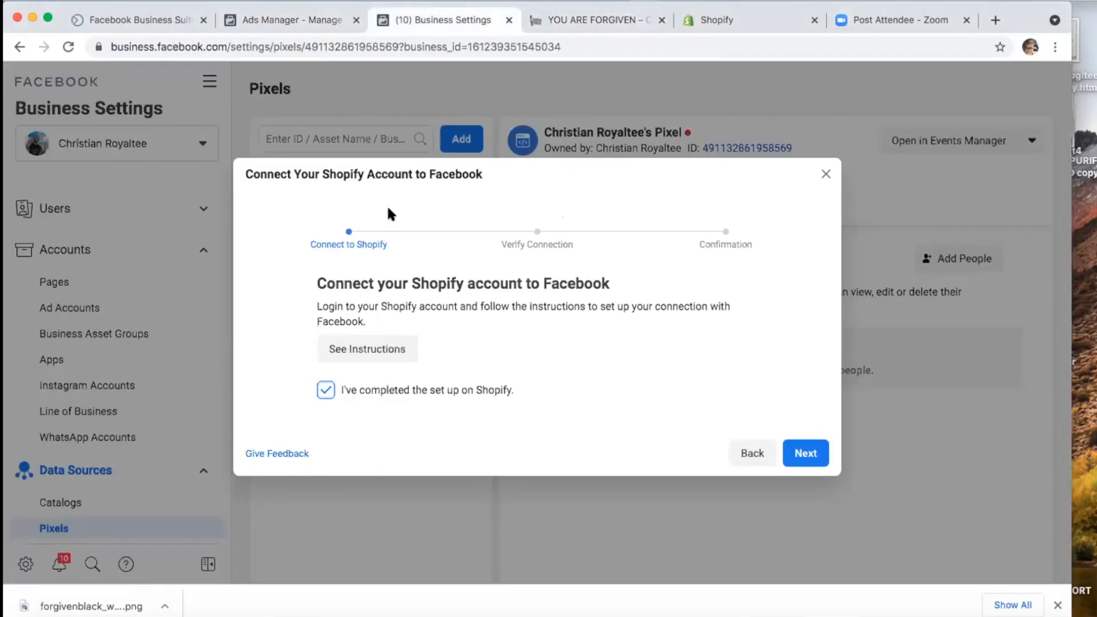
click(293, 20)
click(150, 161)
scroll(426, 226, down, 3)
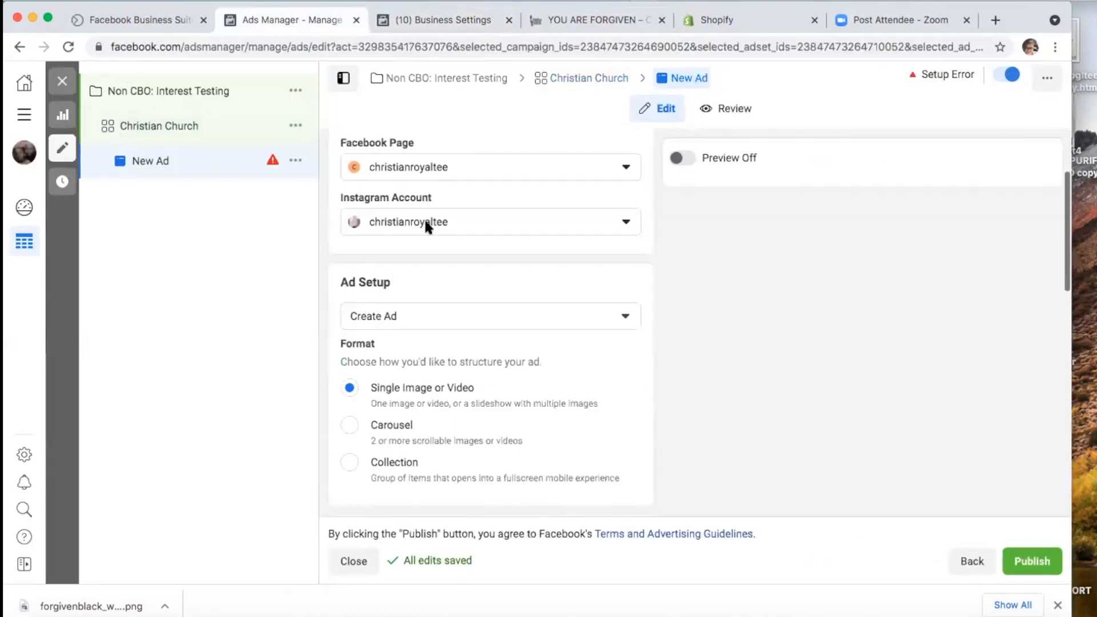
Step: Set the ad's Facebook Page to Christian Royaltee and its Instagram account to Use selected Page
click(452, 167)
click(453, 167)
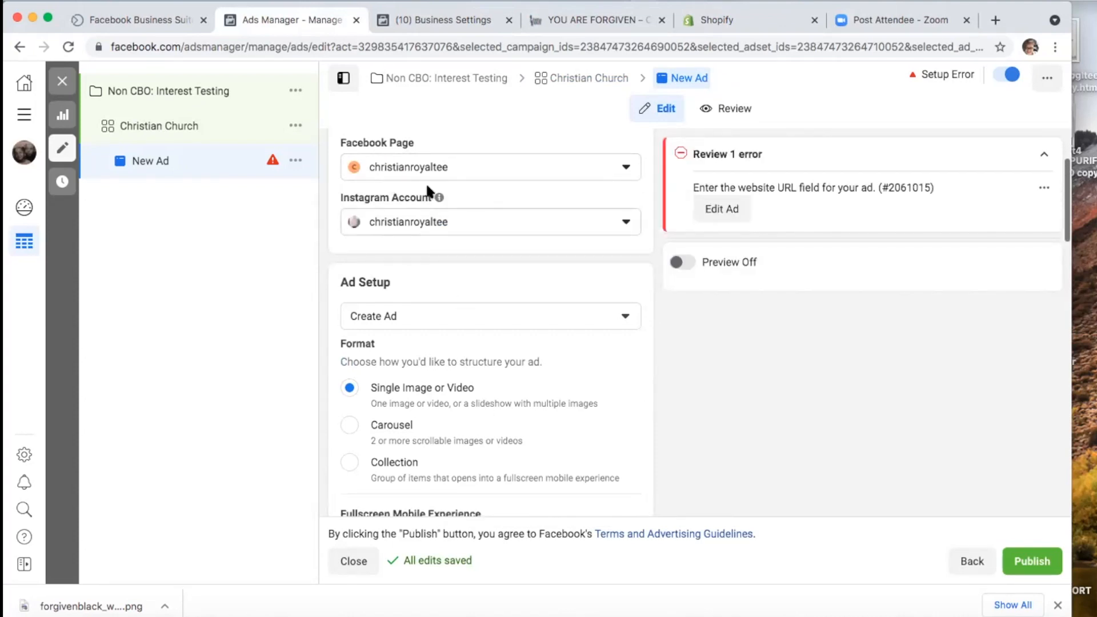
click(421, 158)
click(421, 155)
click(421, 156)
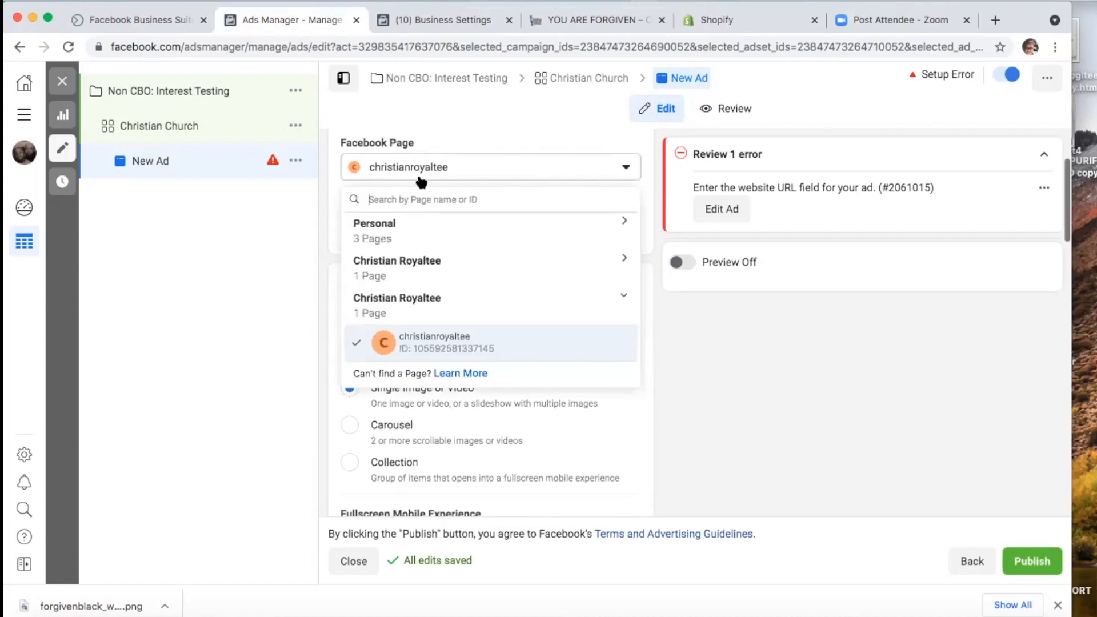
click(426, 272)
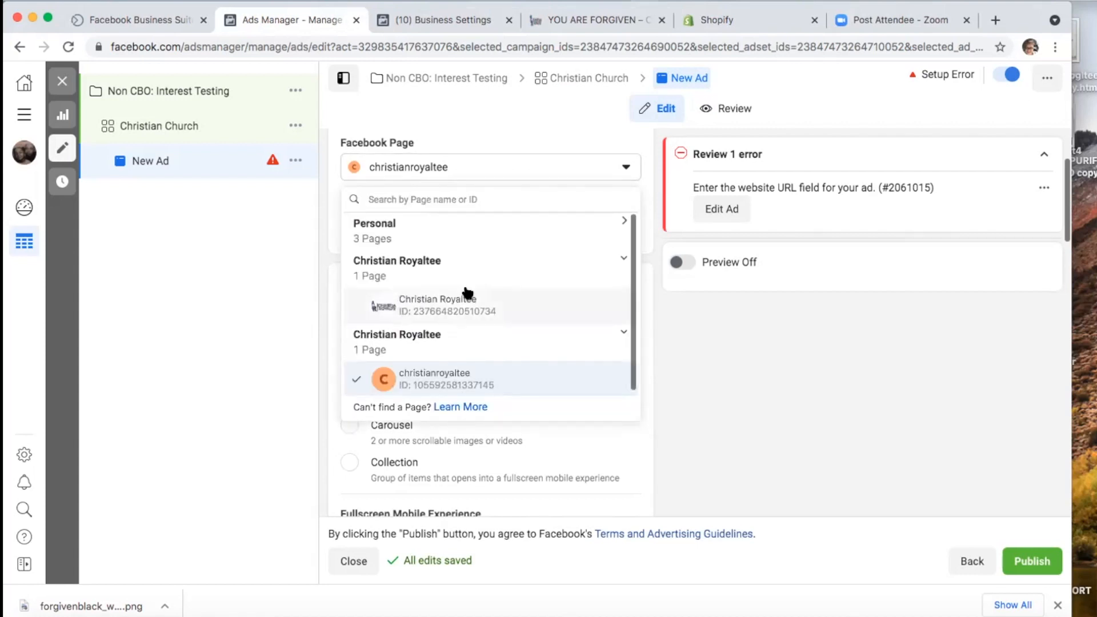
click(465, 295)
click(439, 223)
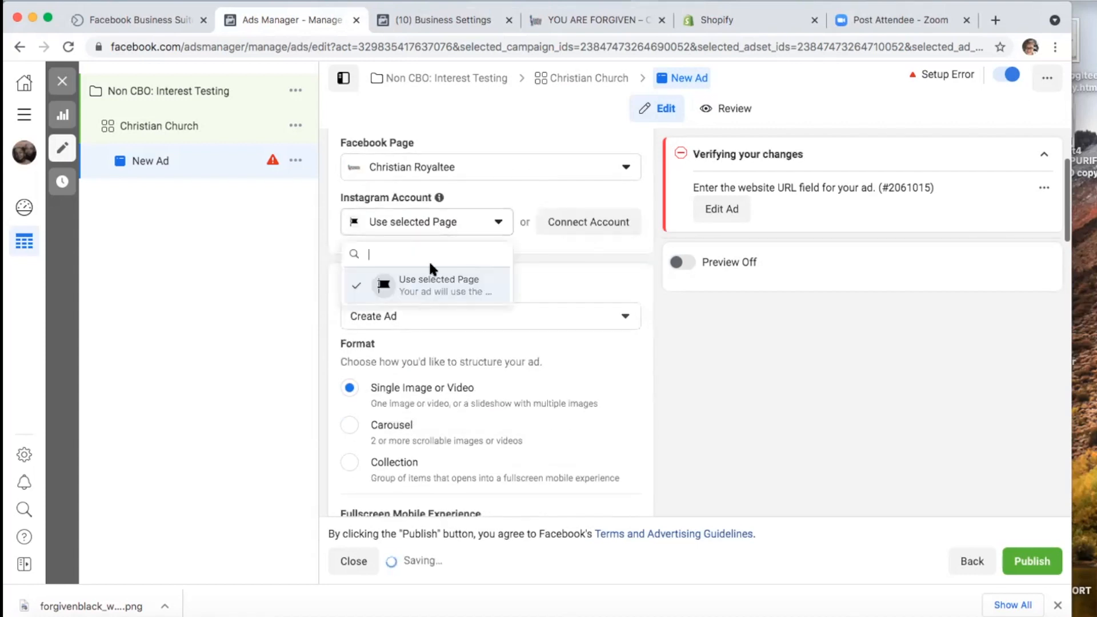
click(420, 277)
scroll(526, 327, down, 6)
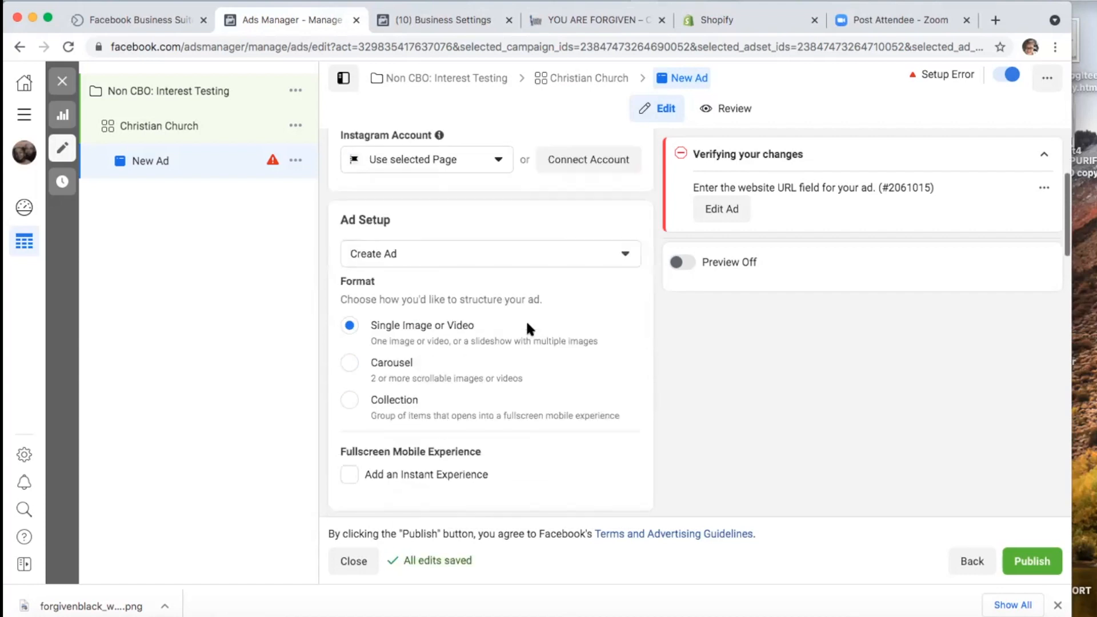
click(420, 375)
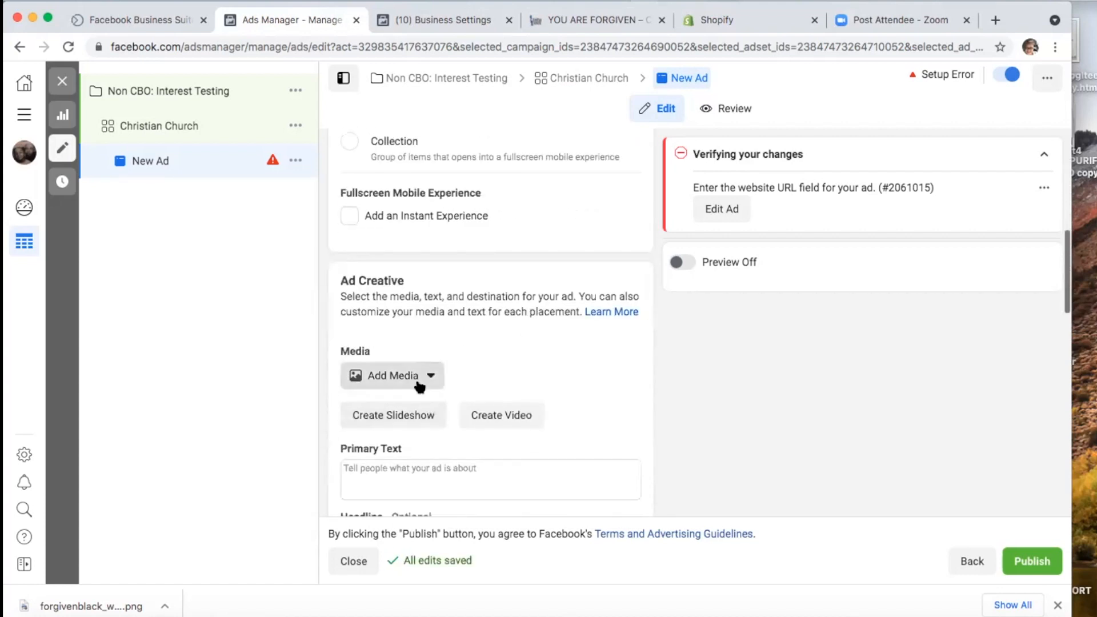
click(429, 411)
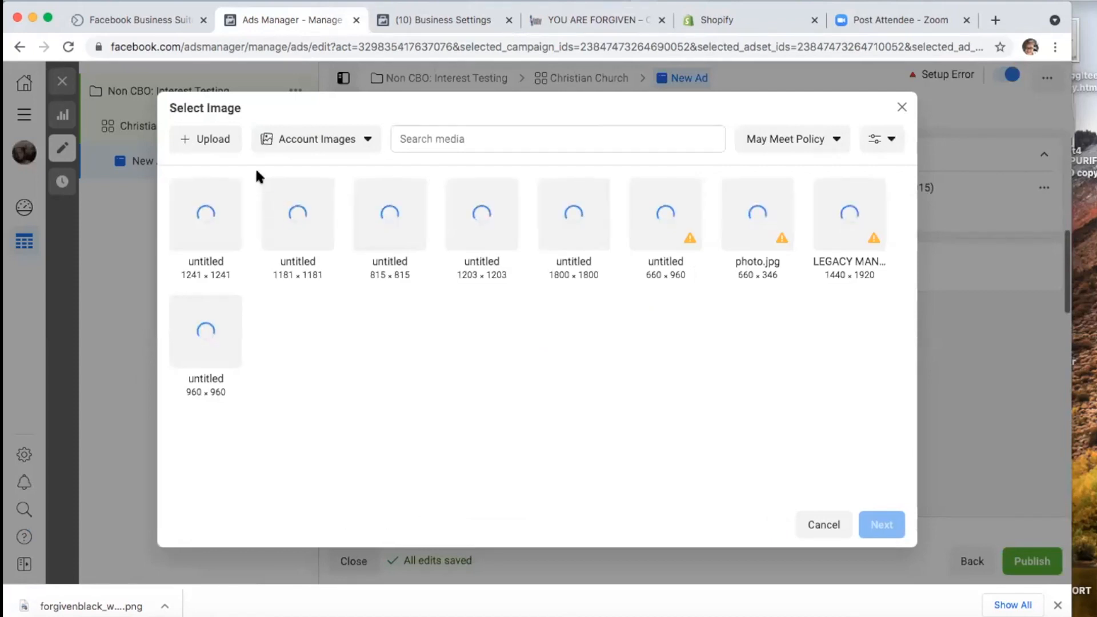
click(230, 147)
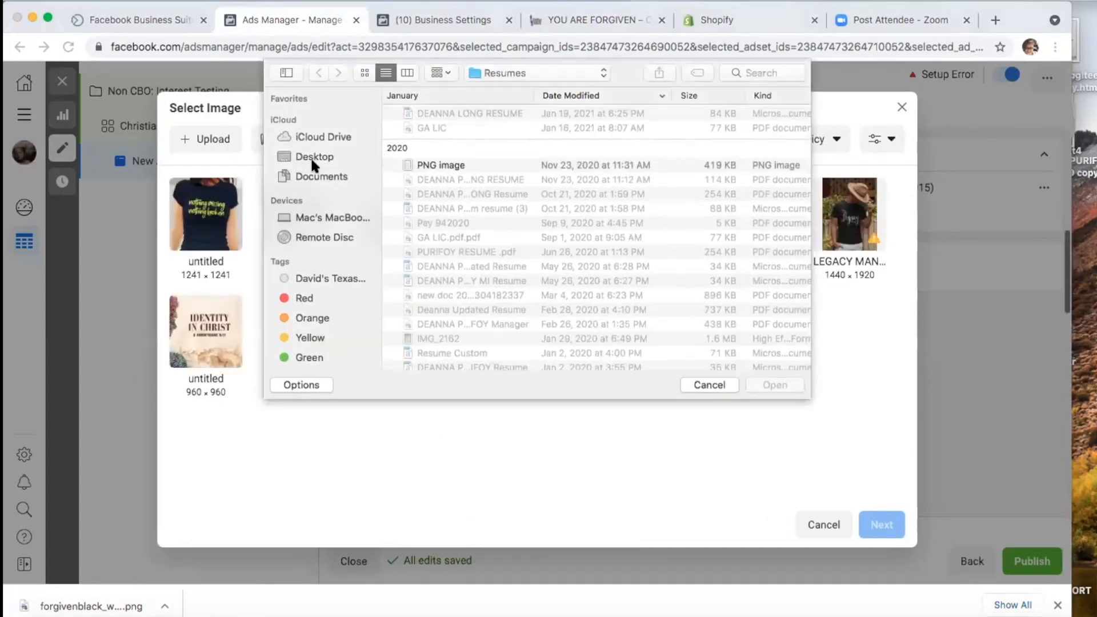
click(313, 153)
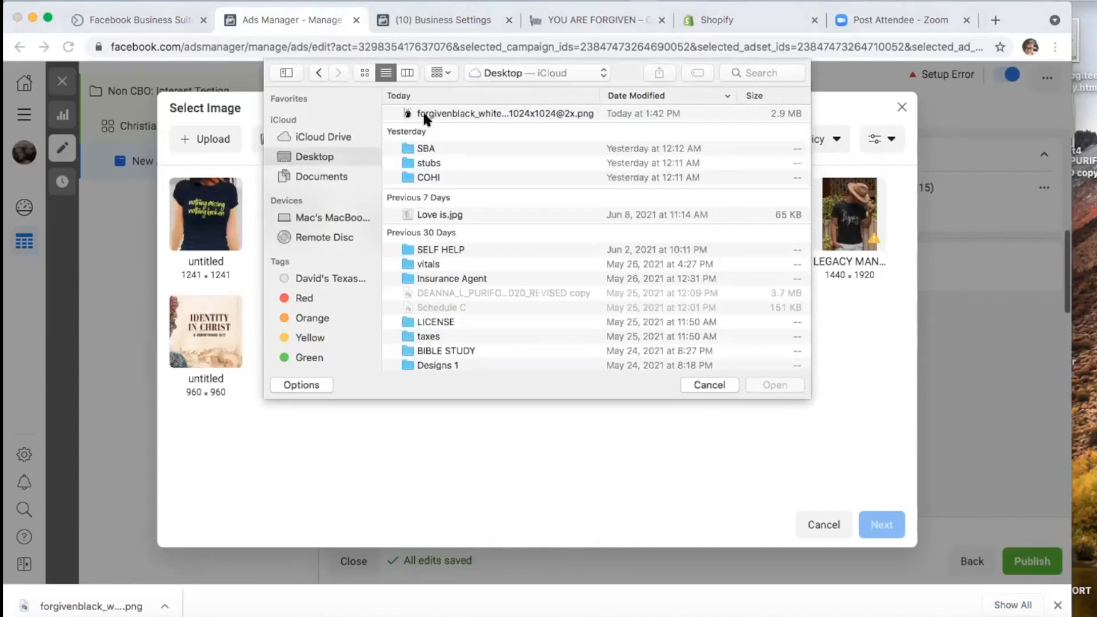
click(423, 113)
click(775, 385)
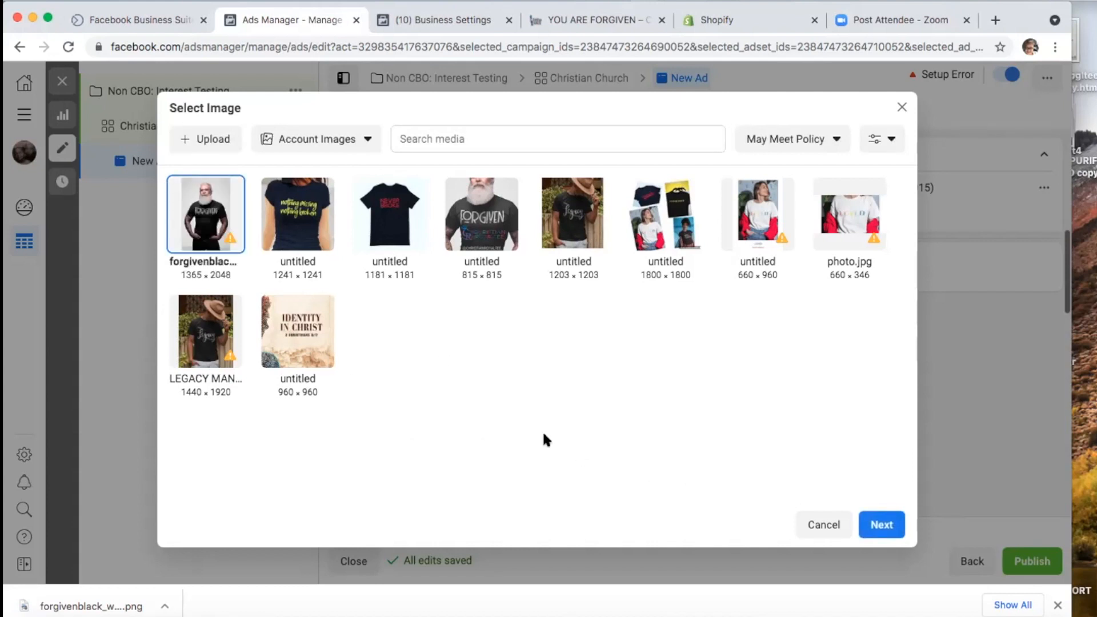
click(881, 523)
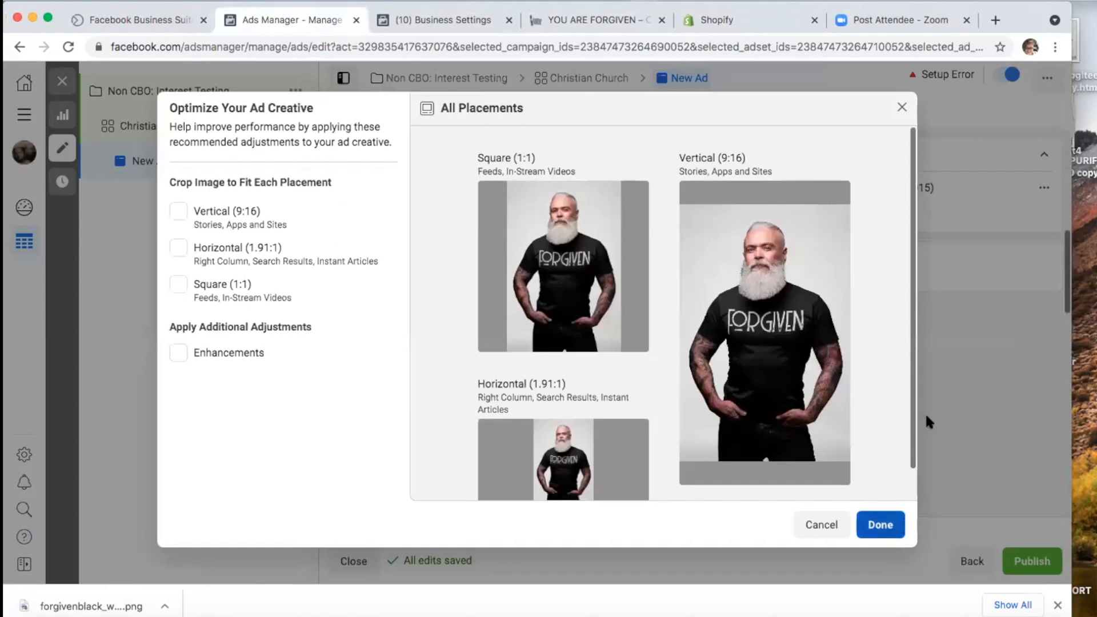
click(884, 520)
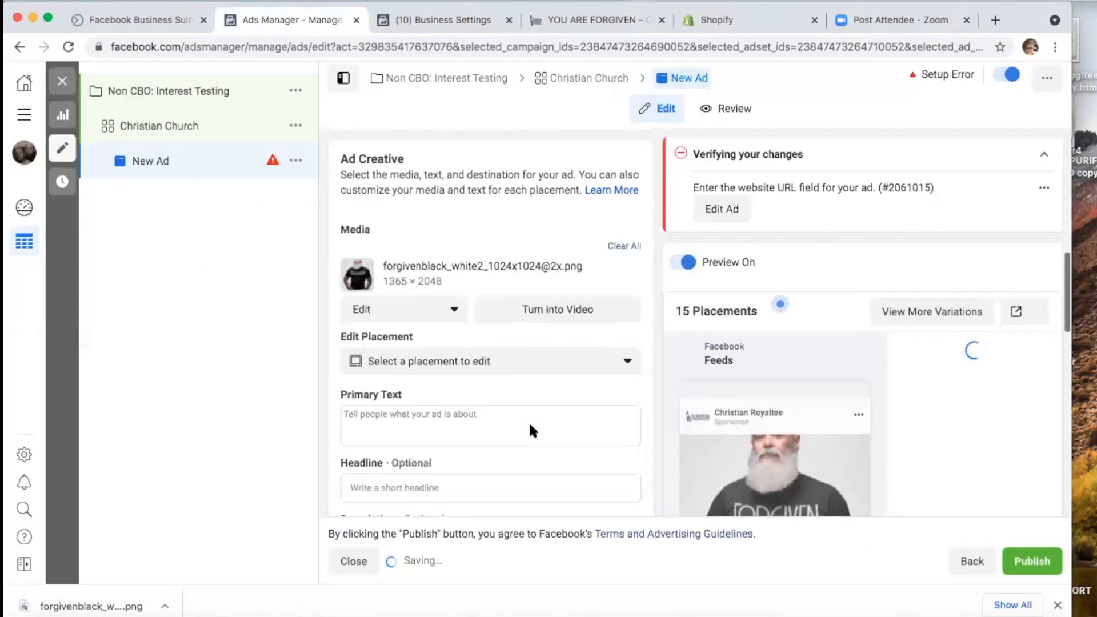
scroll(530, 430, down, 3)
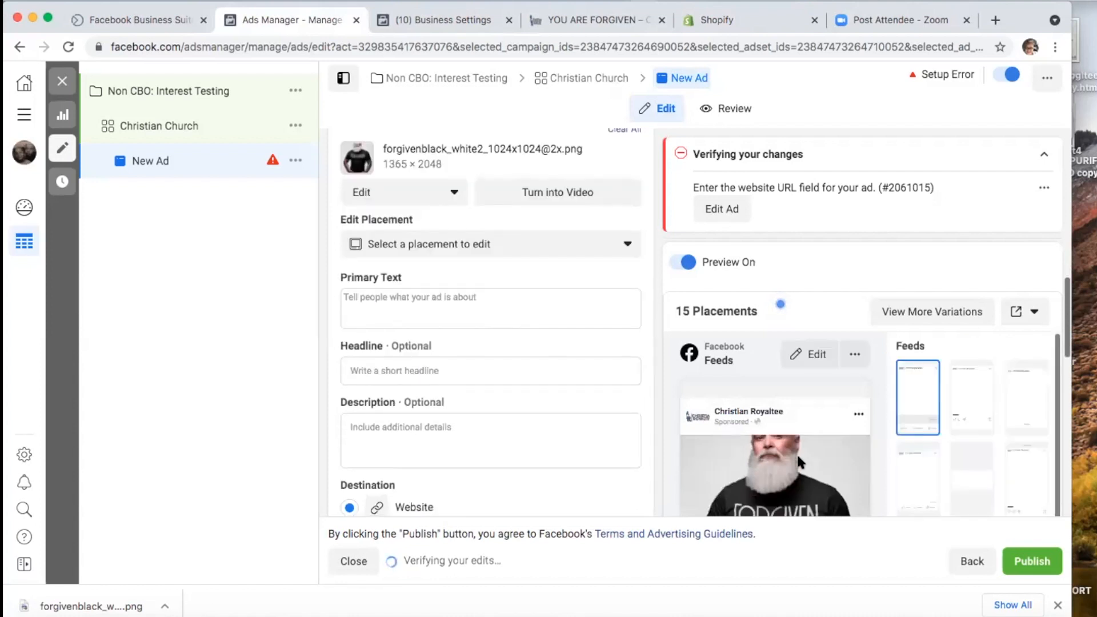
scroll(797, 456, down, 2)
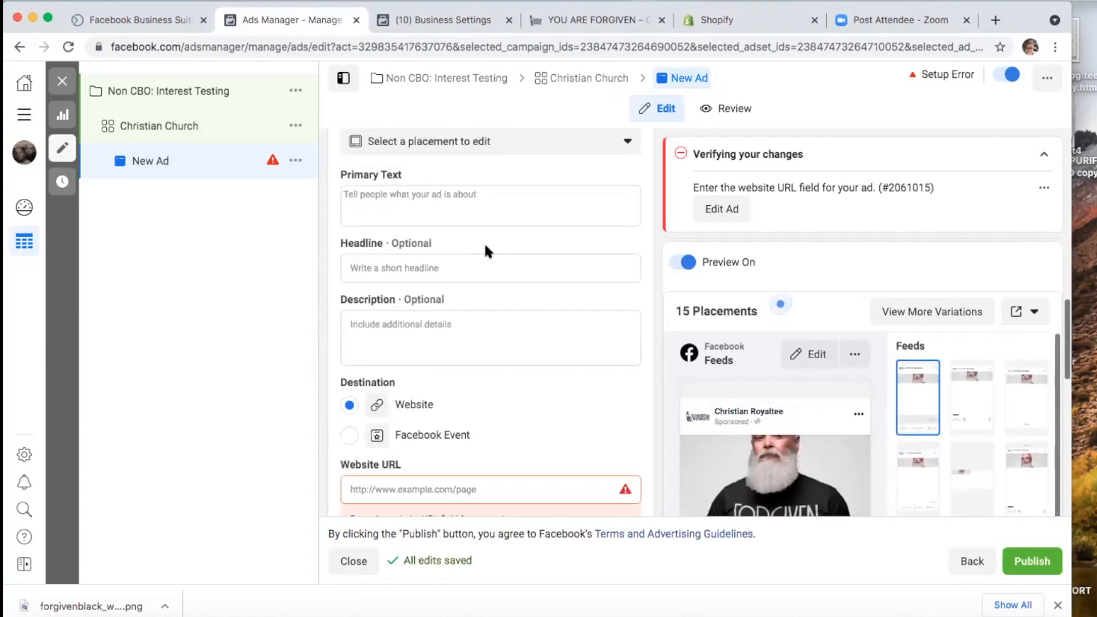
click(577, 22)
click(489, 50)
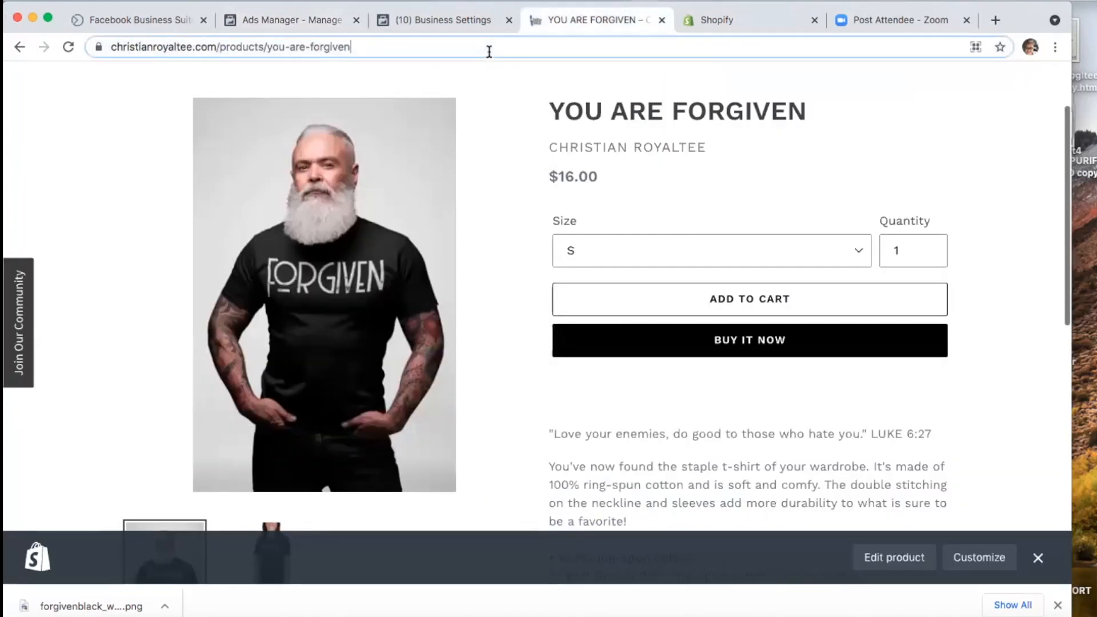
click(295, 21)
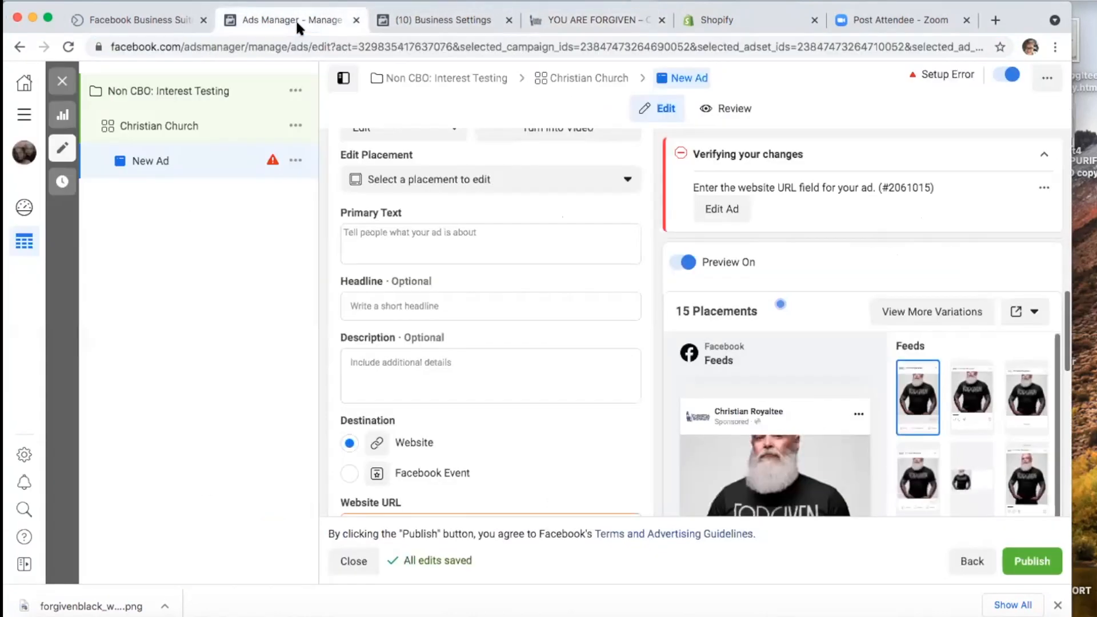
scroll(451, 419, down, 3)
click(453, 430)
text(https://www.christianroyaltee.com/products/you-are-forgiven)
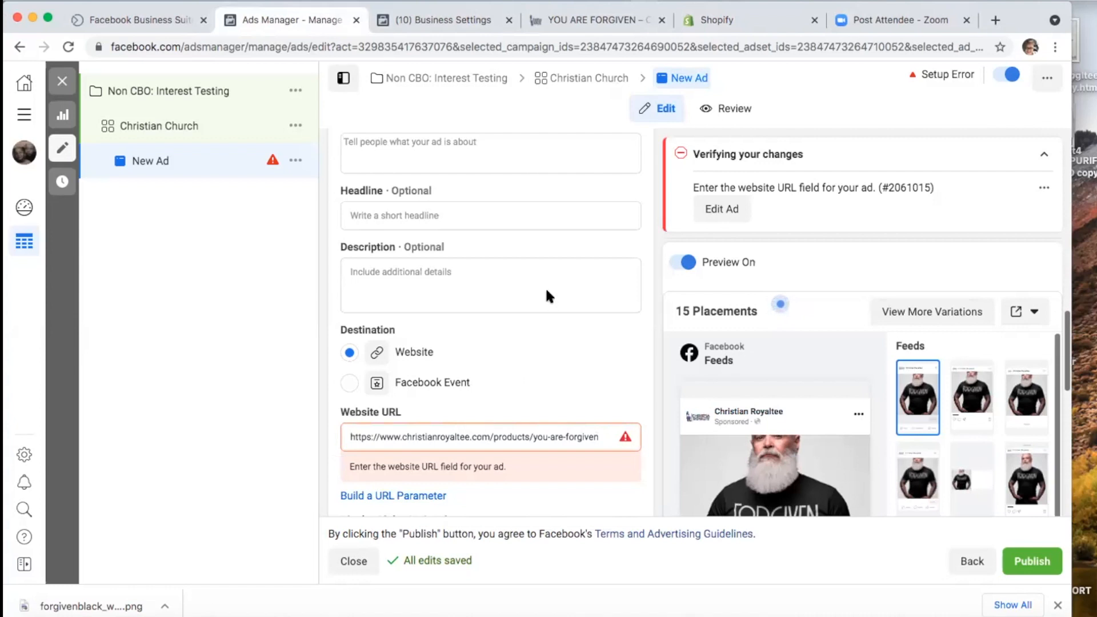
click(766, 471)
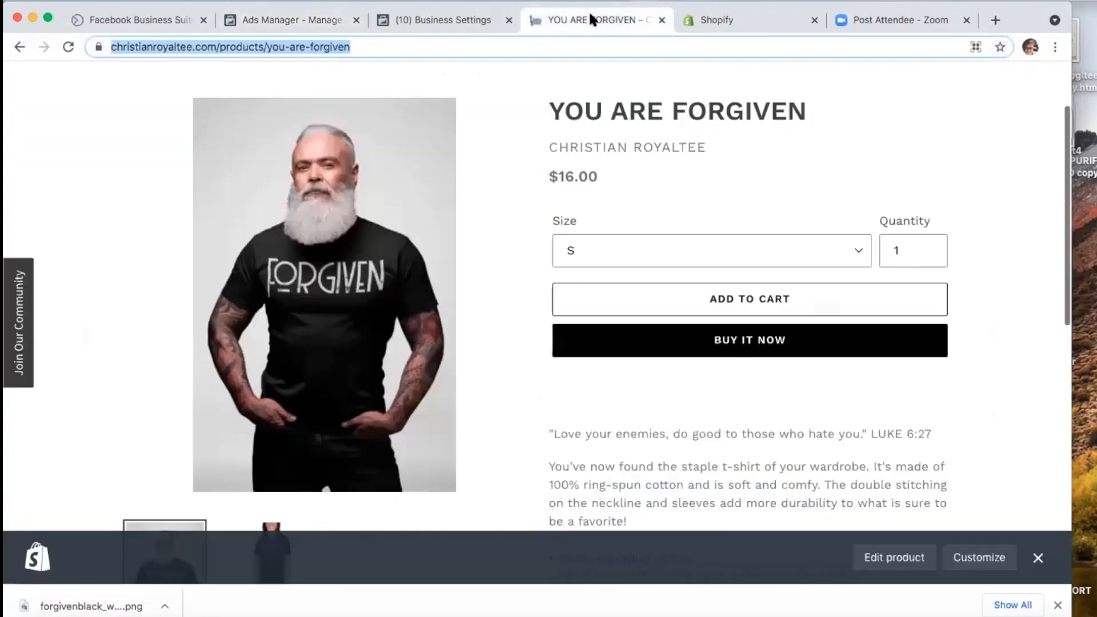
Step: Copy the LUKE 6:27 quote and the paragraph below it from the YOU ARE FORGIVEN product description for the ad's primary text
click(593, 19)
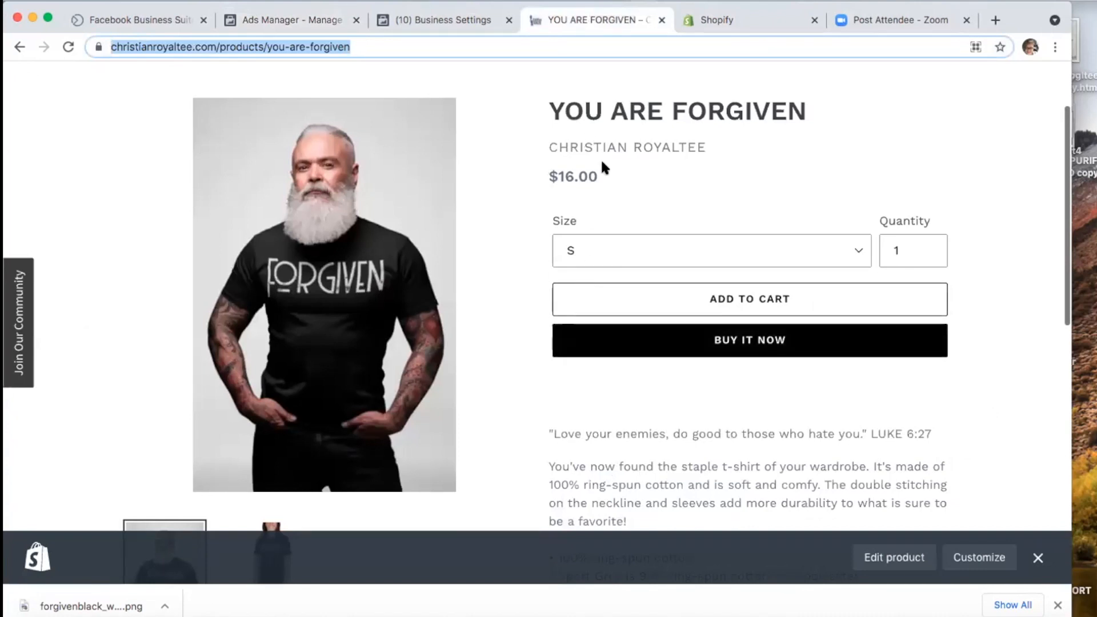
scroll(607, 338, down, 2)
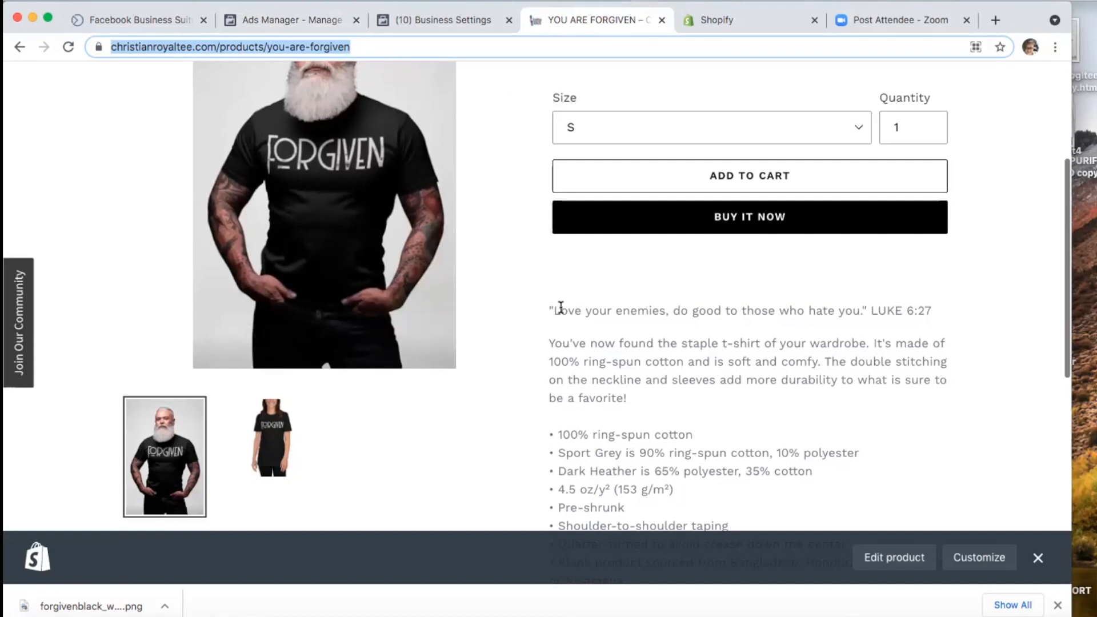
click(290, 19)
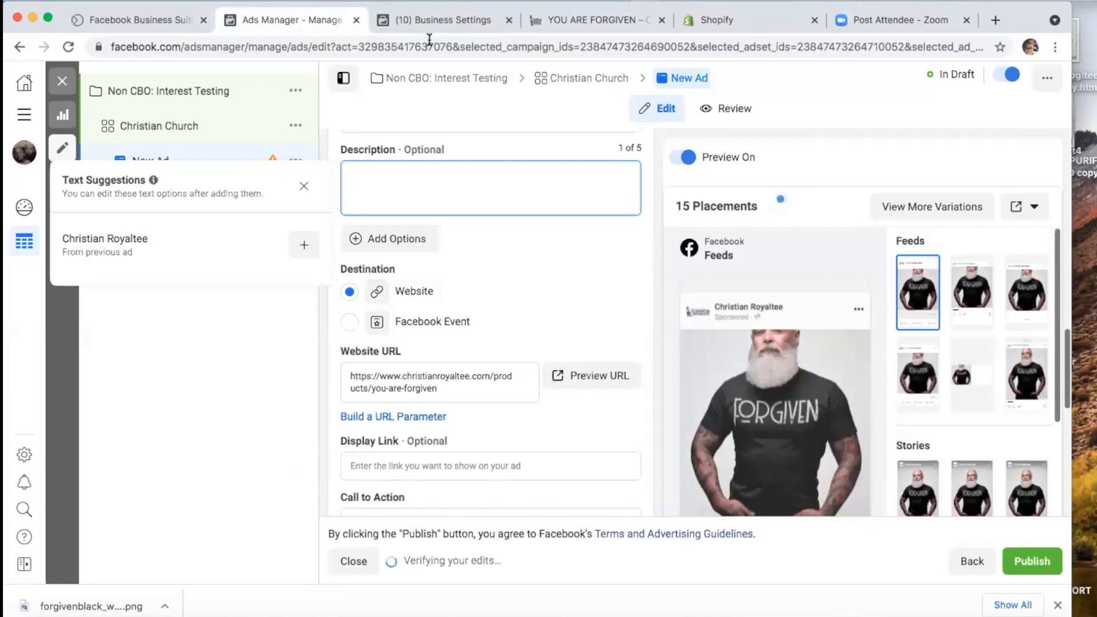
scroll(457, 262, up, 3)
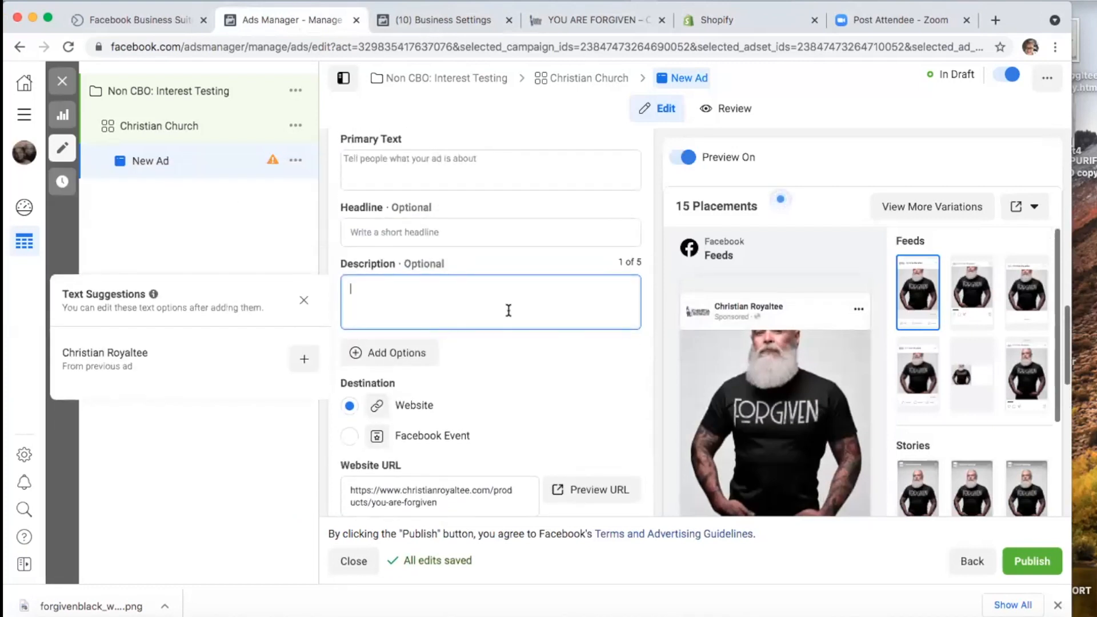
click(365, 161)
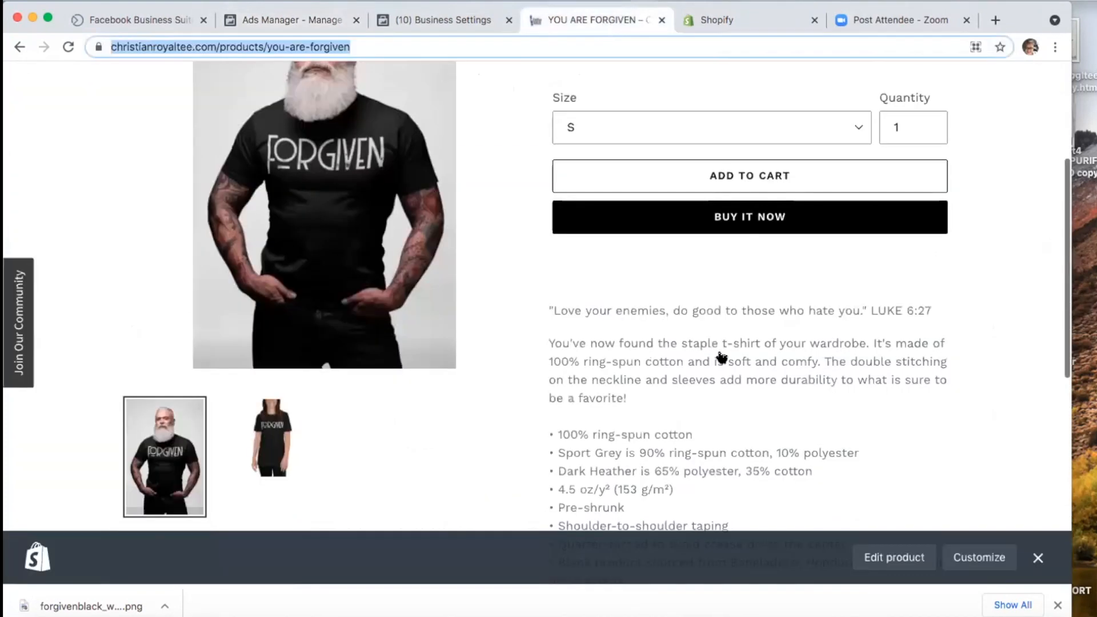
click(601, 12)
click(548, 311)
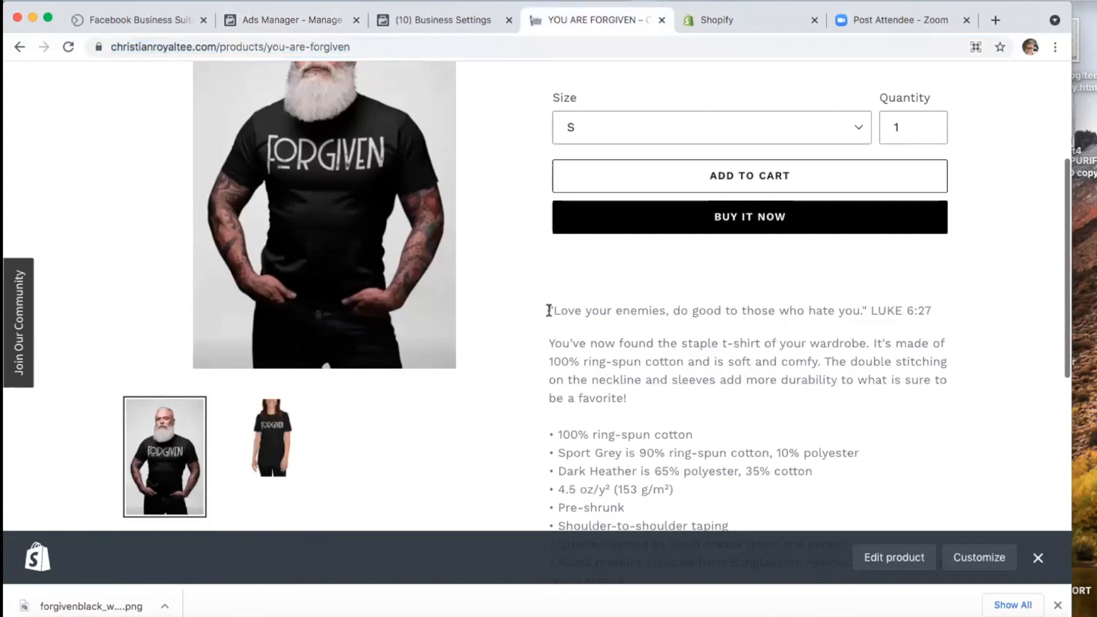
drag(548, 310, 678, 391)
key(super+c)
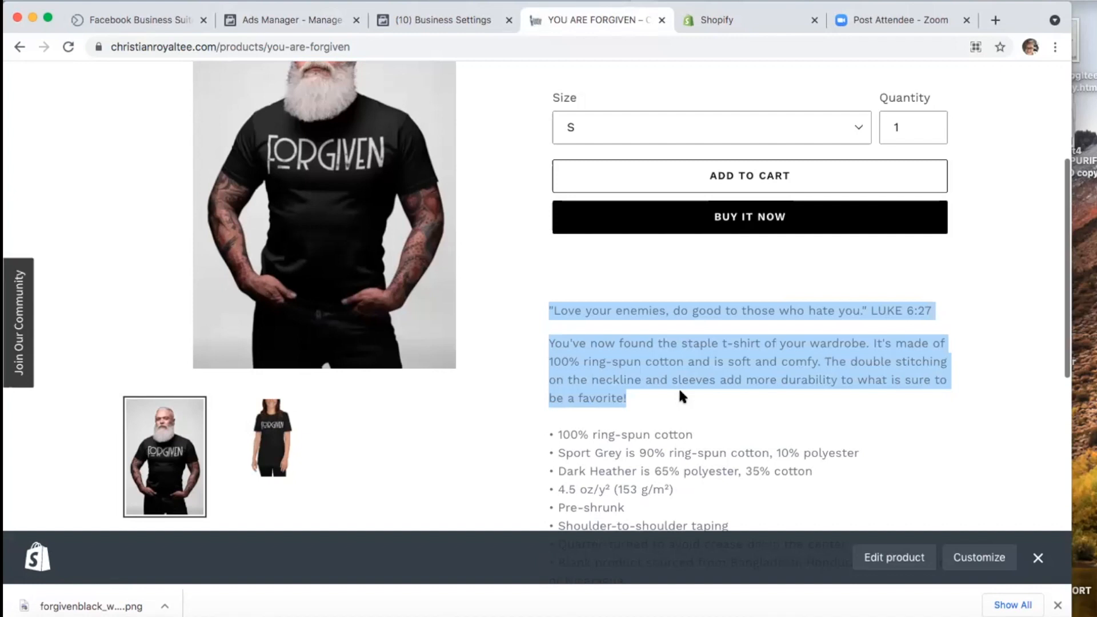
Step: Paste the copied description into the ad's primary text and delete everything after the LUKE 6:27 quote
click(314, 21)
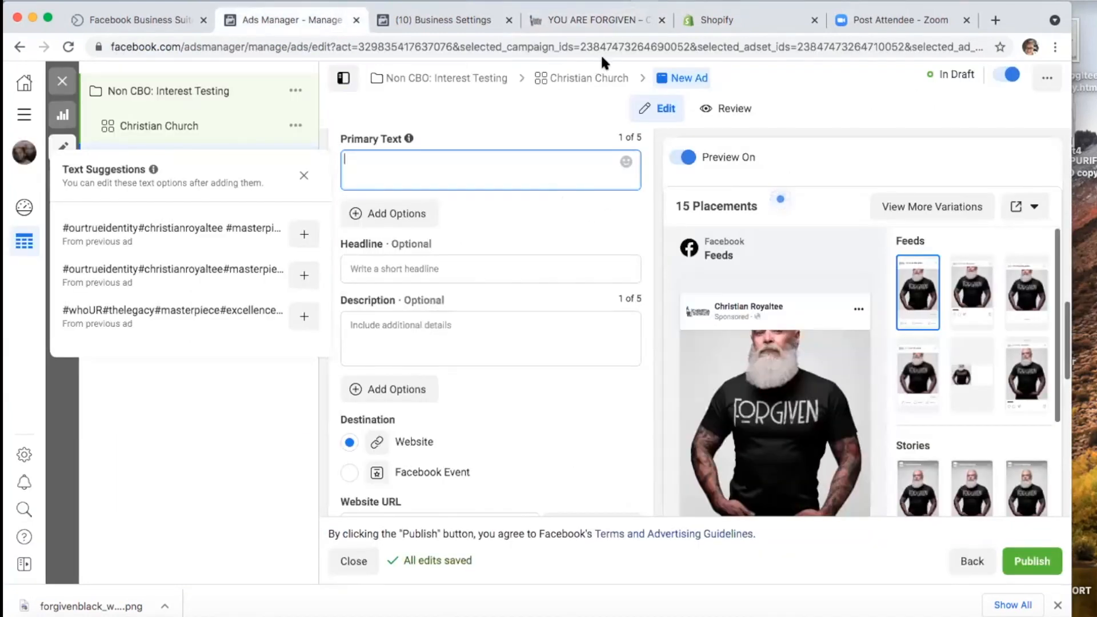
key(super+v)
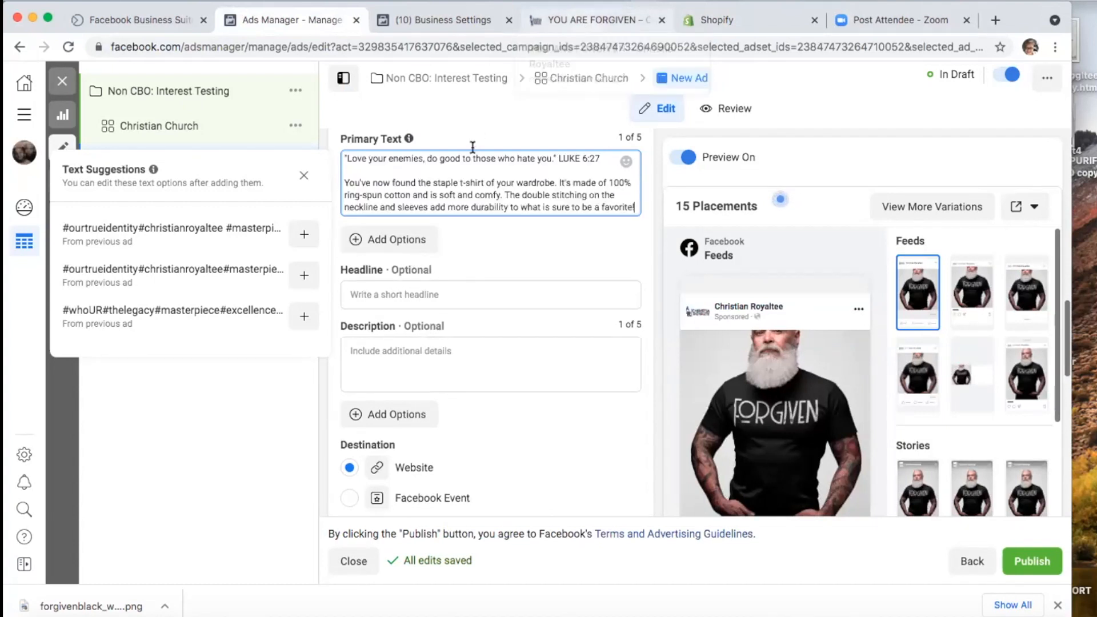
drag(345, 173, 638, 203)
key(BackSpace)
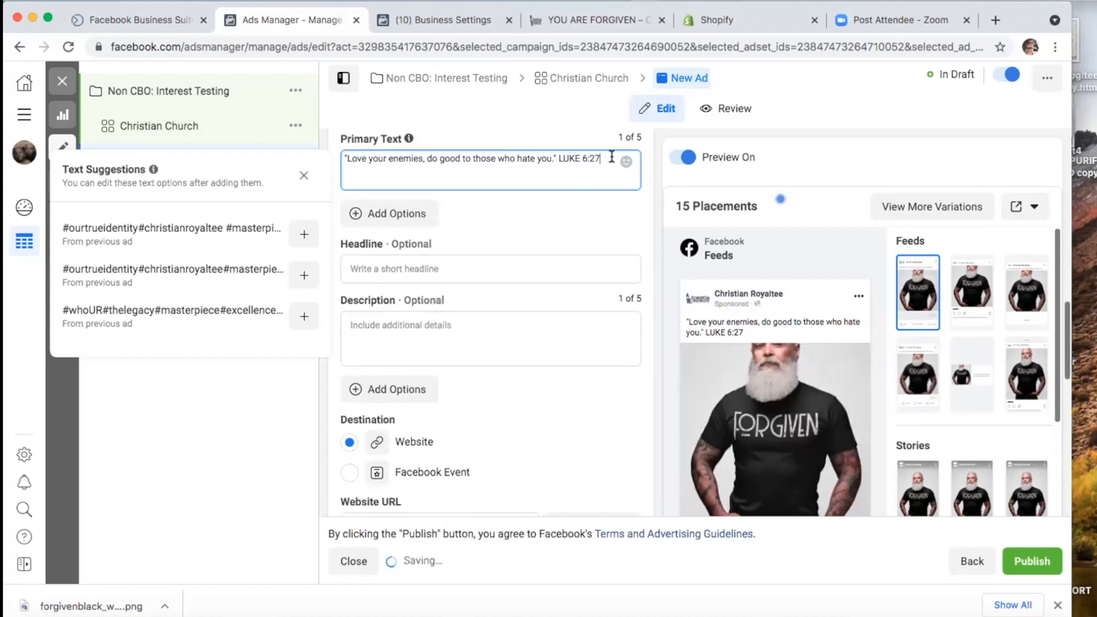
Step: Return to the YOU ARE FORGIVEN product page, review its description and open the Christian Royaltee store's home page
click(603, 22)
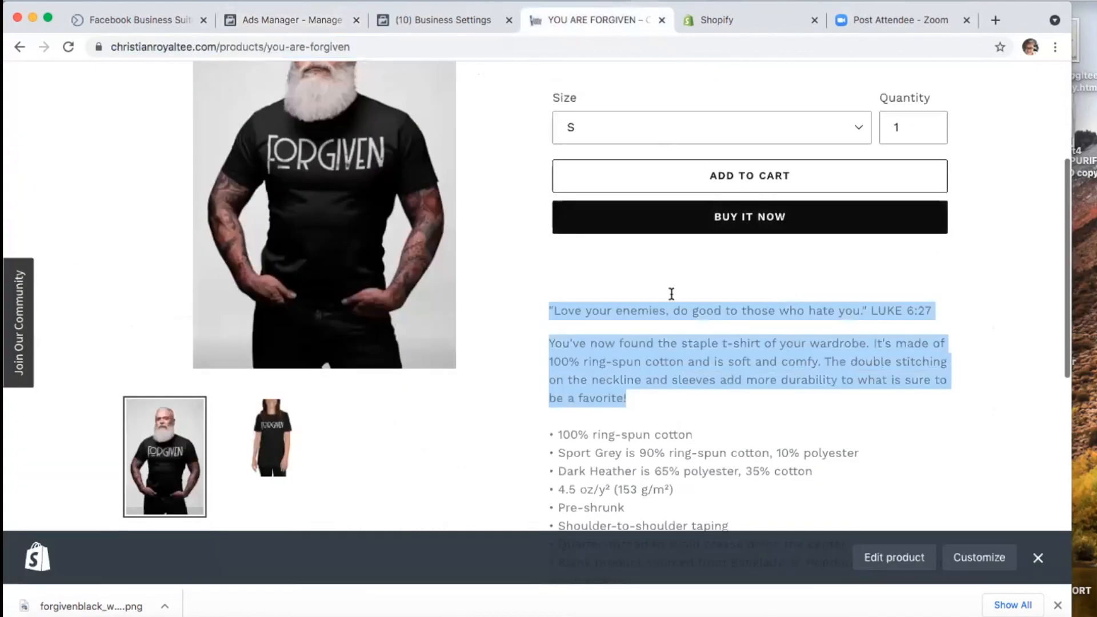
scroll(670, 294, up, 1)
scroll(671, 294, down, 3)
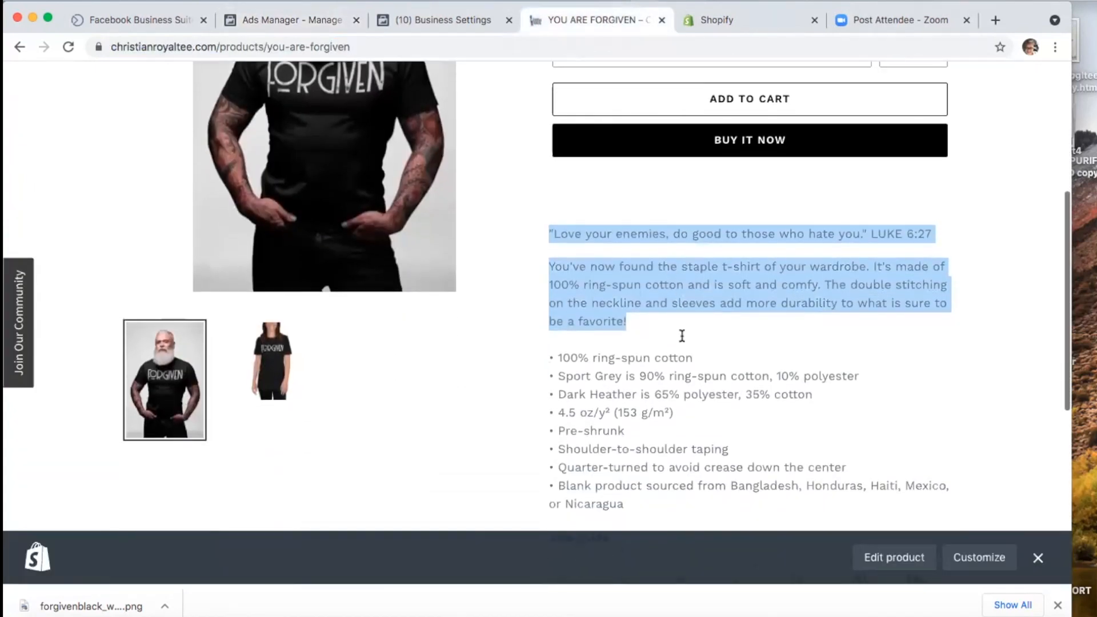
scroll(680, 335, down, 4)
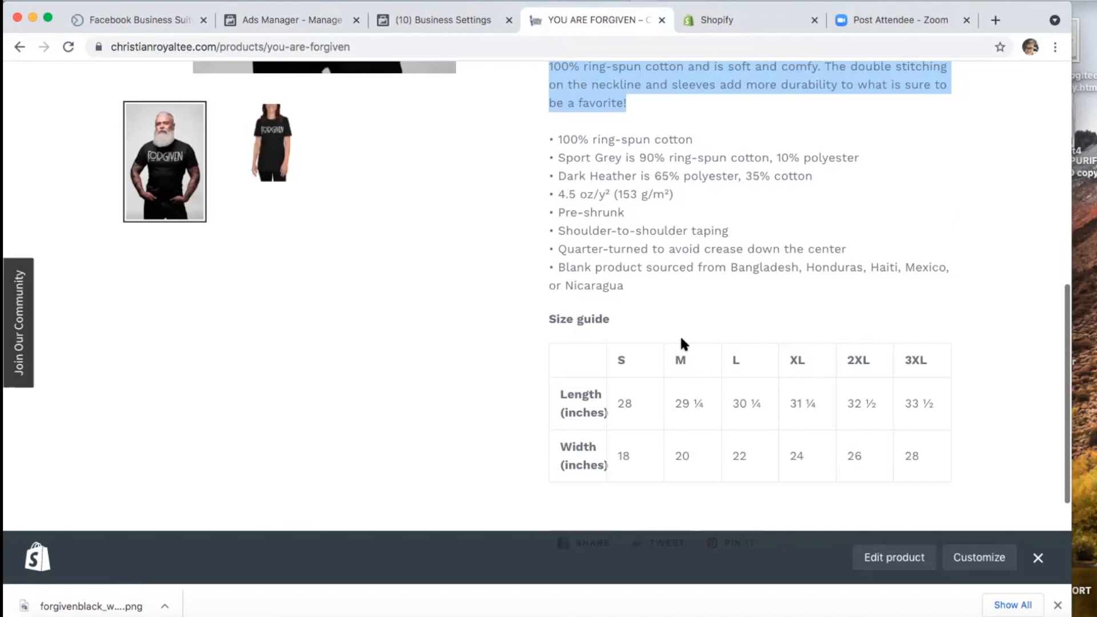
scroll(680, 335, up, 9)
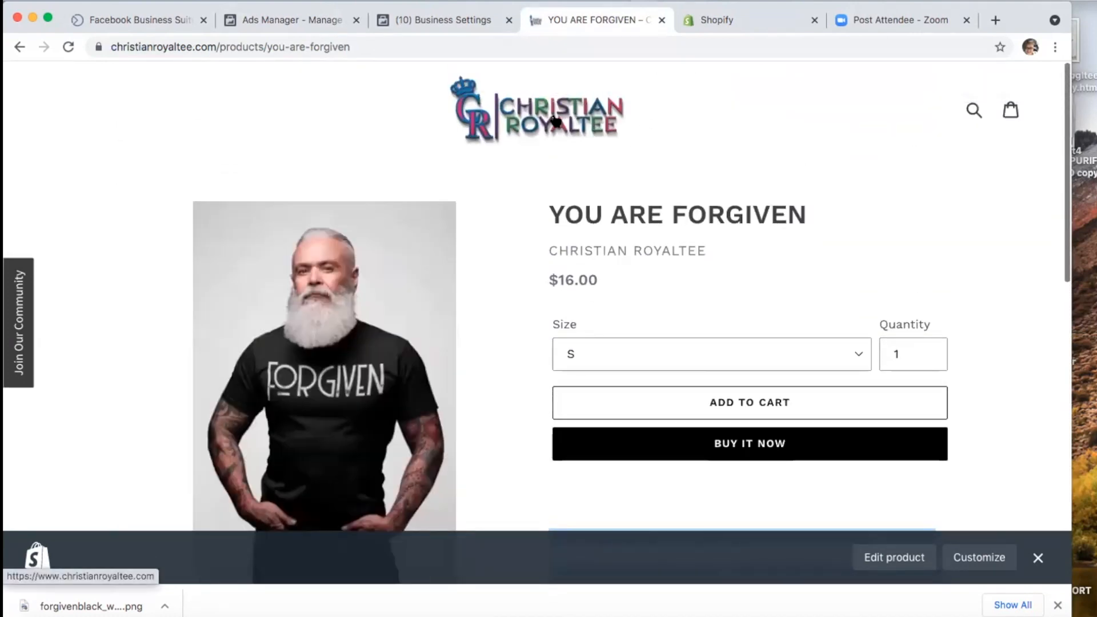
click(591, 127)
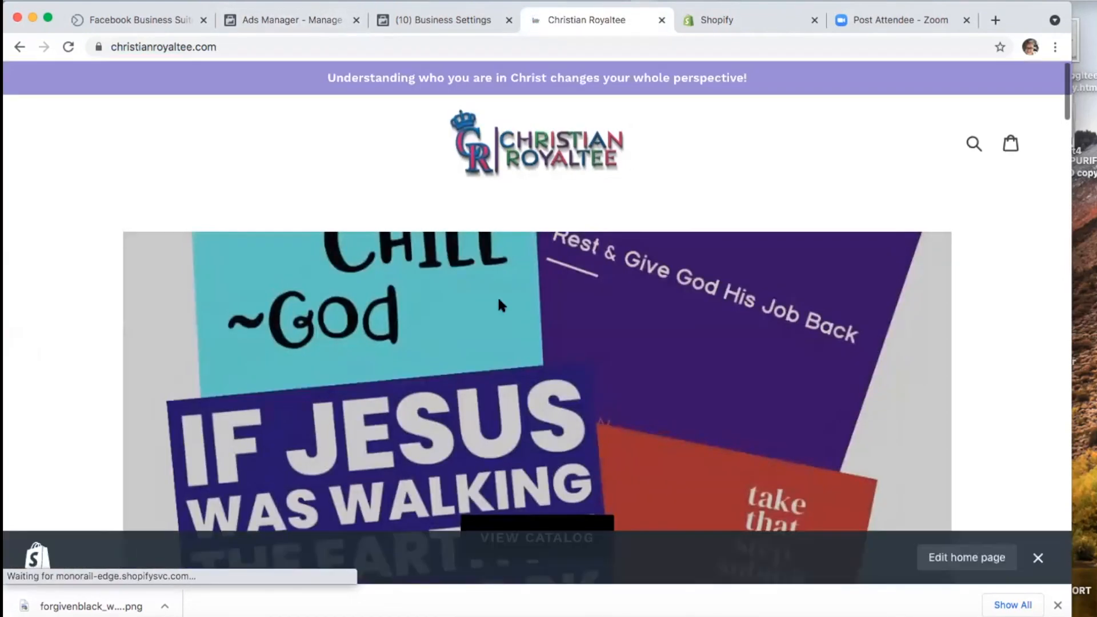
Step: Copy the home page banner line "Understanding who you are in Christ changes your whole perspective!" and return to the ad in Ads Manager
scroll(497, 296, down, 5)
scroll(500, 304, up, 5)
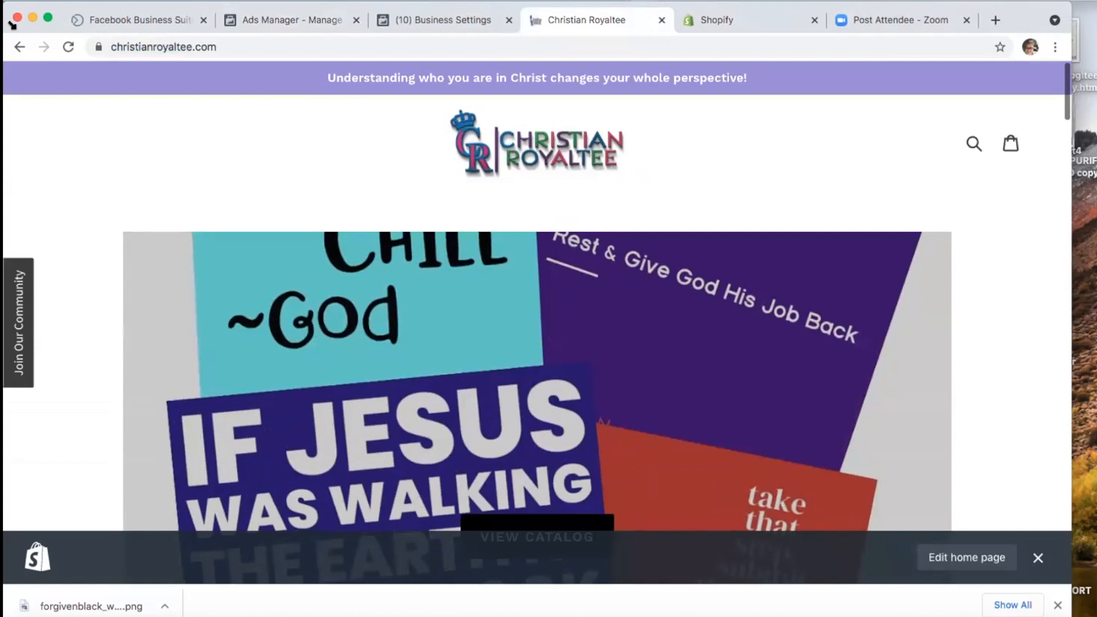
click(20, 46)
click(537, 97)
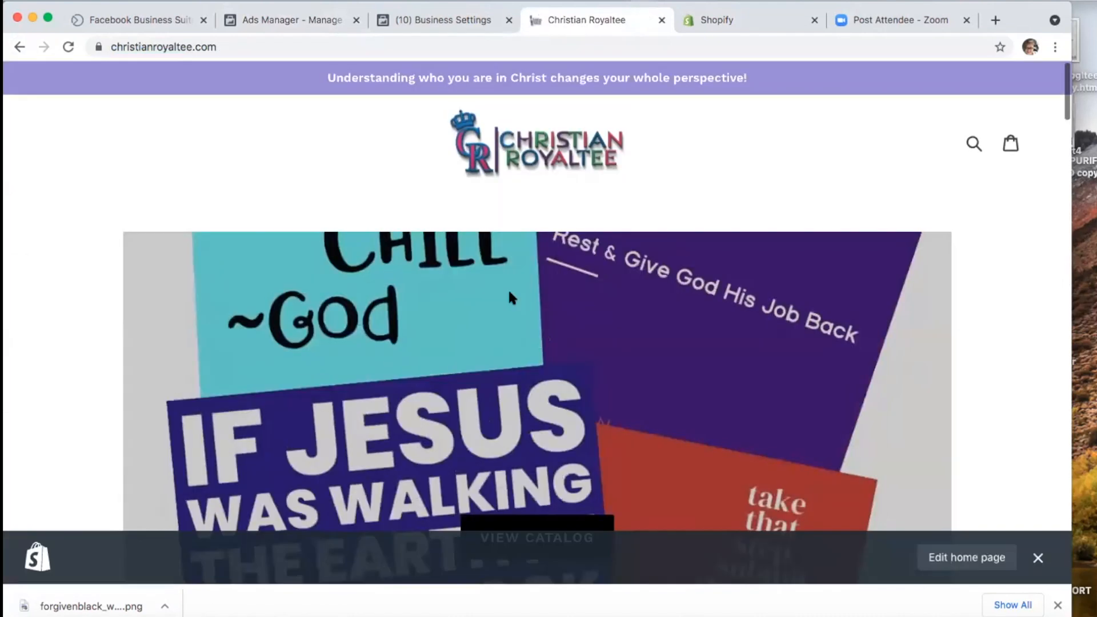
scroll(509, 293, down, 3)
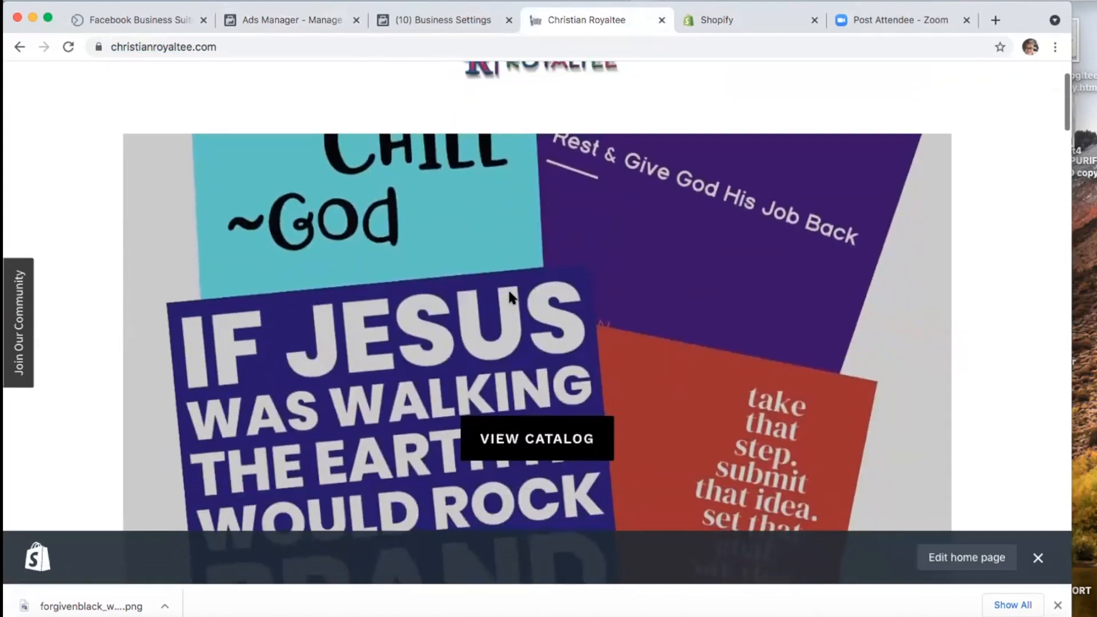
scroll(510, 294, up, 3)
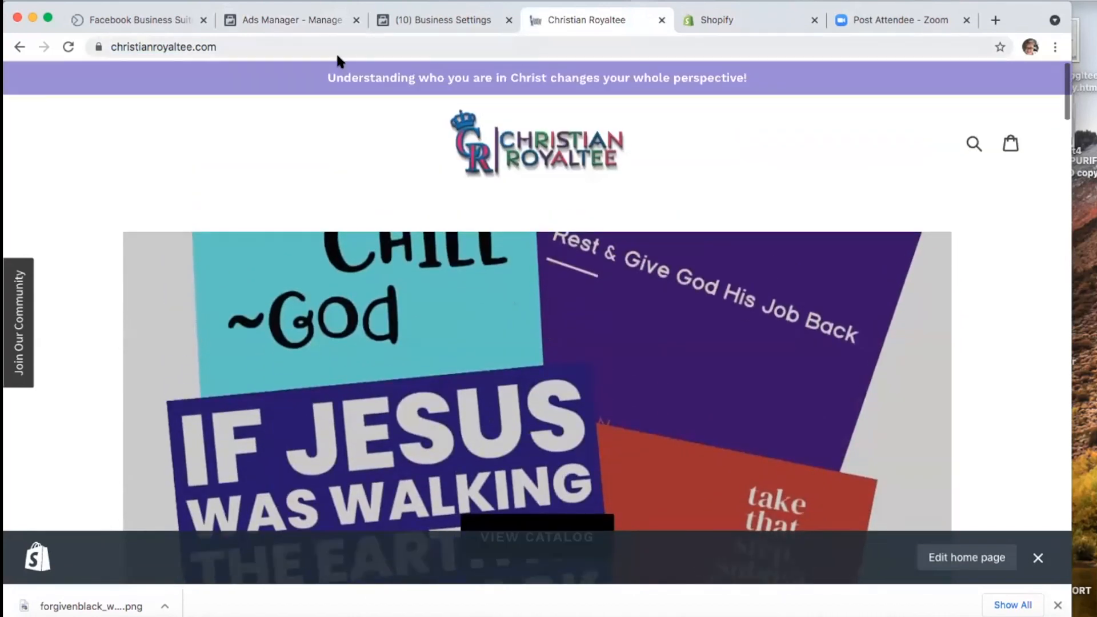
drag(326, 73, 753, 73)
key(super+c)
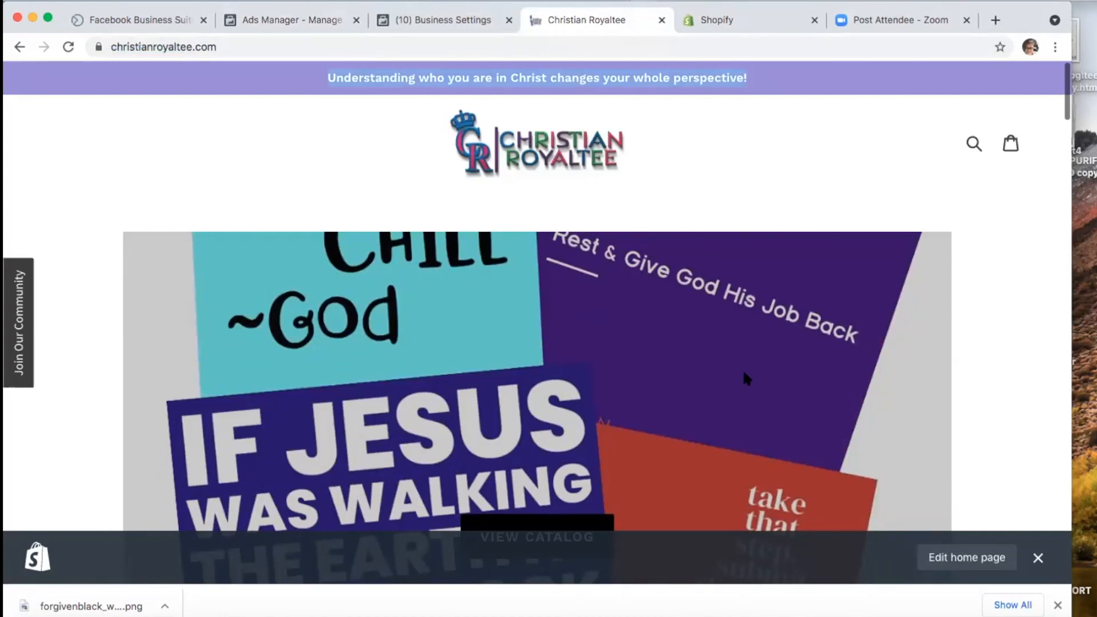
click(408, 10)
click(276, 11)
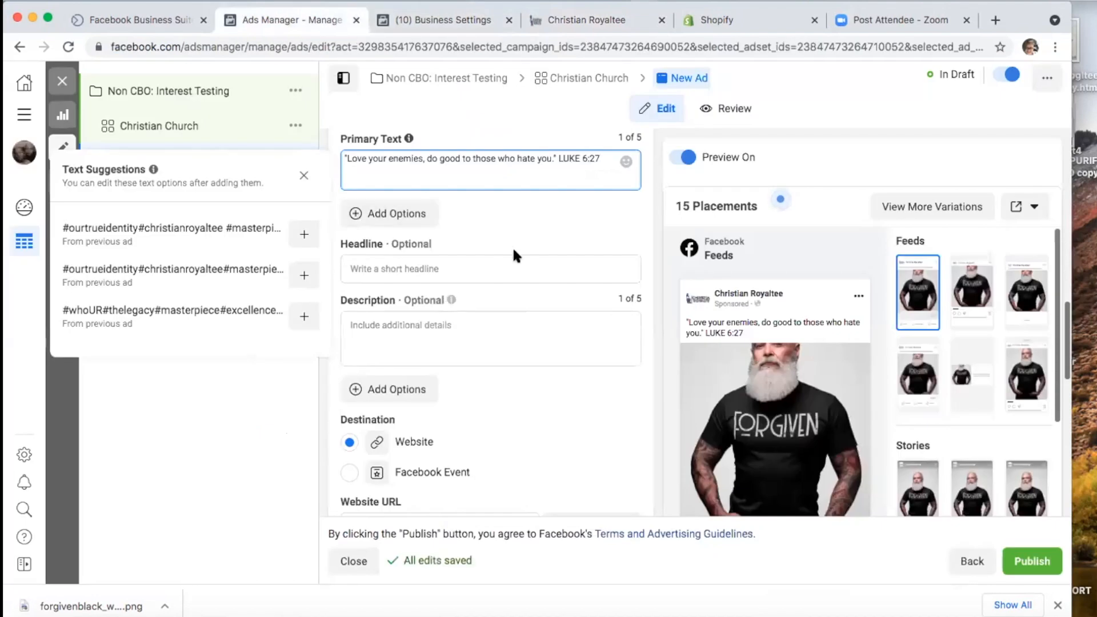
Step: Replace the ad's primary text with the copied banner line "Understanding who you are in Christ changes your whole perspective!"
drag(598, 158, 343, 156)
key(super+v)
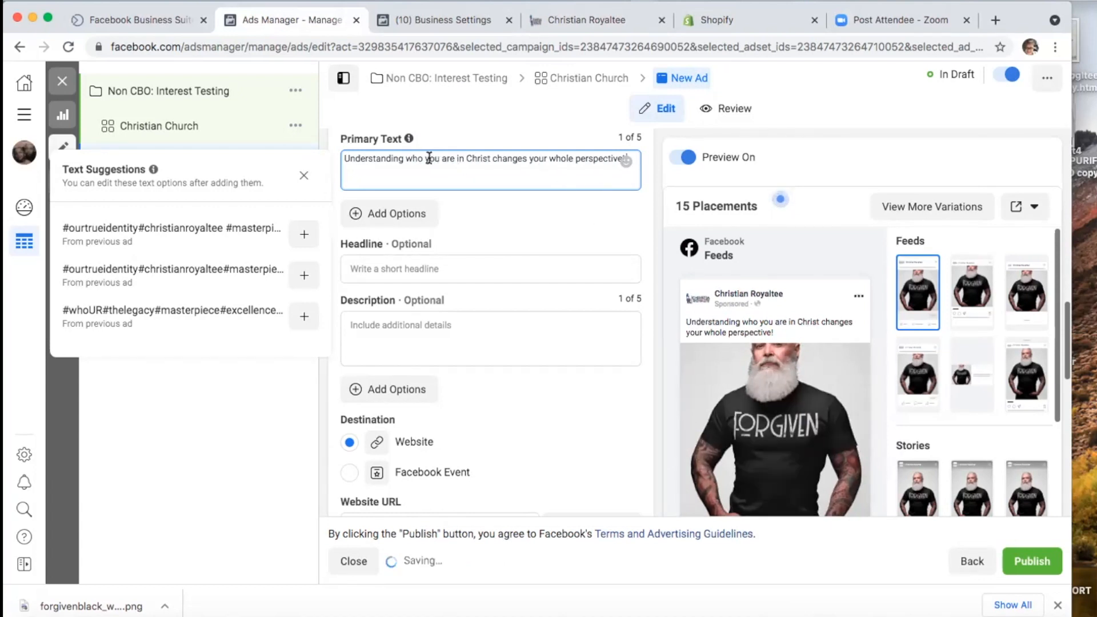
drag(526, 157, 547, 156)
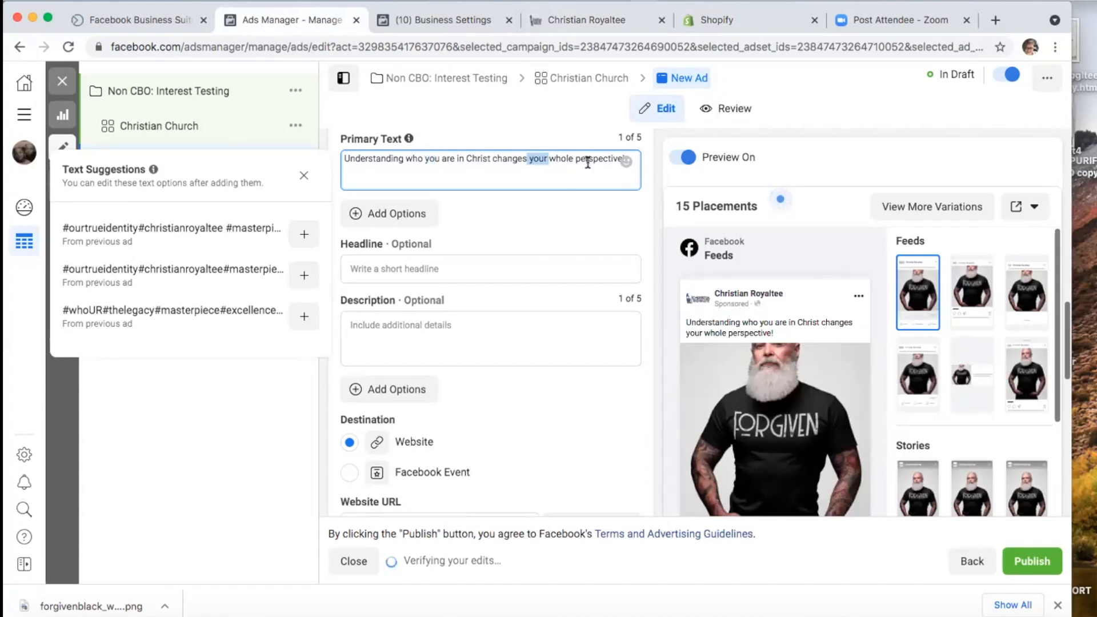
click(581, 159)
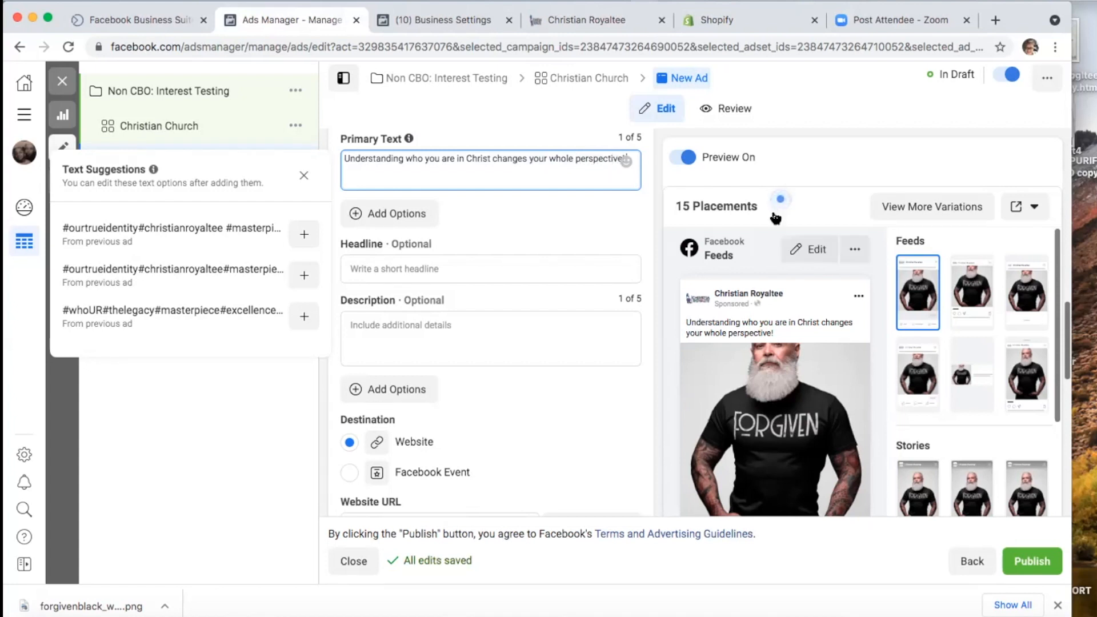
mouse_move(791, 203)
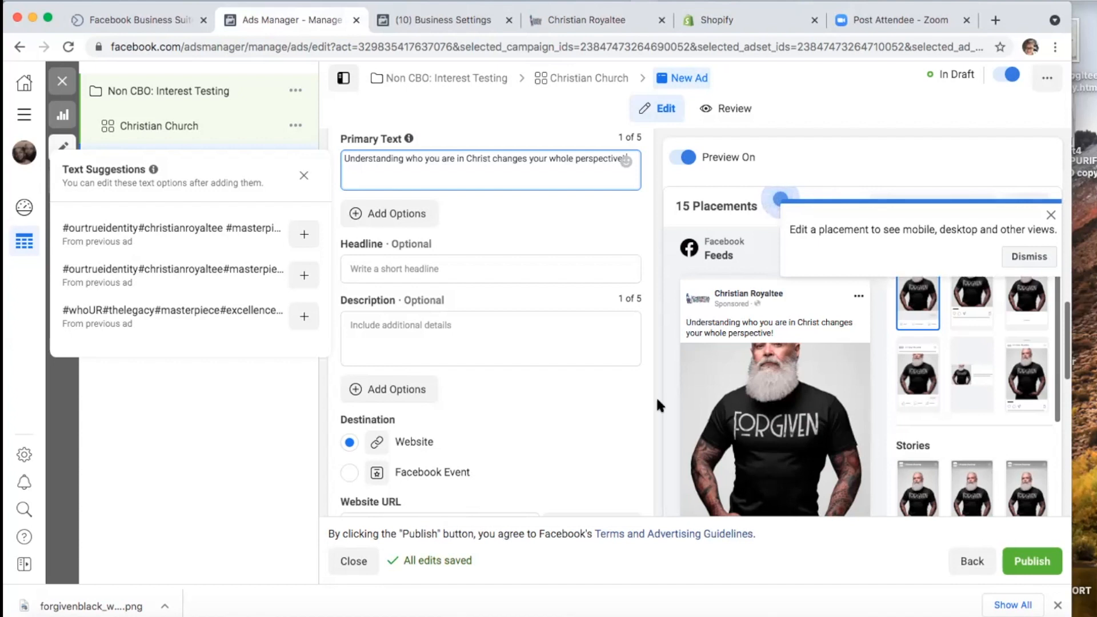
Step: Copy the product title YOU ARE FORGIVEN from the Christian Royaltee product page for the ad's headline
click(473, 259)
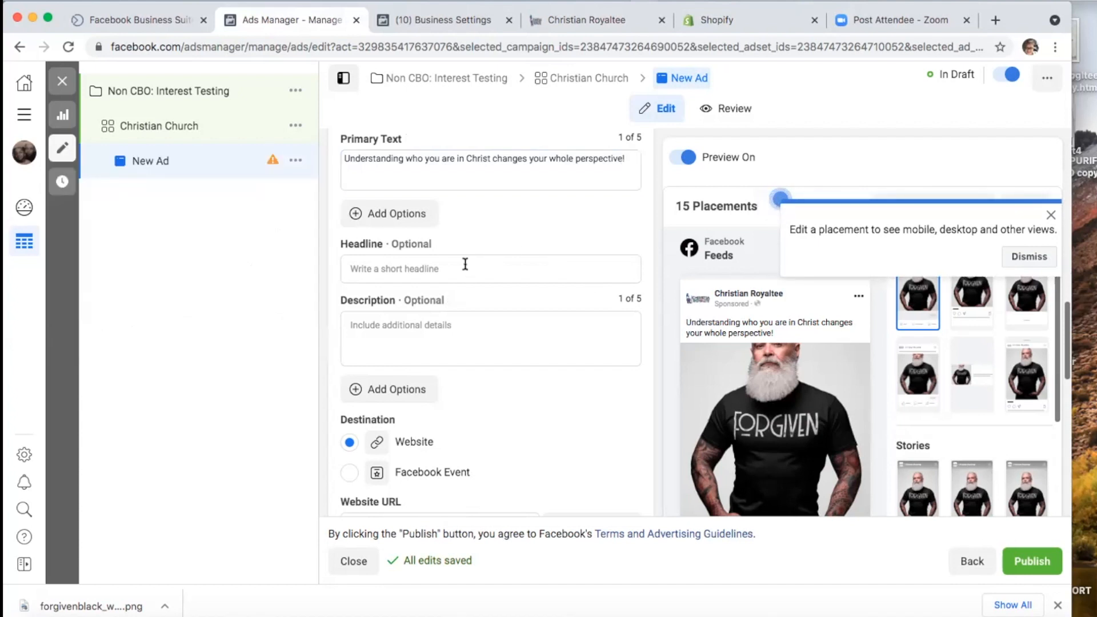
click(465, 266)
click(567, 20)
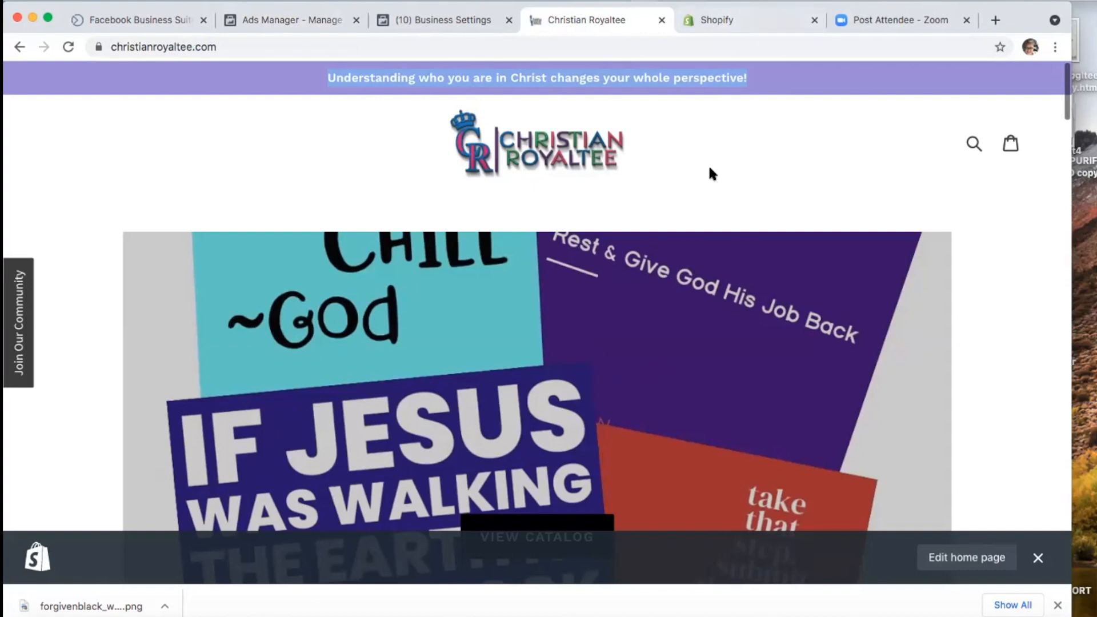
scroll(660, 229, down, 5)
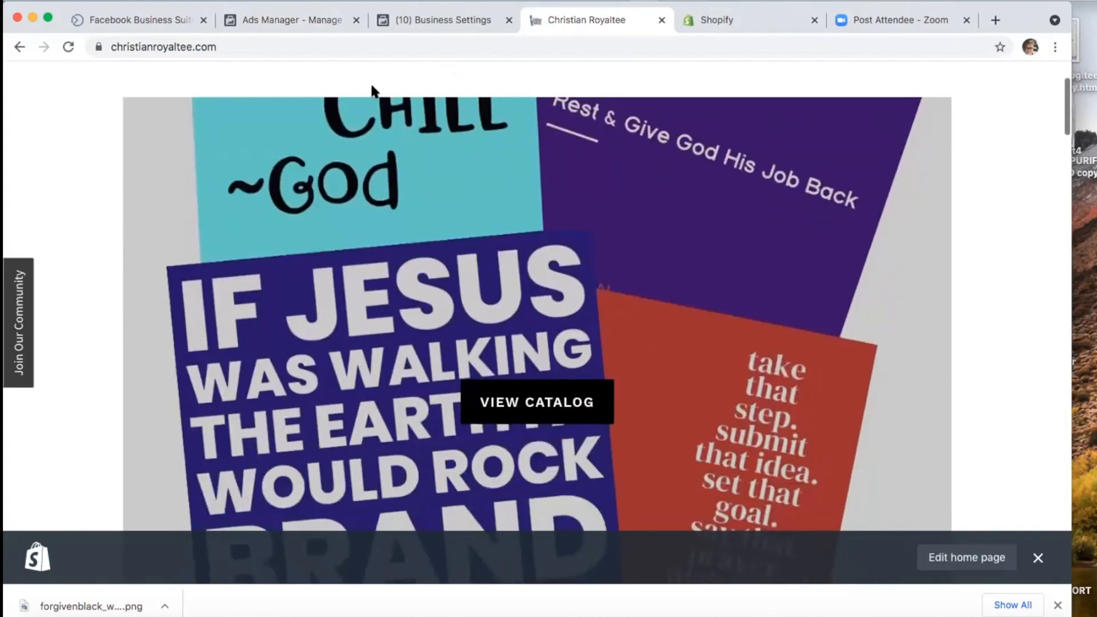
click(20, 48)
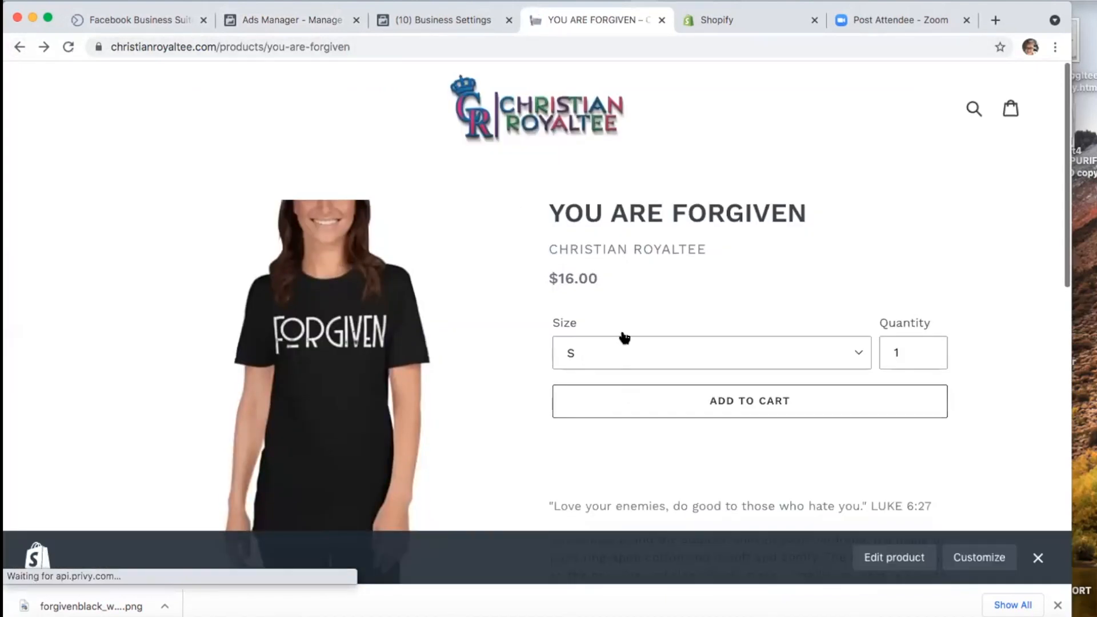
drag(546, 212, 887, 217)
key(super+c)
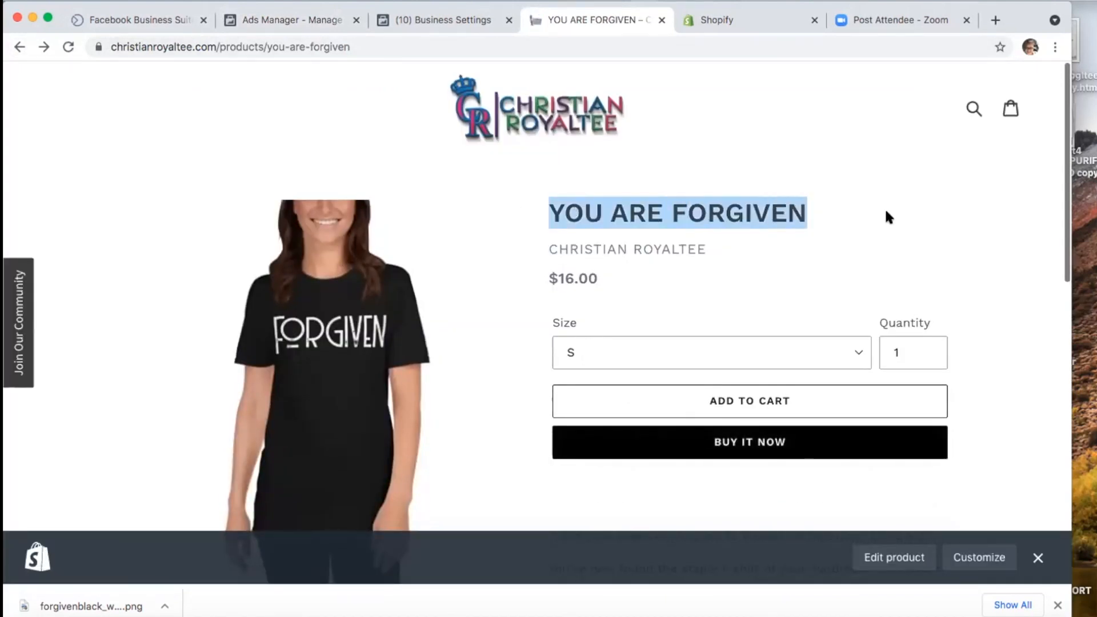
Step: Paste the copied product title into the ad's headline and edit it to read "FORGIVEN T-Shirt"
click(279, 10)
key(super+v)
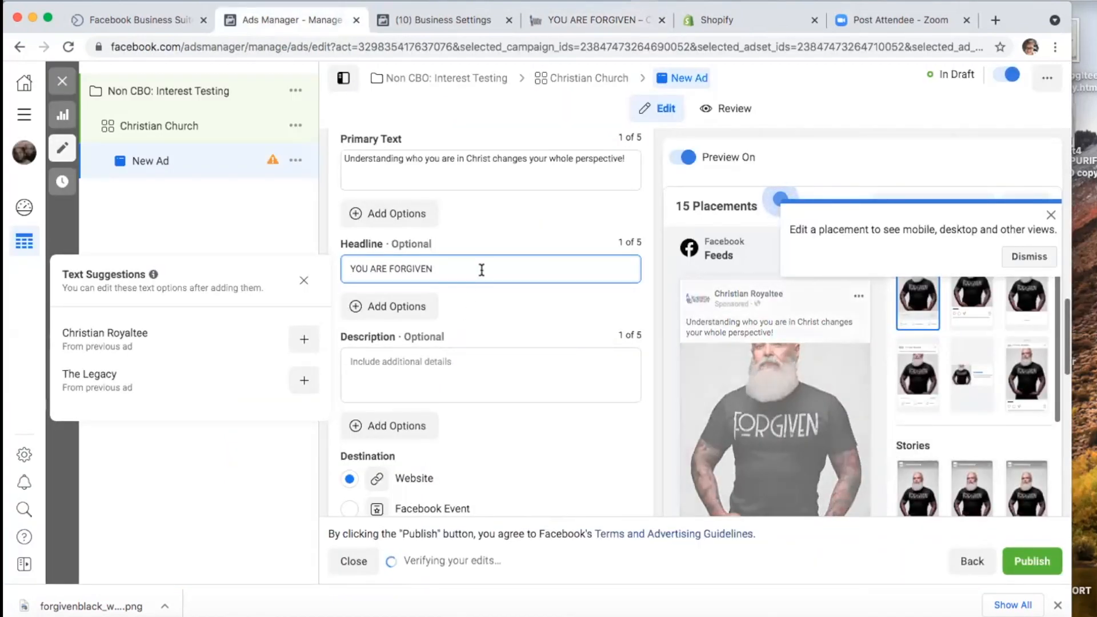
drag(390, 269, 348, 269)
key(BackSpace)
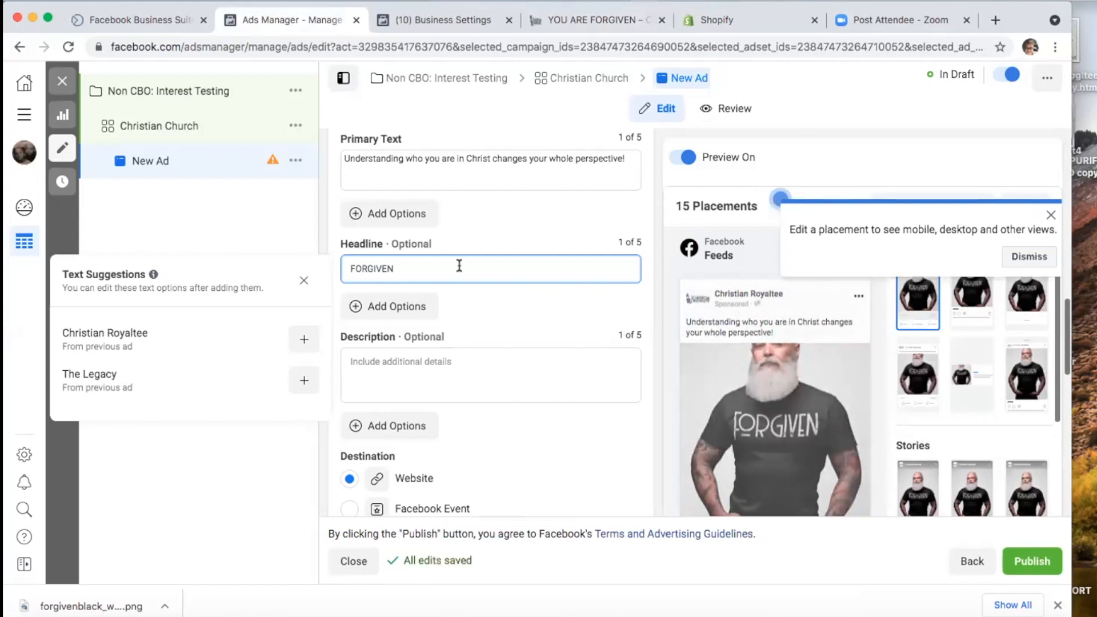
text(T-Shirt)
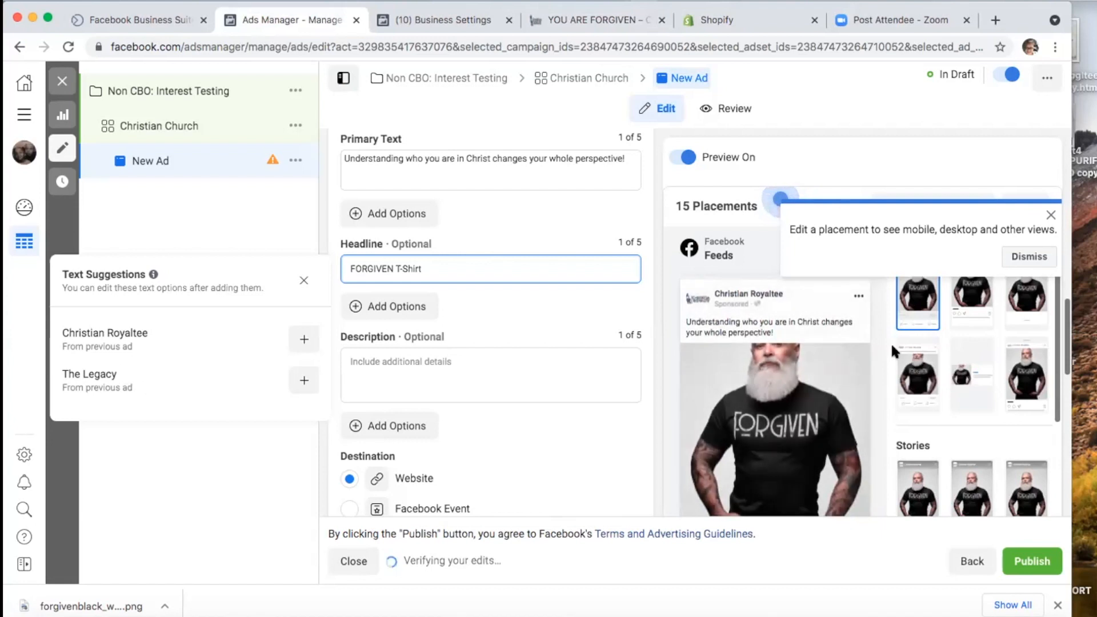
Step: Check the YOU ARE FORGIVEN product page and enter "Free Shipping" as the ad's description
scroll(889, 342, down, 3)
scroll(774, 390, down, 3)
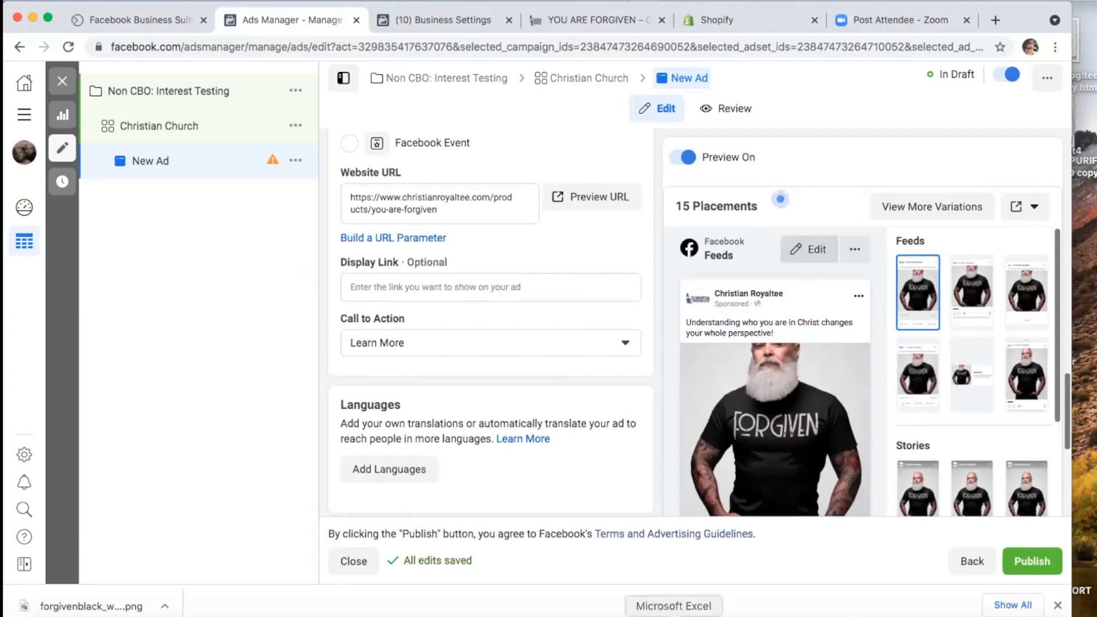
scroll(558, 311, up, 4)
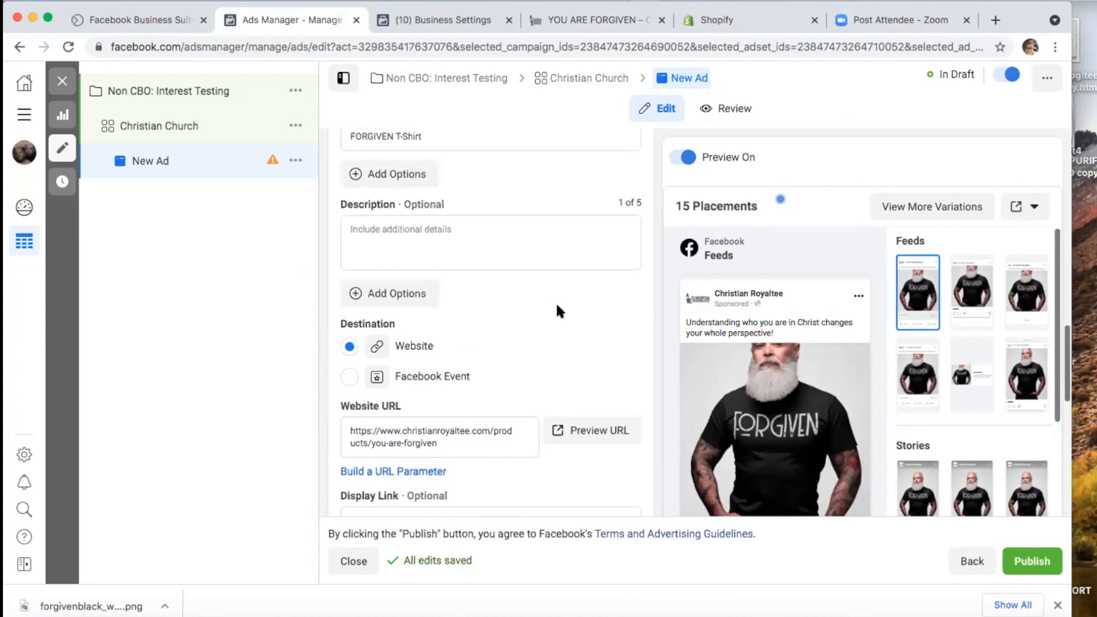
click(475, 243)
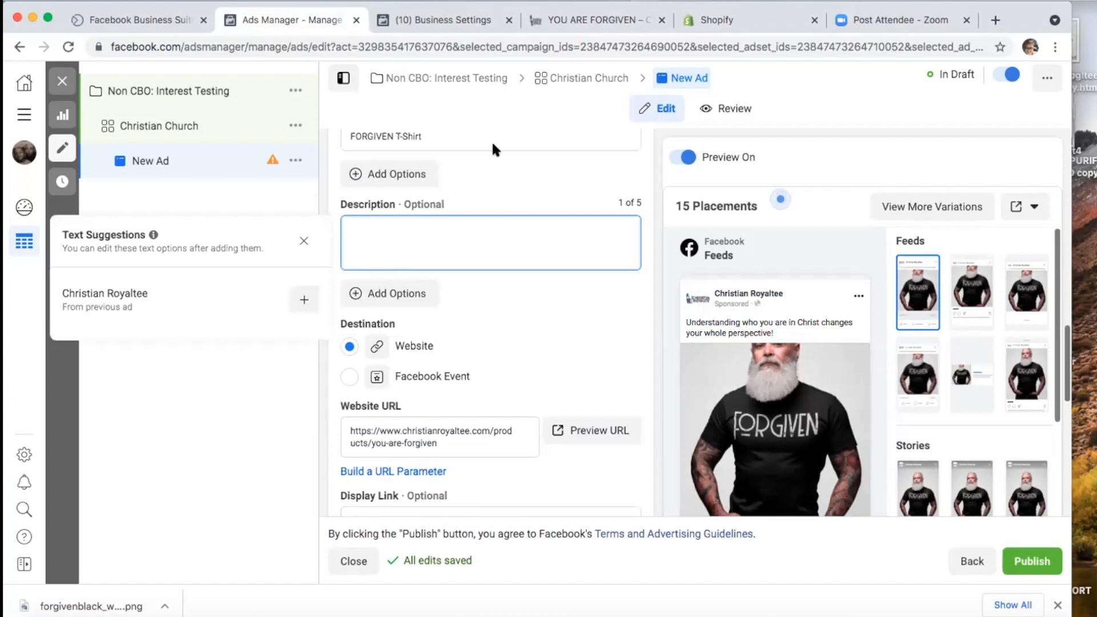
click(591, 20)
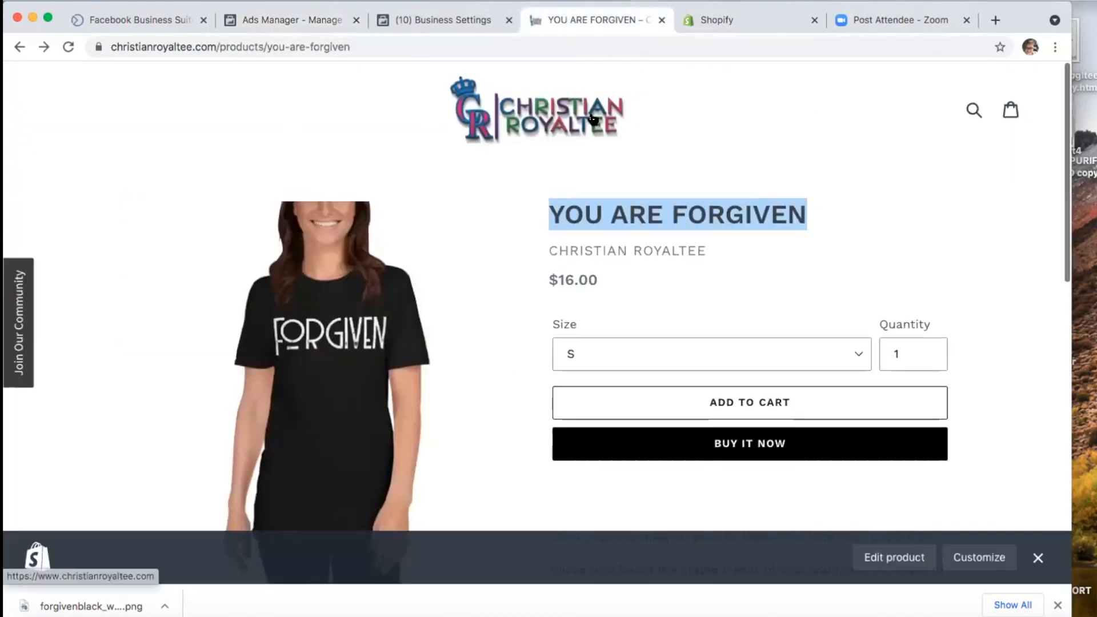
scroll(466, 365, down, 10)
scroll(467, 367, up, 10)
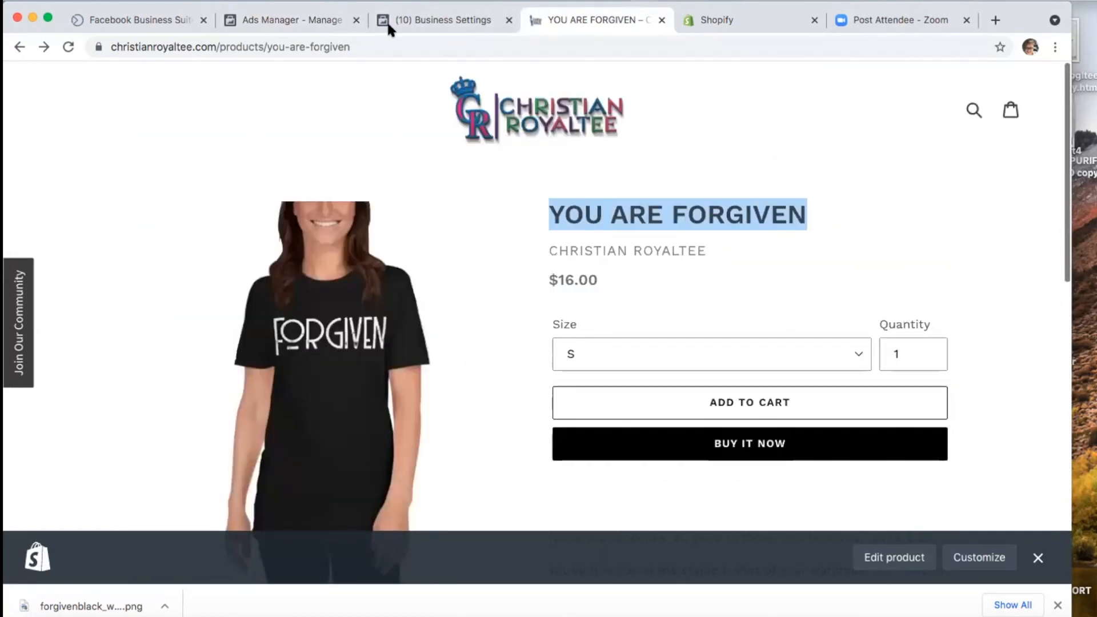
click(289, 19)
text(Fr)
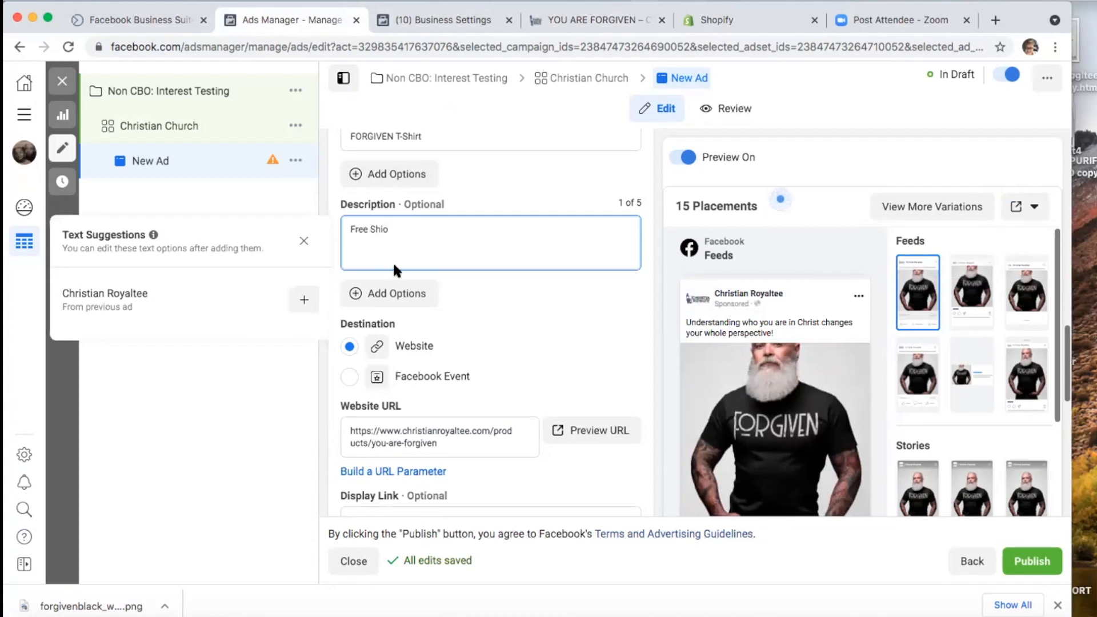
text(ee Shio)
key(BackSpace)
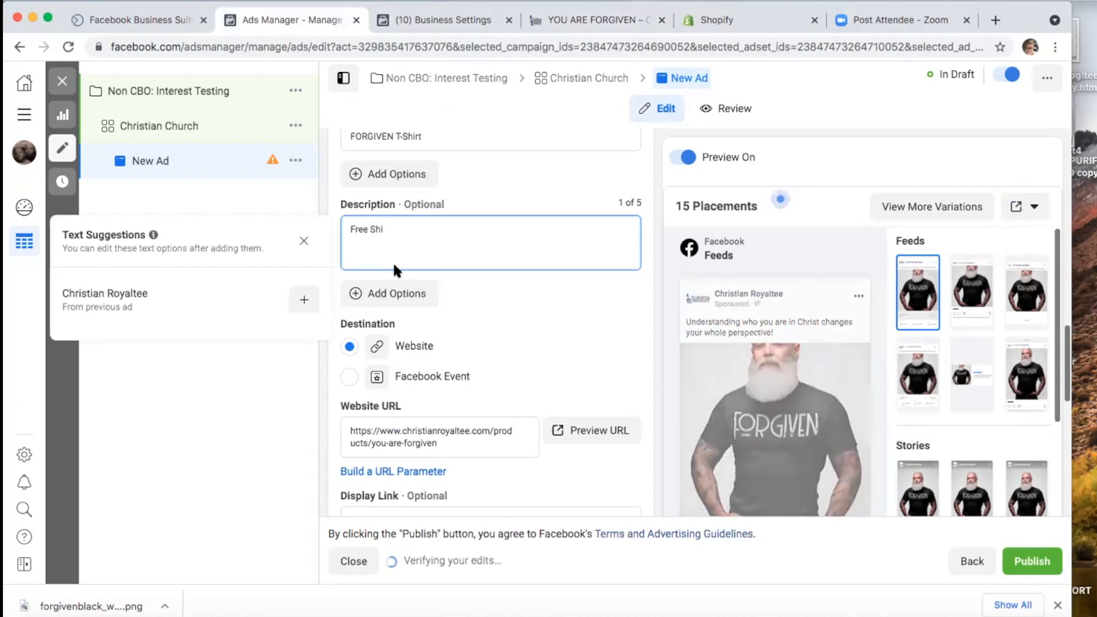
text(pp)
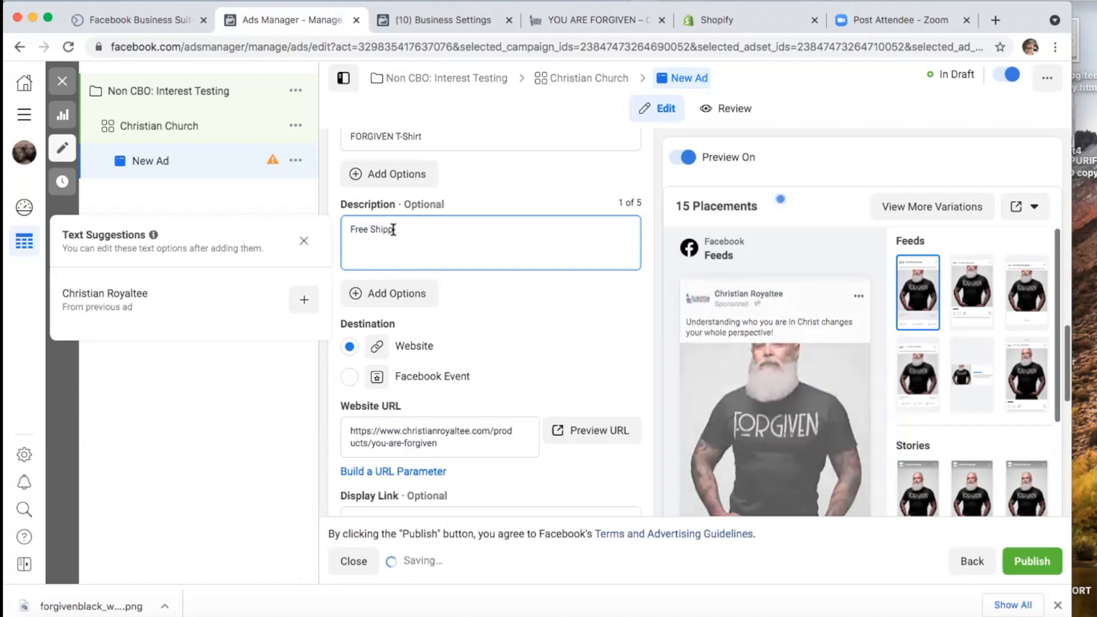
text(ing)
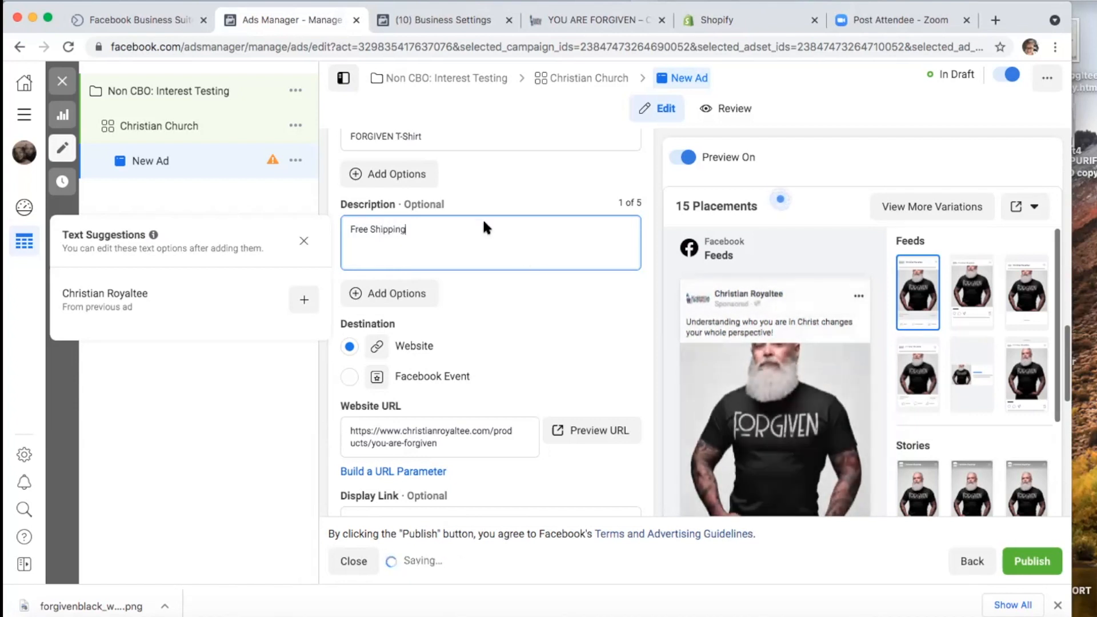
Step: Start a new line after the banner sentence in the ad's primary text
click(589, 19)
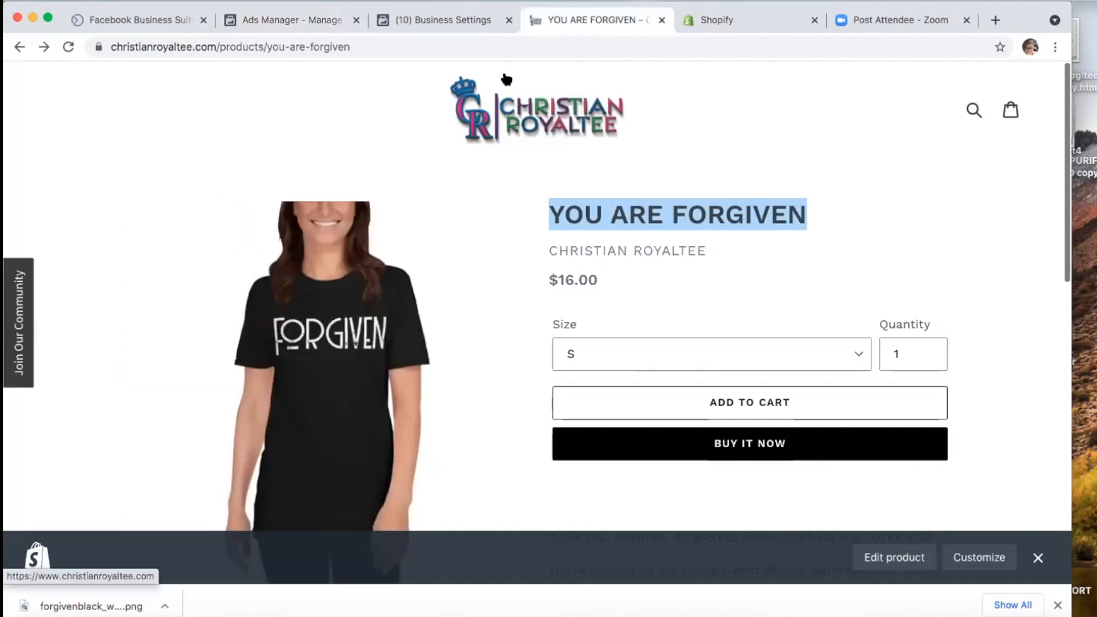
click(327, 16)
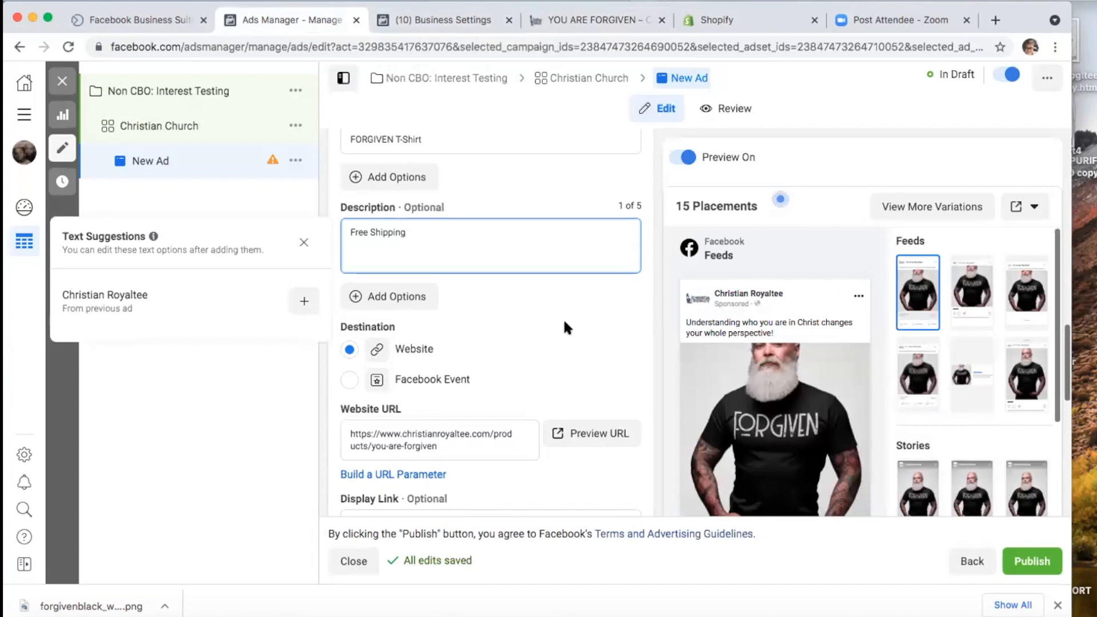
scroll(565, 327, down, 2)
scroll(563, 318, up, 10)
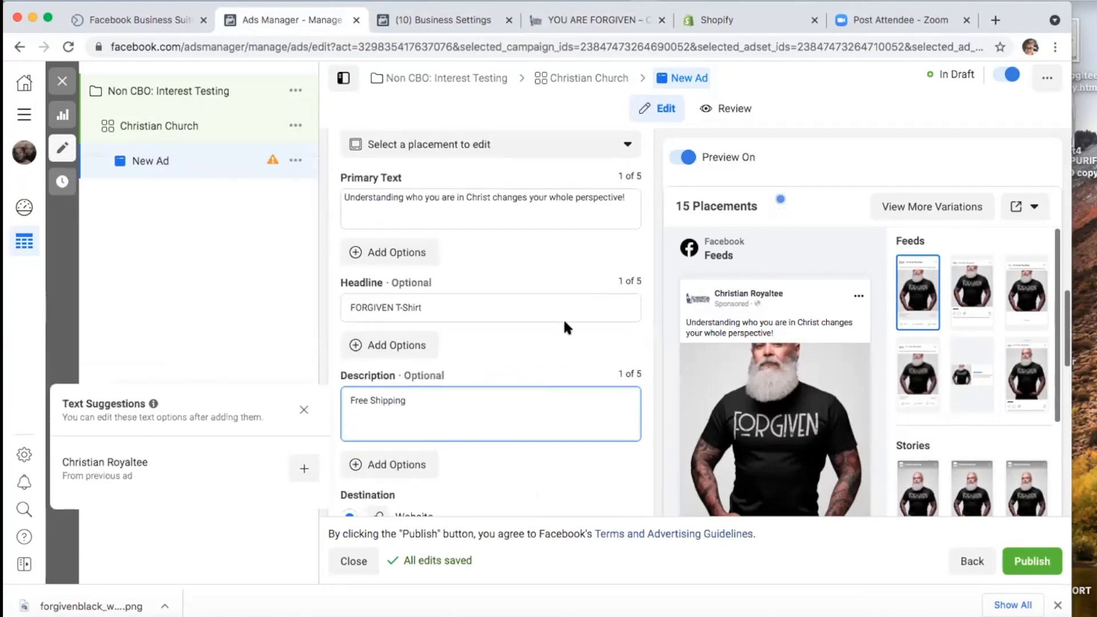
click(631, 296)
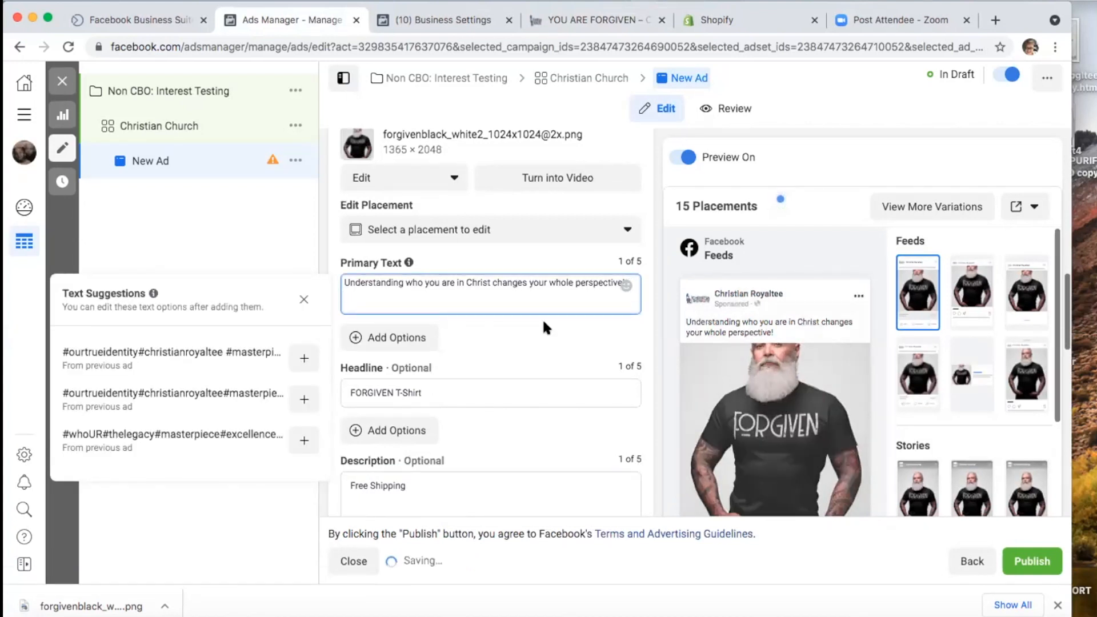
key(Return)
text(Get)
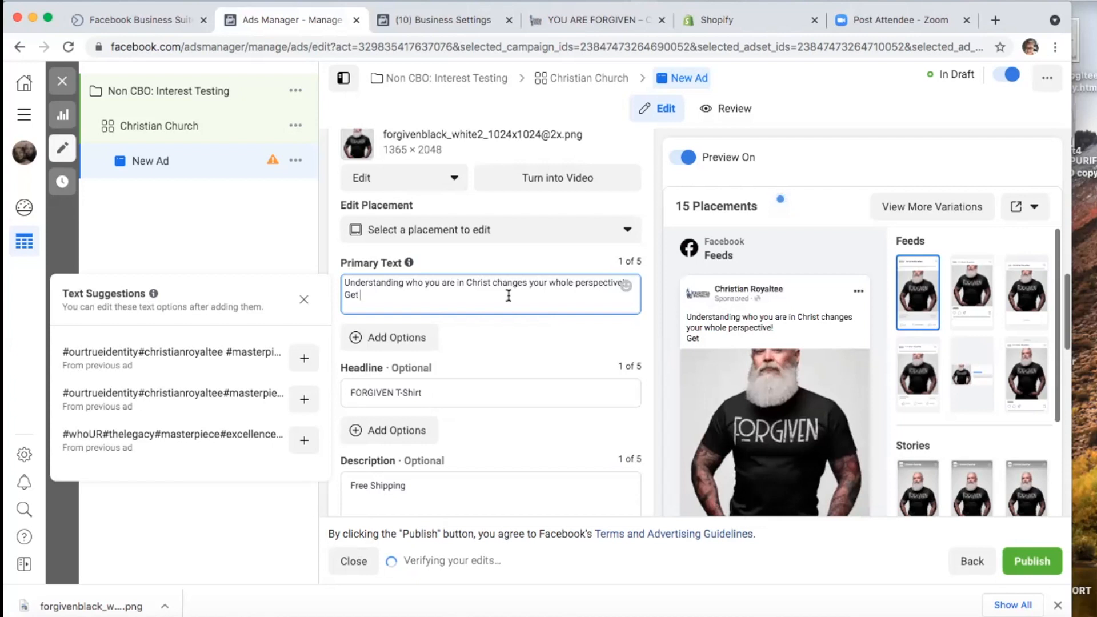
key(BackSpace)
key(BackSpace)
text(Get Yo)
key(BackSpace)
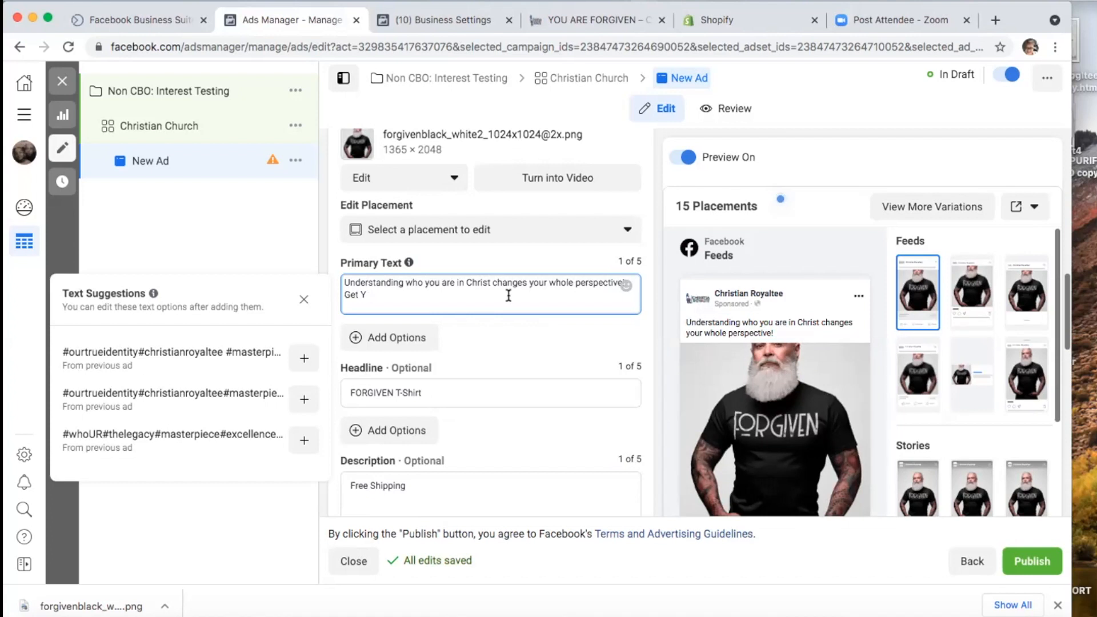
key(BackSpace)
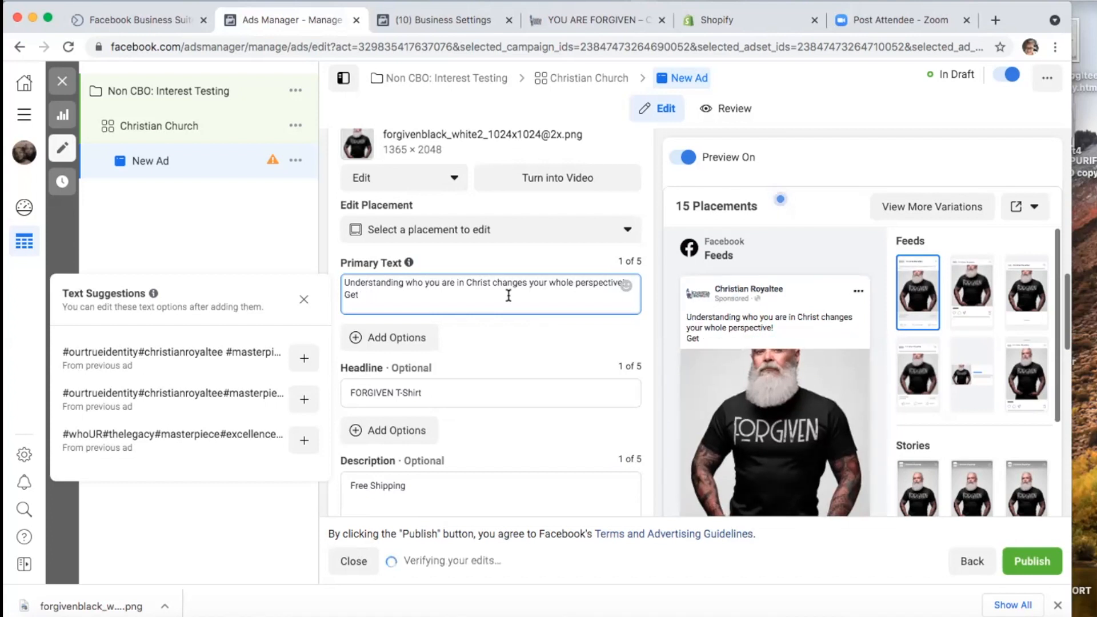
key(BackSpace)
key(BackSpace)
key(BackSpace)
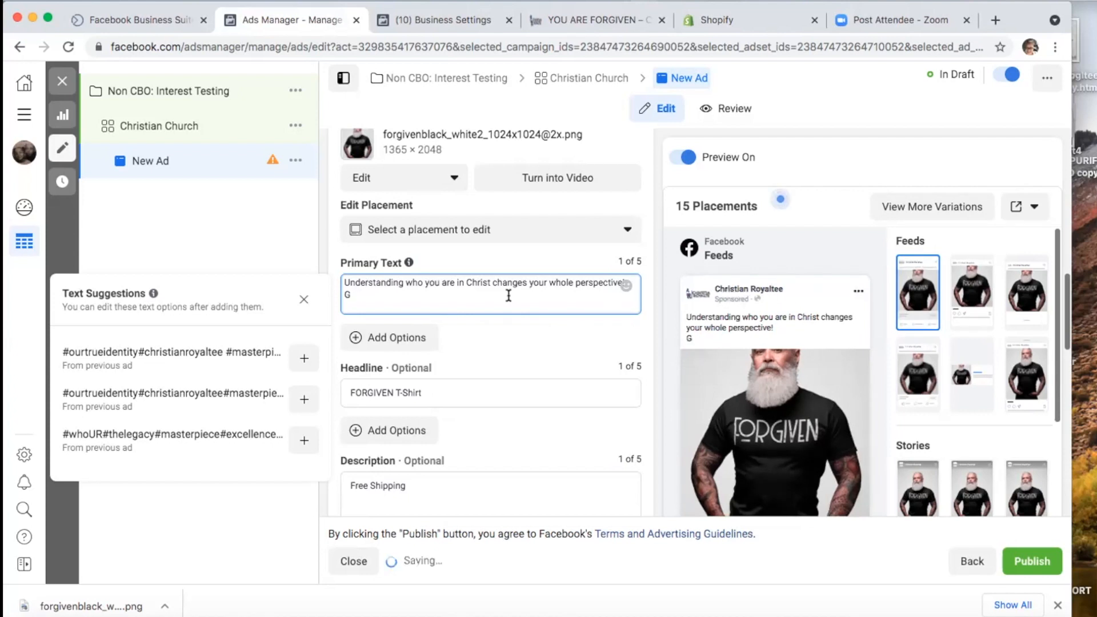
key(BackSpace)
Step: Add "Shop Now:" on the new line of the ad's primary text, followed by the copied title "YOU ARE FORGIVEN"
text(Shop Now:)
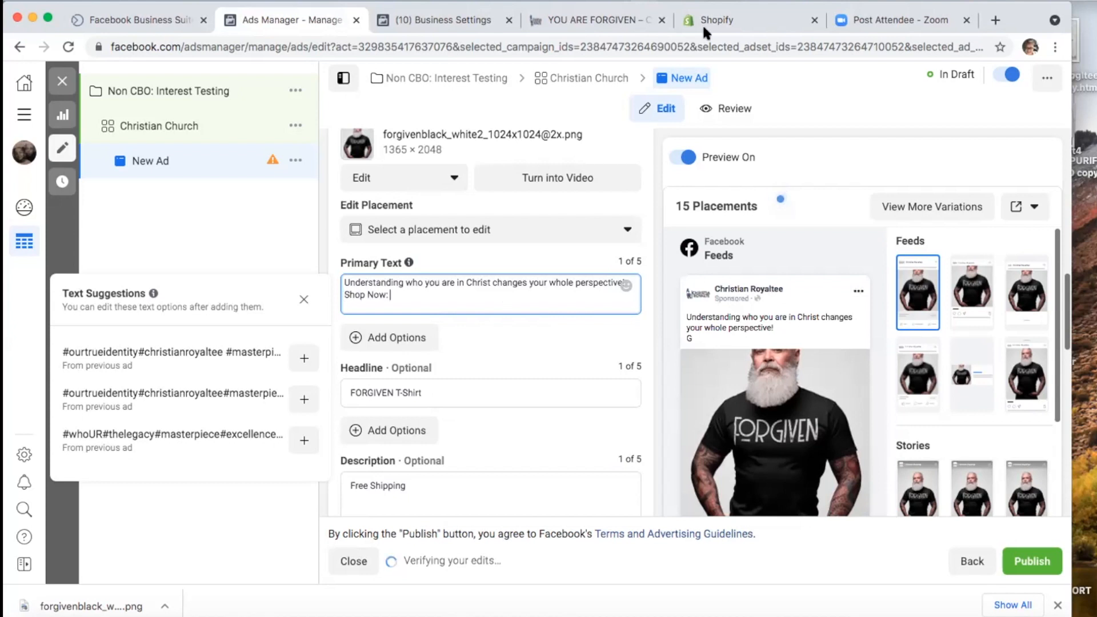
click(567, 28)
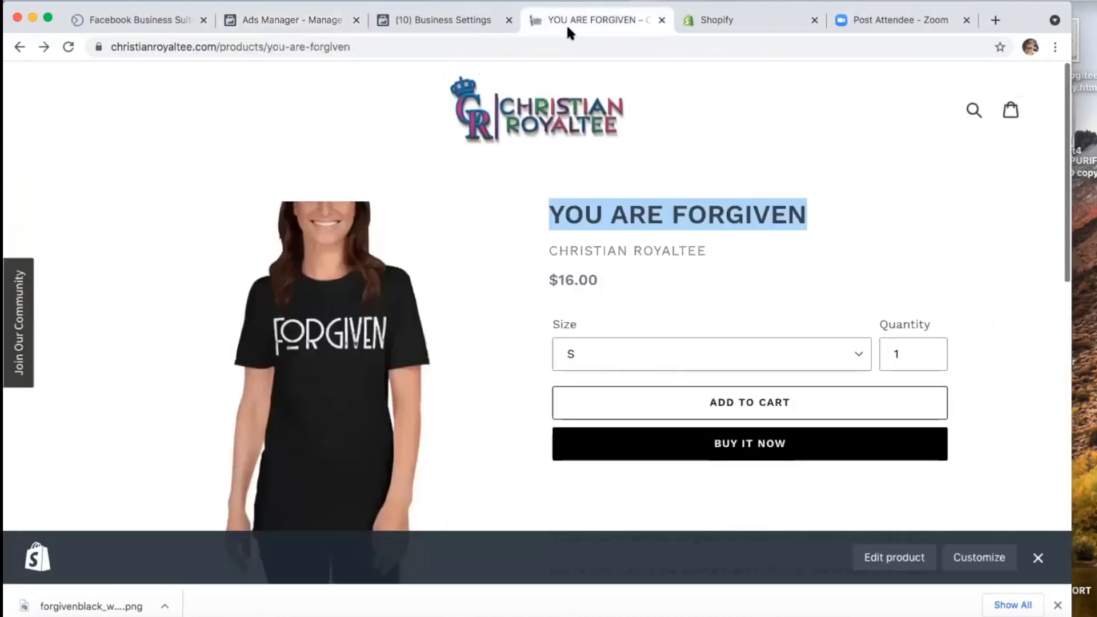
click(364, 47)
click(429, 48)
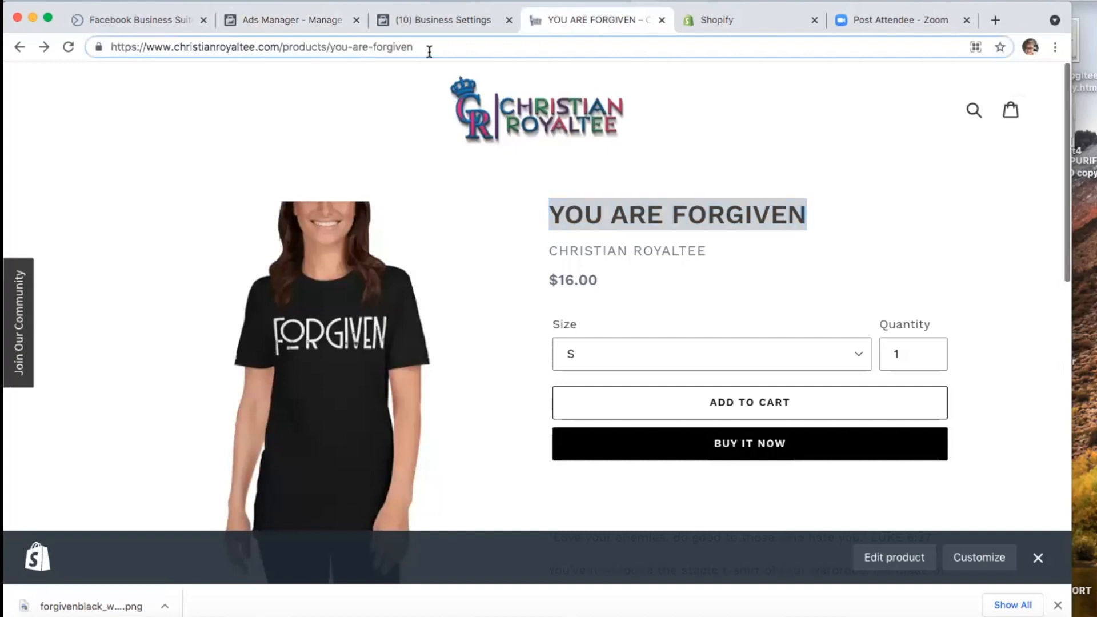
click(409, 18)
click(261, 20)
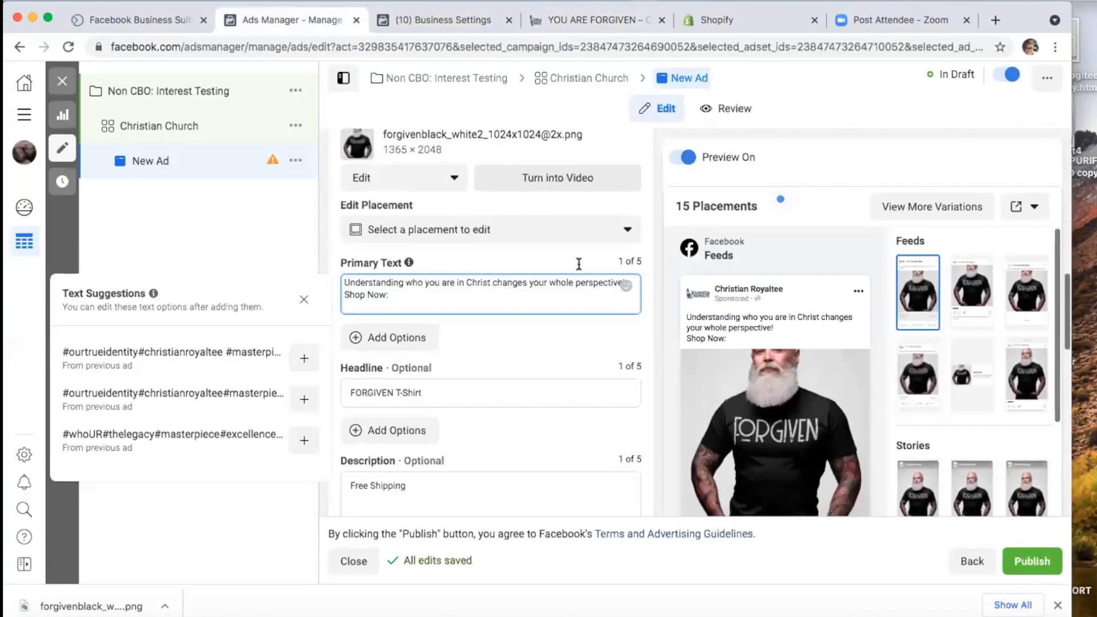
text(YOU ARE FORGIVEN)
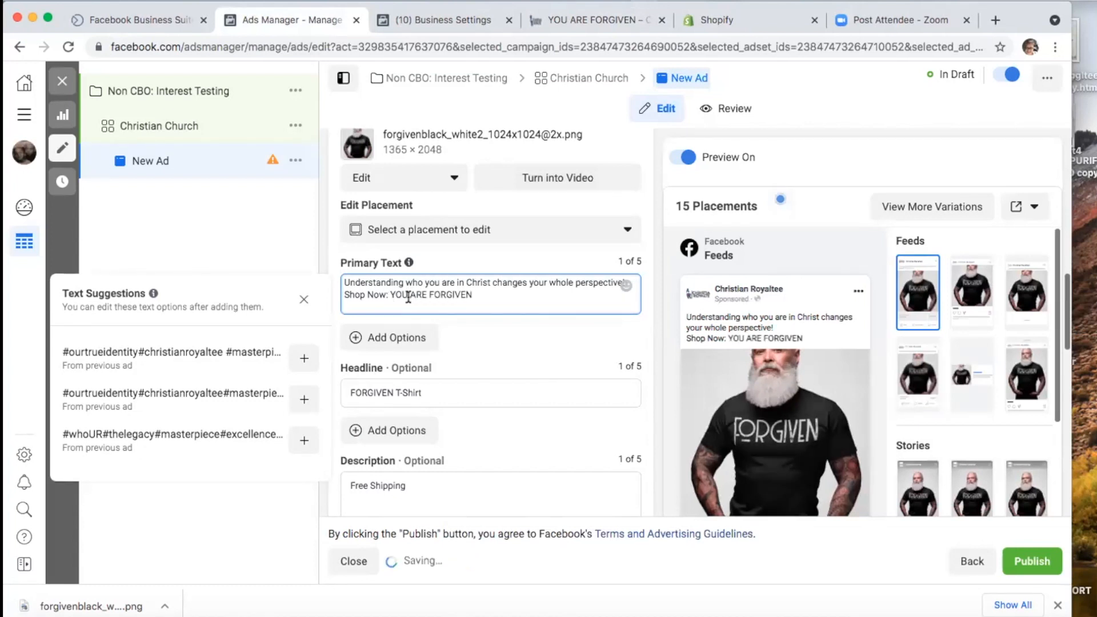
Step: Replace "YOU ARE FORGIVEN" after "Shop Now:" with the copied product page URL and insert a blank line above "Shop Now:"
click(594, 21)
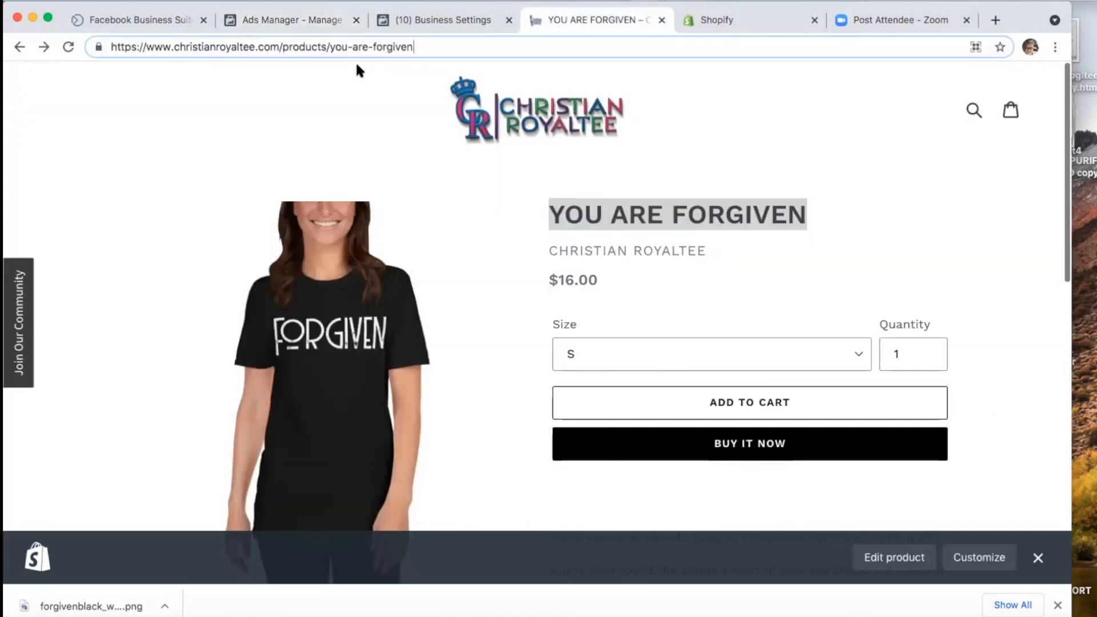
drag(440, 44, 12, 46)
key(super+c)
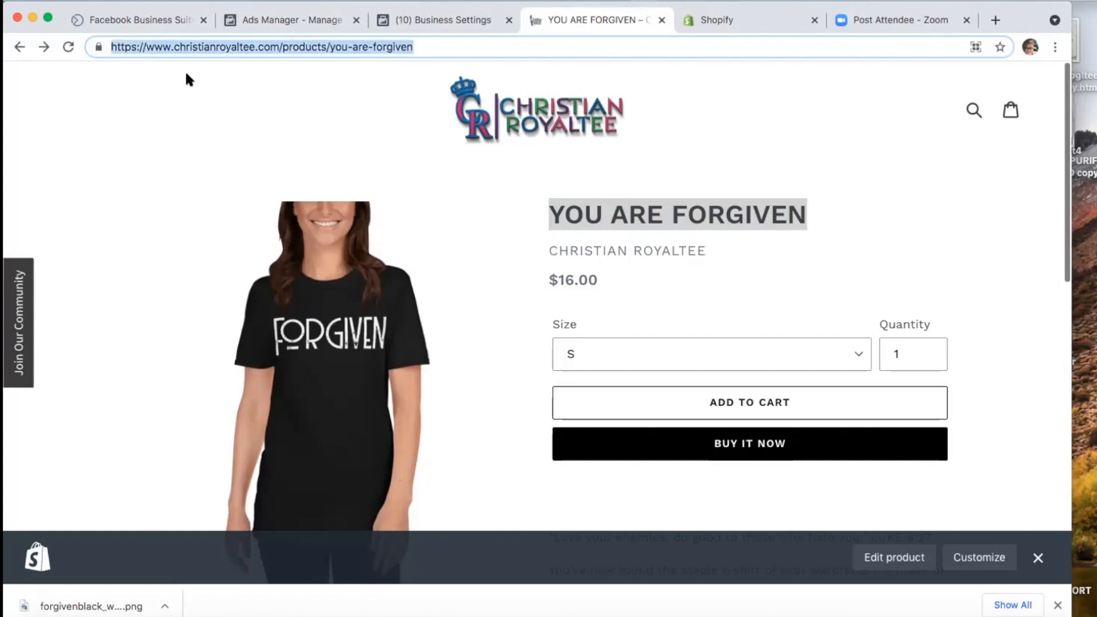
click(234, 16)
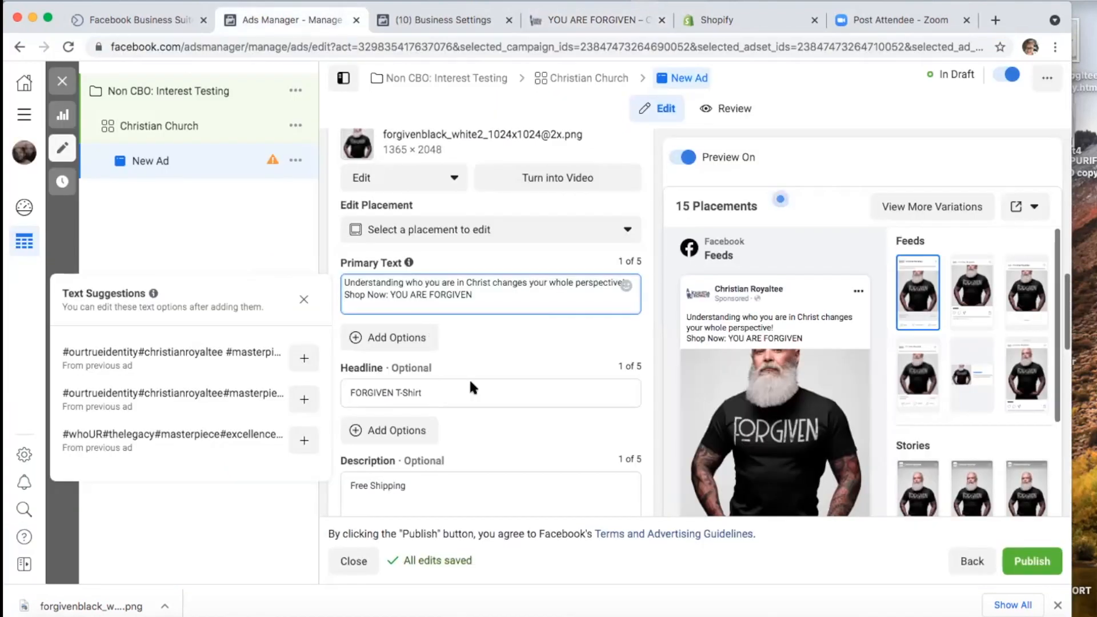
drag(473, 295, 394, 294)
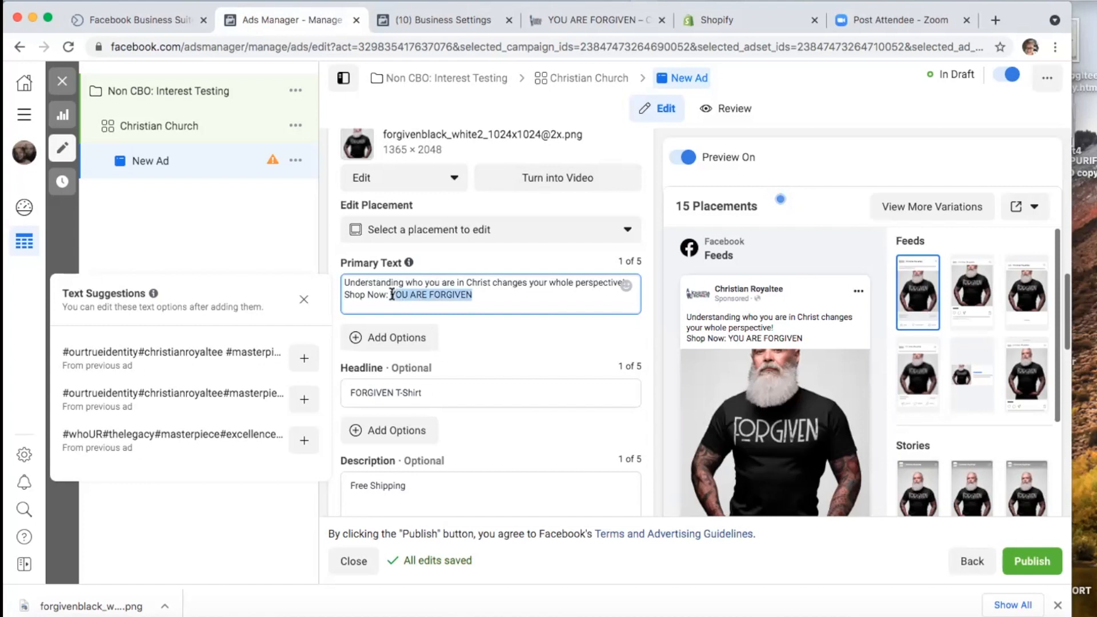
key(super+v)
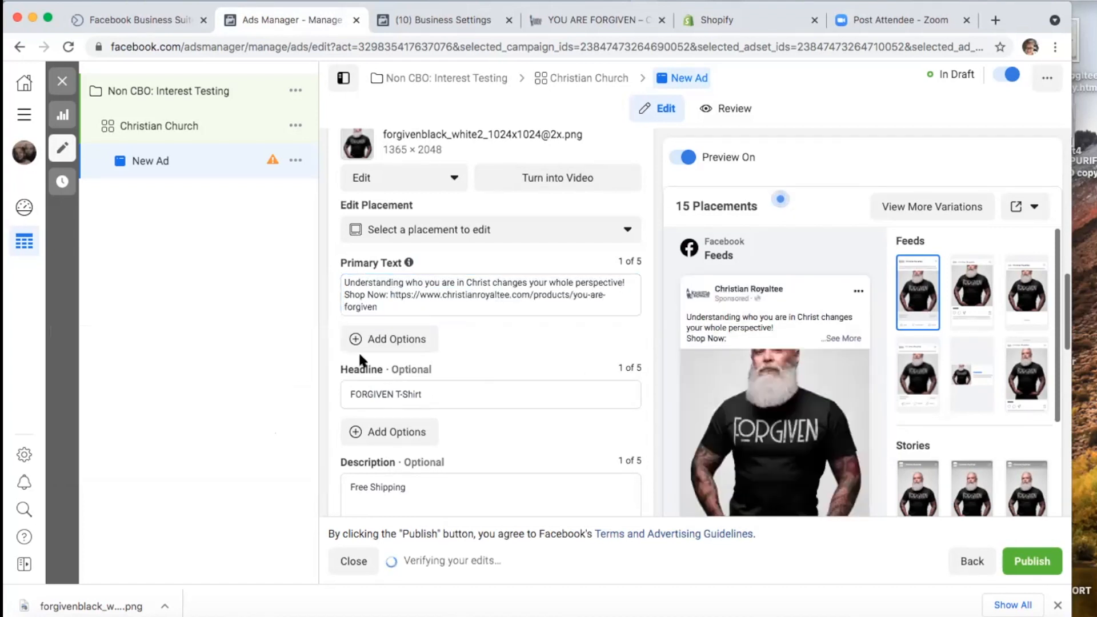
click(345, 294)
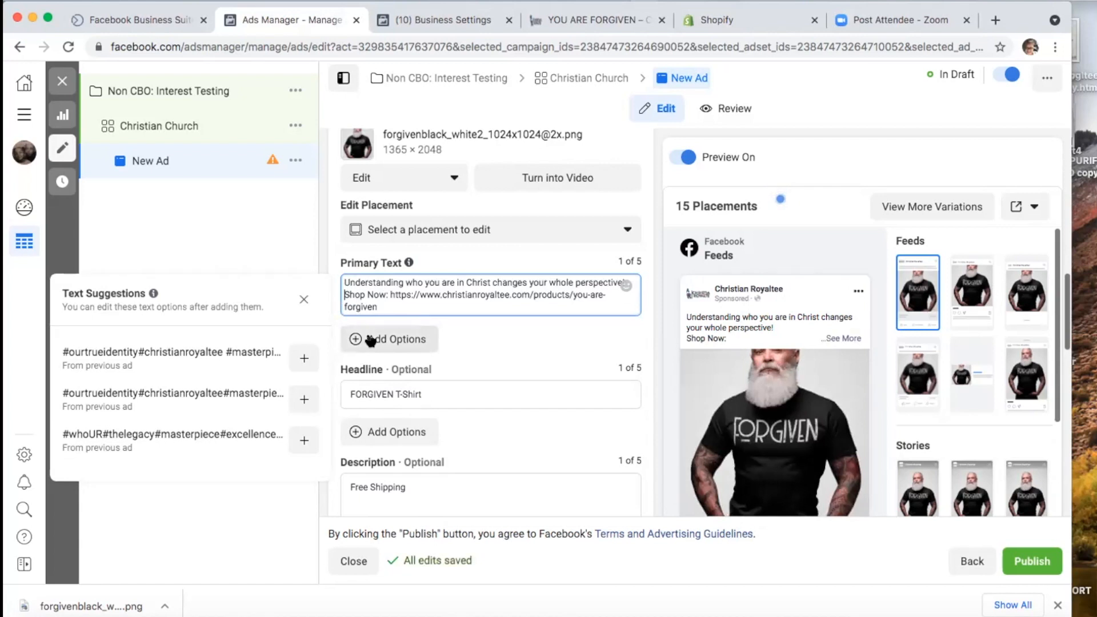
key(Return)
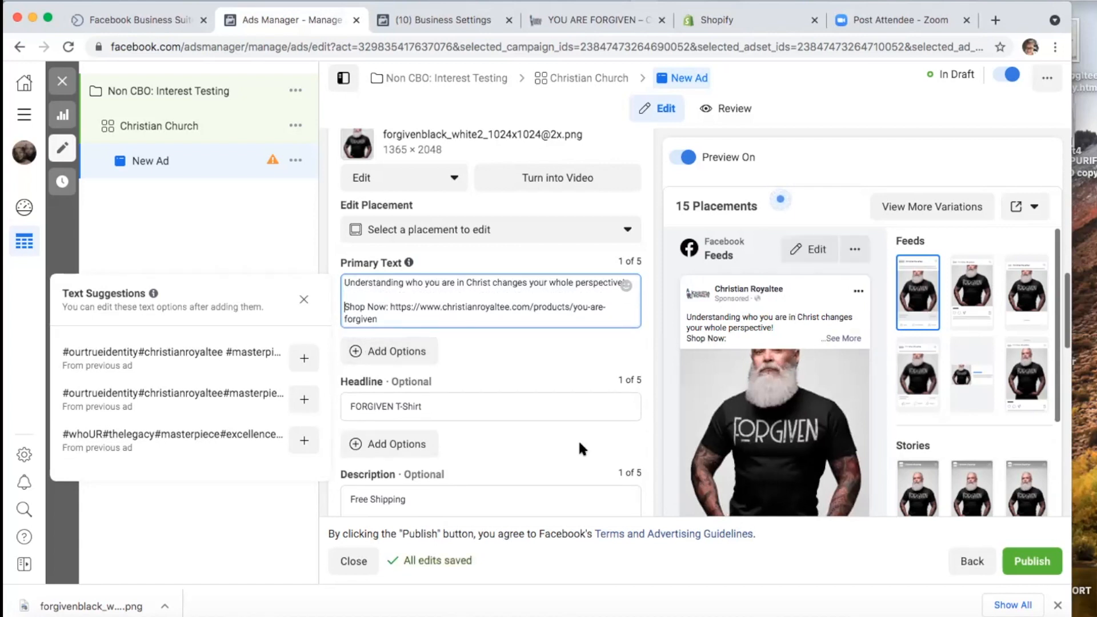
Step: Set the ad's call to action to Shop Now
scroll(581, 449, down, 3)
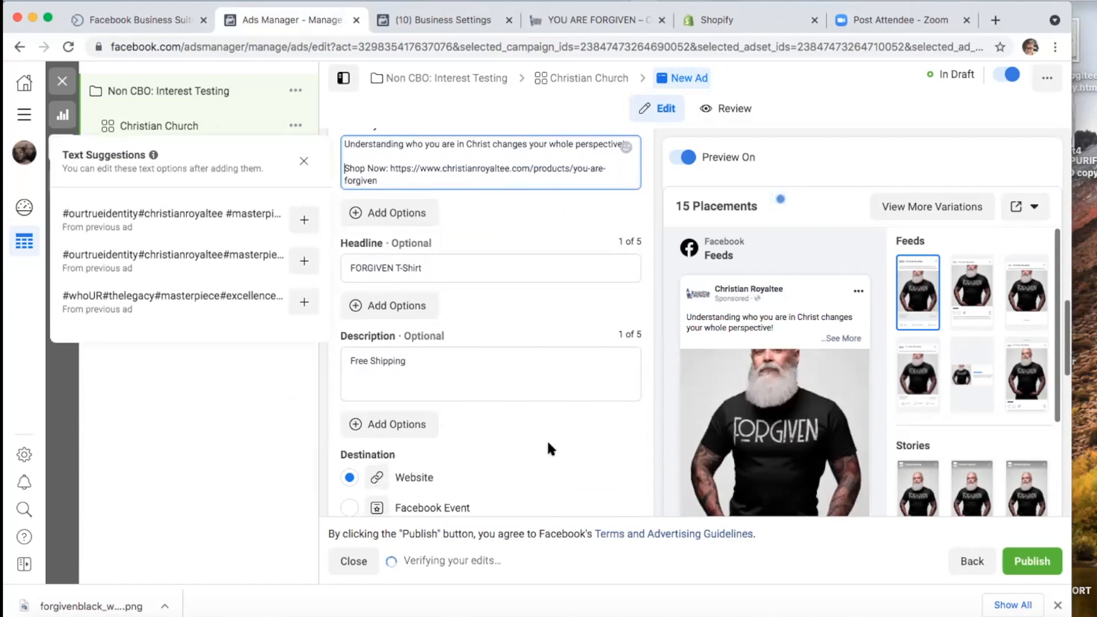
scroll(547, 448, down, 4)
scroll(552, 450, down, 1)
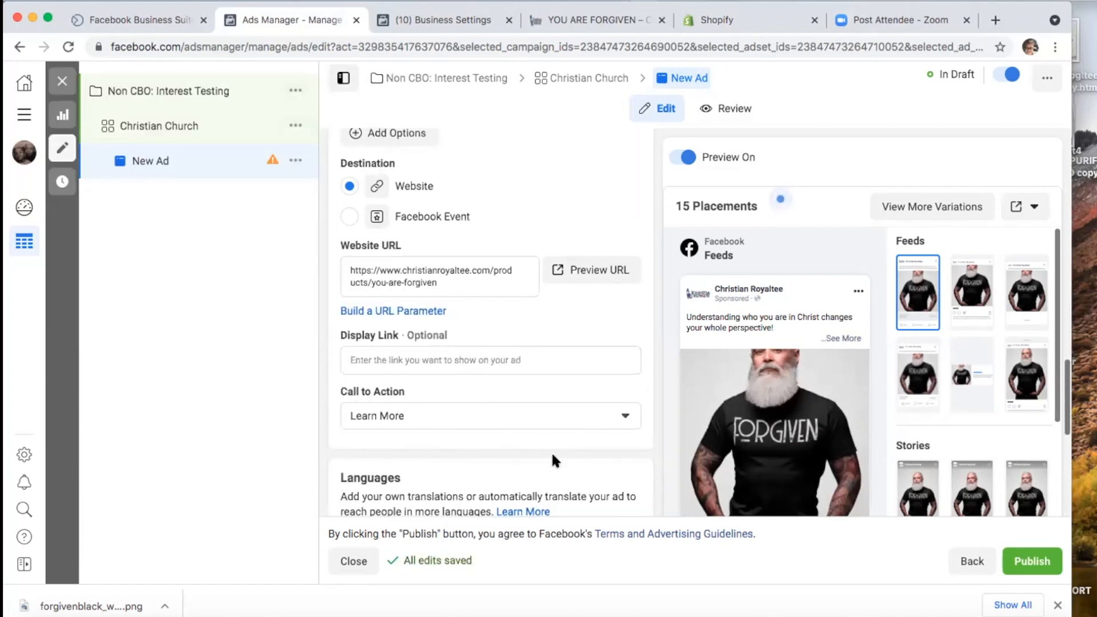
scroll(552, 460, down, 2)
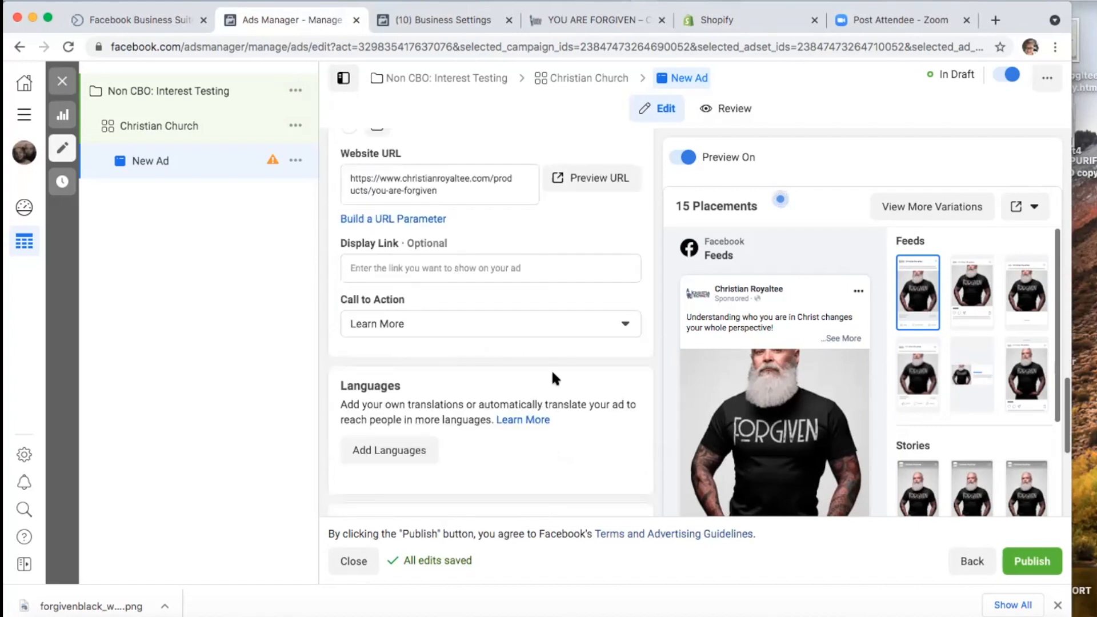
click(531, 324)
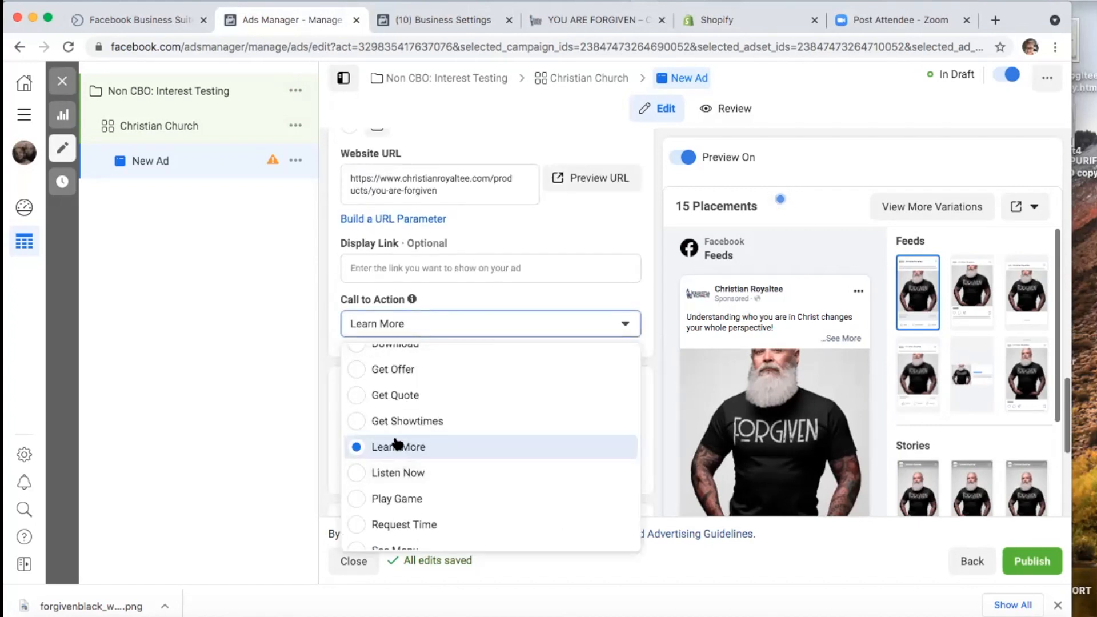
scroll(397, 503, up, 1)
scroll(397, 503, down, 2)
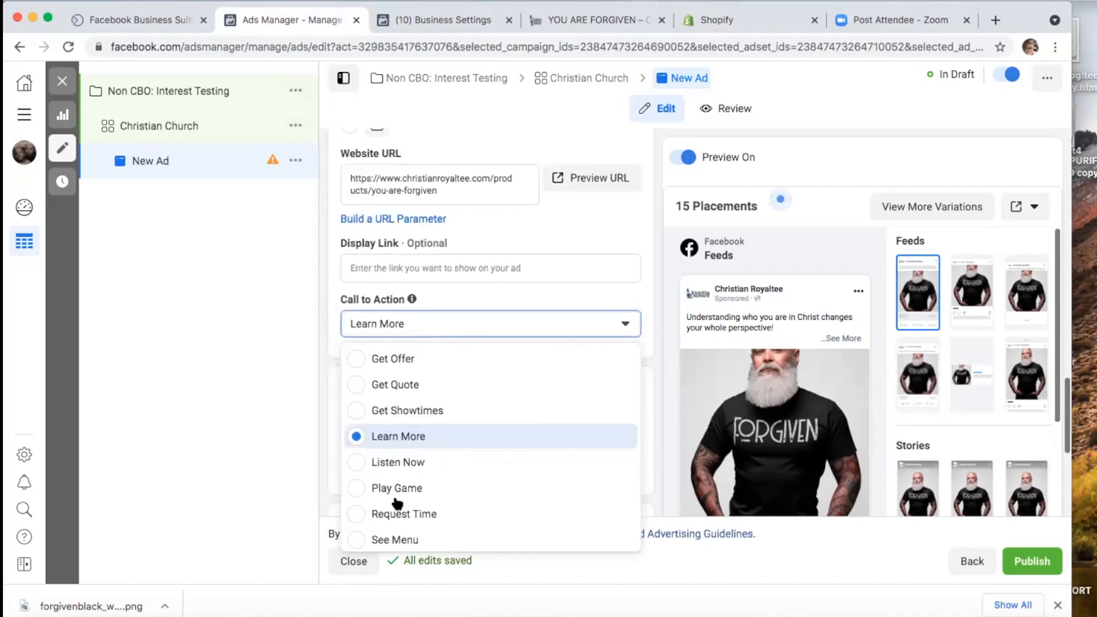
click(602, 547)
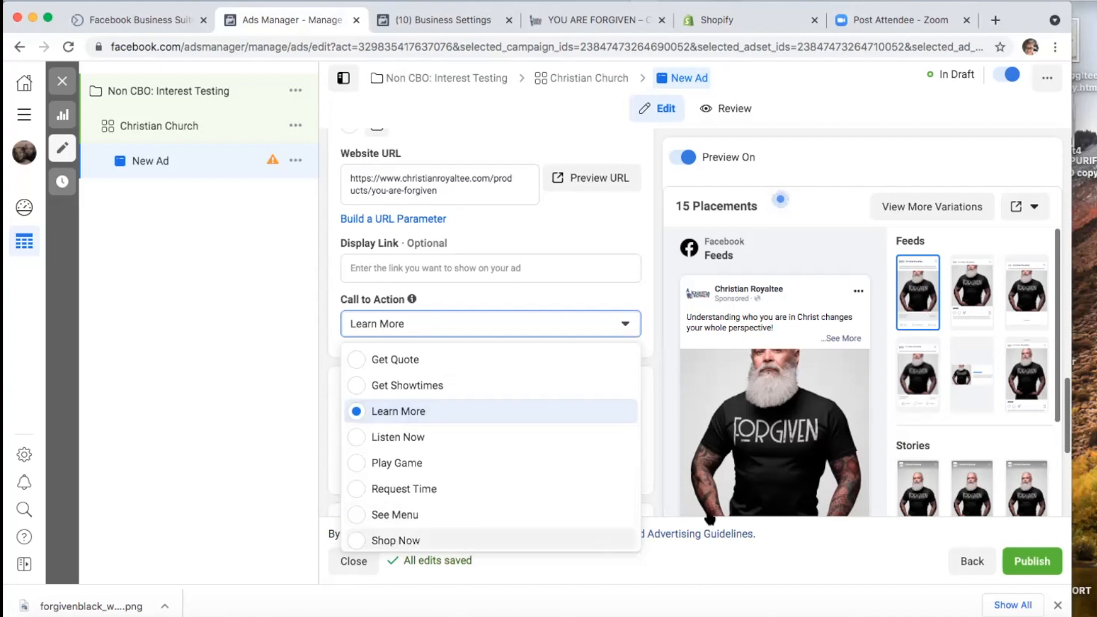
Step: Copy "Understanding who you are in Christ" from the primary text and use it as the ad name
scroll(577, 431, down, 5)
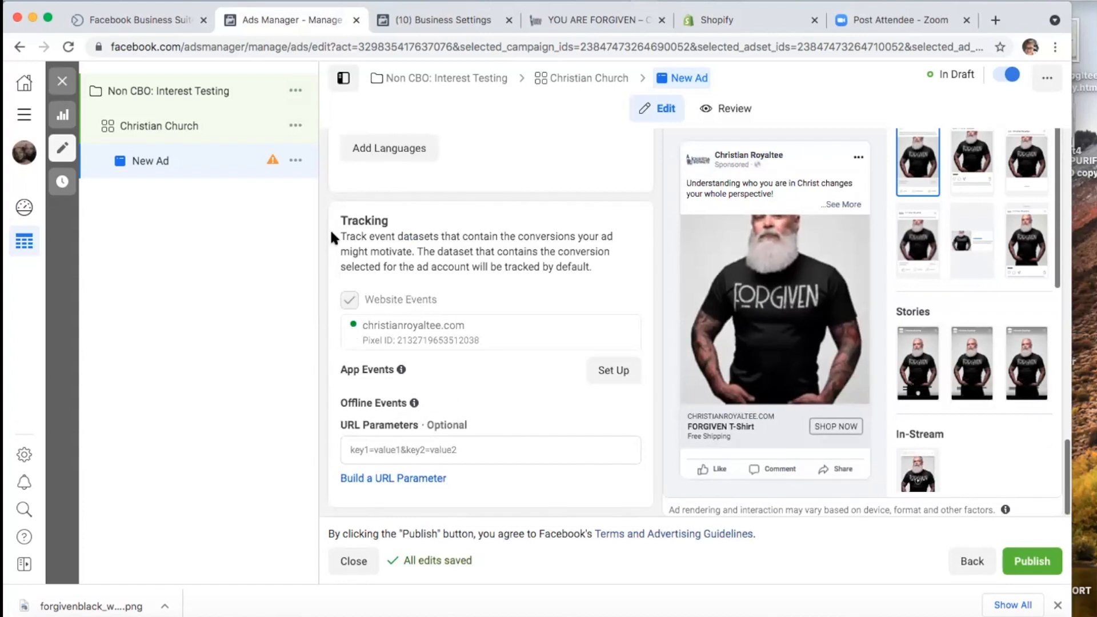
scroll(454, 300, up, 7)
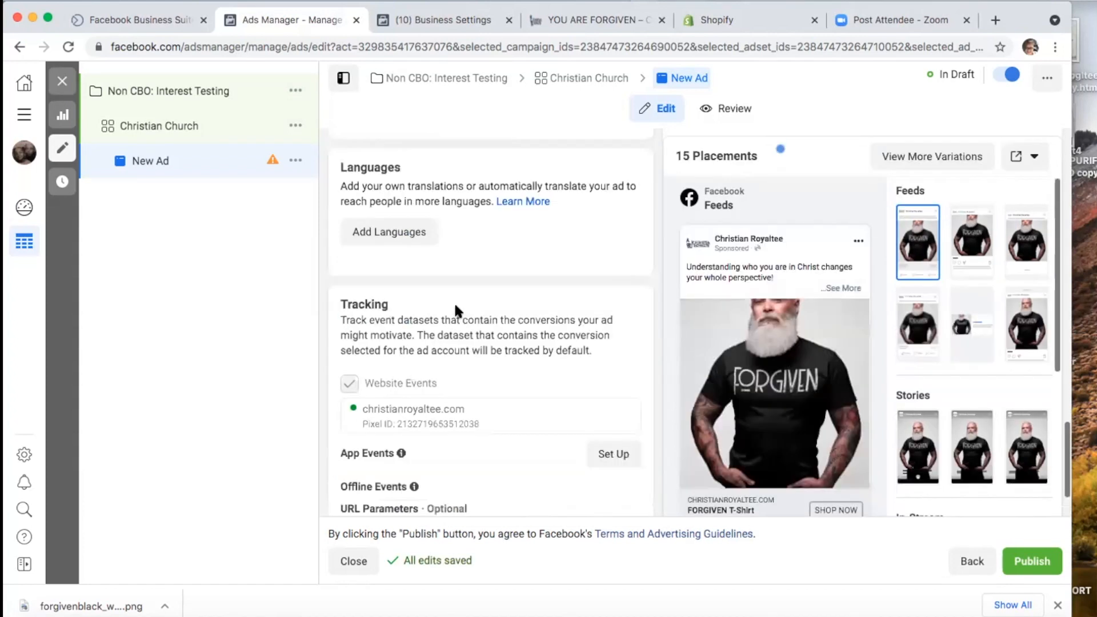
scroll(453, 300, up, 5)
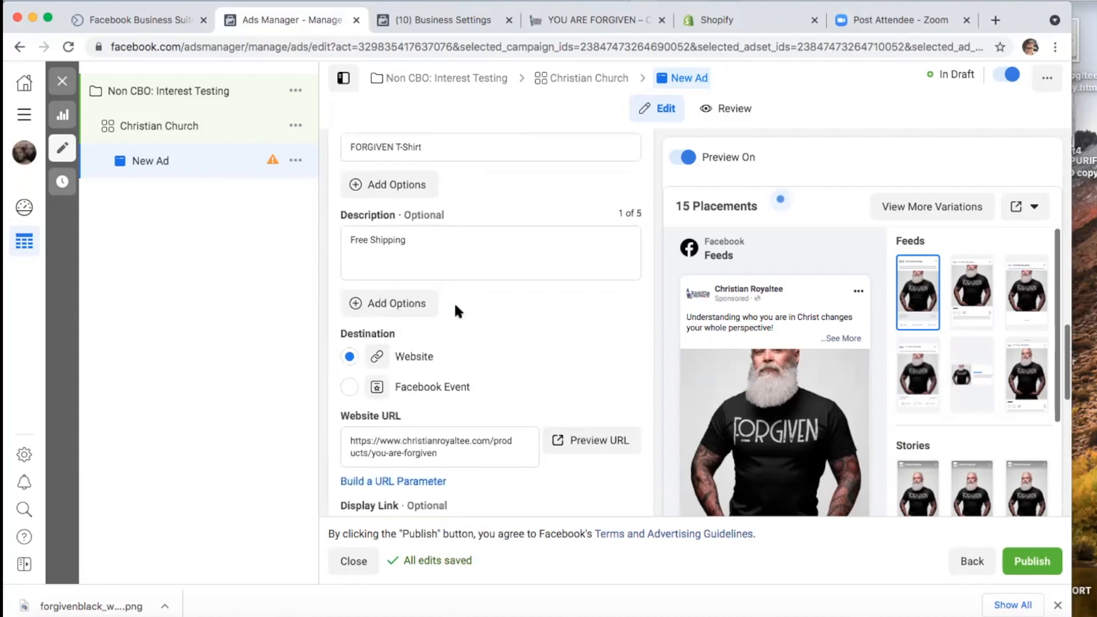
scroll(428, 177, up, 2)
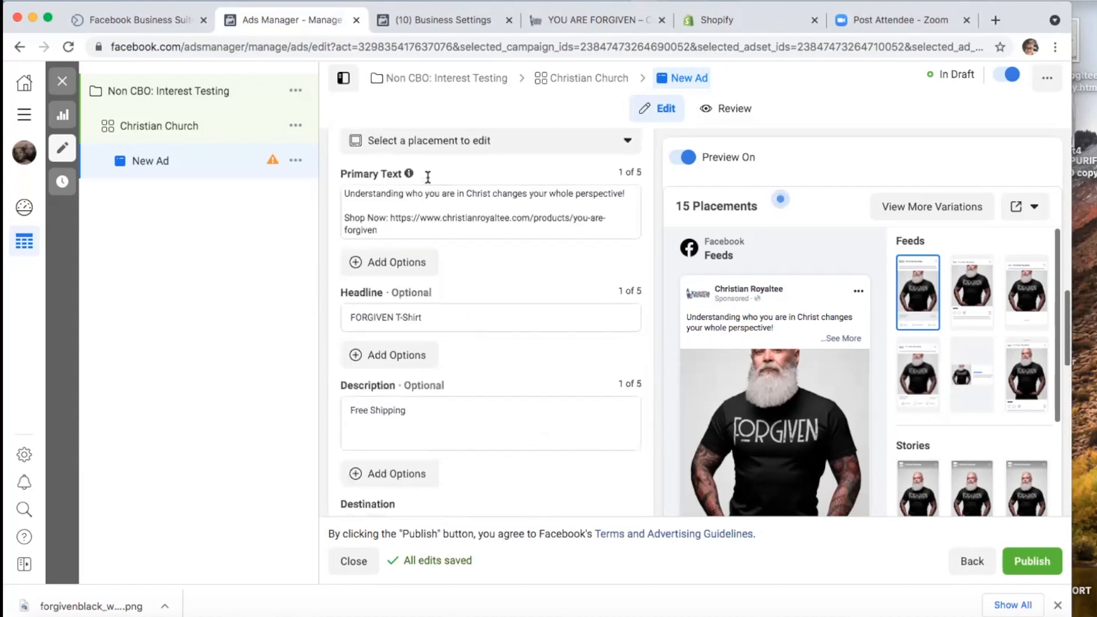
drag(318, 194, 429, 193)
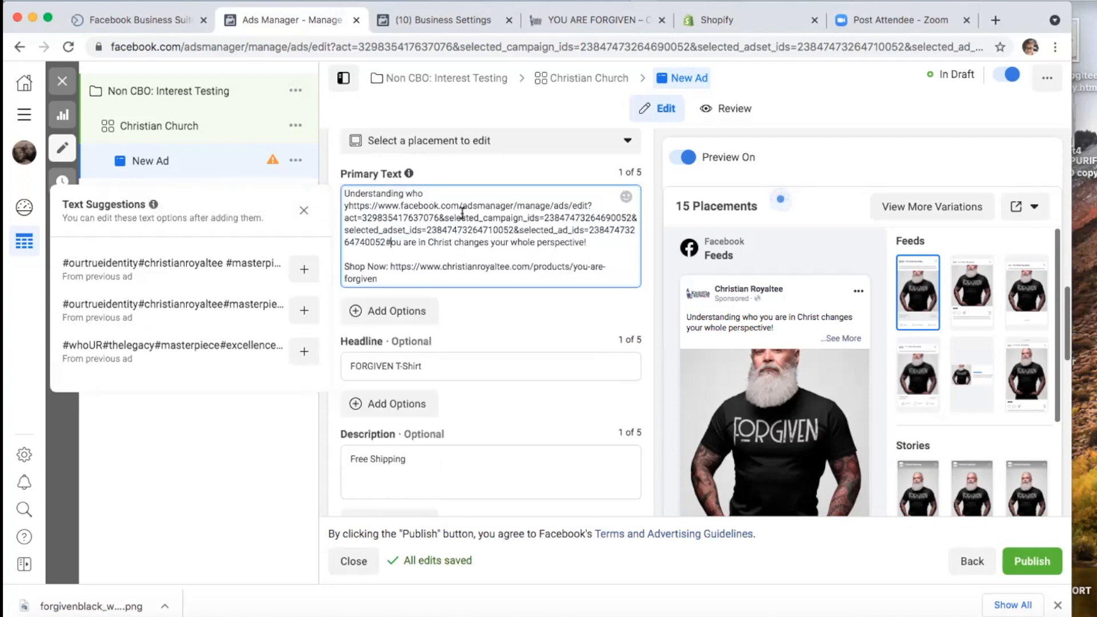
key(super+z)
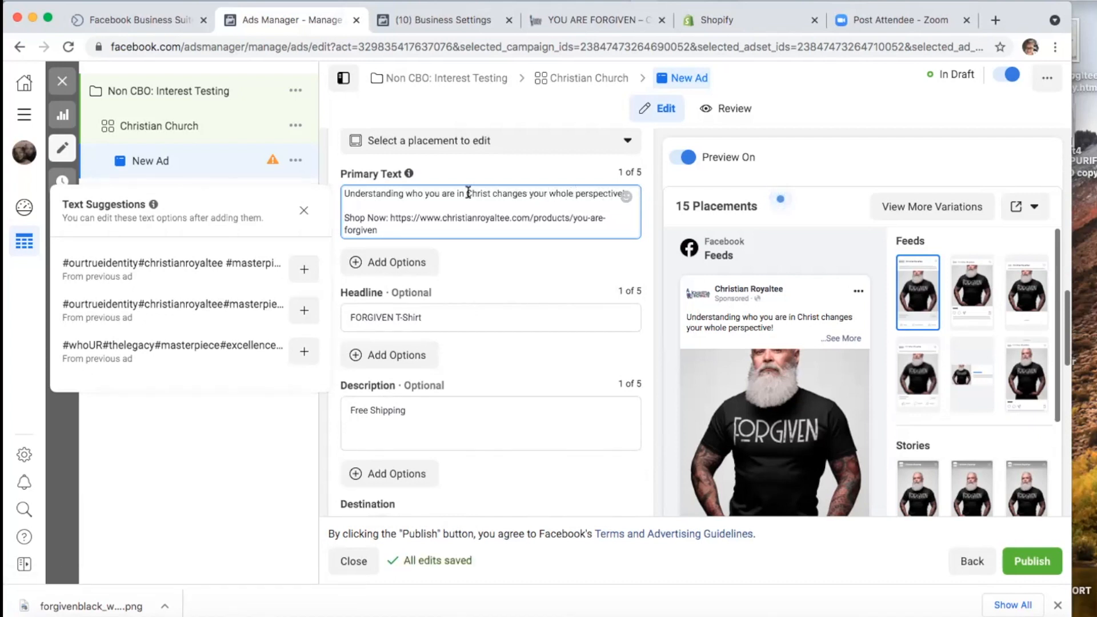
drag(490, 189, 350, 195)
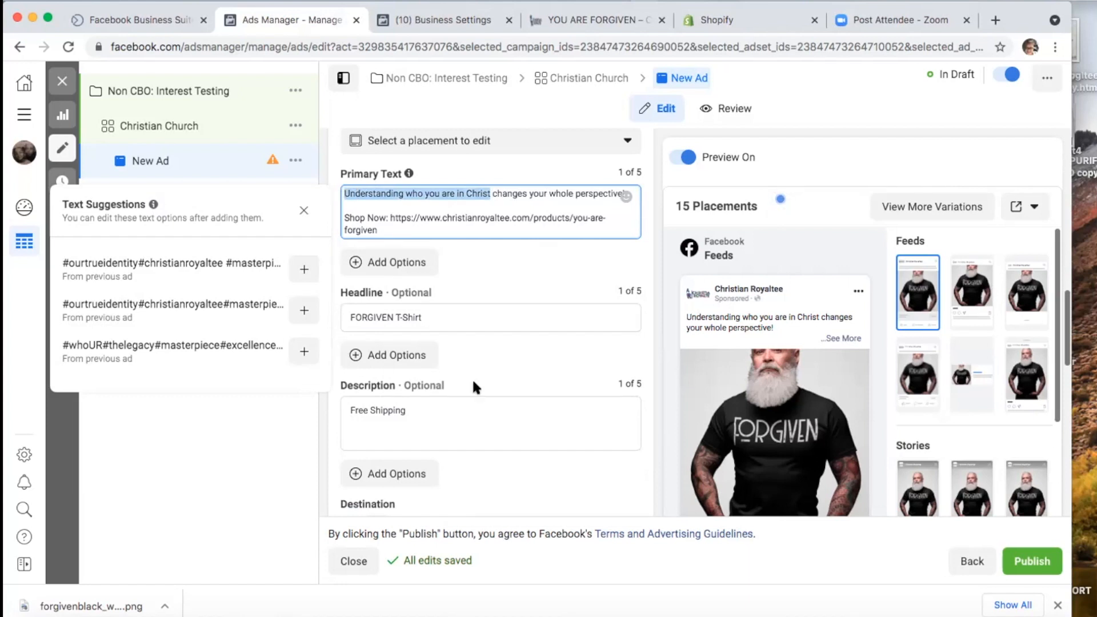
scroll(477, 388, up, 13)
click(442, 188)
drag(429, 191, 349, 193)
text(Understanding who you are in Christ)
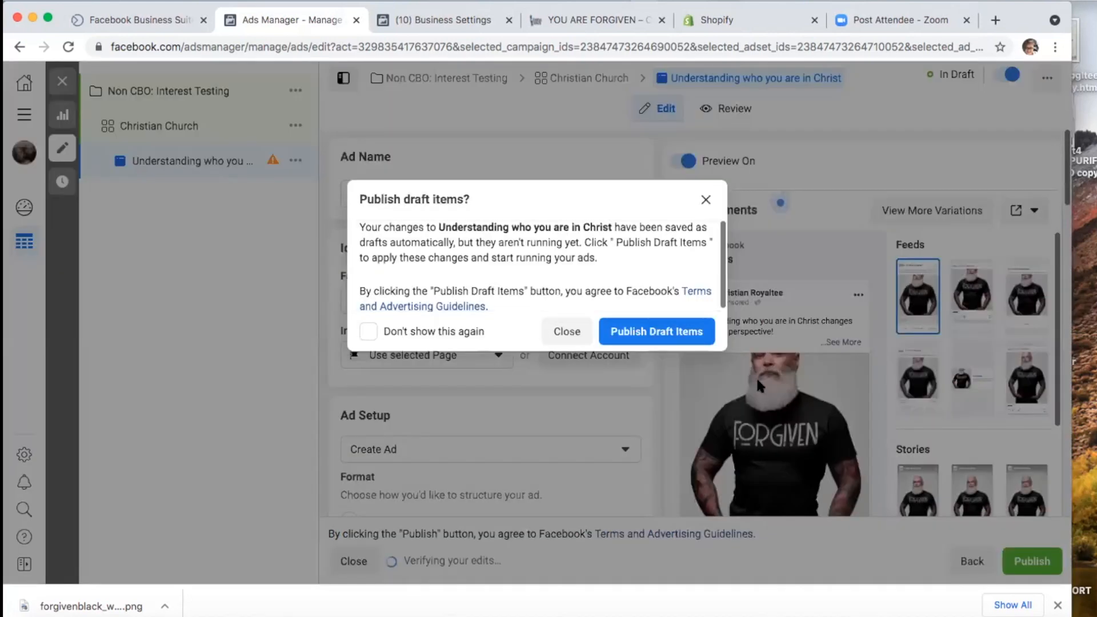
Step: Leave the ad editor without publishing the draft items, opt out of seeing the publish prompt again, and deselect the ad in the list
click(426, 332)
click(566, 332)
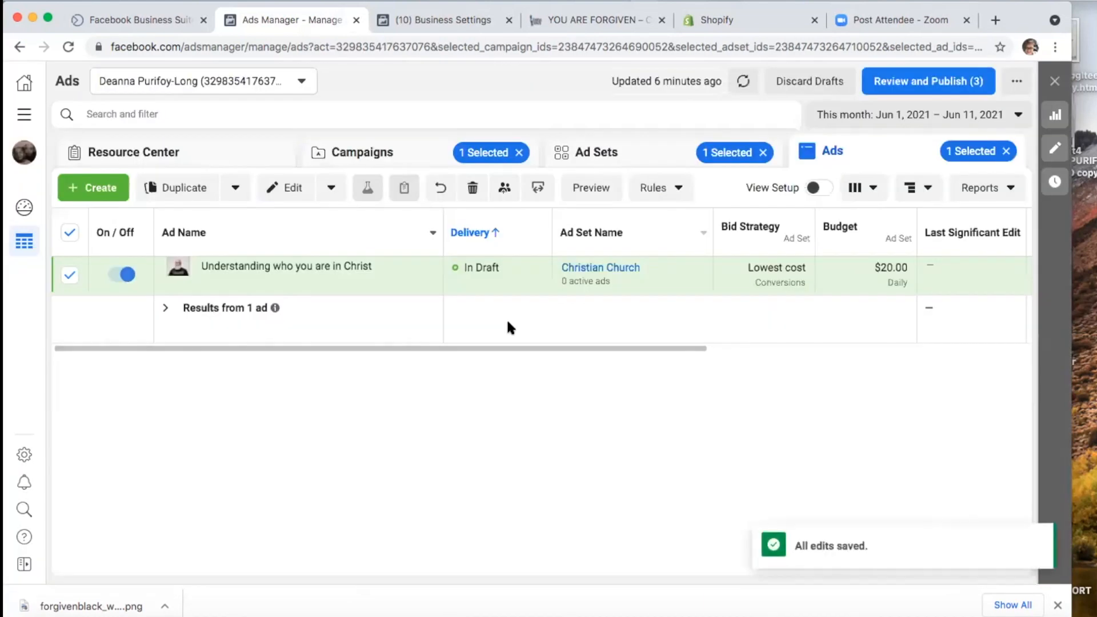
click(69, 275)
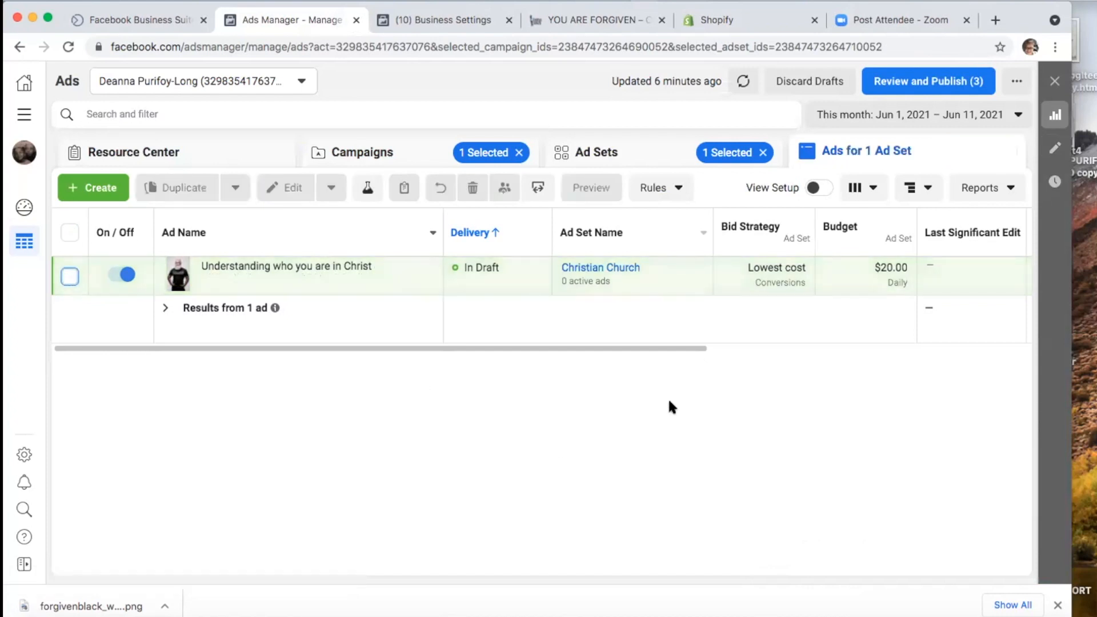
Step: Open YouTube in a new browser tab and search for "chase chappell"
click(720, 12)
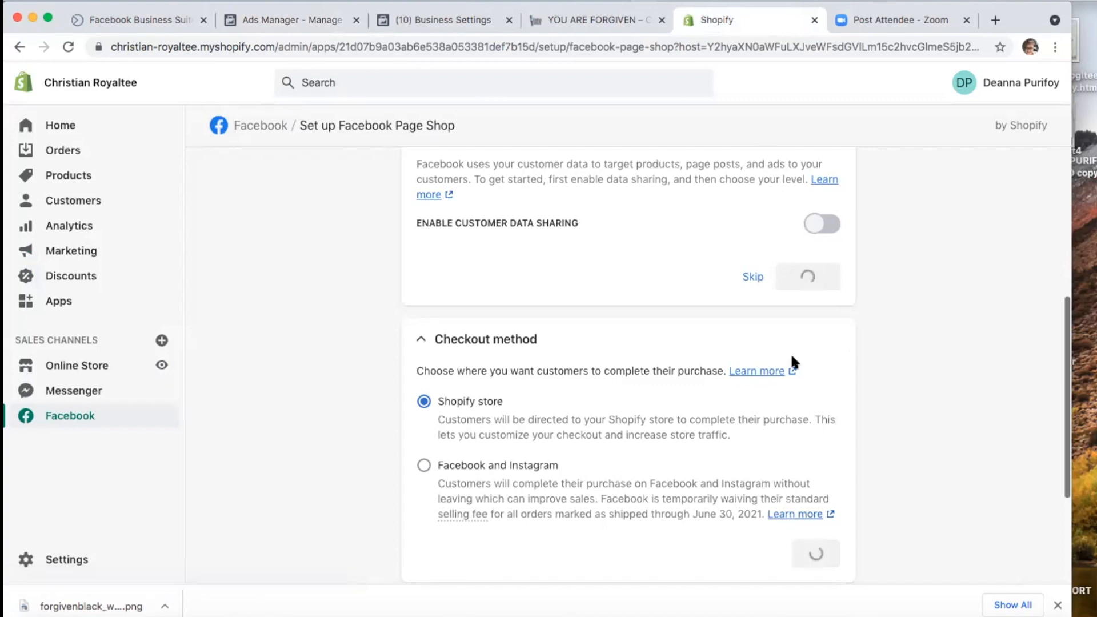
click(995, 20)
text(youtube.com)
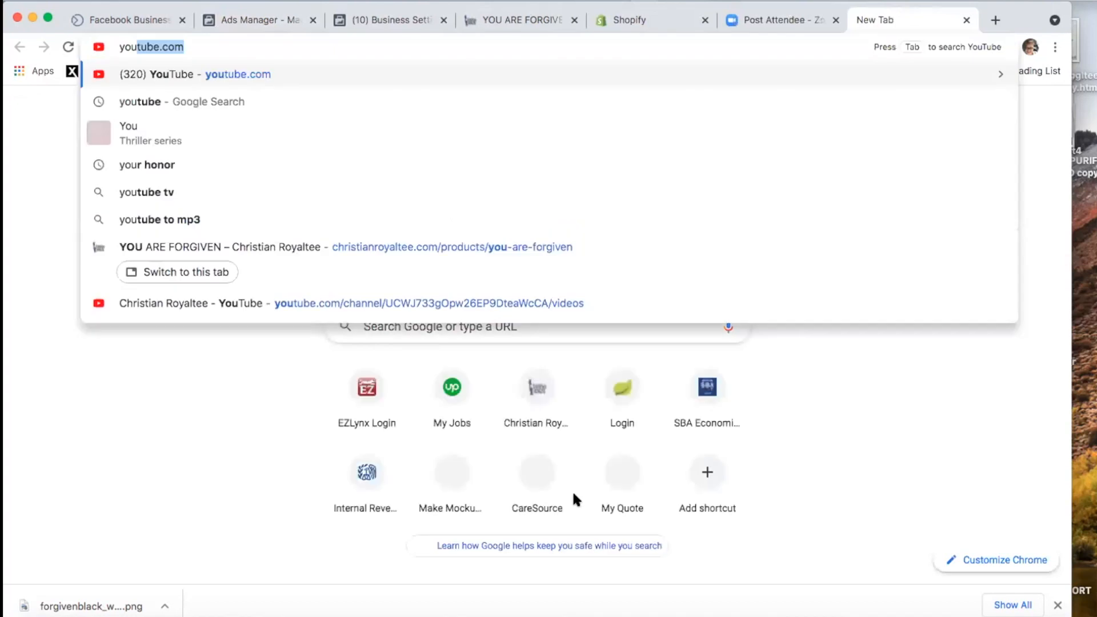
key(Return)
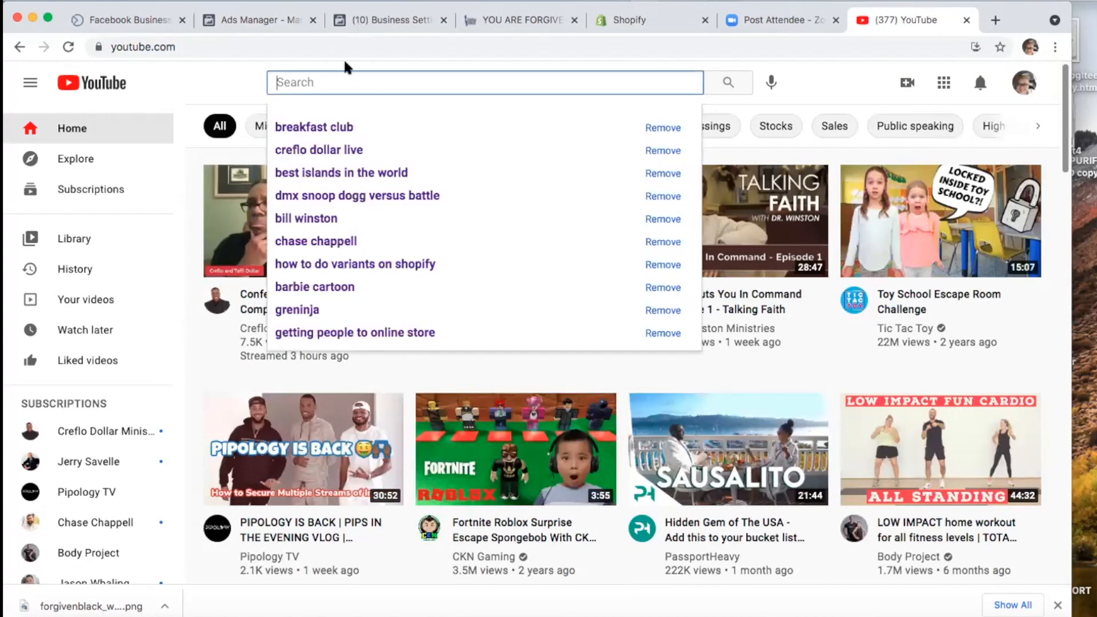
text(chase chappell)
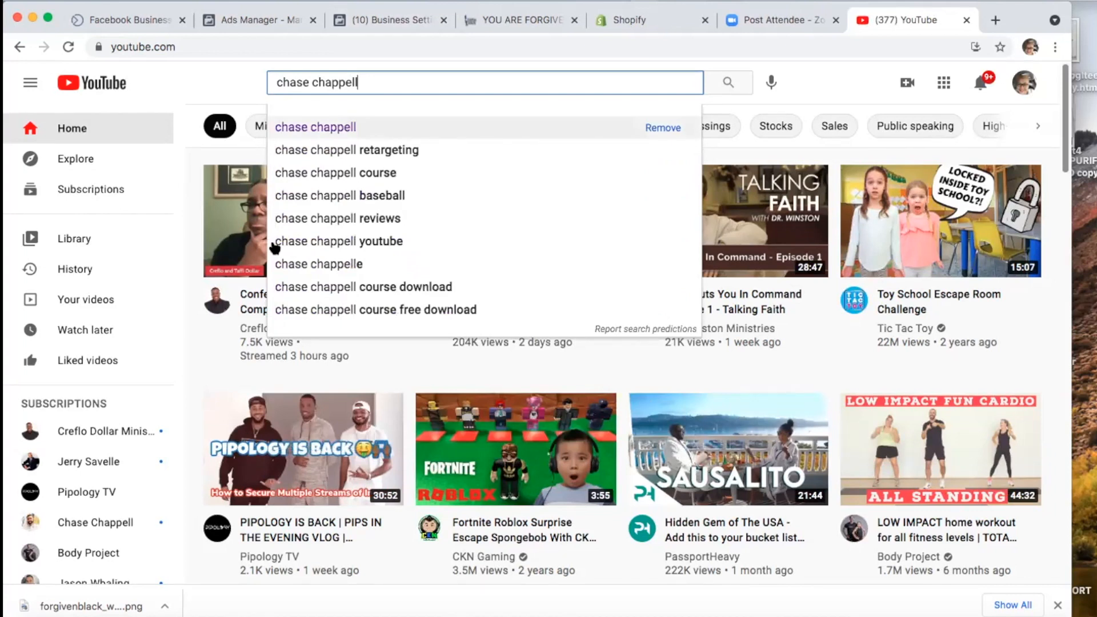
key(Return)
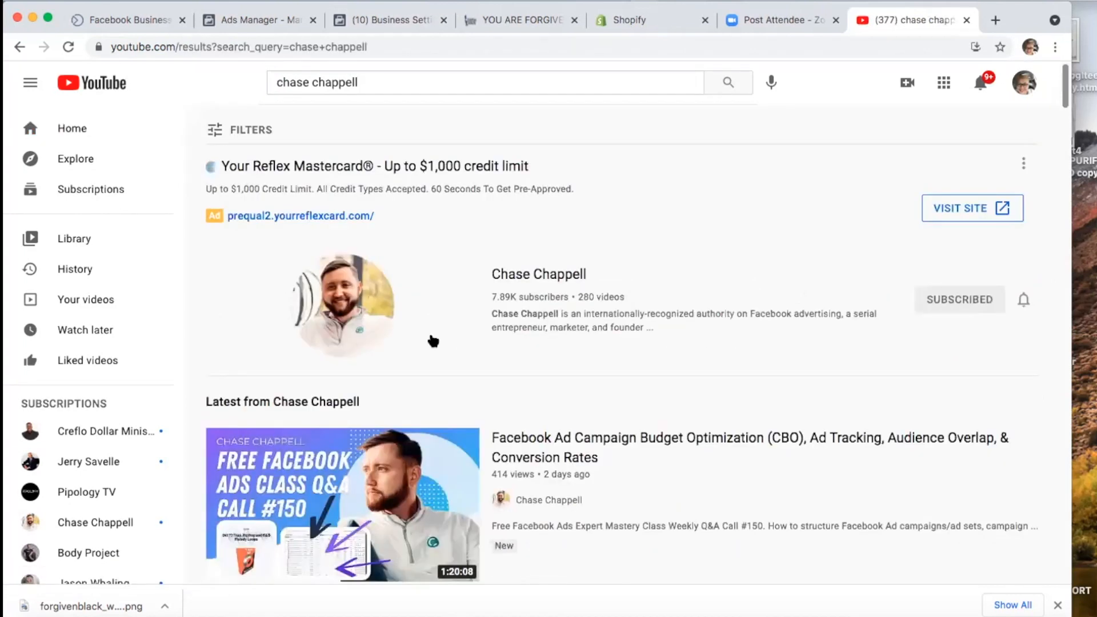
Step: Search YouTube for "chase chappell shopify tracking" and look through the matching tutorial videos
click(433, 80)
text(s)
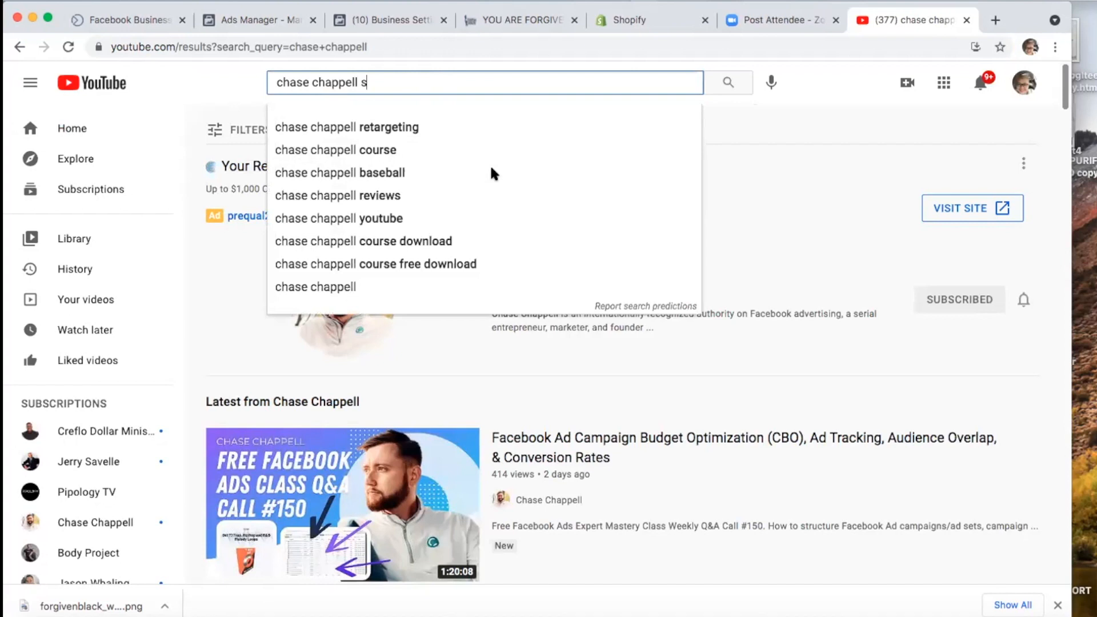
text(hopify tracking)
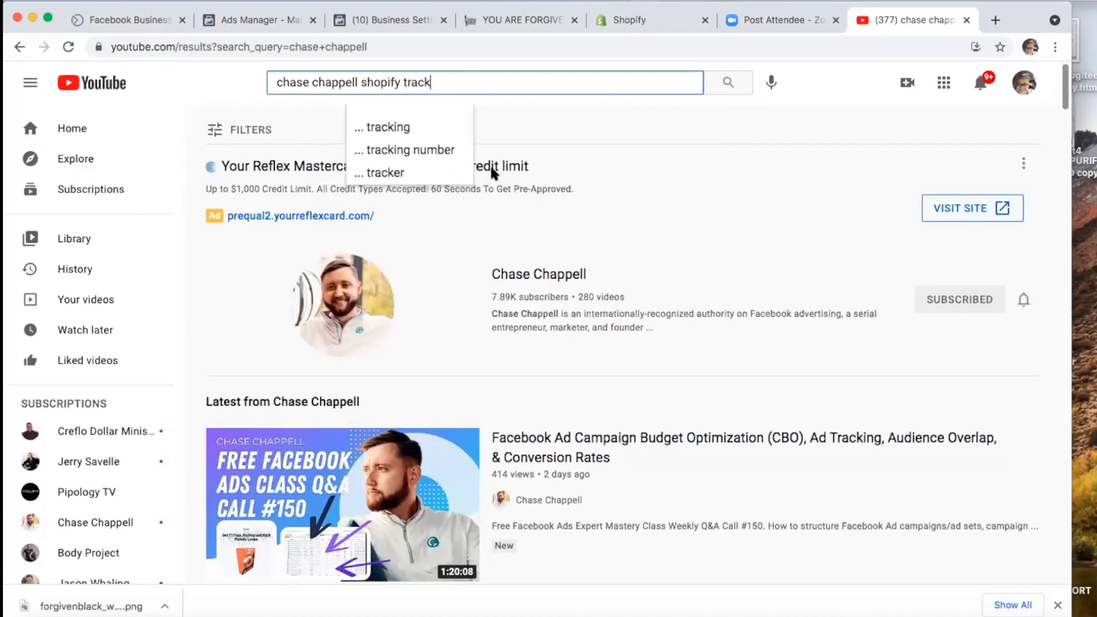
key(Return)
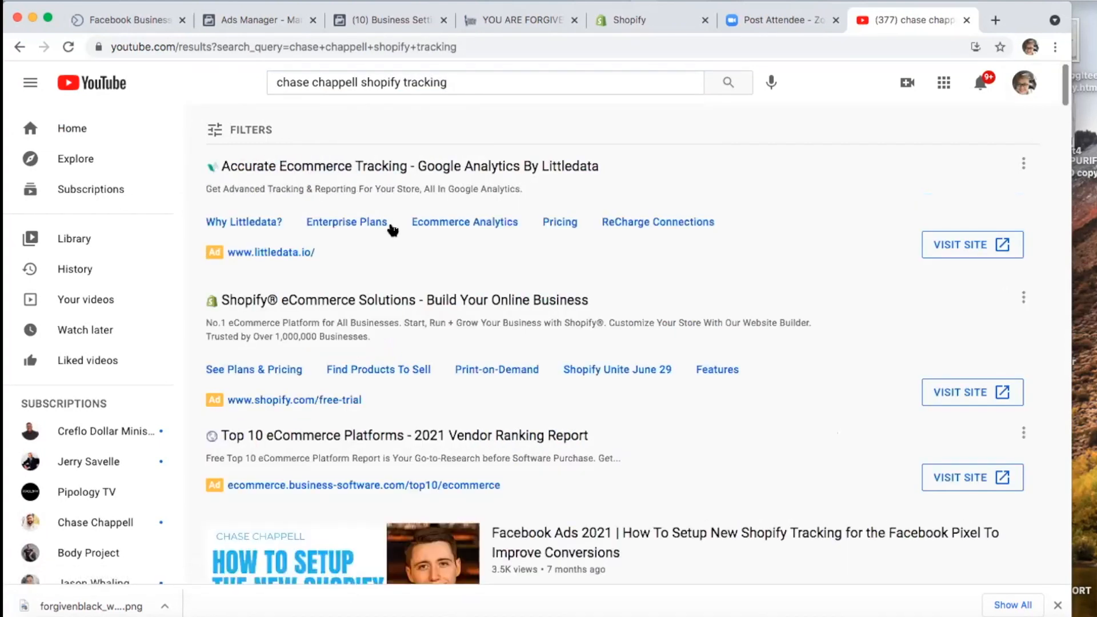
scroll(413, 486, down, 3)
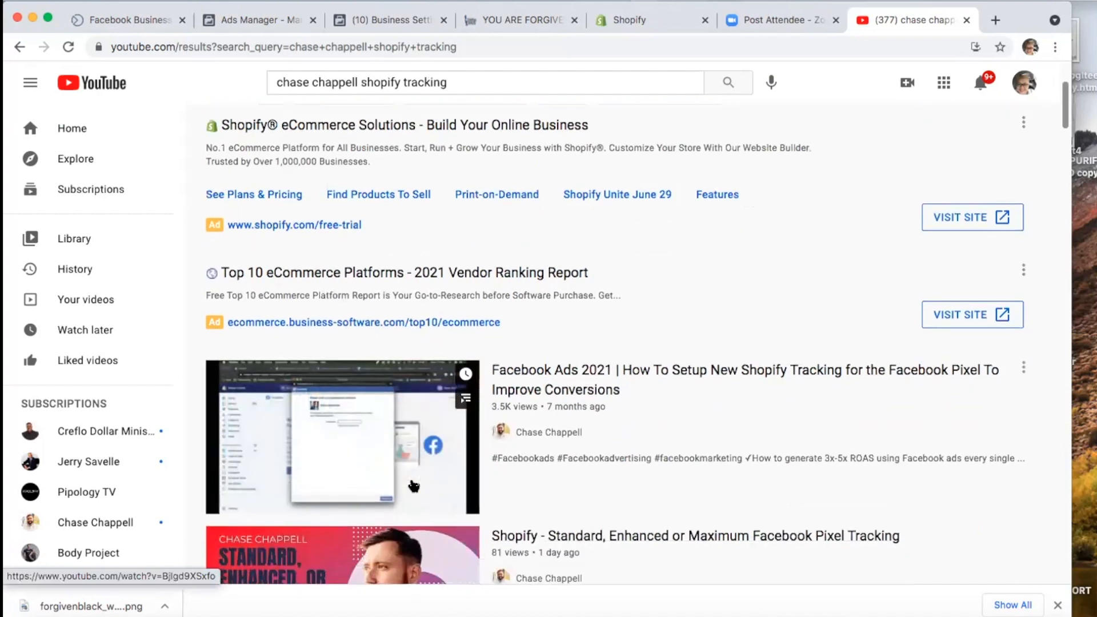
scroll(416, 435, down, 2)
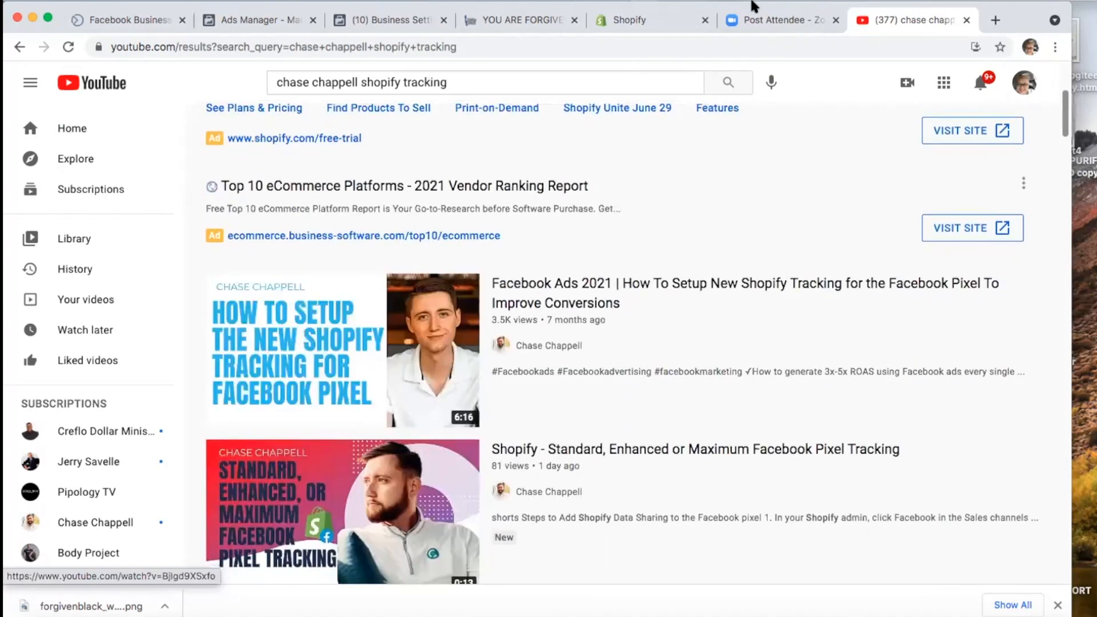
Step: Open chasechappell.com/resources in a new browser tab
click(995, 21)
text(c)
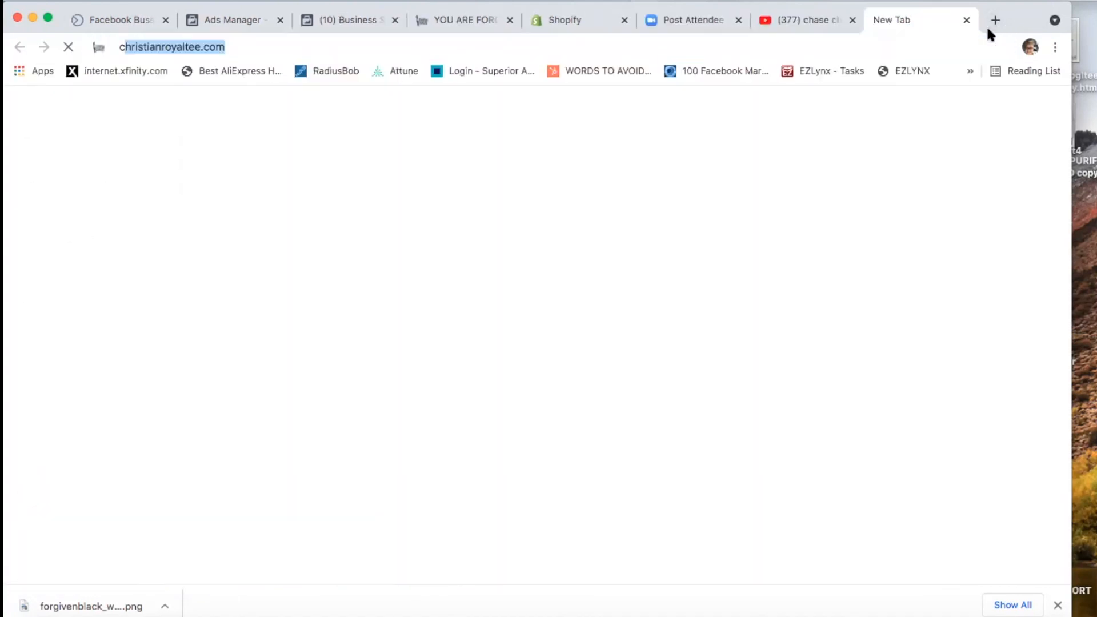
text(hasechappell)
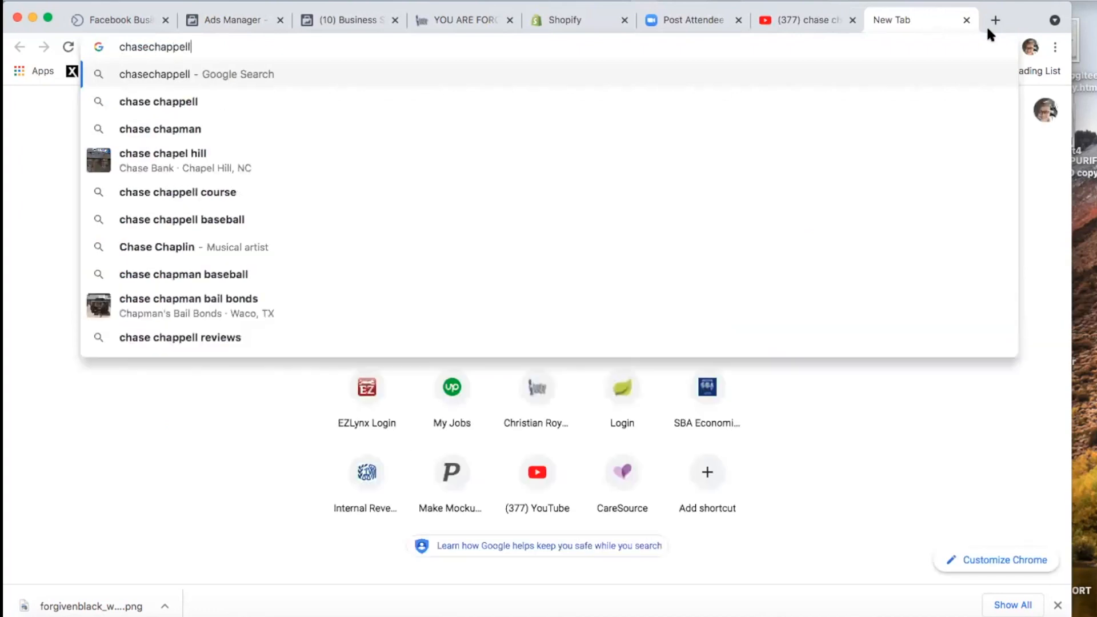
text(.com)
text(/resource)
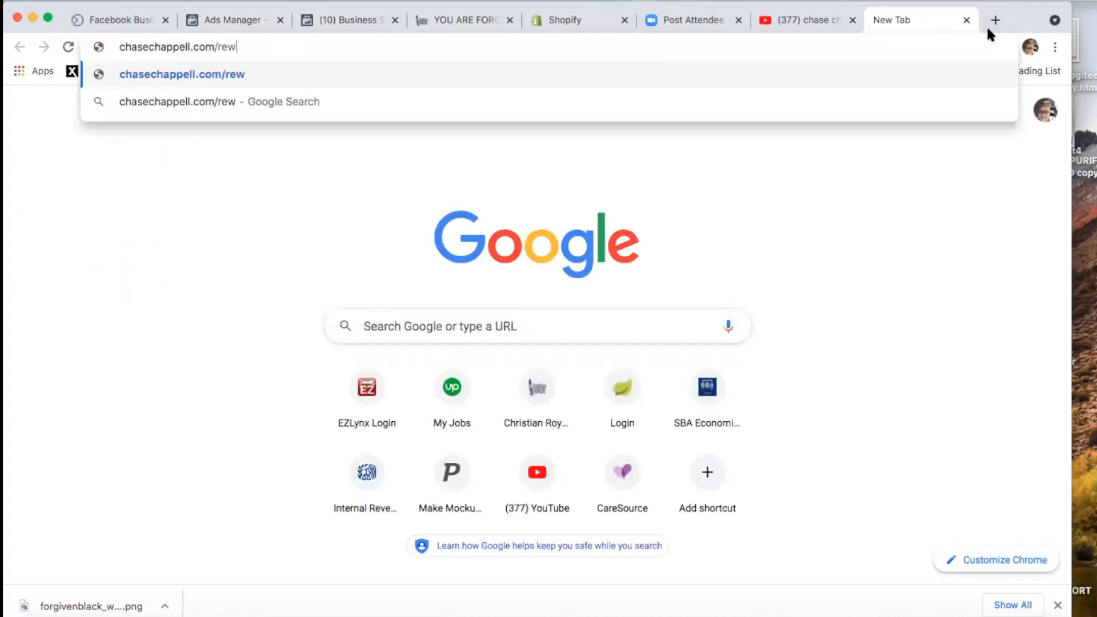
text(s)
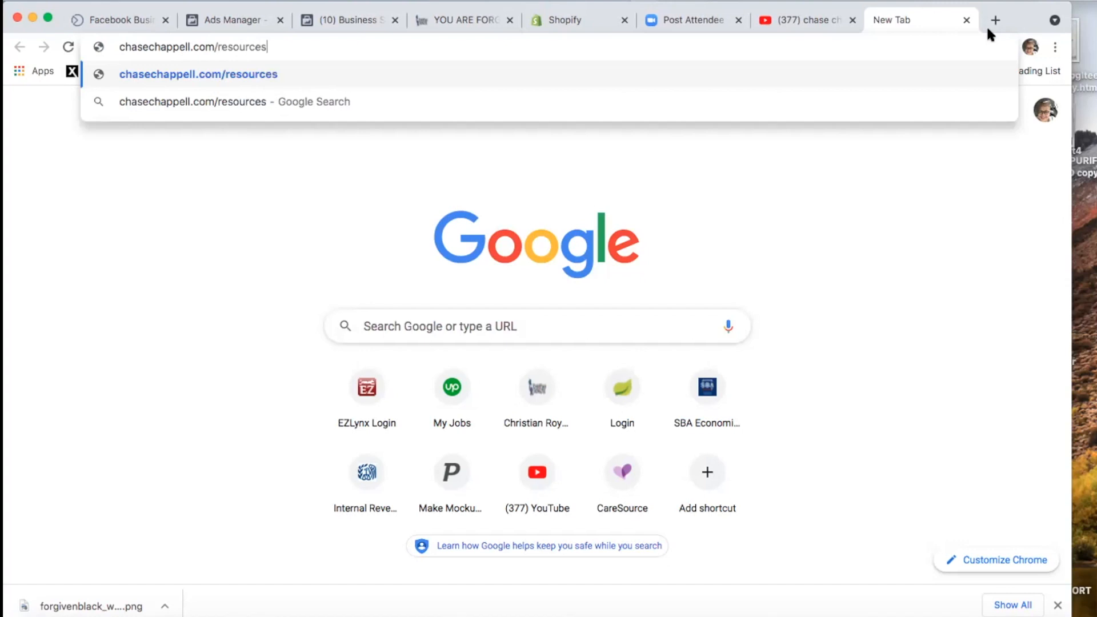
key(Return)
Step: Return to Ads Manager and duplicate the Understanding who you are in Christ ad once within its original campaign
click(327, 25)
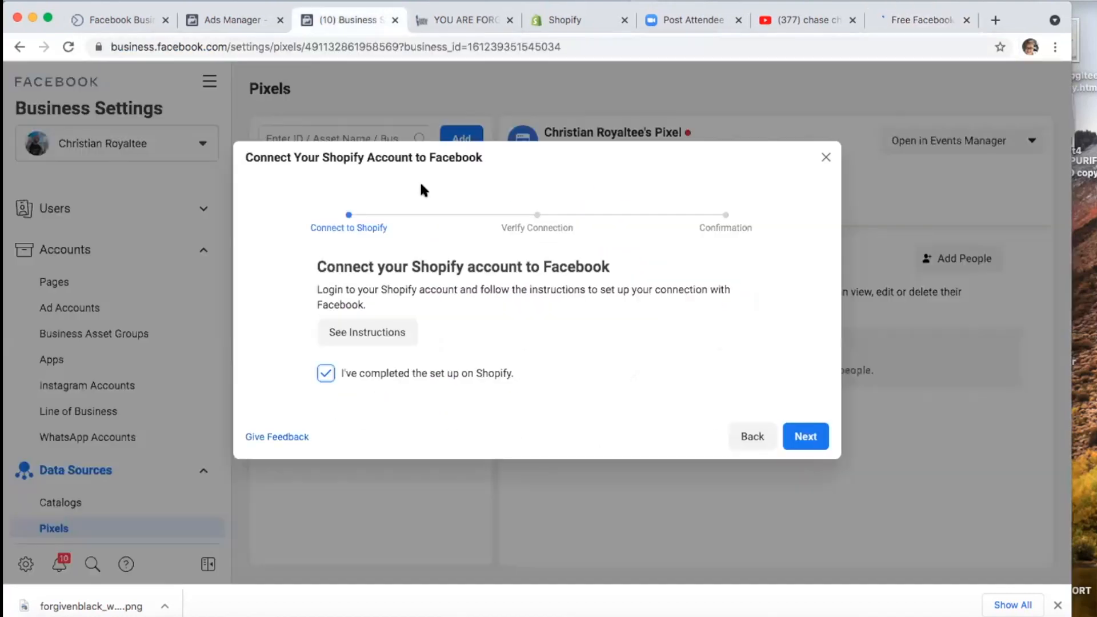
click(240, 19)
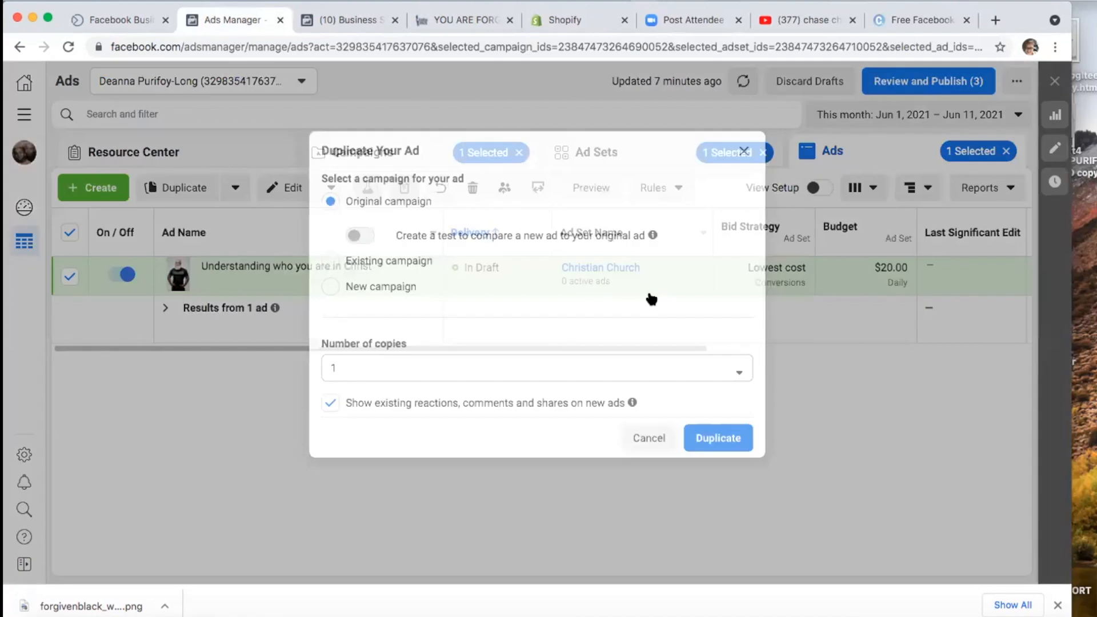
click(718, 439)
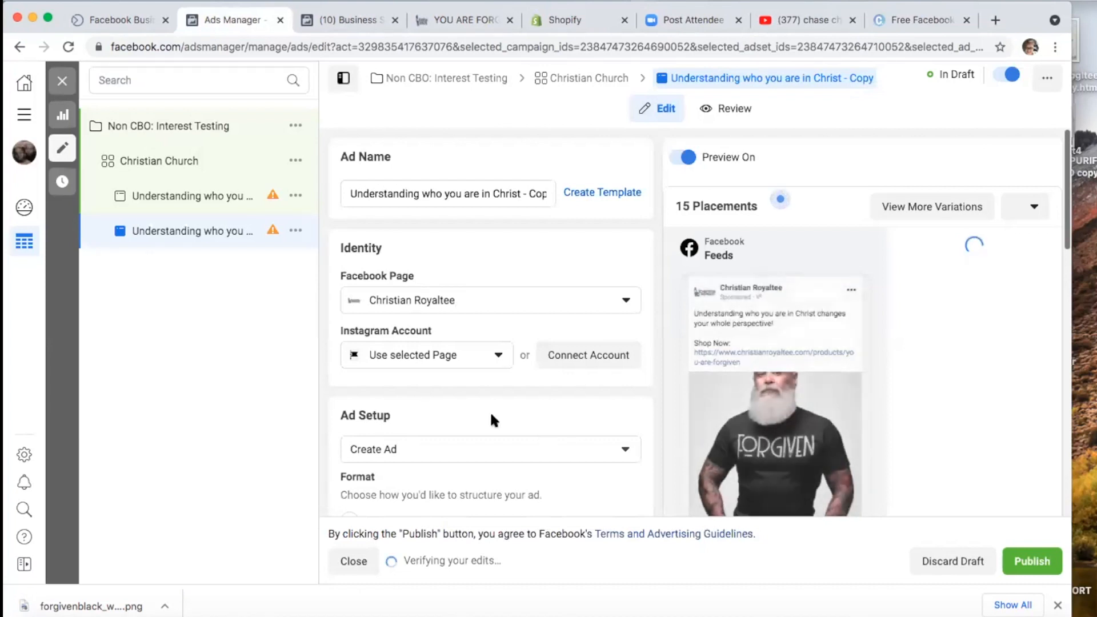
Step: Crop the duplicate ad's image for all placements to a 1:1 square of 1305 × 1305 framing the man's head and the FORGIVEN lettering
scroll(482, 419, down, 5)
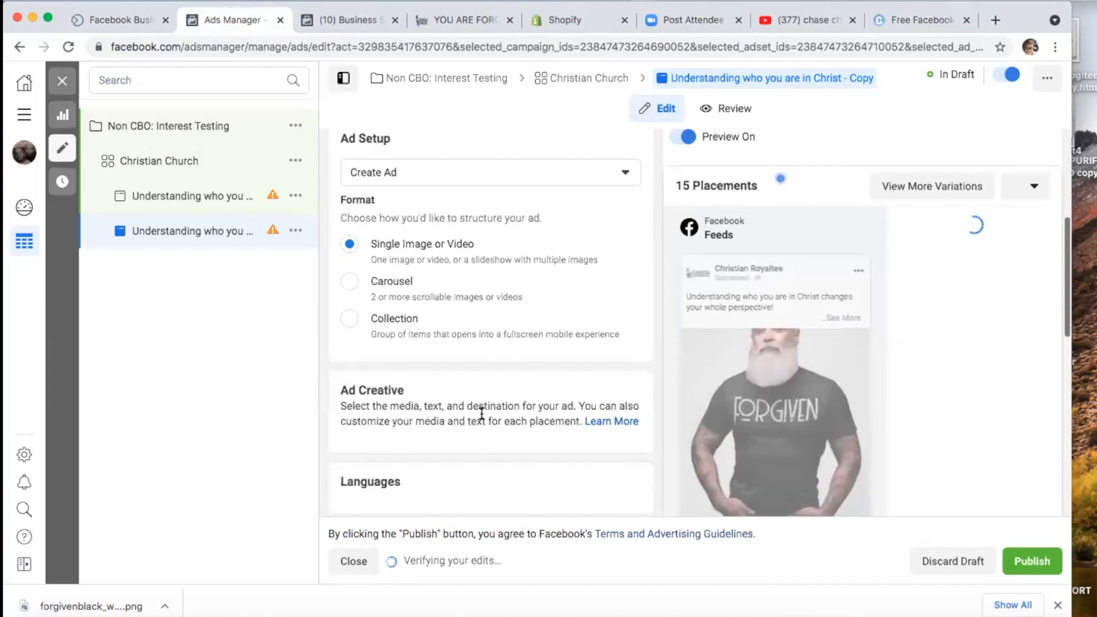
scroll(481, 413, down, 2)
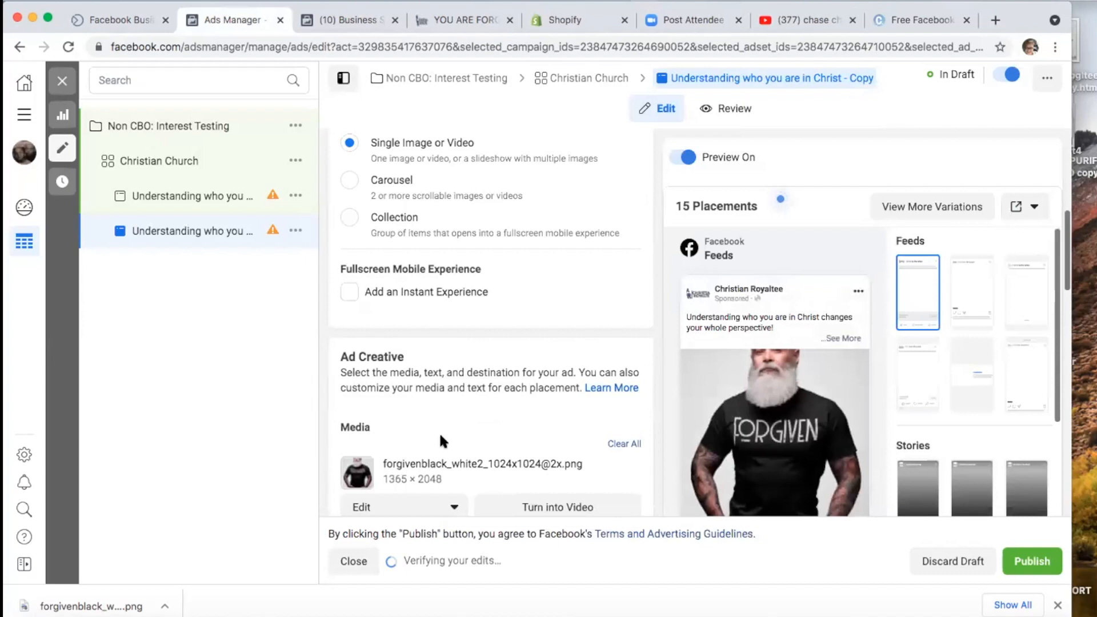
scroll(437, 445, down, 2)
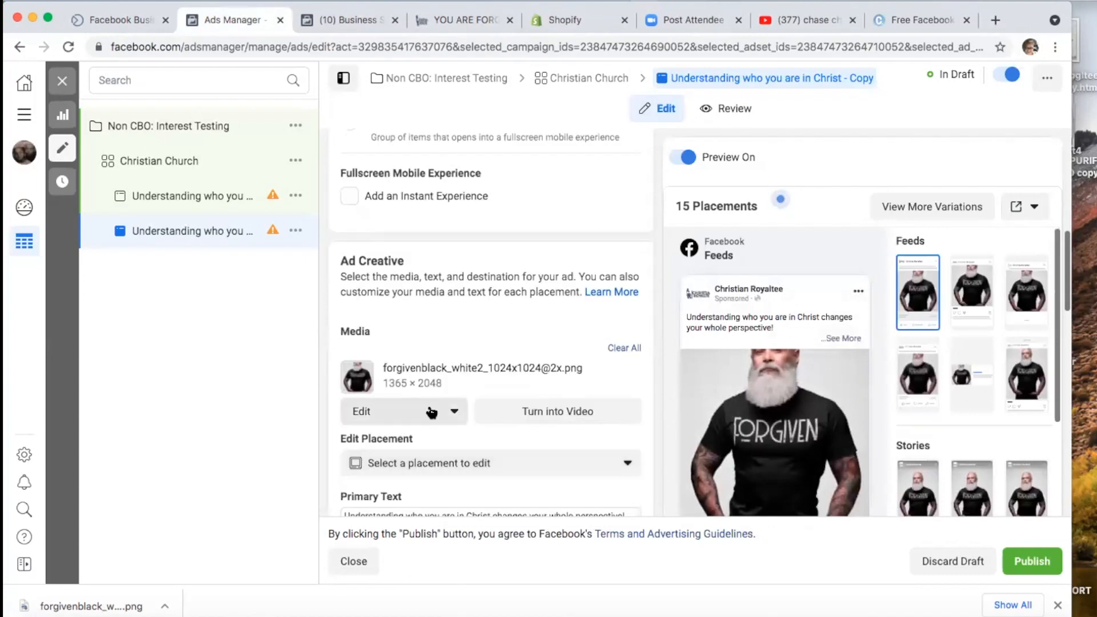
click(448, 411)
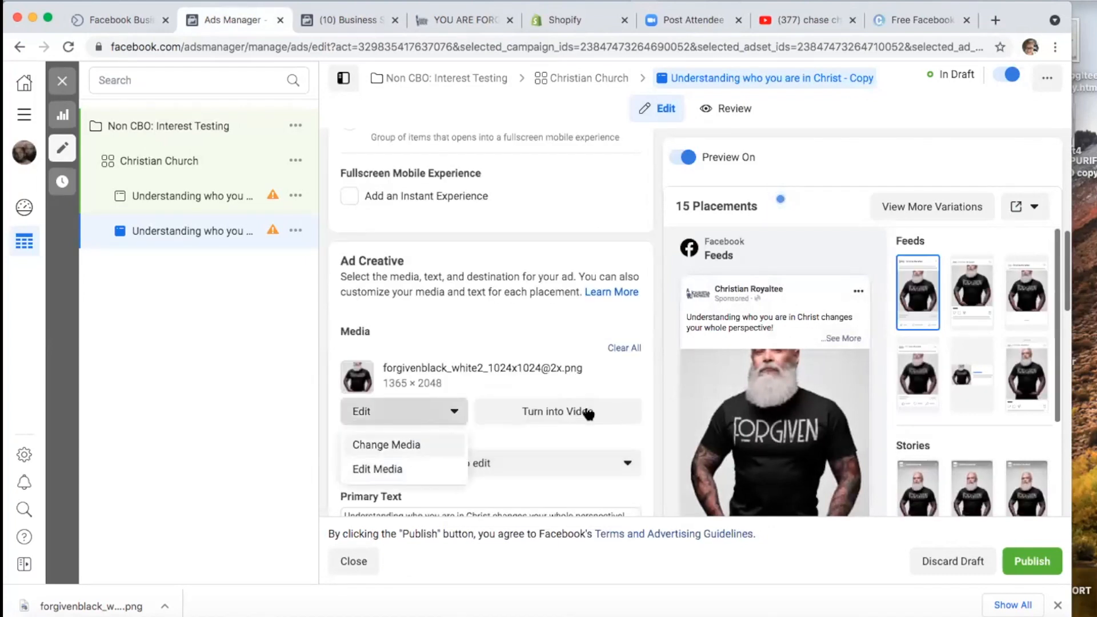
mouse_move(731, 428)
click(417, 411)
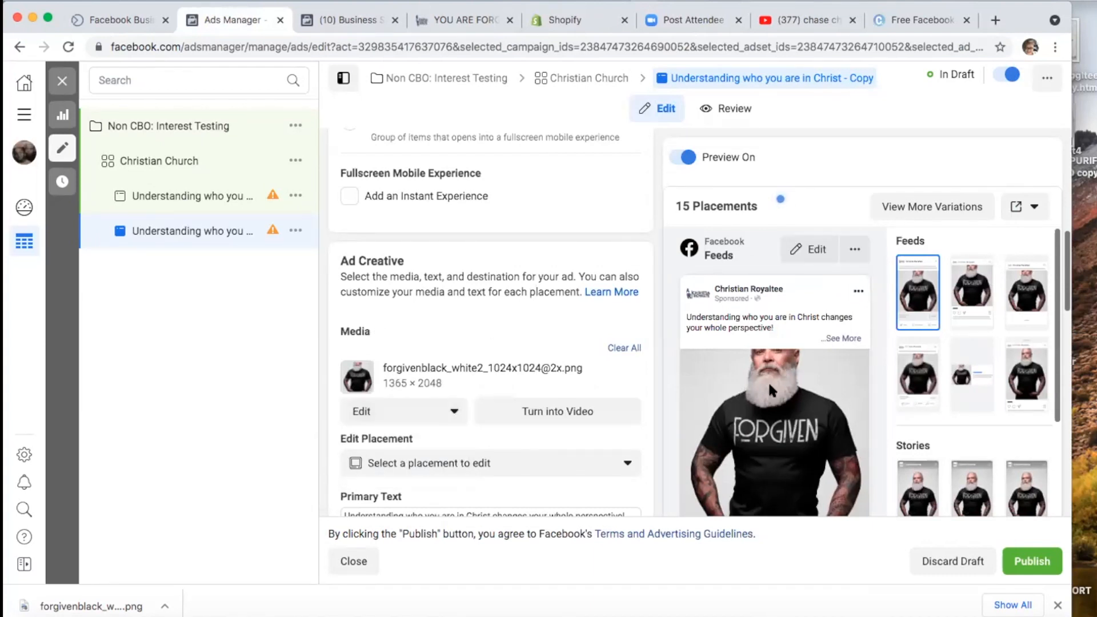
click(445, 416)
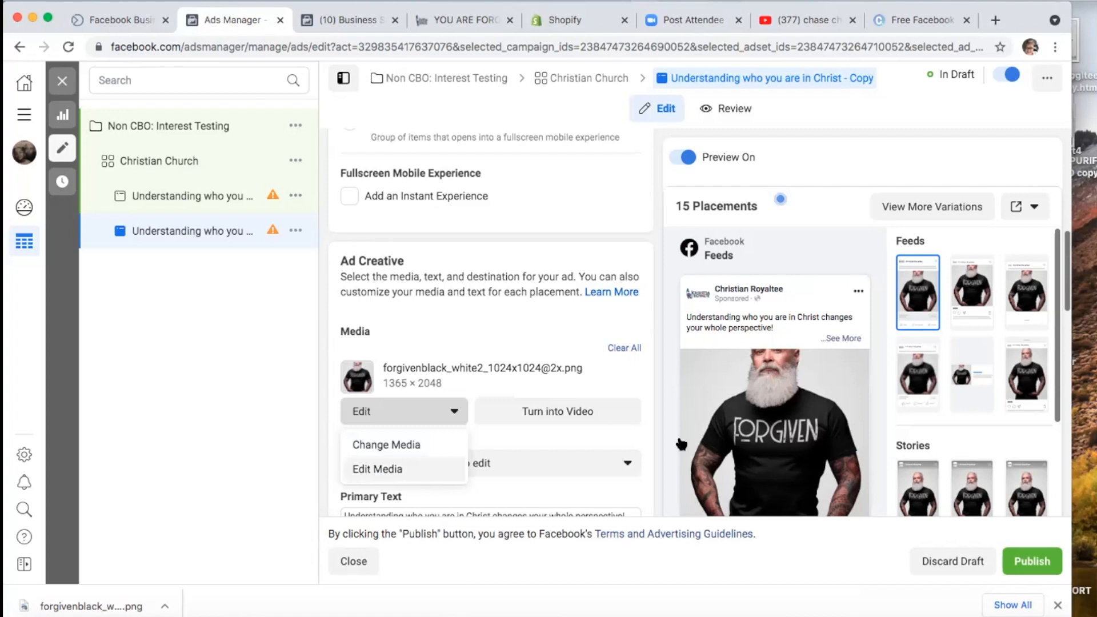
click(377, 468)
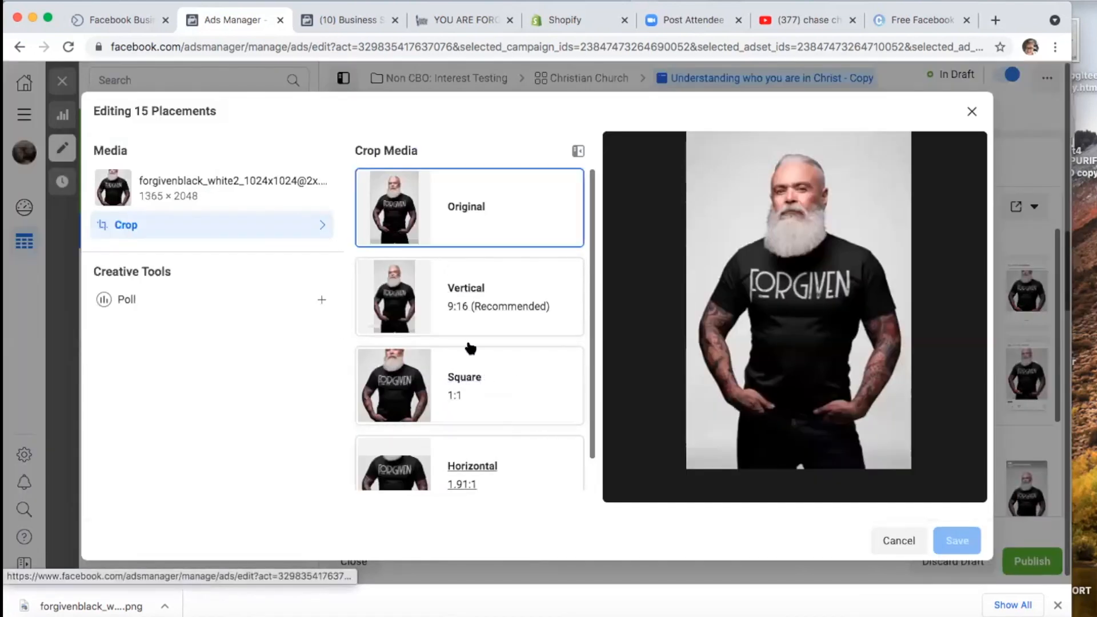
click(478, 420)
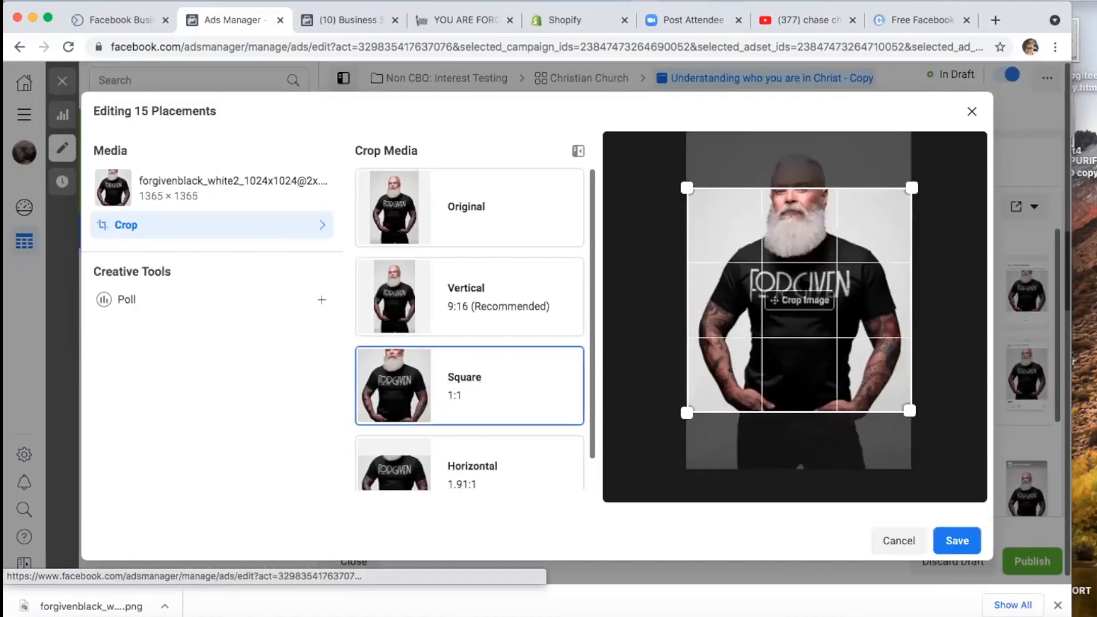
drag(800, 300, 800, 357)
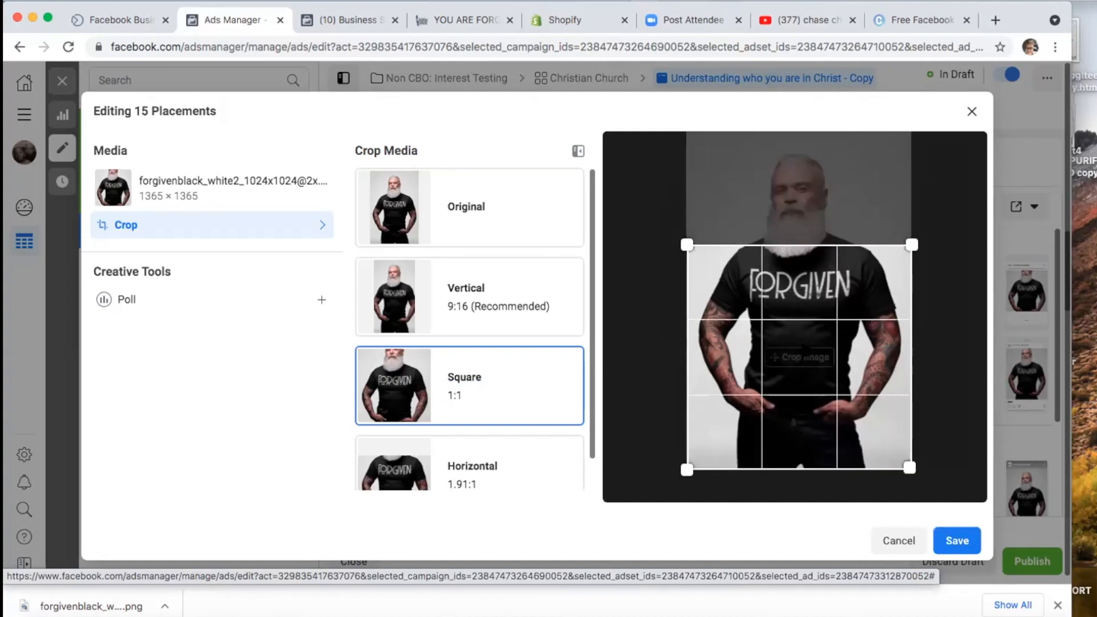
drag(909, 467, 924, 428)
drag(734, 315, 708, 216)
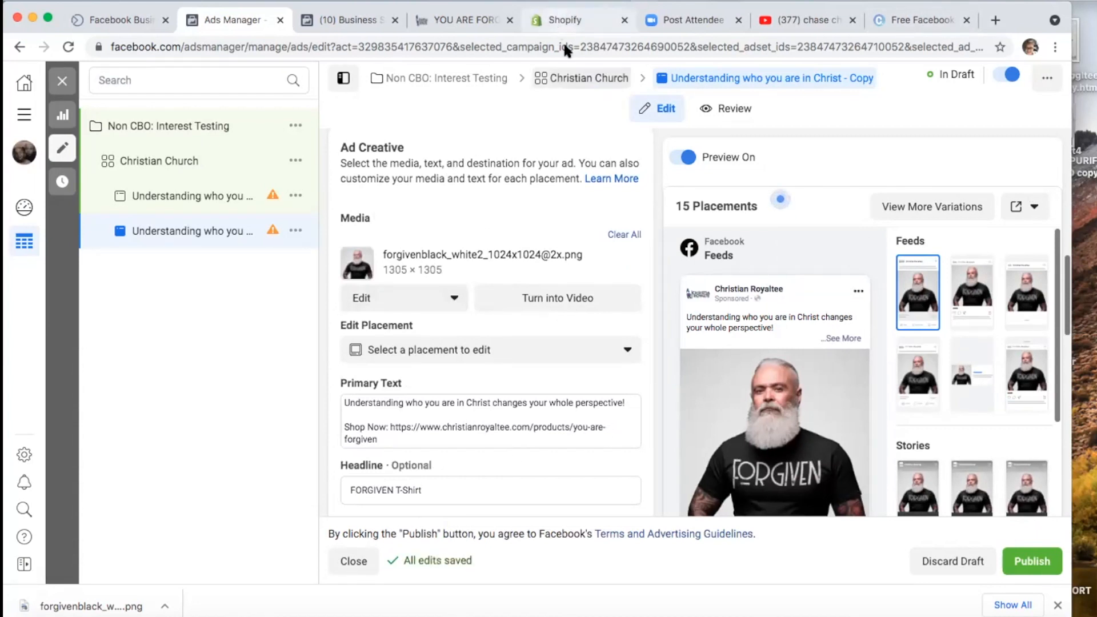
Step: Copy the brand statement beginning "The world will try to tell you who you are" from the Christian Royaltee home page
click(502, 21)
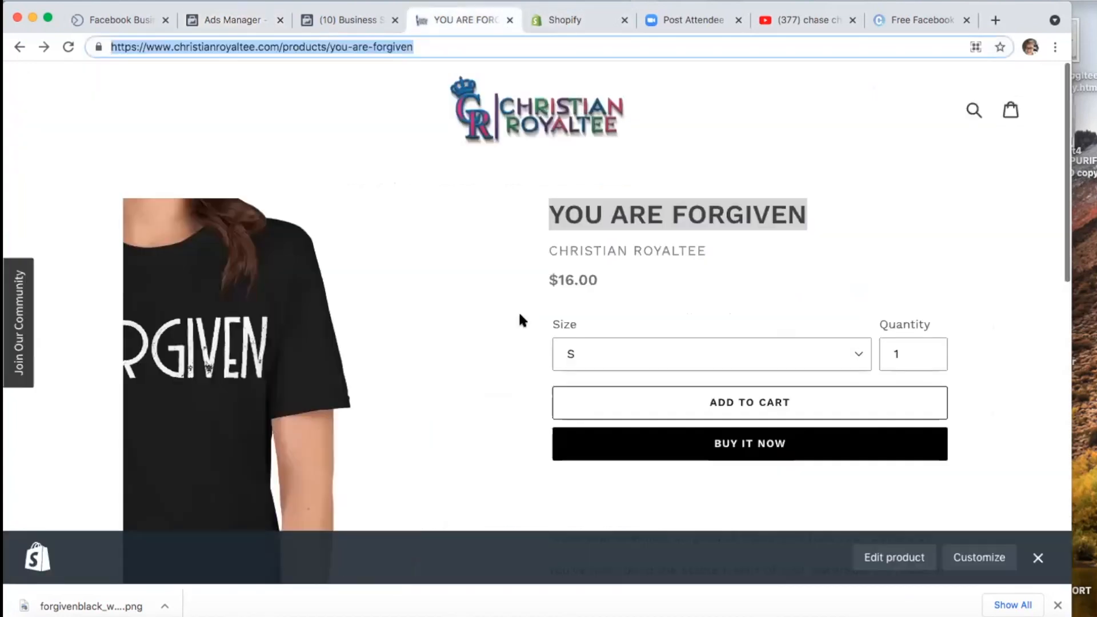
scroll(485, 399, down, 3)
scroll(544, 400, down, 3)
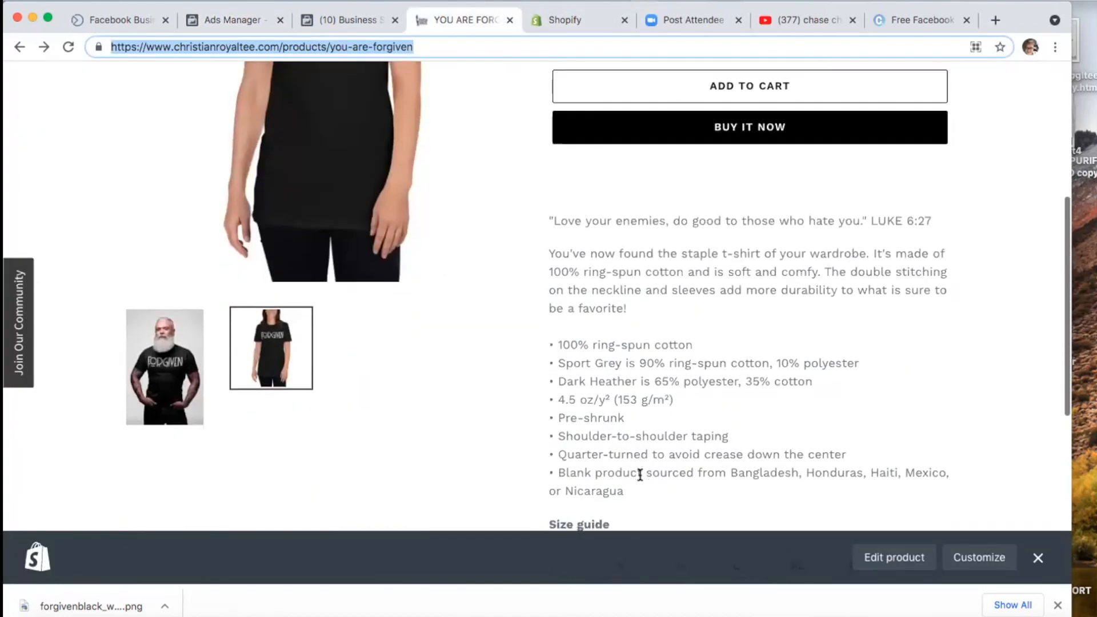
scroll(640, 474, down, 2)
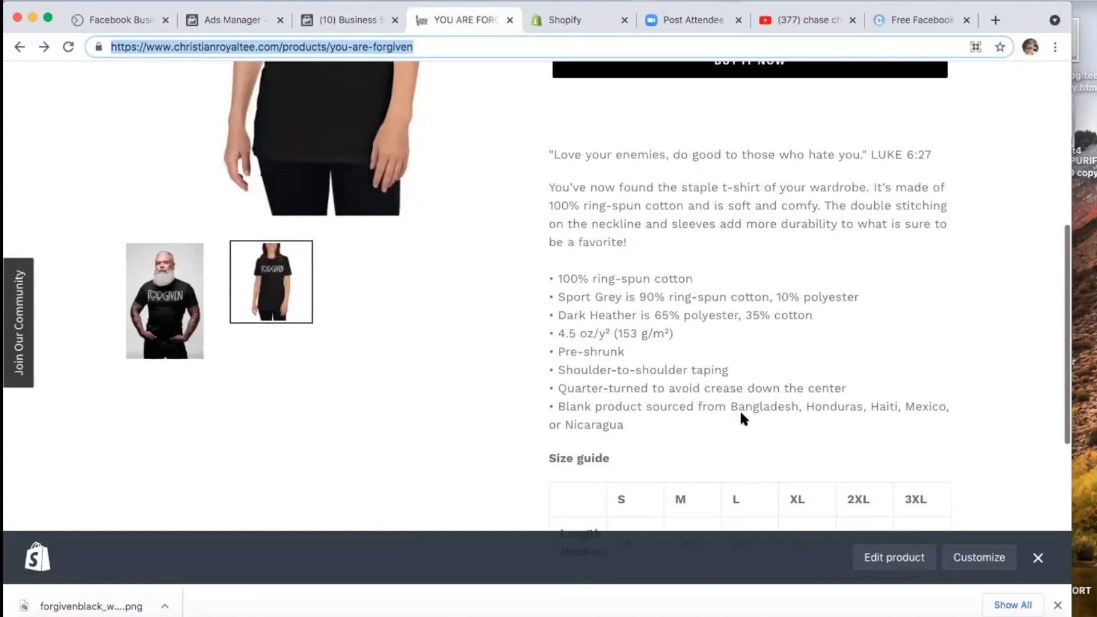
scroll(741, 418, down, 5)
scroll(741, 419, up, 15)
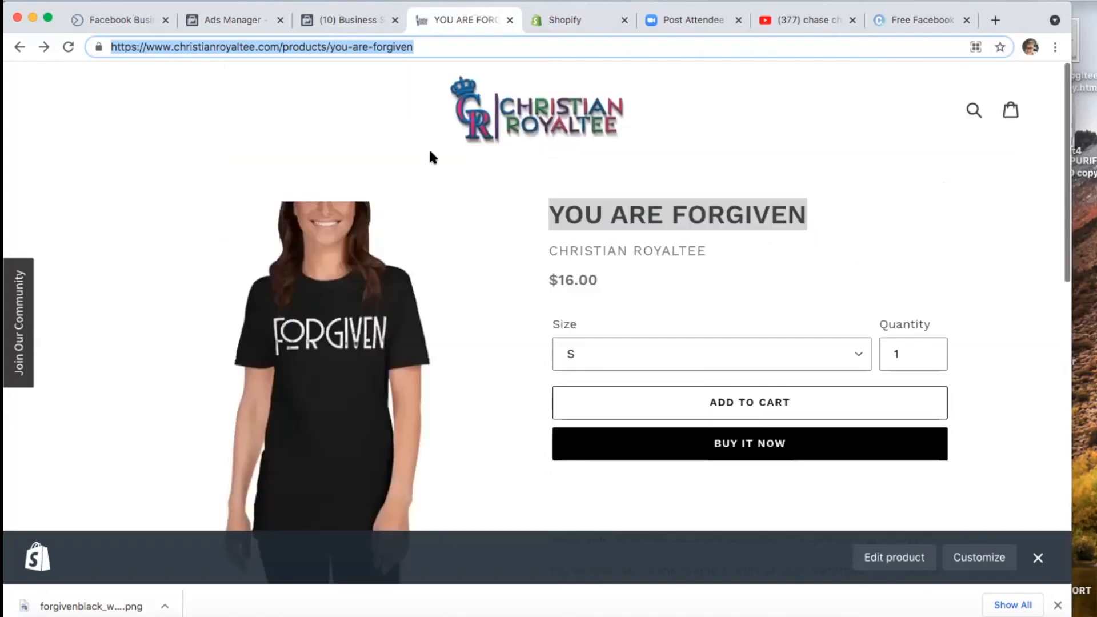
click(500, 132)
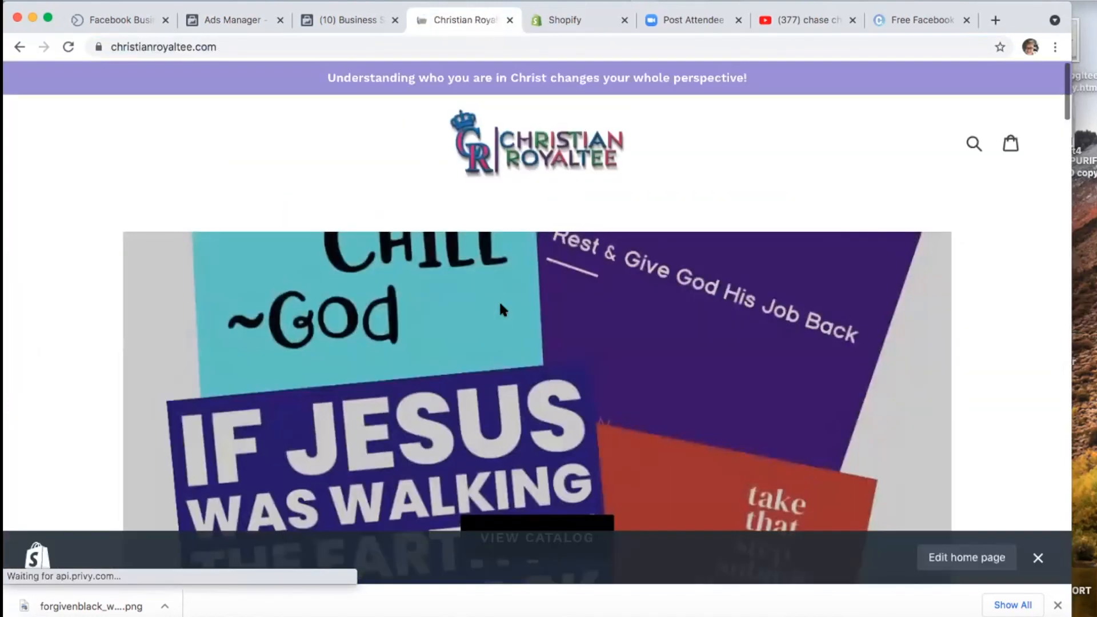
scroll(501, 309, down, 8)
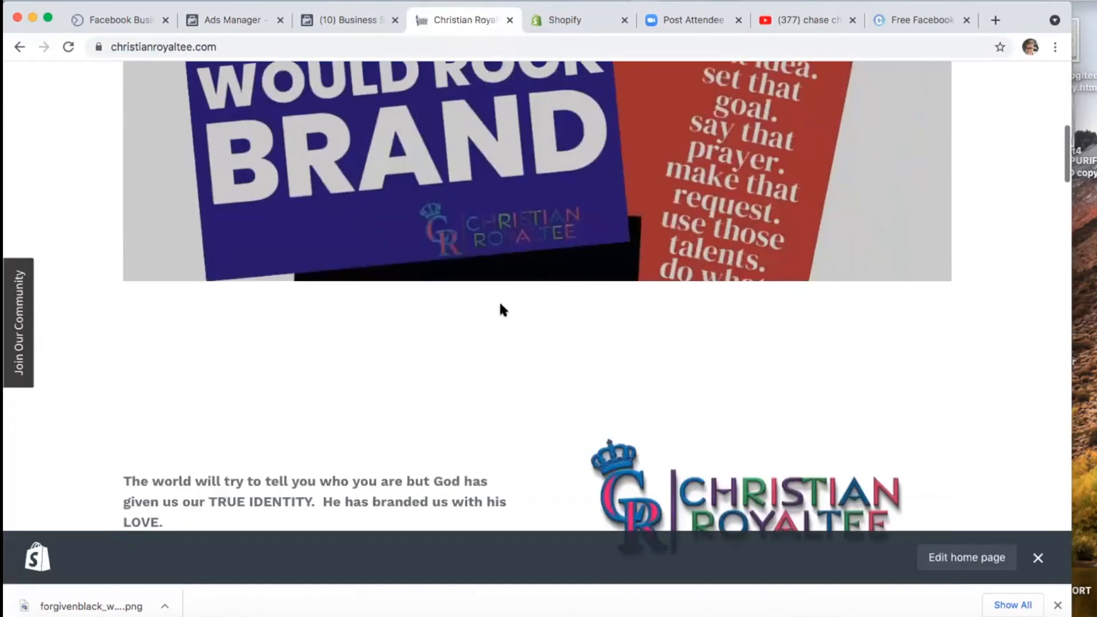
scroll(501, 305, down, 2)
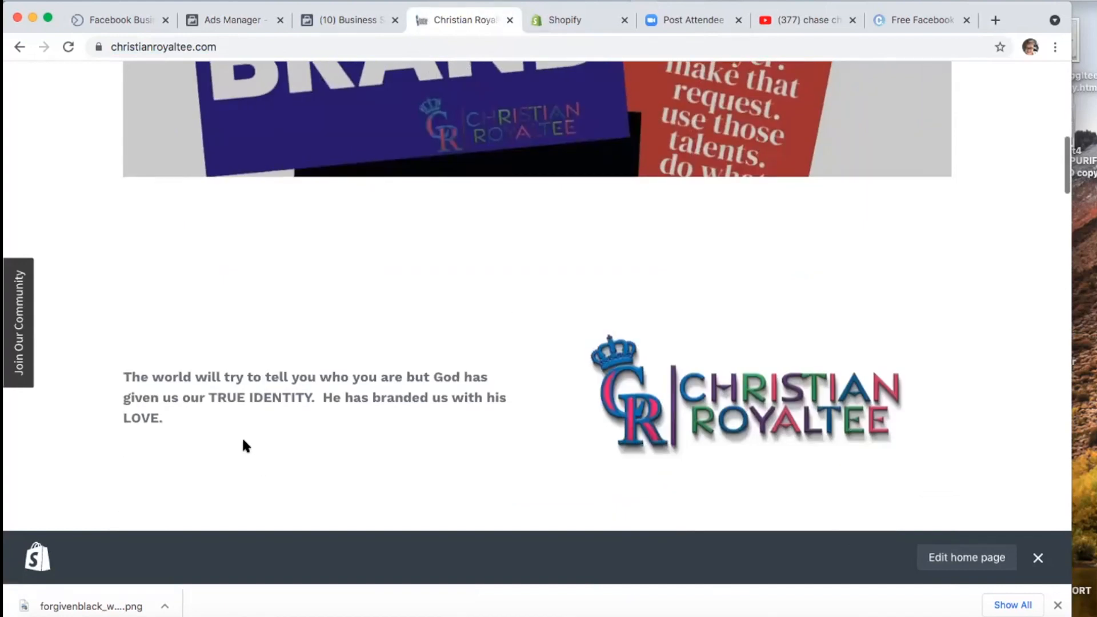
drag(164, 418, 124, 374)
key(super+c)
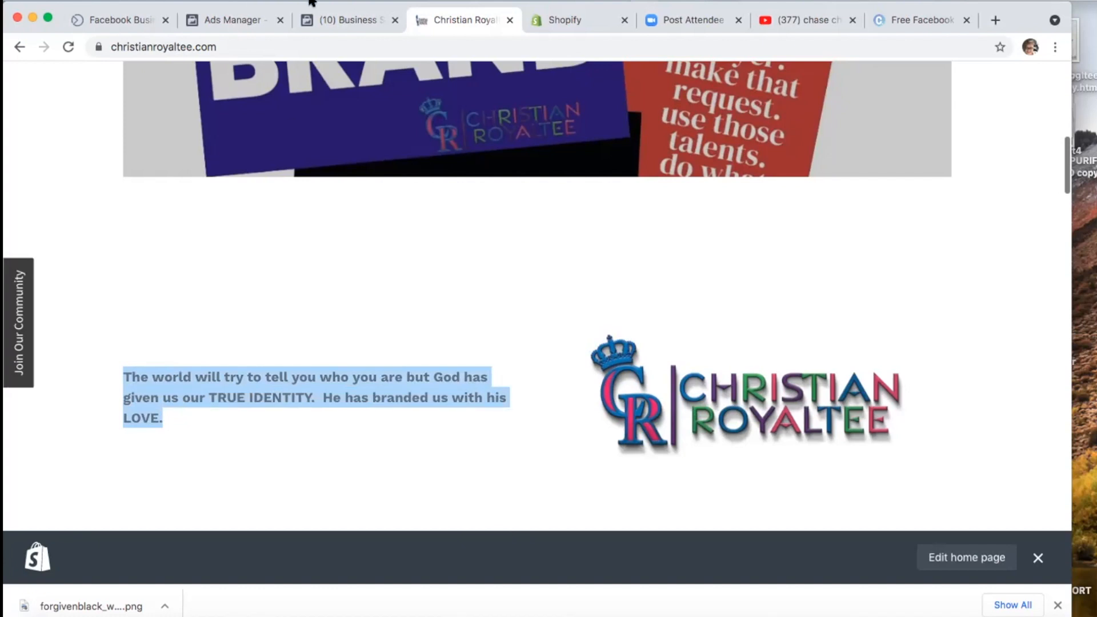
Step: Replace the duplicate ad's opening primary text sentence with the copied statement ending "He has branded us with his LOVE.", keeping the Shop Now link
click(347, 21)
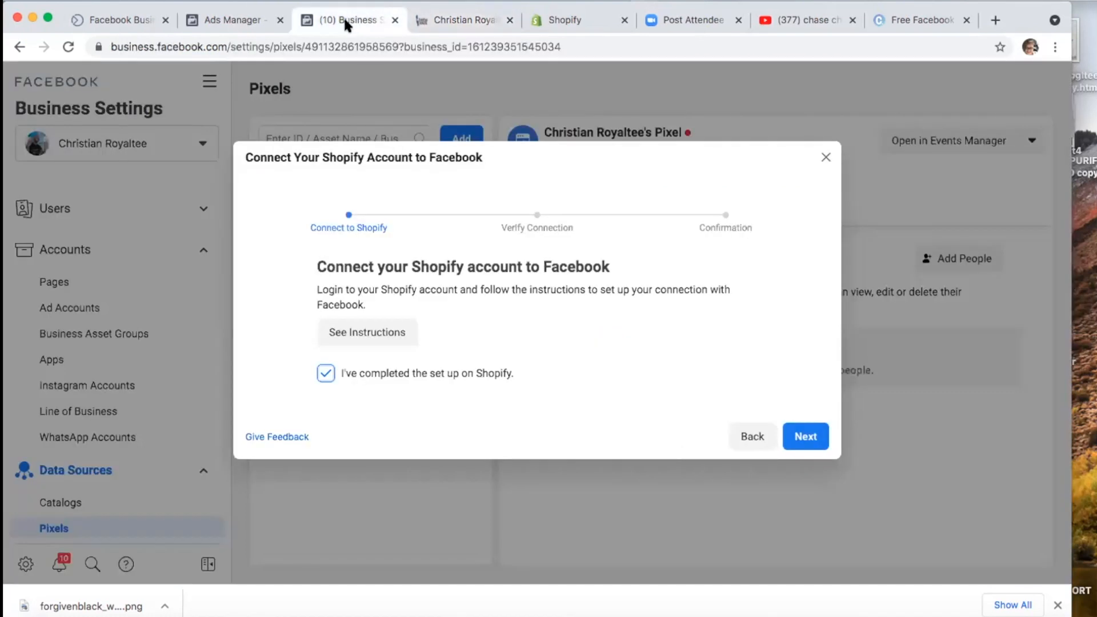
click(233, 23)
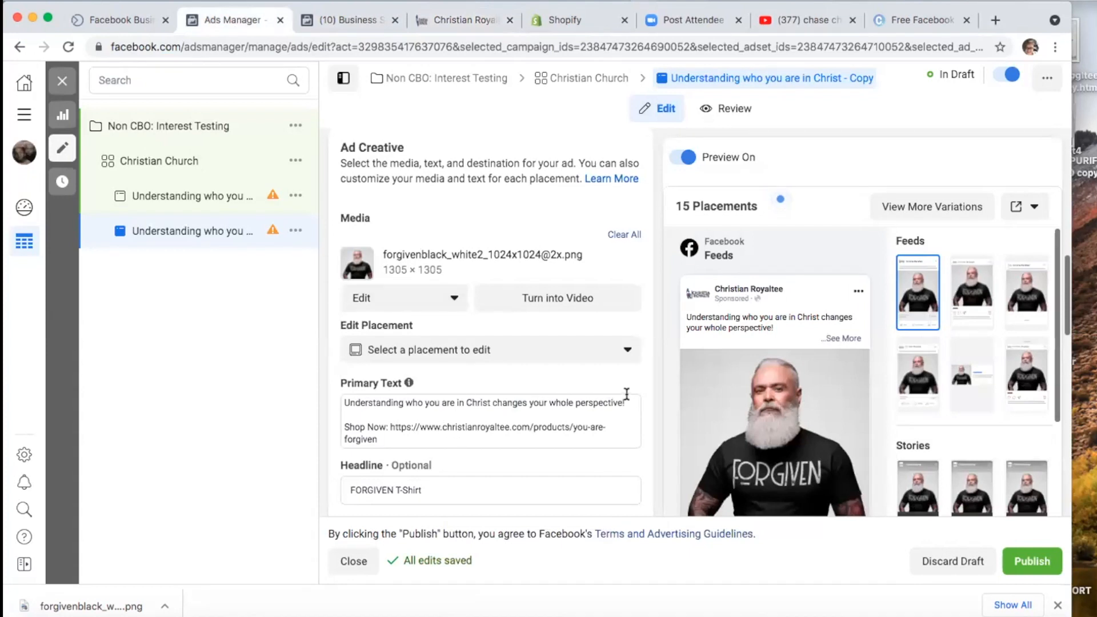
drag(630, 402, 553, 395)
drag(475, 455, 343, 401)
key(BackSpace)
key(super+v)
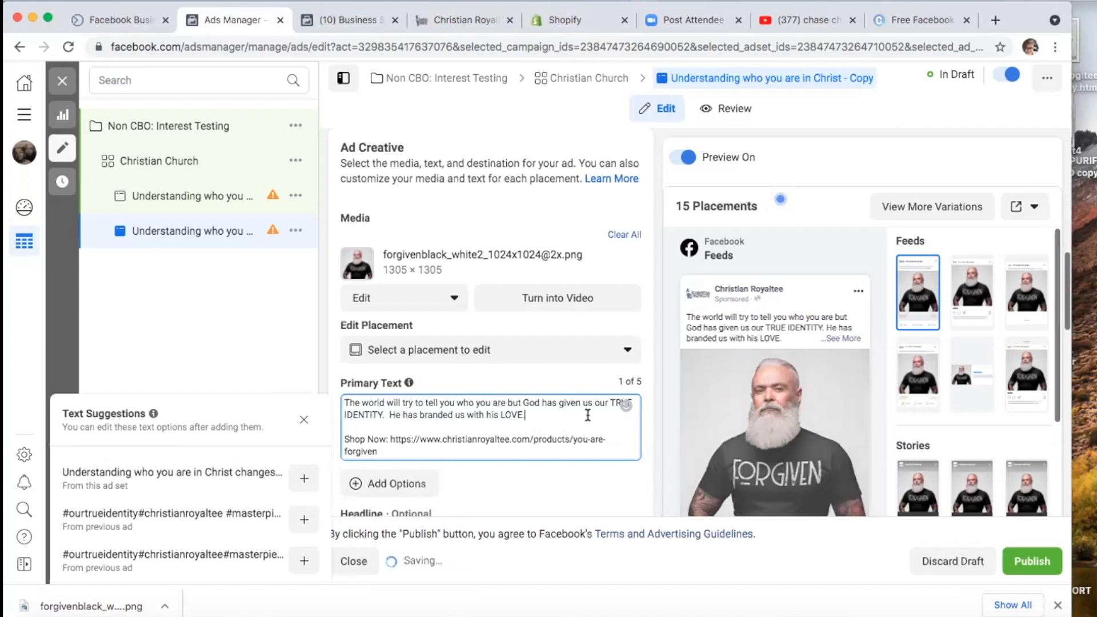
scroll(586, 415, down, 3)
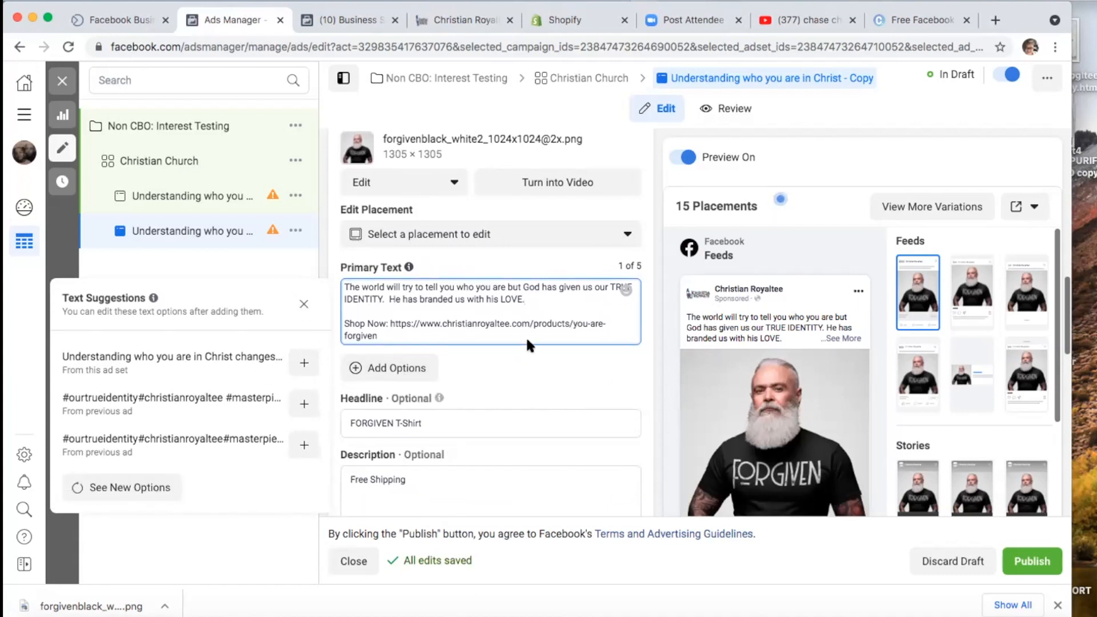
scroll(519, 429, down, 2)
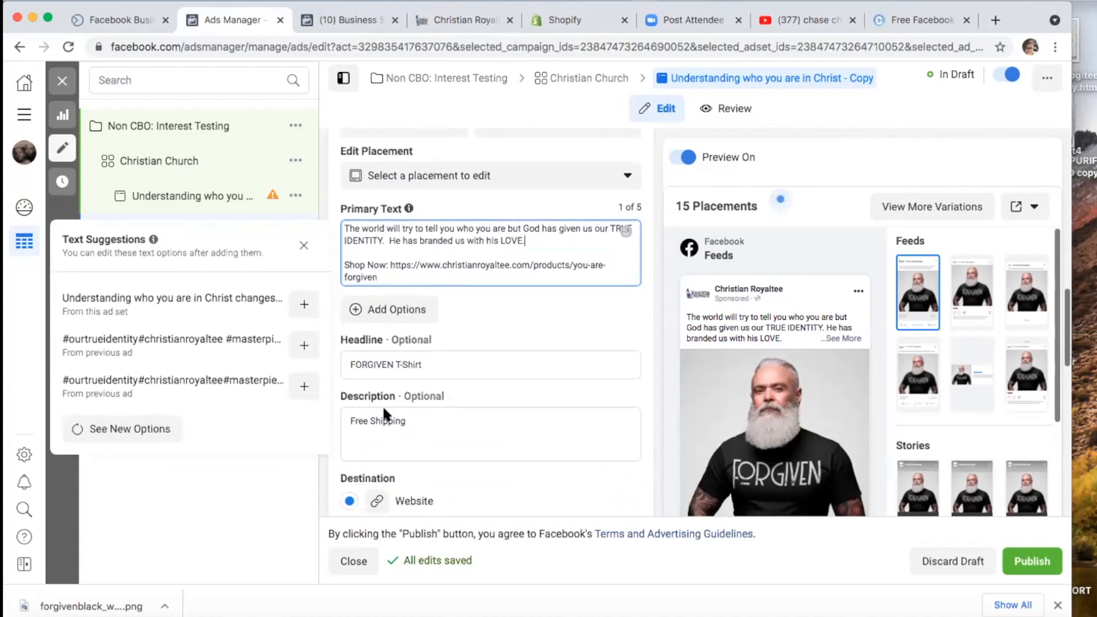
Step: Change the duplicate ad's headline to "Forgiven T-Shirt" and dismiss the text suggestions
double_click(371, 363)
key(BackSpace)
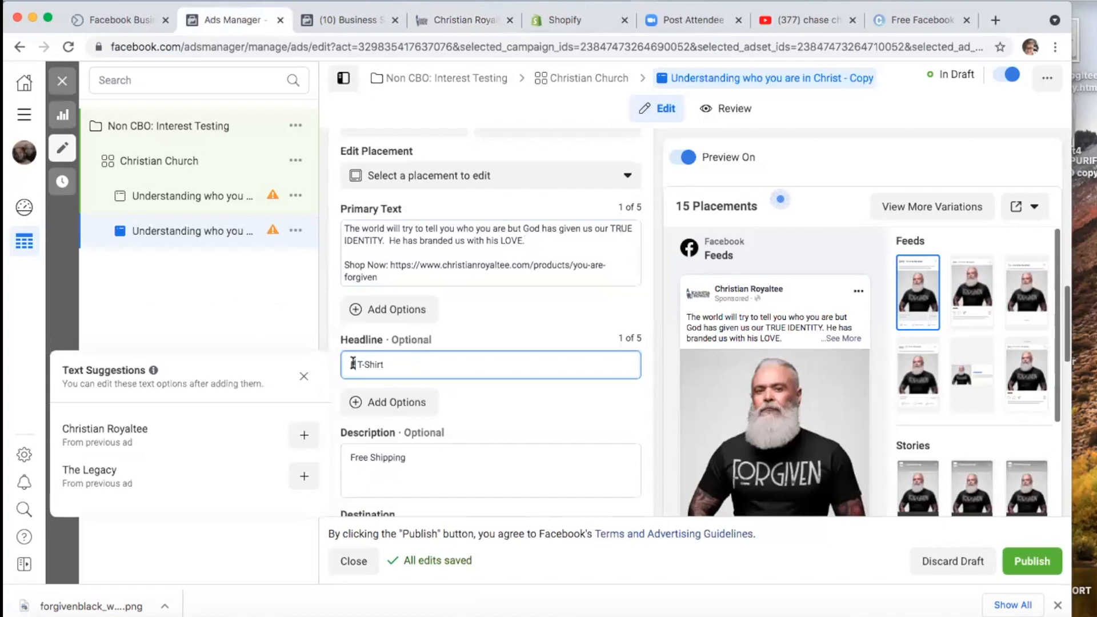
text(FORGIN)
key(BackSpace)
key(BackSpace)
key(BackSpace)
key(BackSpace)
key(BackSpace)
key(BackSpace)
text(Forgiven)
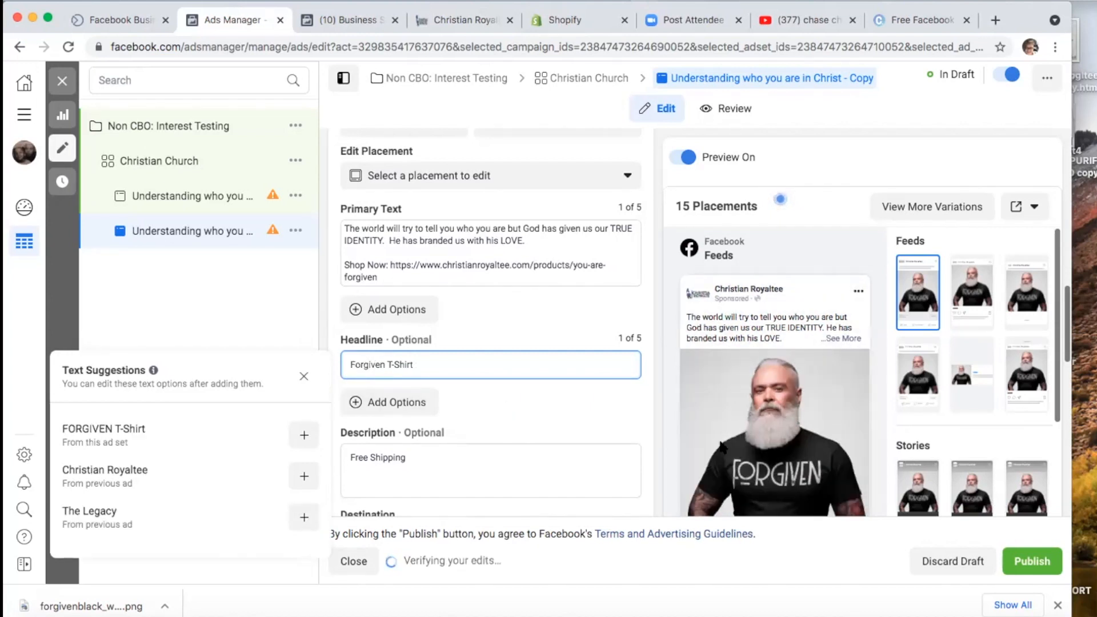
scroll(594, 269, down, 3)
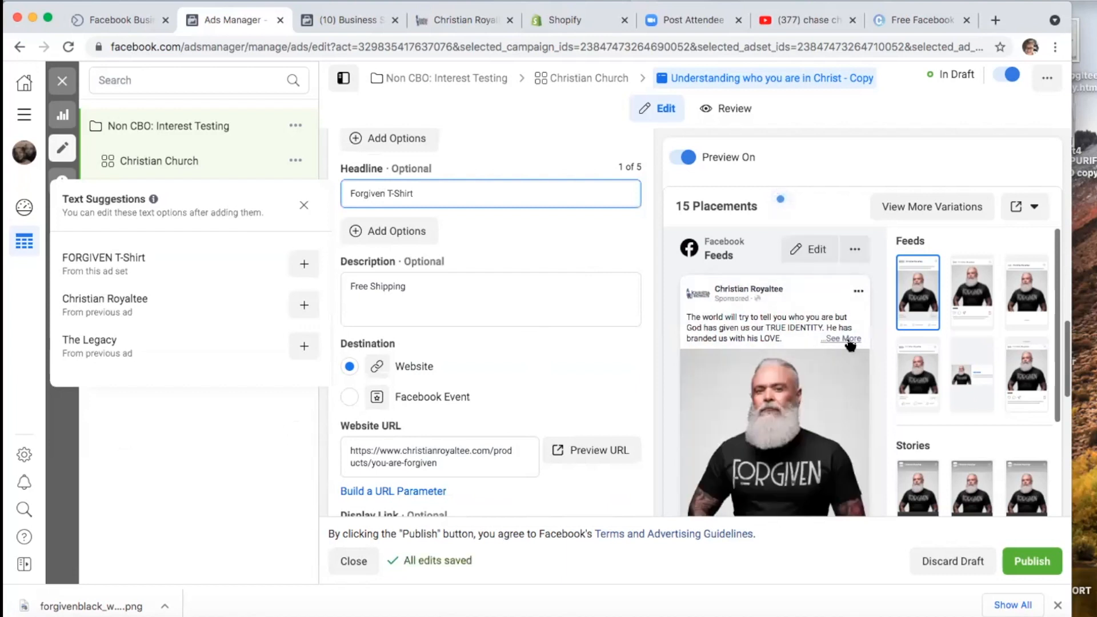
click(300, 207)
click(299, 251)
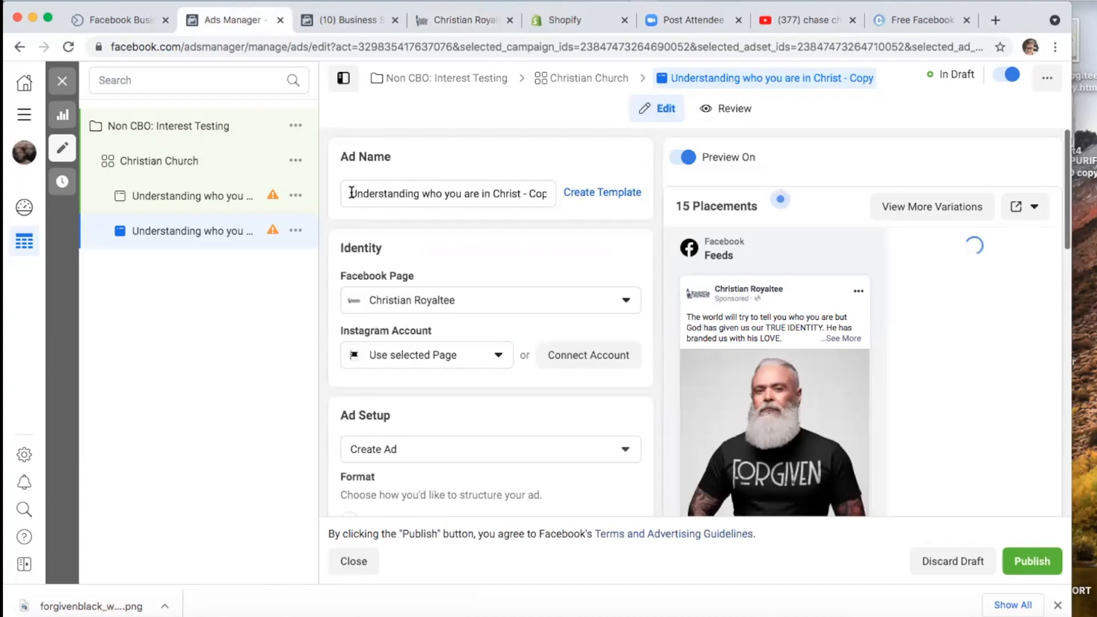
Step: Rename the duplicate ad with the copied statement beginning "The world will try to tell you who you are" and close the editor
click(351, 193)
key(super+a)
key(super+v)
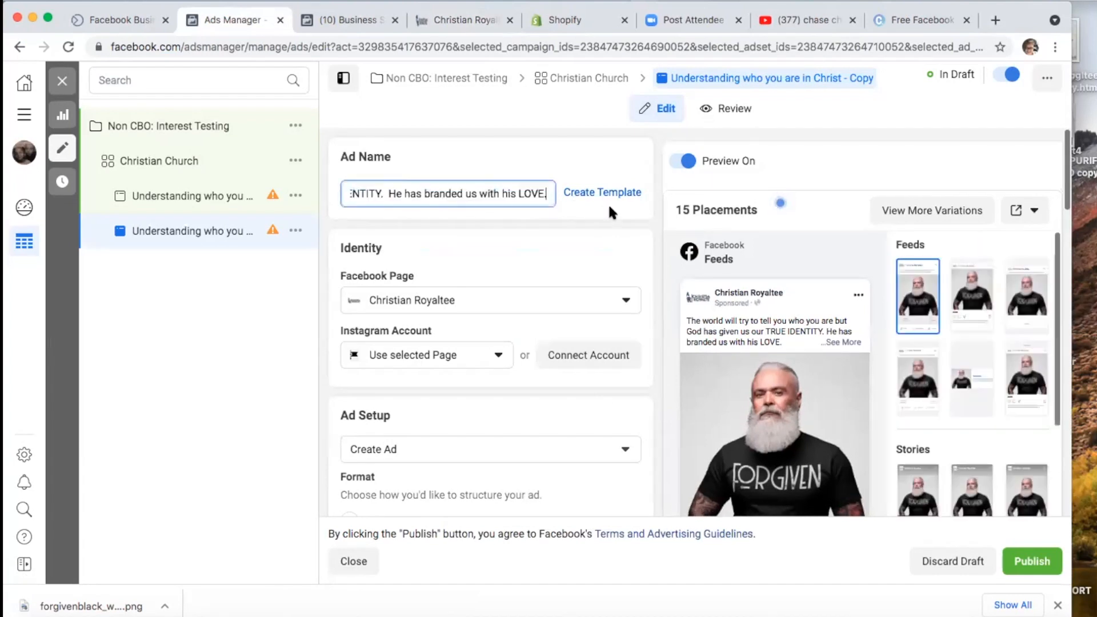
click(58, 80)
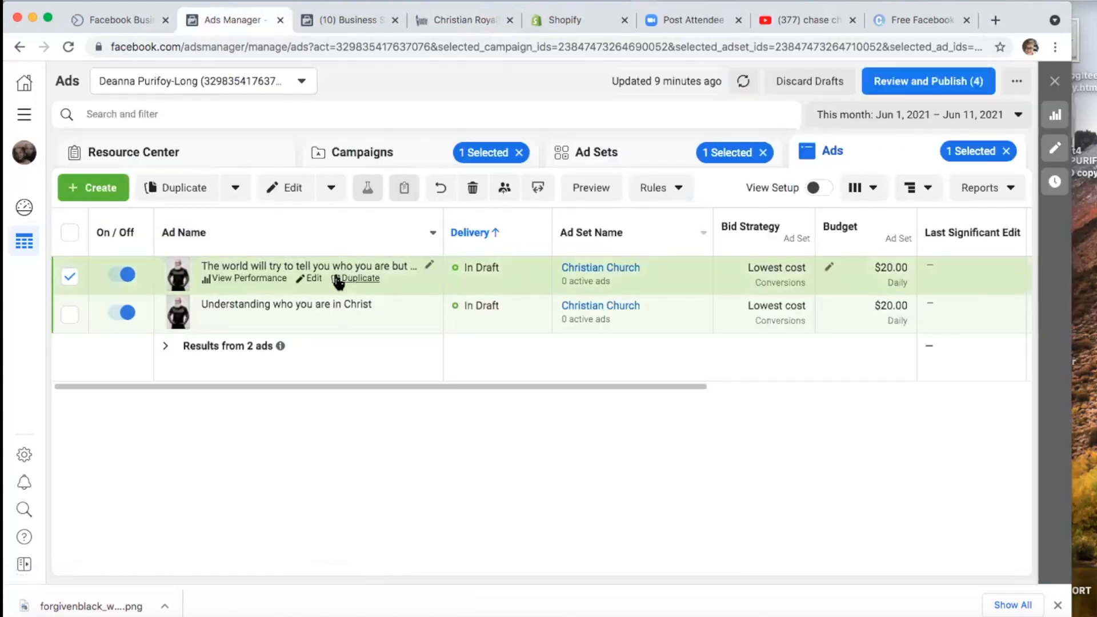
Step: Duplicate the "The world will try to tell you who you are" ad once within its original campaign
click(352, 279)
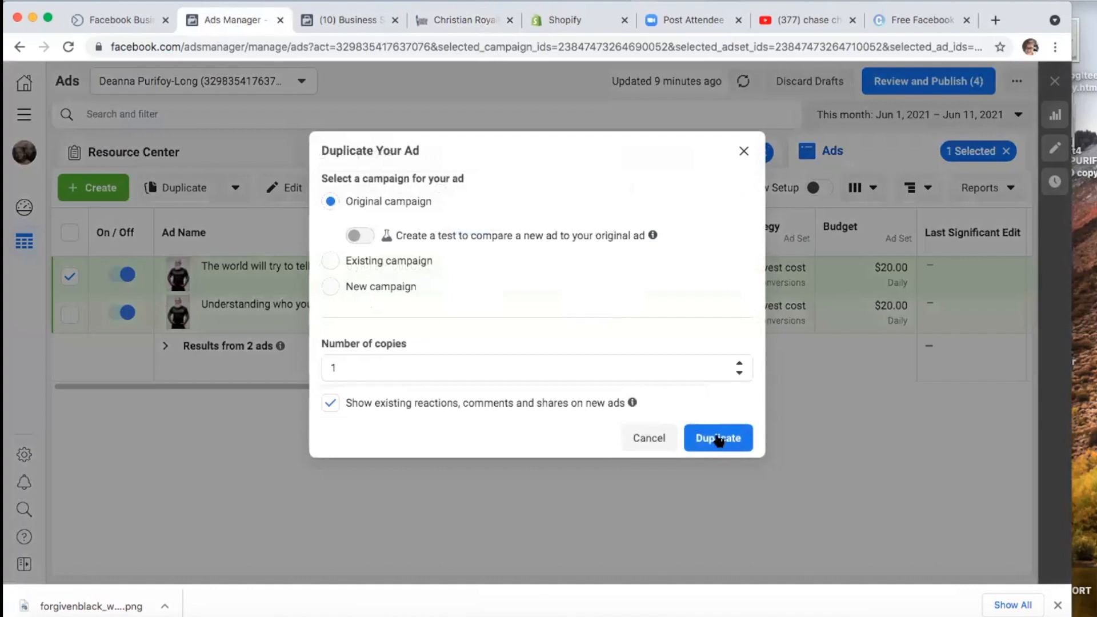
Step: Make one duplicate of the selected ad within its original campaign, showing existing reactions, comments and shares
click(715, 437)
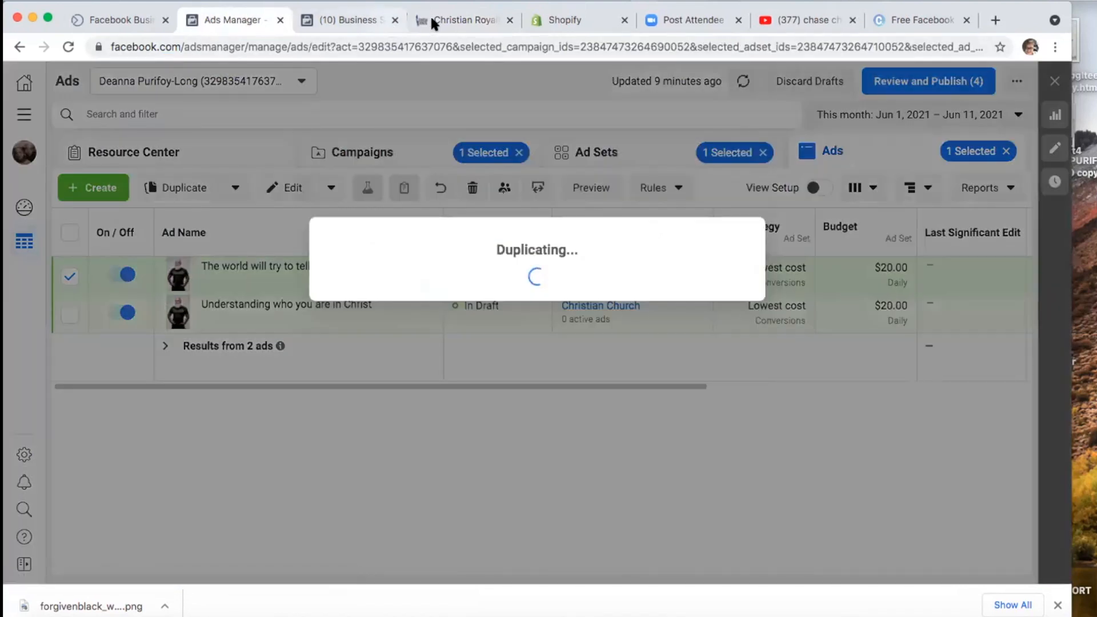
Step: Open the product page of the black Forgiven T-shirt from the Christian Royaltee store's catalog
click(471, 12)
scroll(666, 434, down, 3)
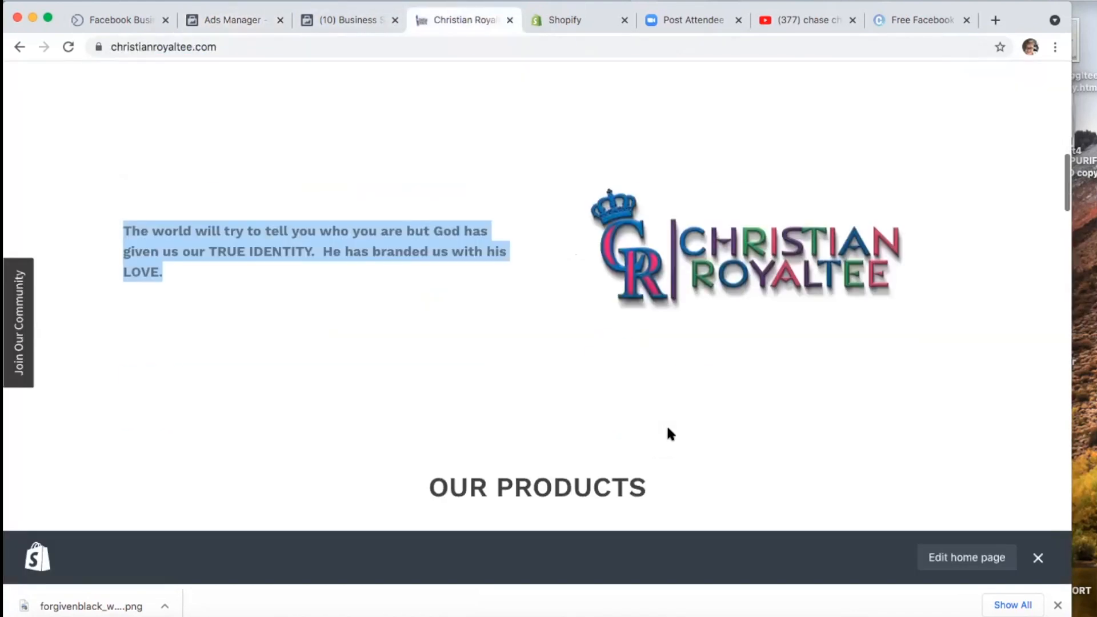
scroll(666, 434, up, 10)
scroll(509, 169, up, 5)
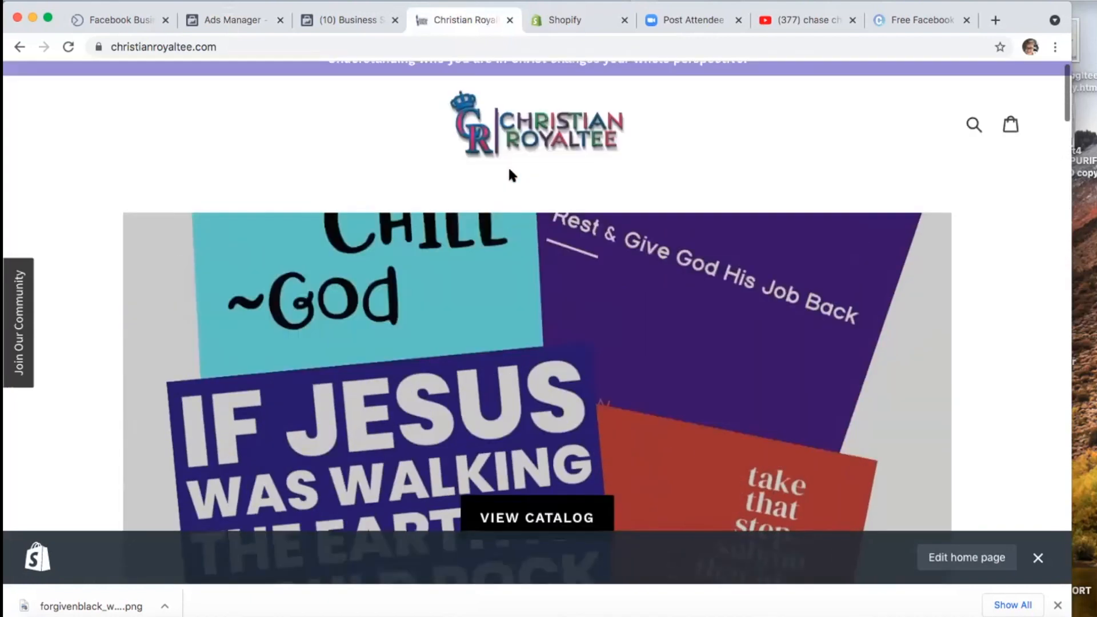
click(565, 142)
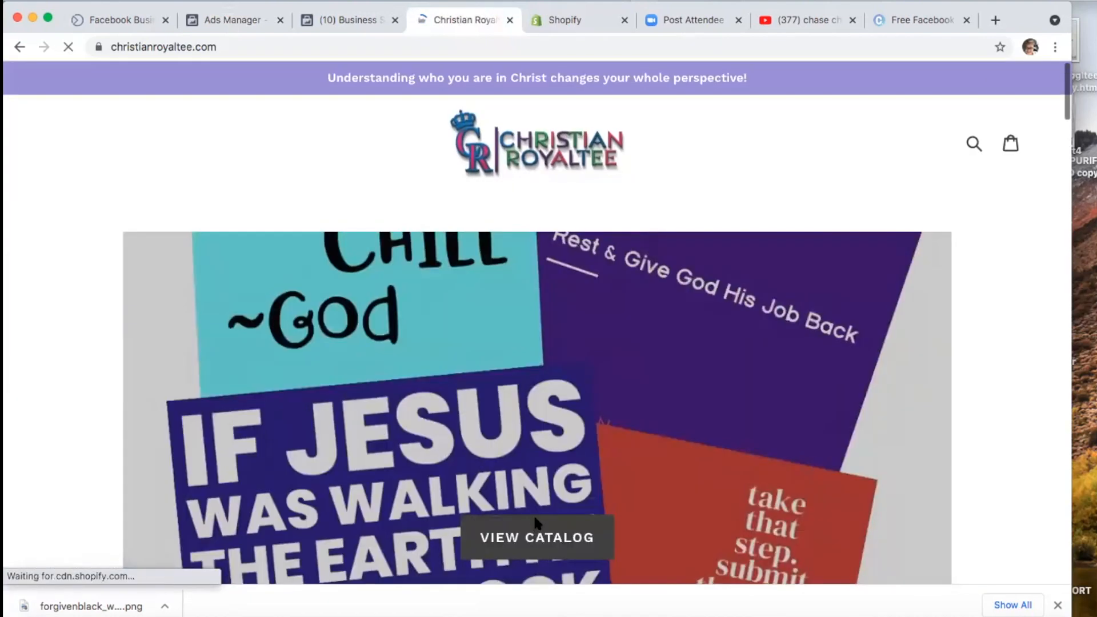
click(536, 531)
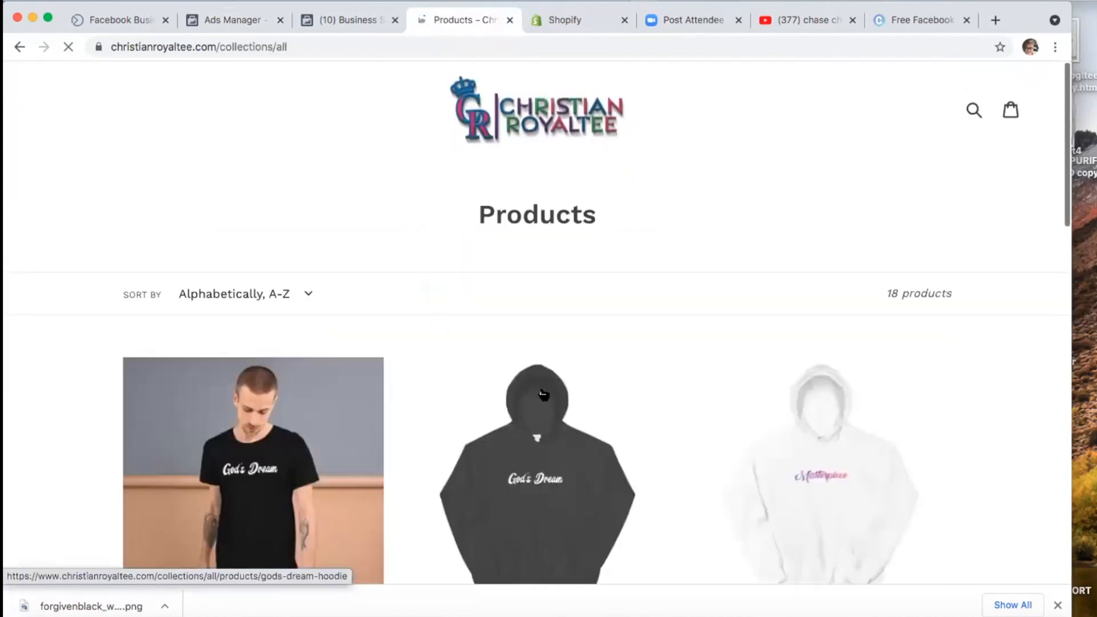
scroll(539, 386, down, 12)
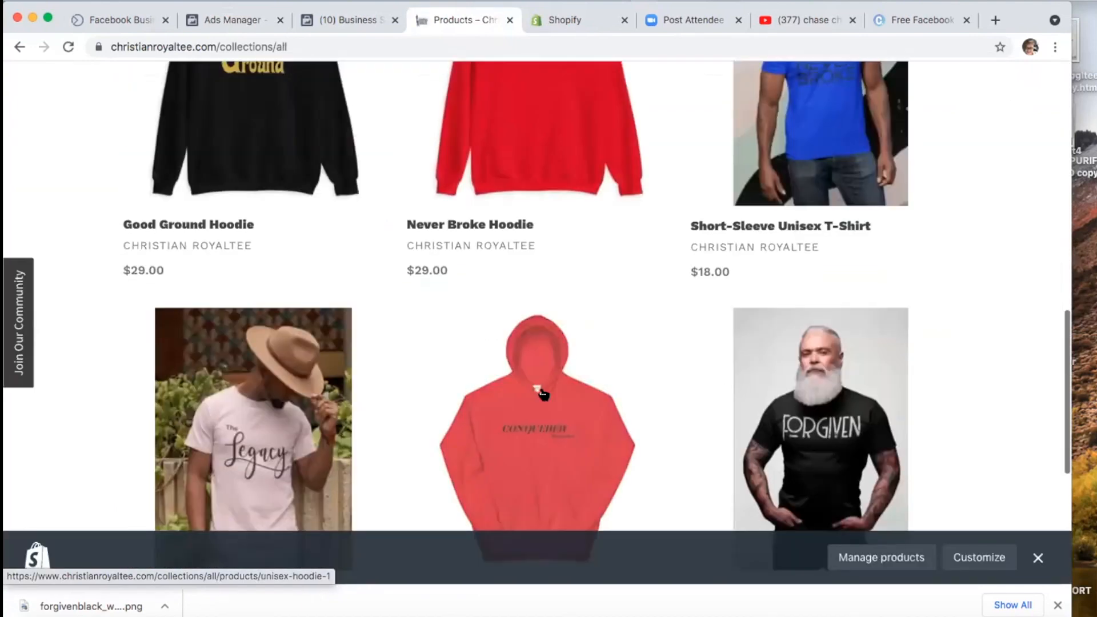
click(803, 407)
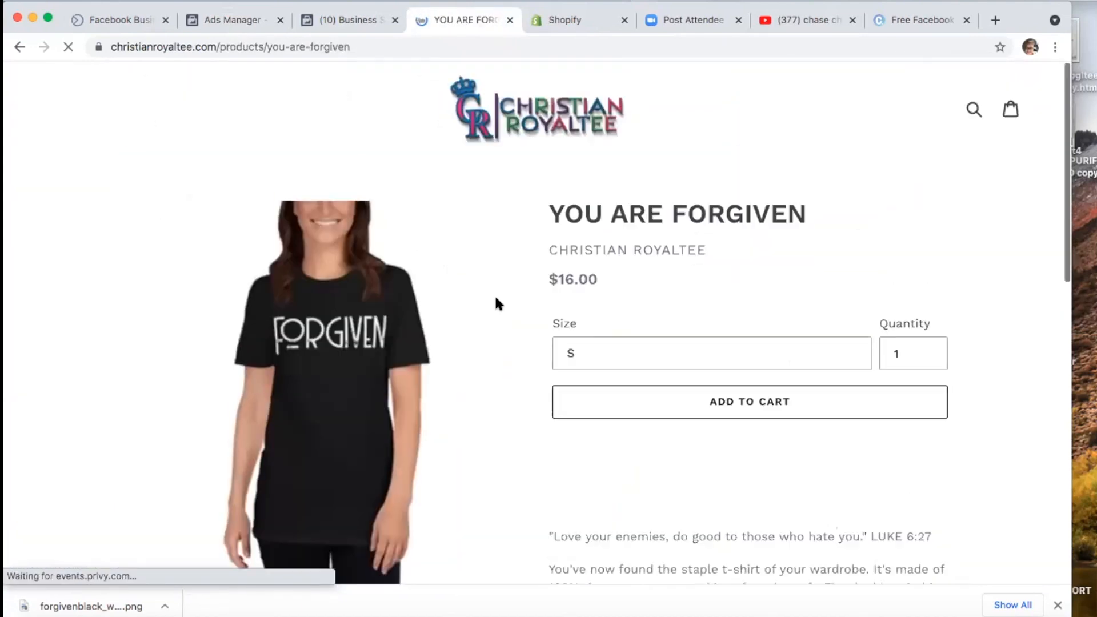
Step: Save the product photo of the woman wearing the Forgiven T-shirt to the Desktop as a JPEG image
scroll(337, 382, down, 5)
scroll(337, 380, down, 3)
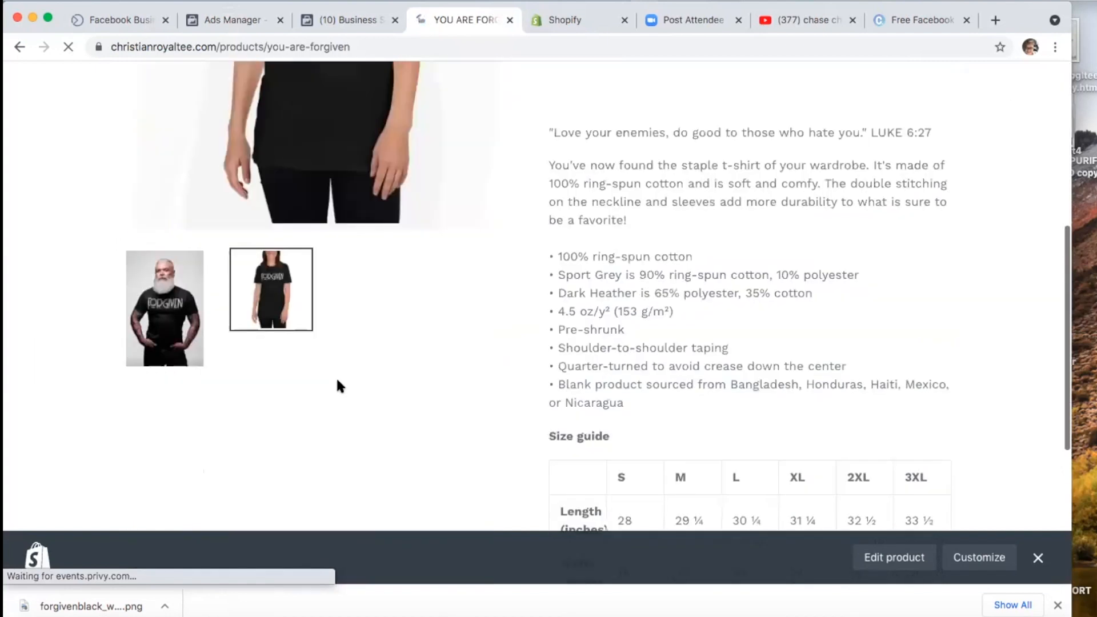
scroll(289, 165, up, 7)
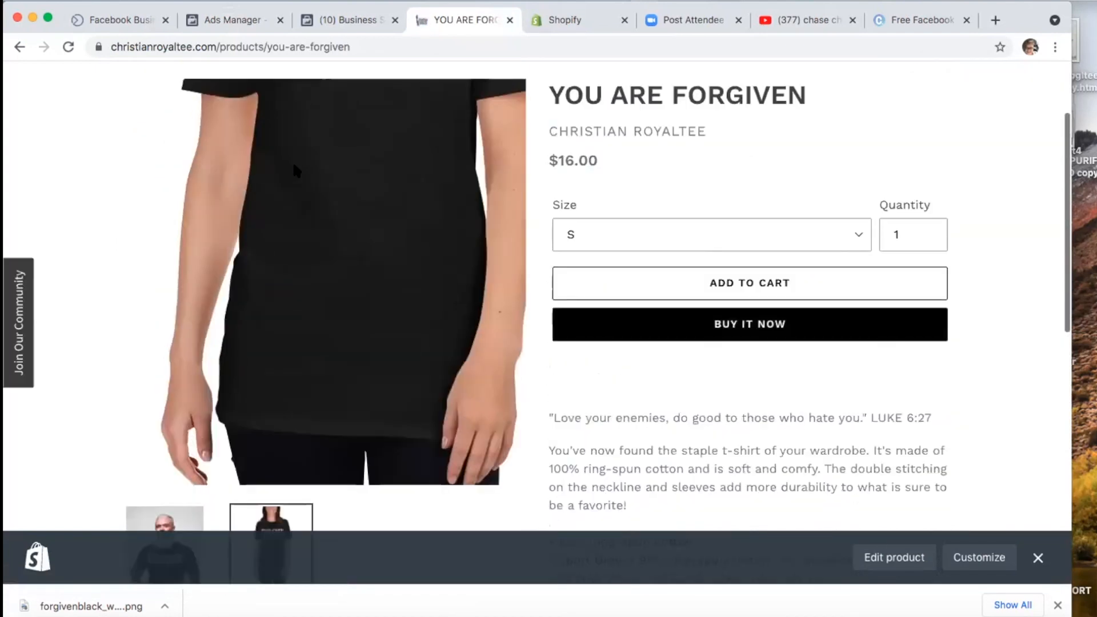
right_click(346, 268)
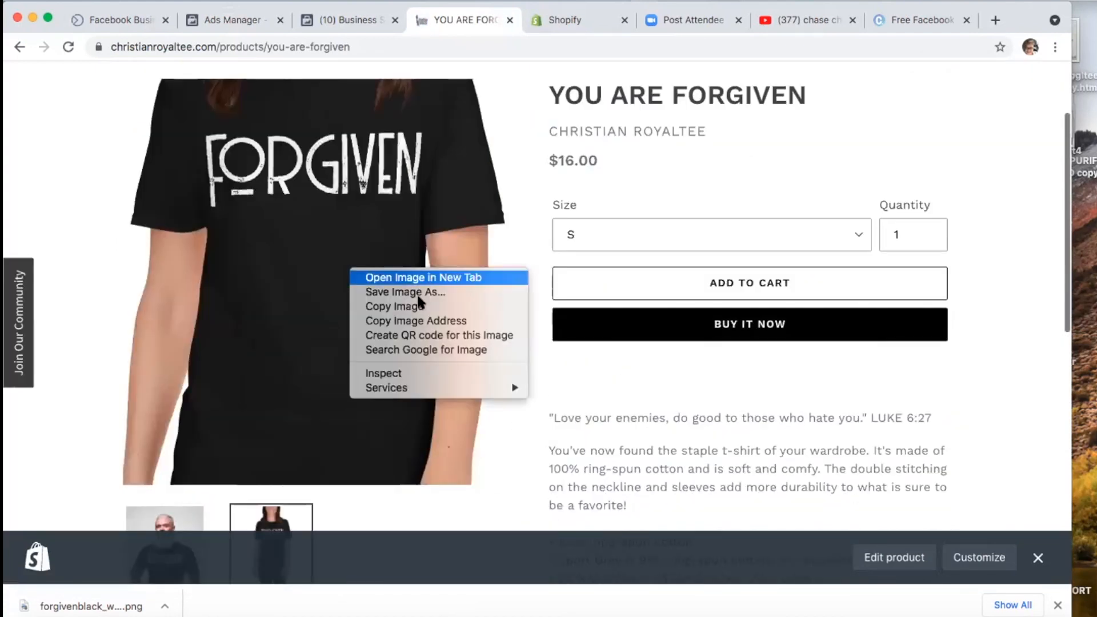
click(421, 294)
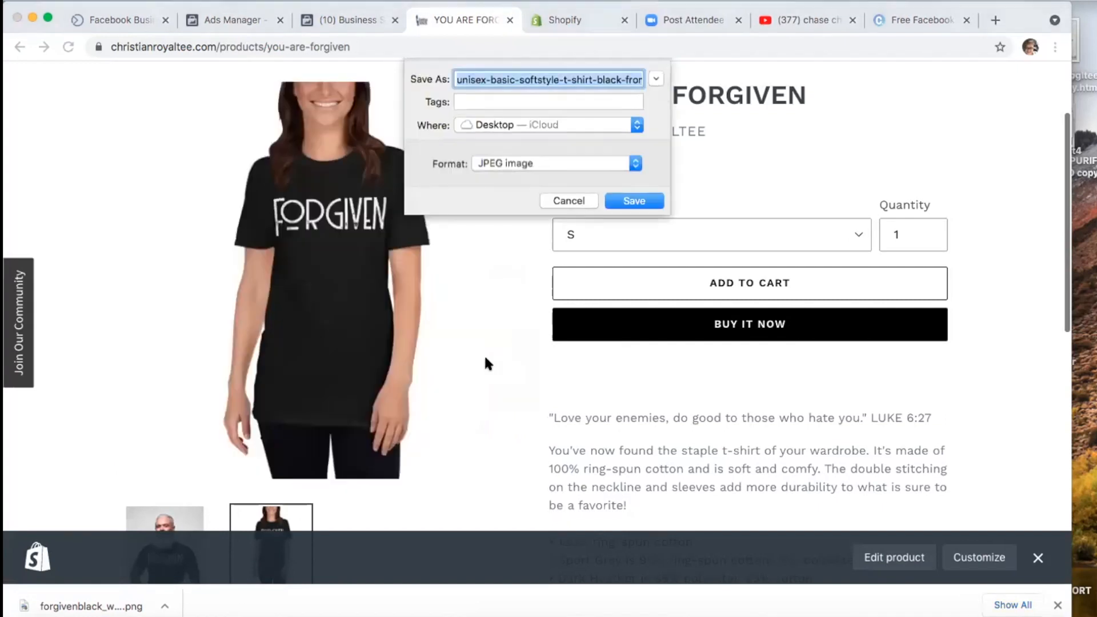
click(628, 200)
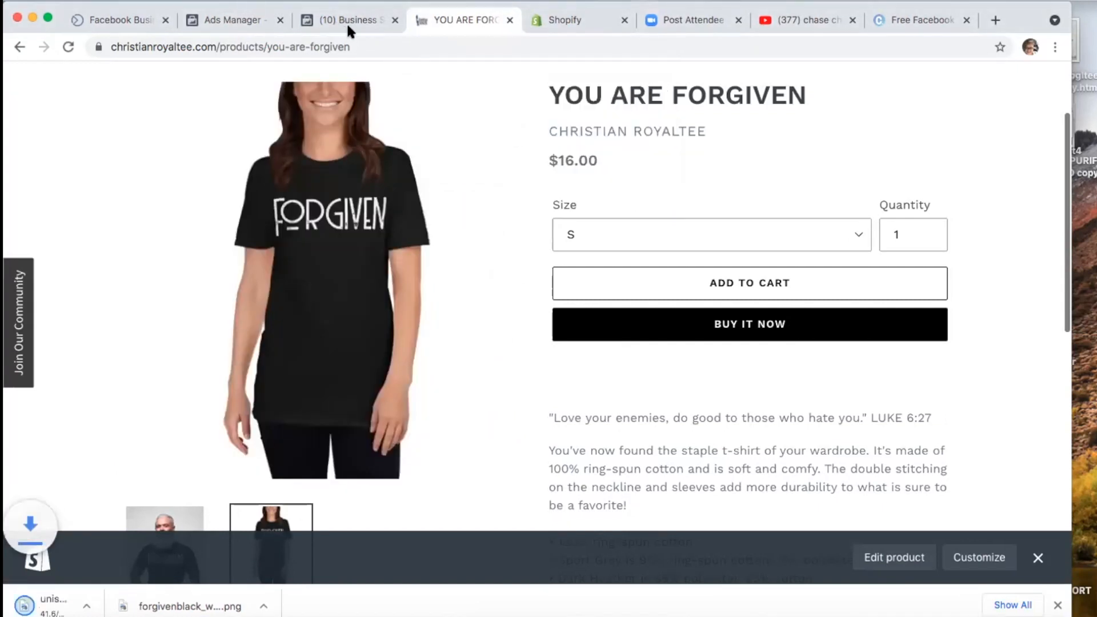
Step: Return to Ads Manager and start adding an image to the duplicated ad's creative
click(346, 22)
click(241, 19)
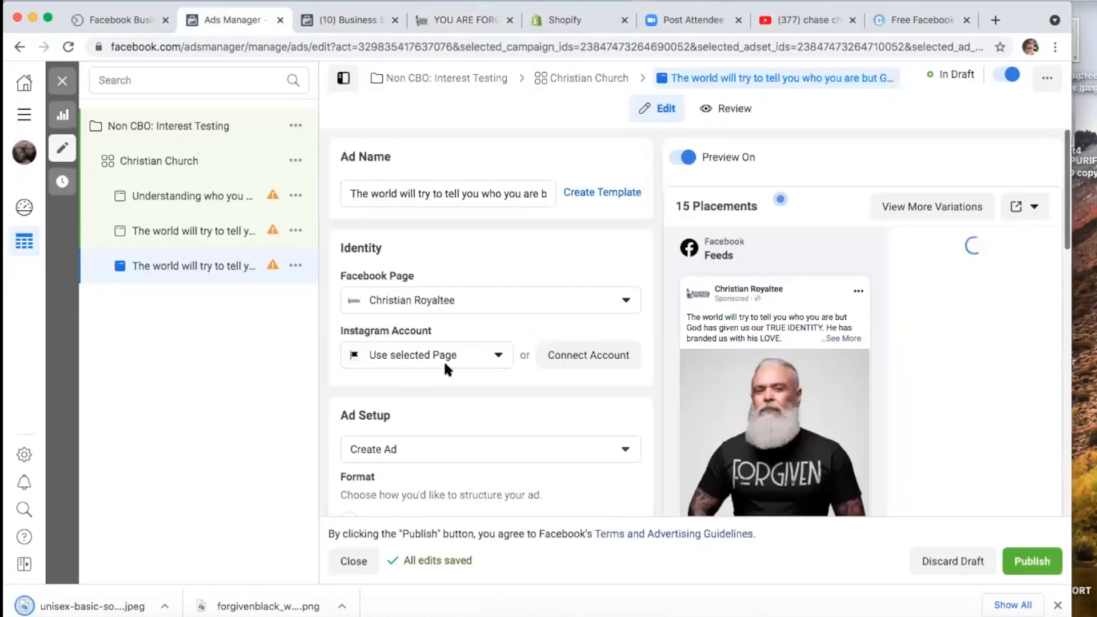
scroll(457, 394, down, 5)
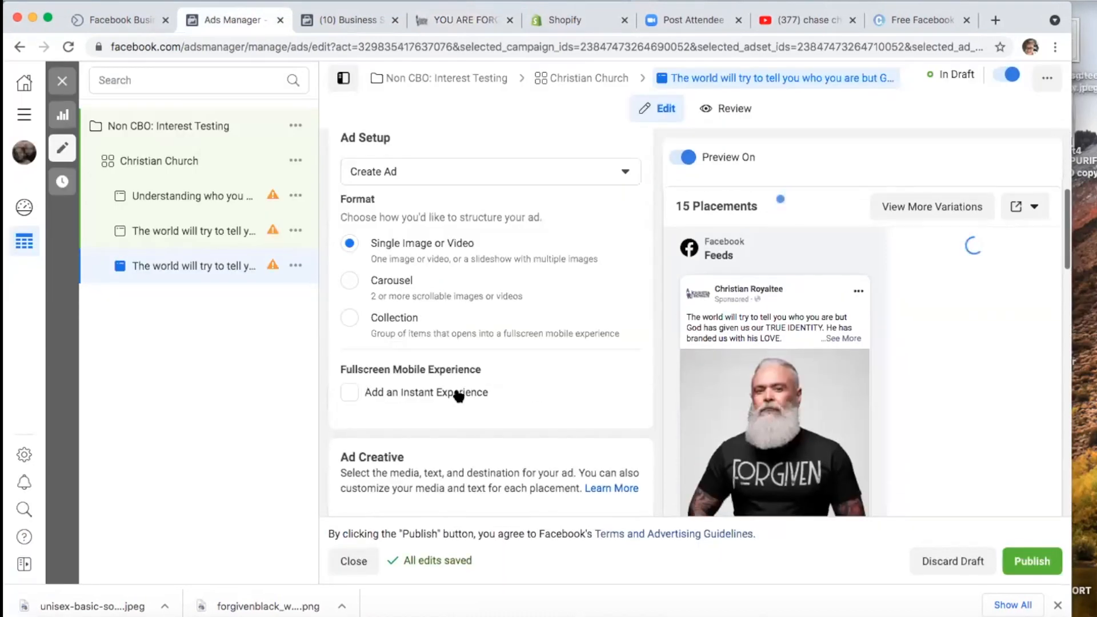
scroll(457, 394, down, 2)
scroll(455, 385, down, 3)
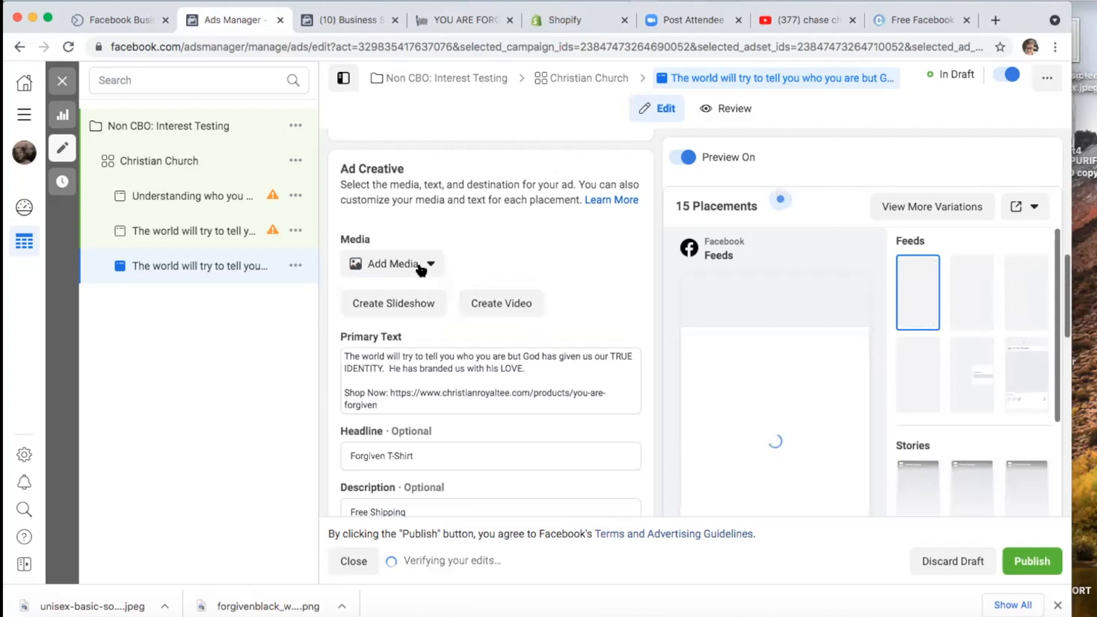
click(422, 265)
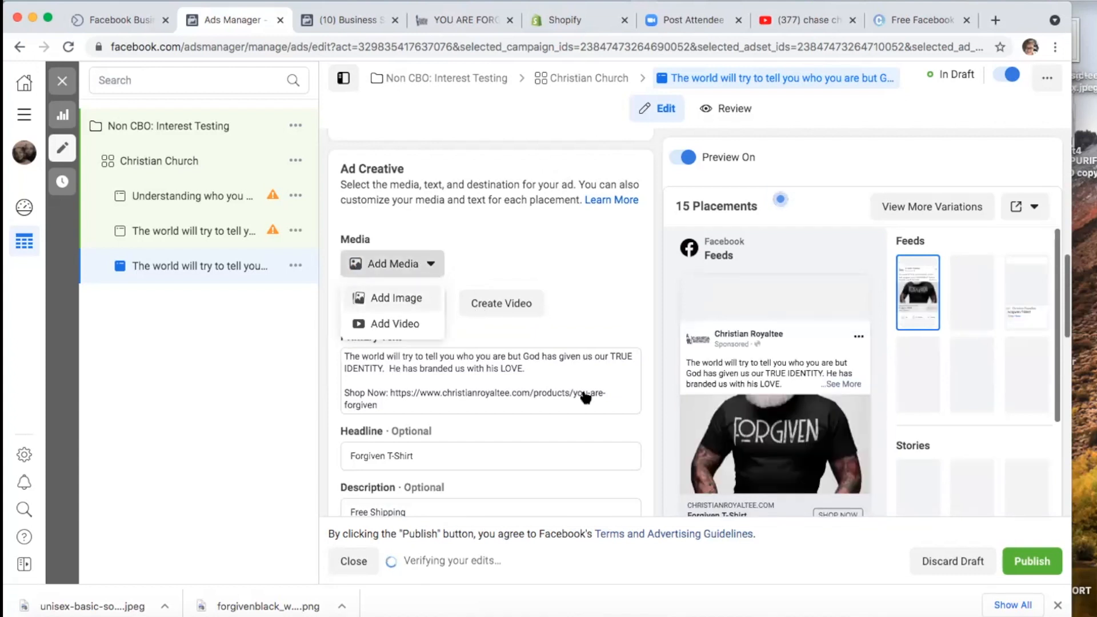
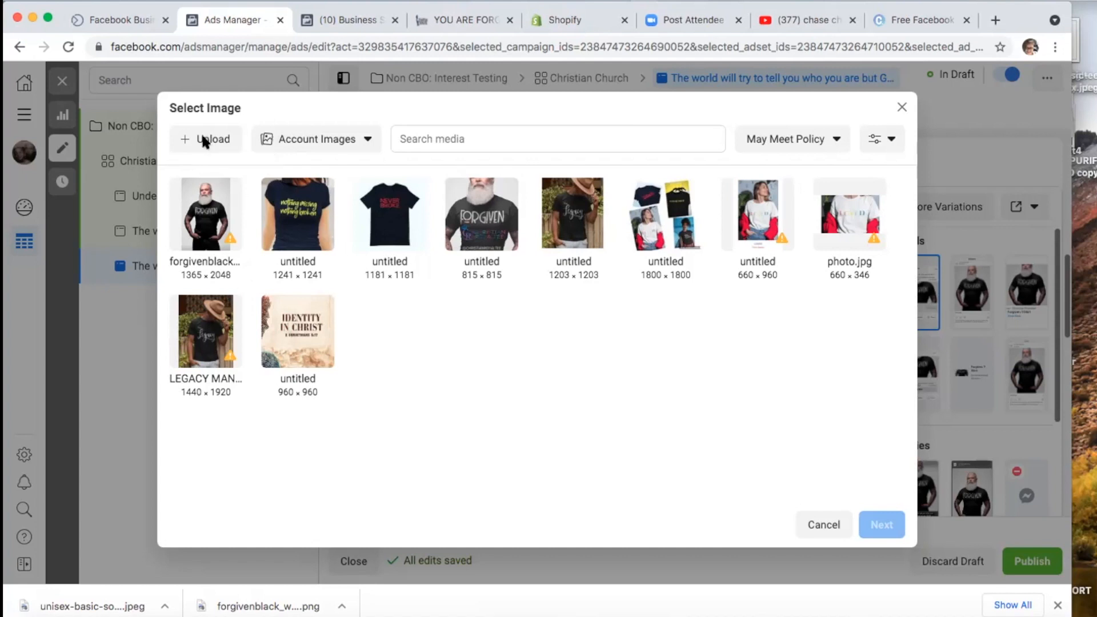
Step: Upload the unisex-basic-softstyle T-shirt JPEG from the Desktop and apply it as the duplicated ad's image for all placements
click(201, 137)
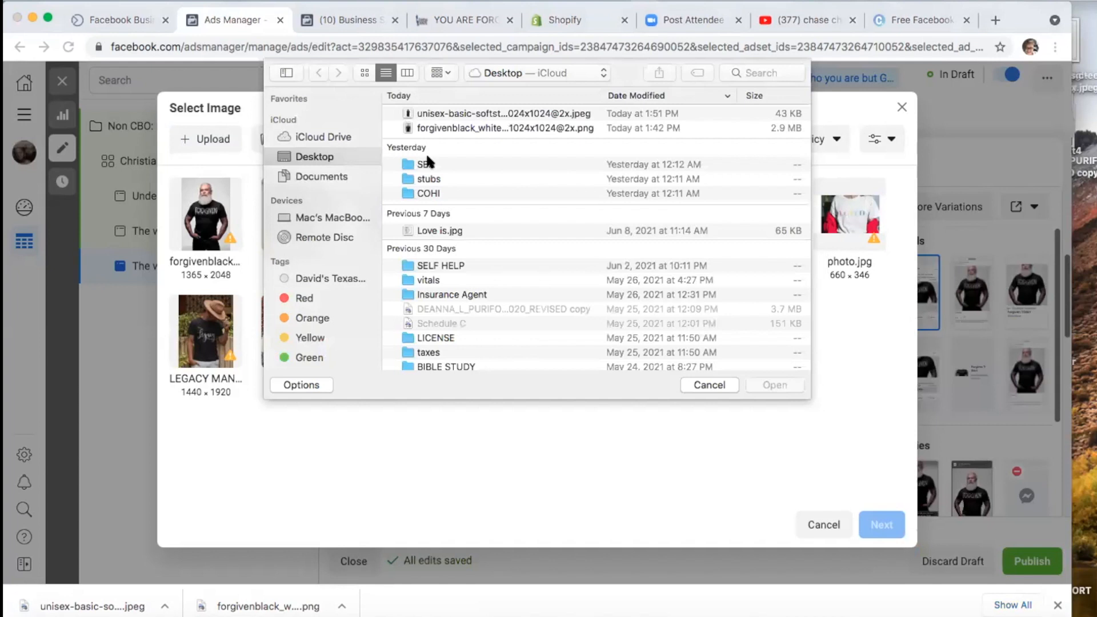
click(485, 112)
click(781, 384)
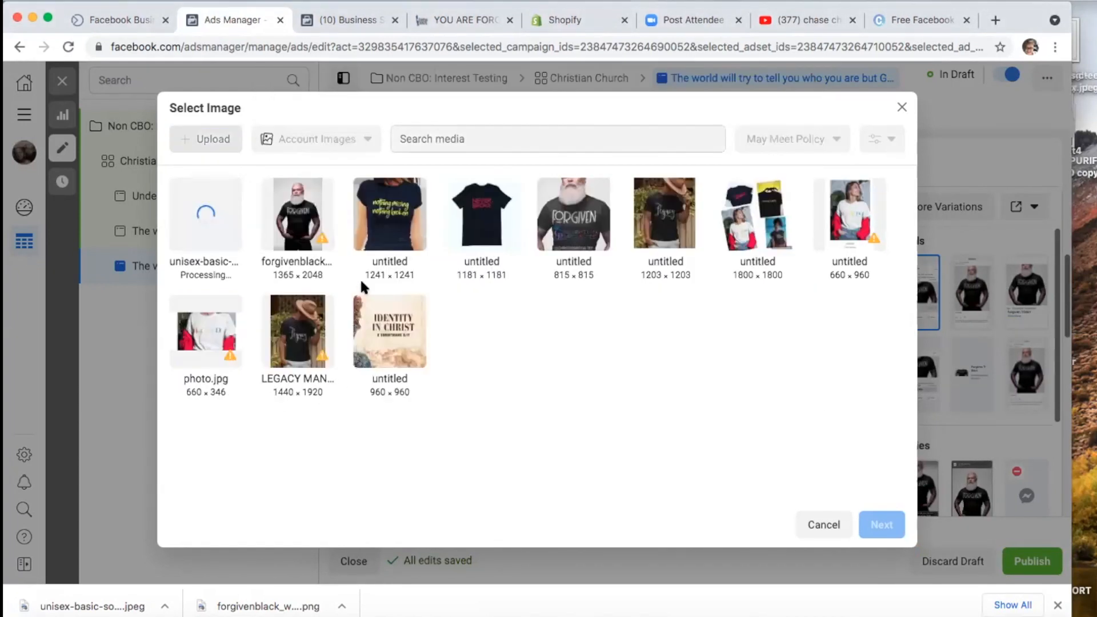
click(217, 228)
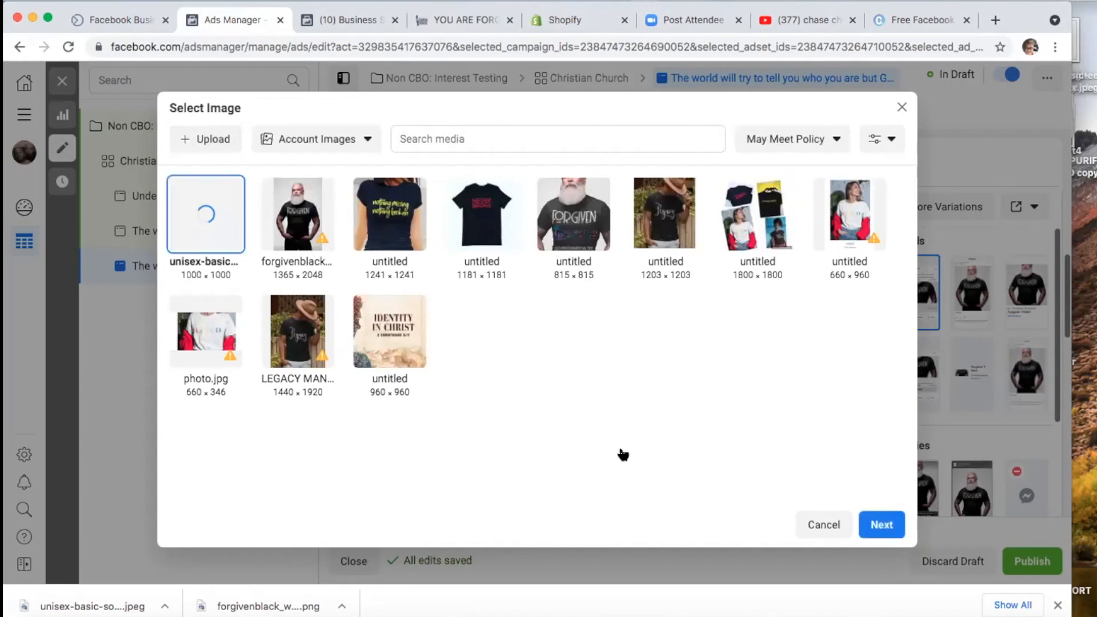
click(883, 525)
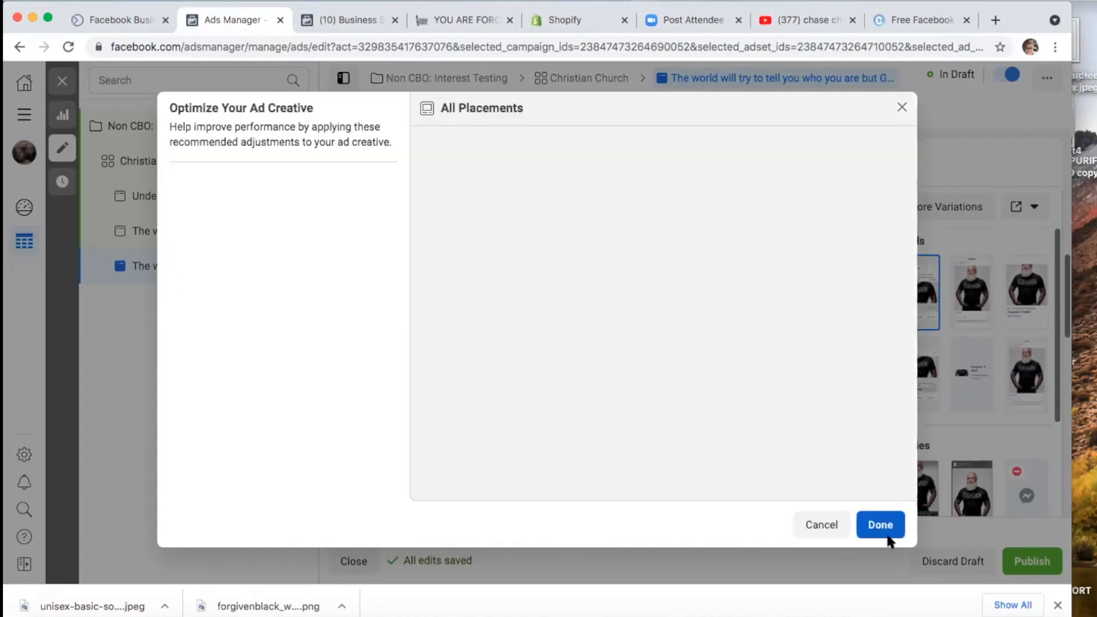
click(886, 525)
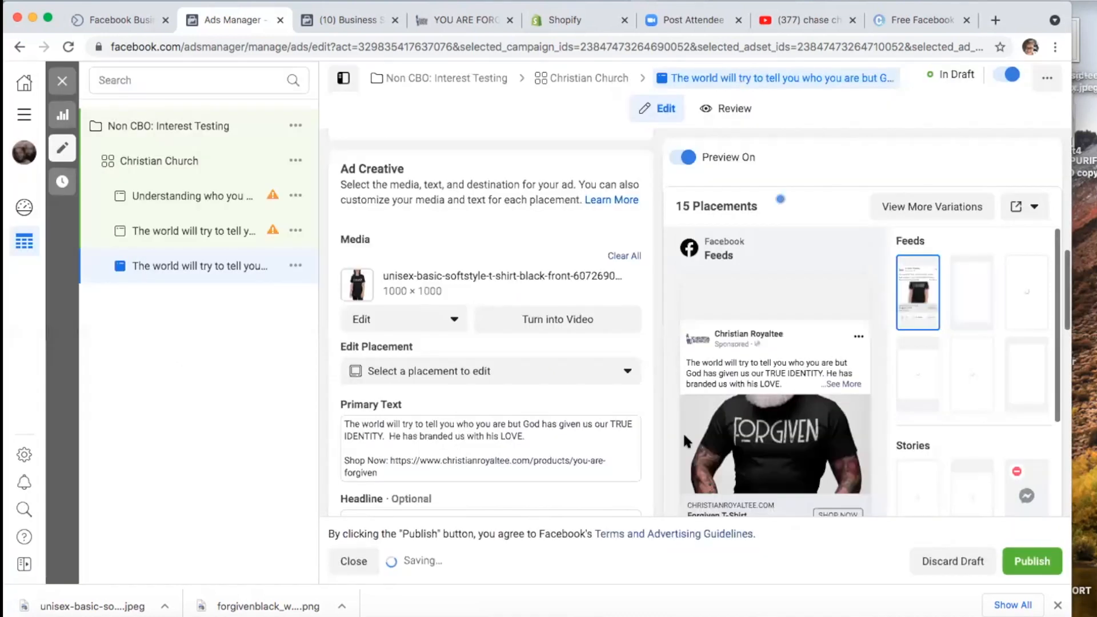
Step: Crop the ad image for all placements to a 1:1 square of about 604 × 604 centred on the shirt's Forgiven print, and save it
click(429, 326)
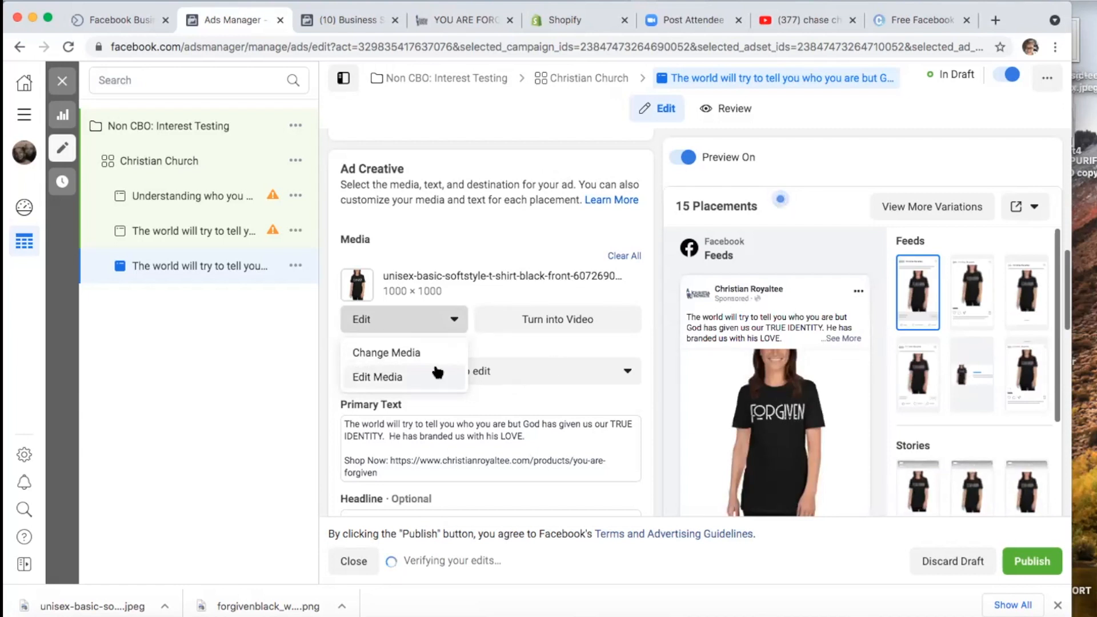
click(438, 372)
click(476, 419)
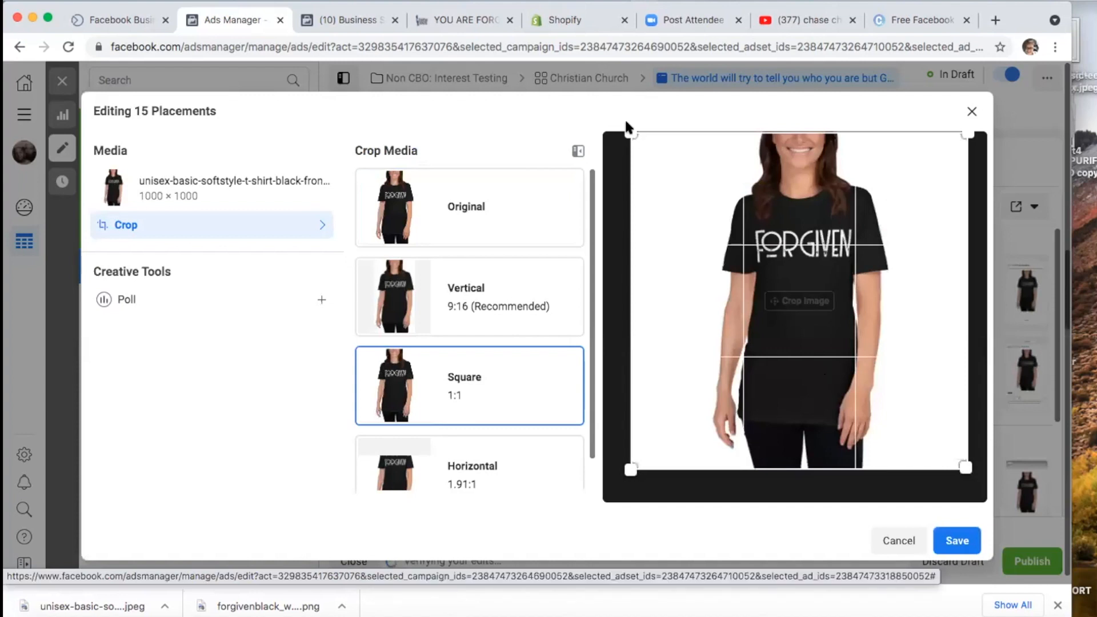
drag(630, 134, 659, 200)
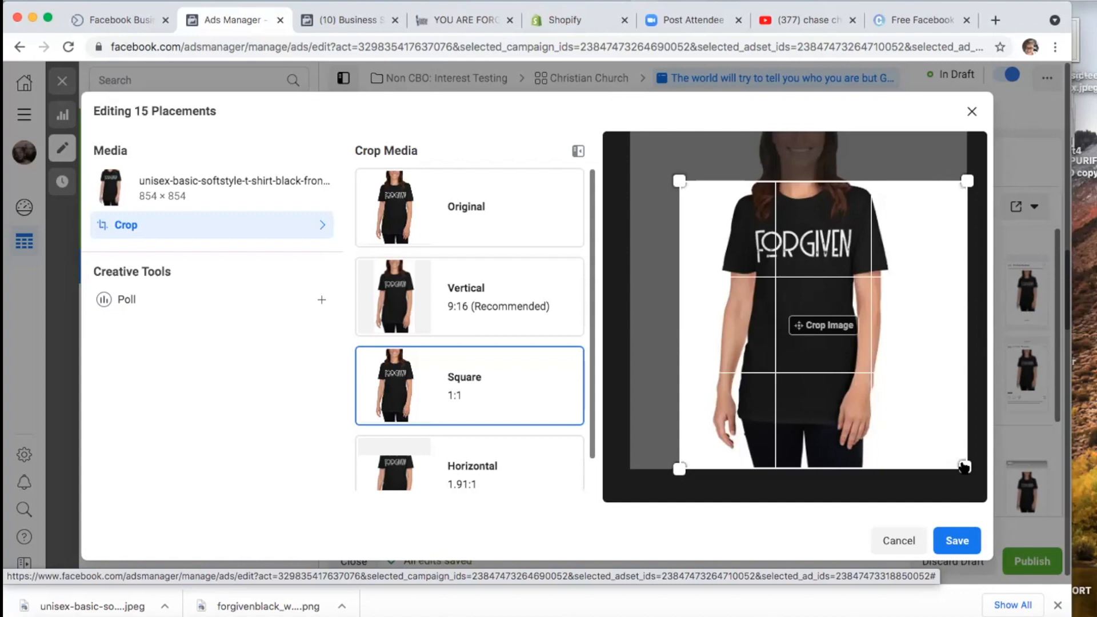
drag(964, 468, 933, 417)
drag(855, 320, 861, 367)
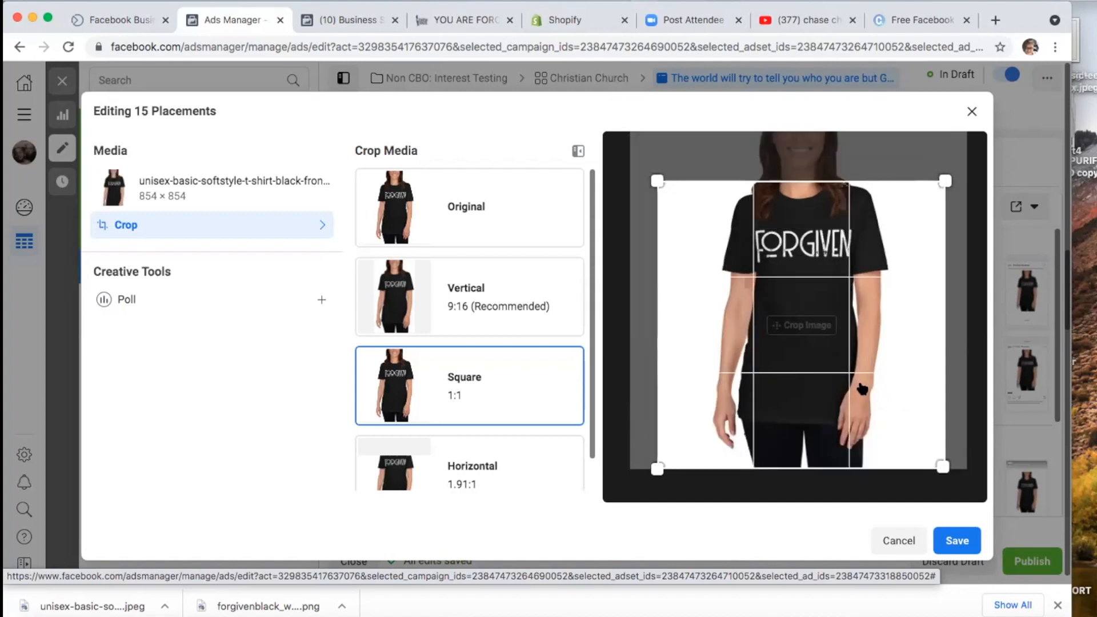
drag(943, 467, 945, 429)
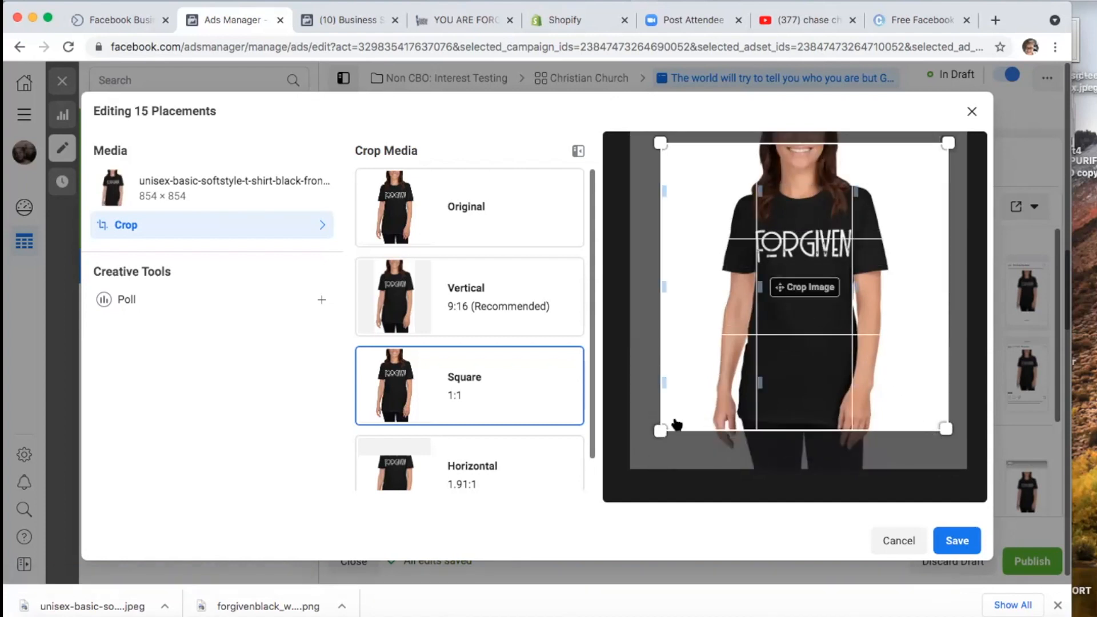
drag(658, 428, 715, 372)
drag(794, 302, 796, 300)
drag(690, 402, 710, 375)
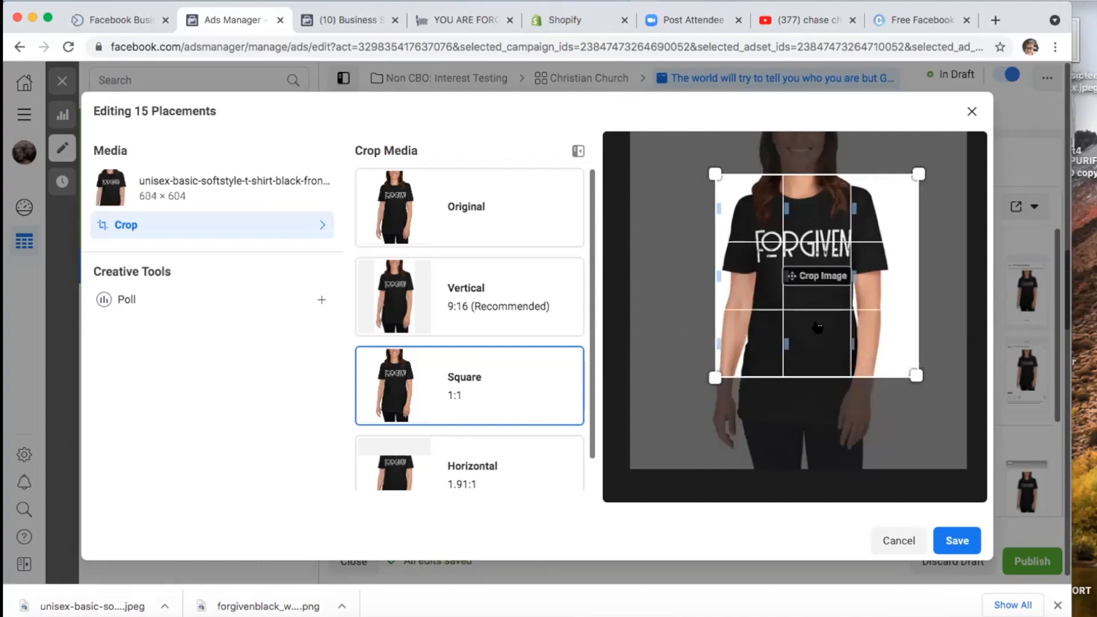
drag(818, 328, 805, 326)
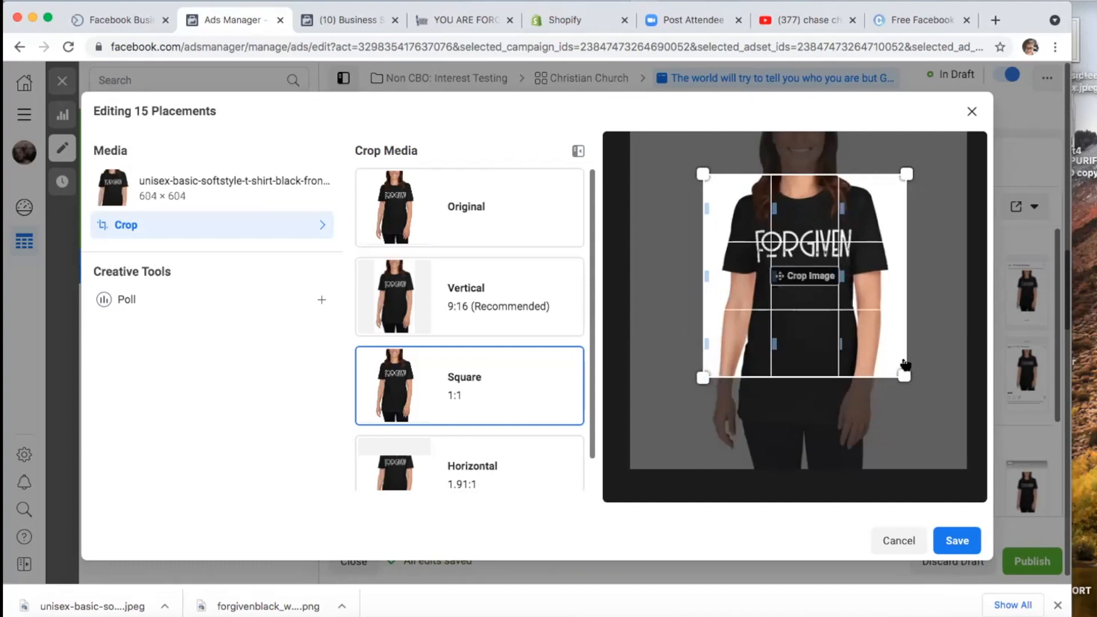
click(953, 538)
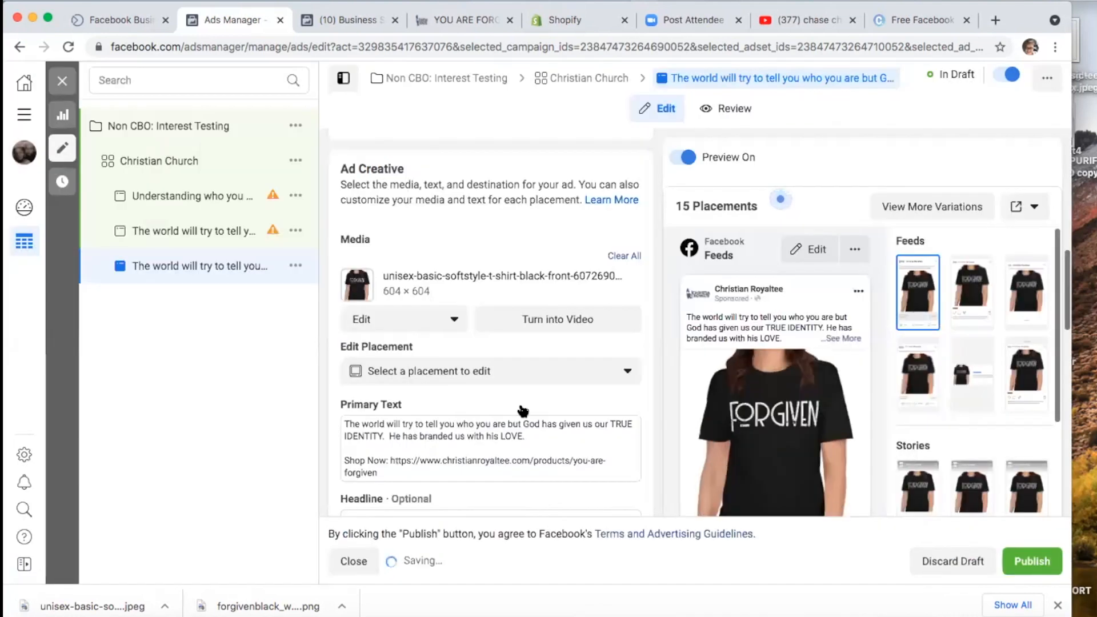
Step: Preview the ad in Facebook Video Feeds and extend its headline to "Forgiven T-Shirt - Limited"
scroll(472, 462, down, 5)
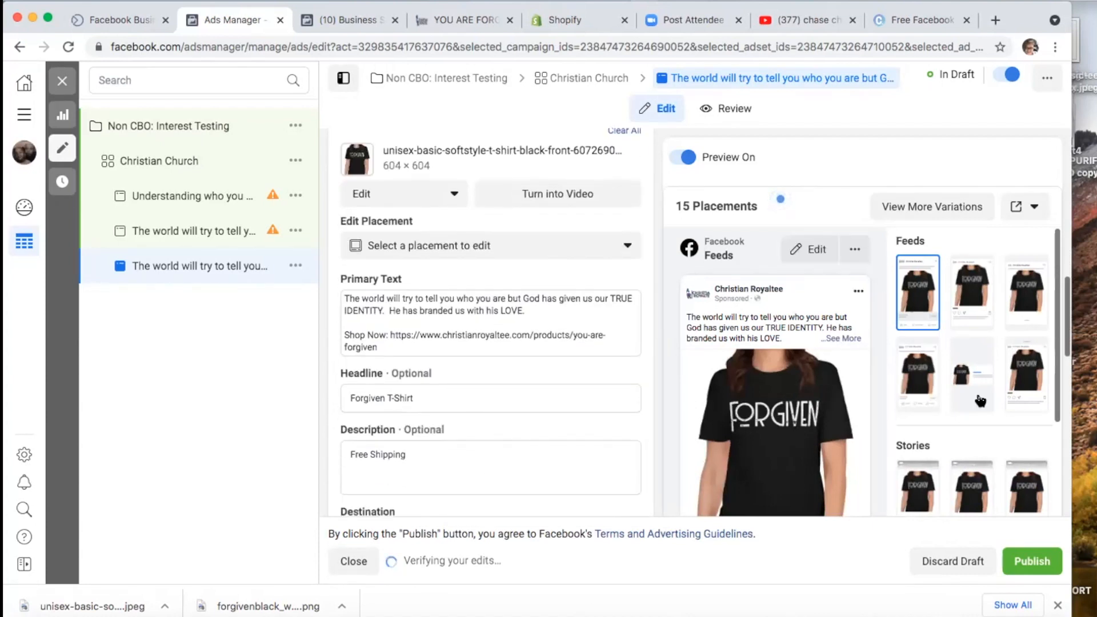
click(918, 374)
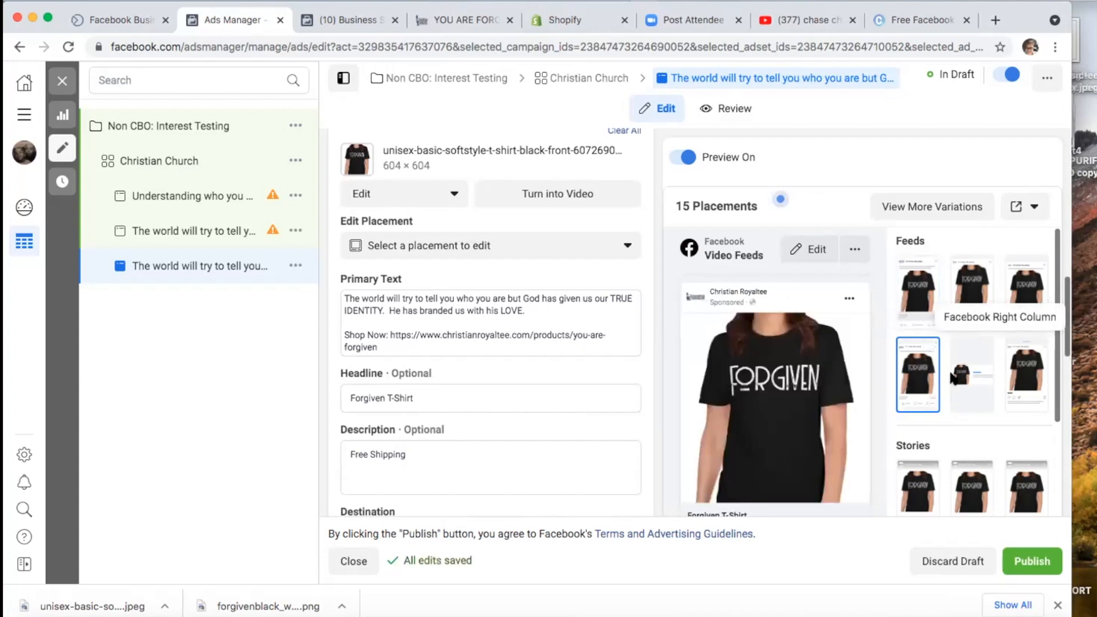
click(435, 401)
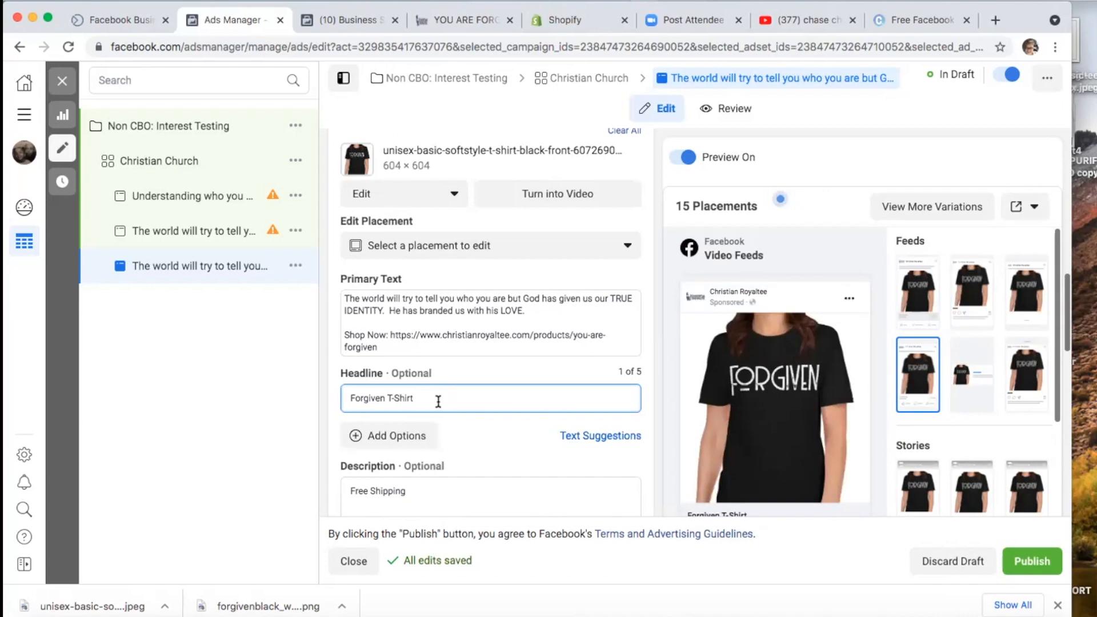
text(-)
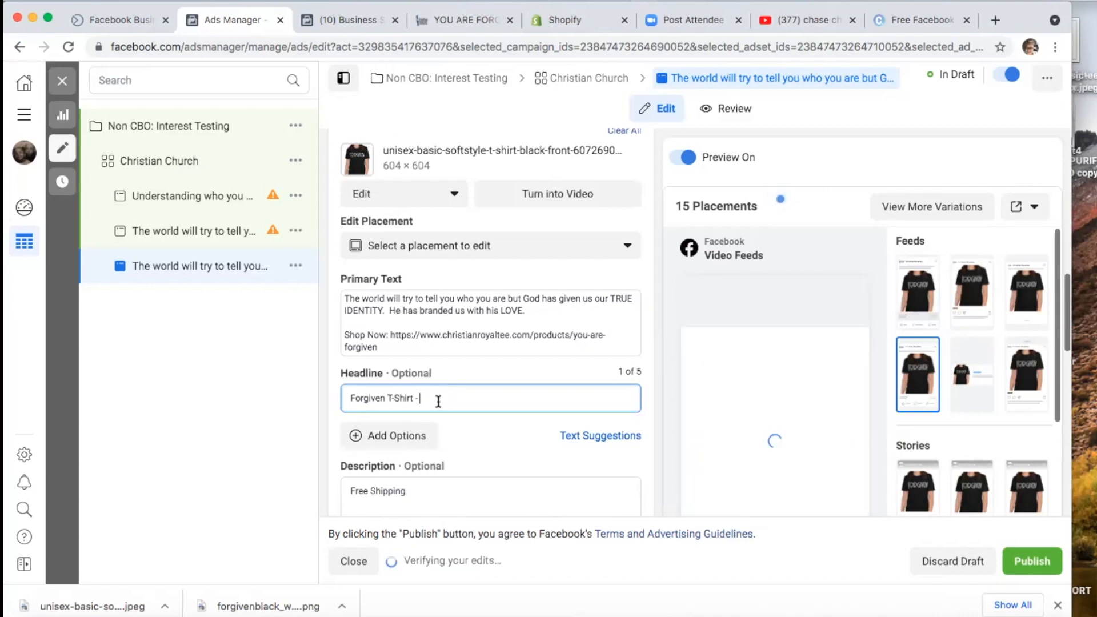
text( Limited Suppl)
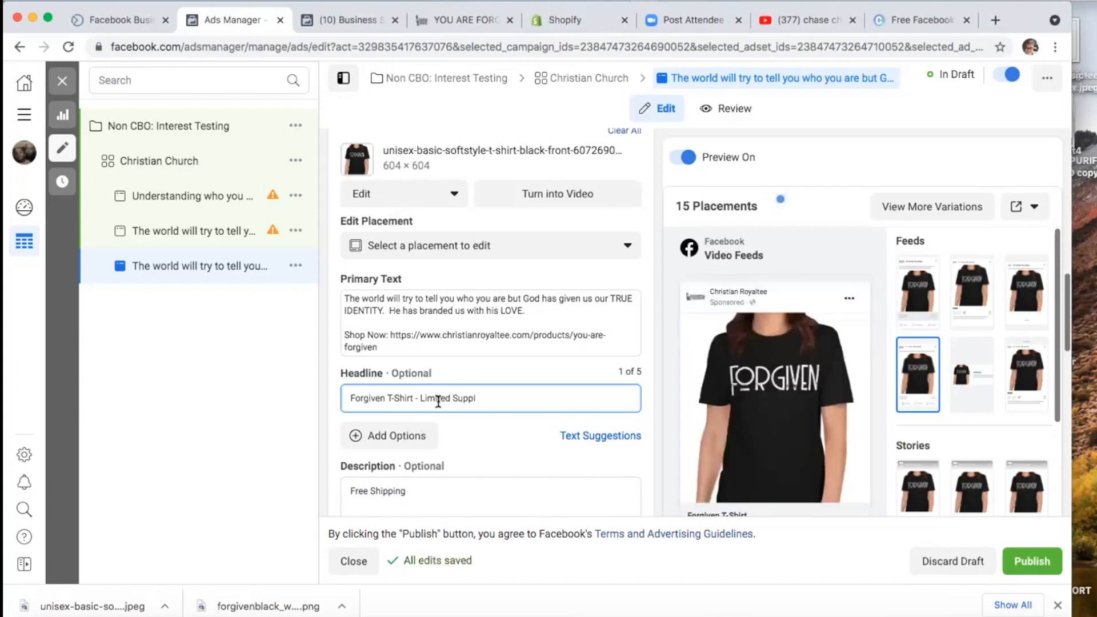
key(BackSpace)
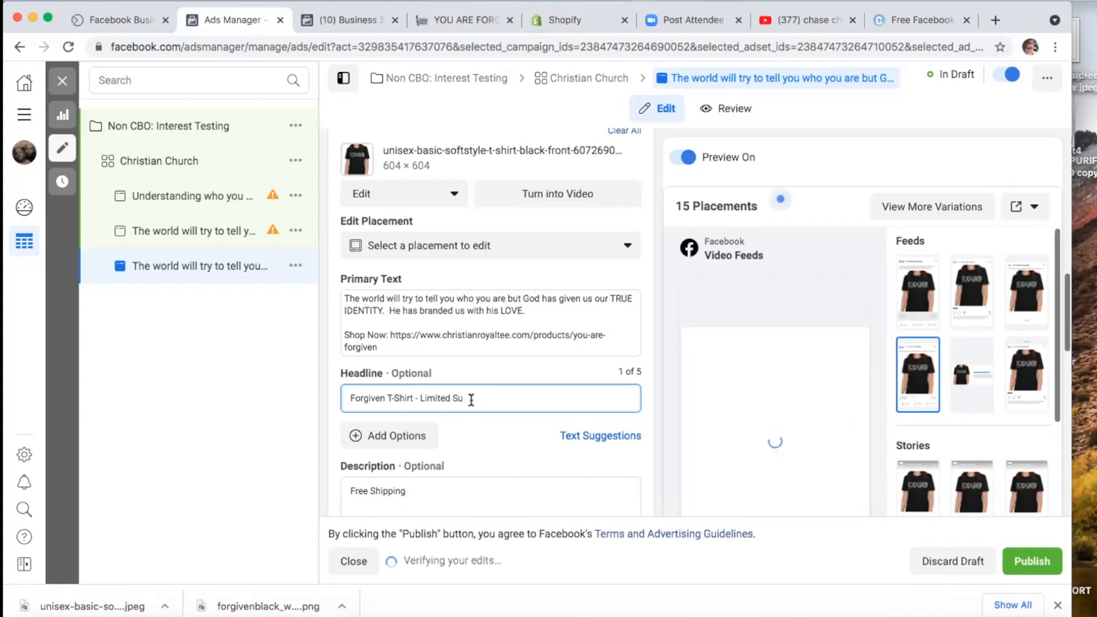
text(p)
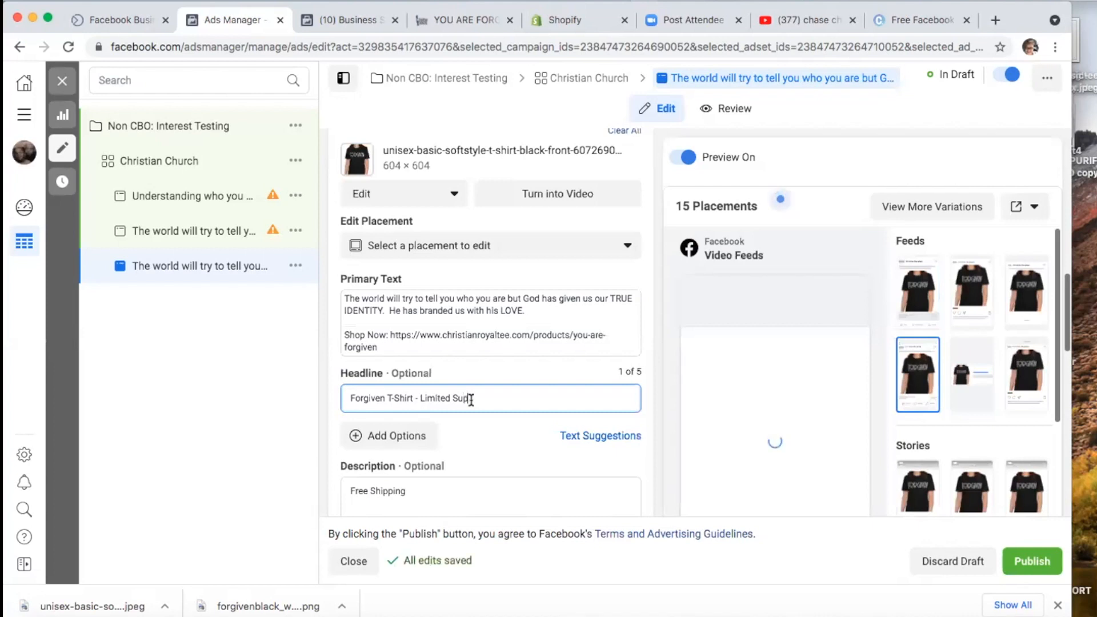
text(li)
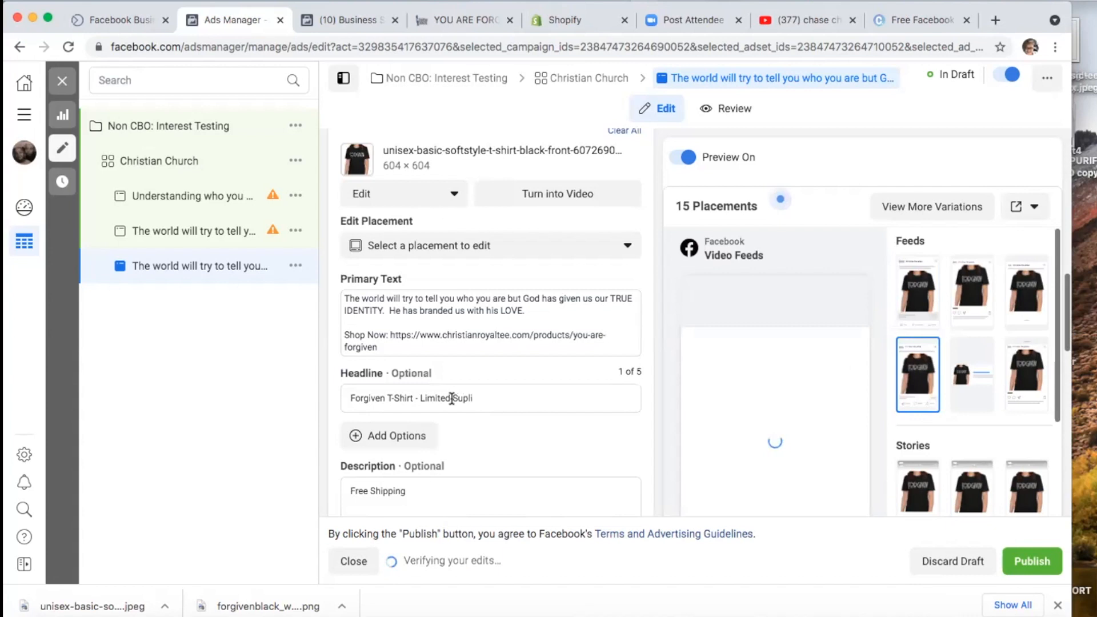
drag(451, 398, 507, 398)
key(BackSpace)
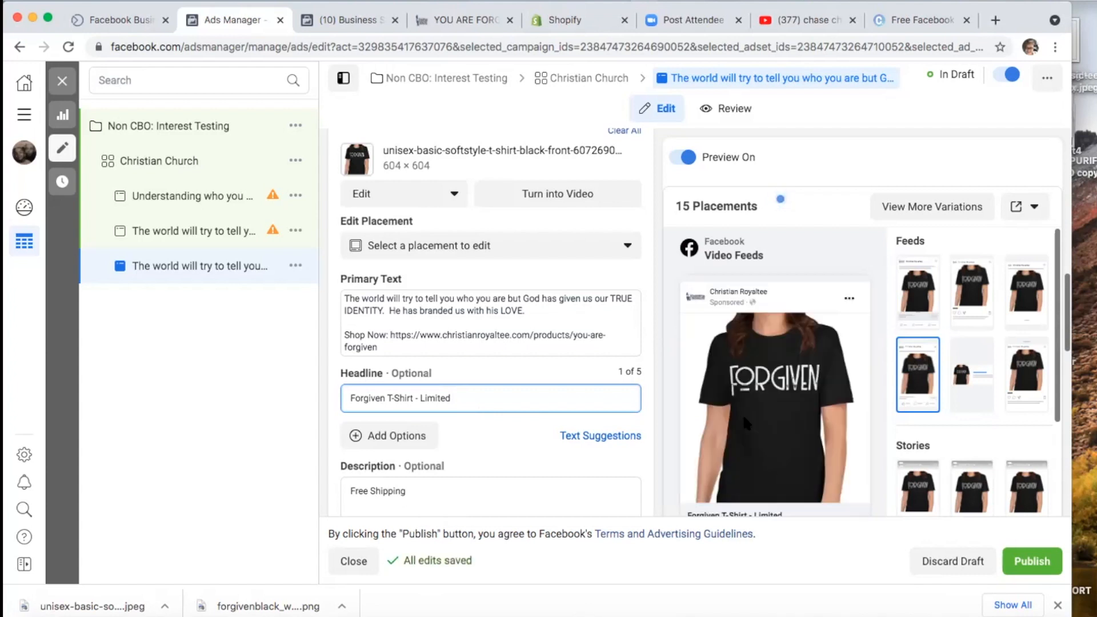
Step: Complete the ad's headline as "Forgiven T-Shirt - Limited Stock"
scroll(758, 433, down, 2)
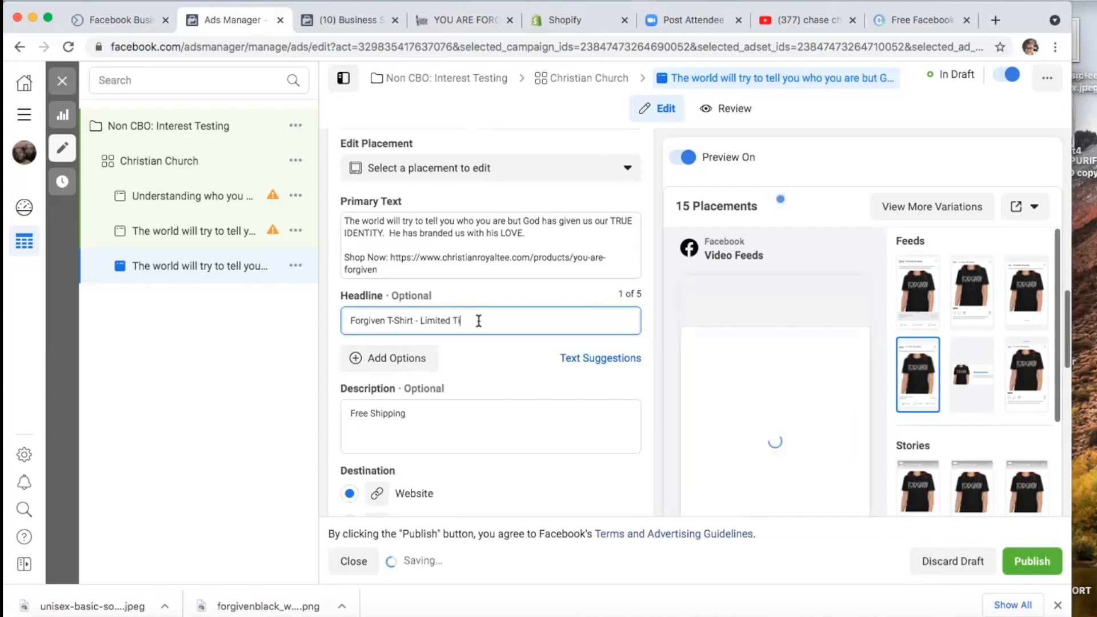
key(BackSpace)
text(S)
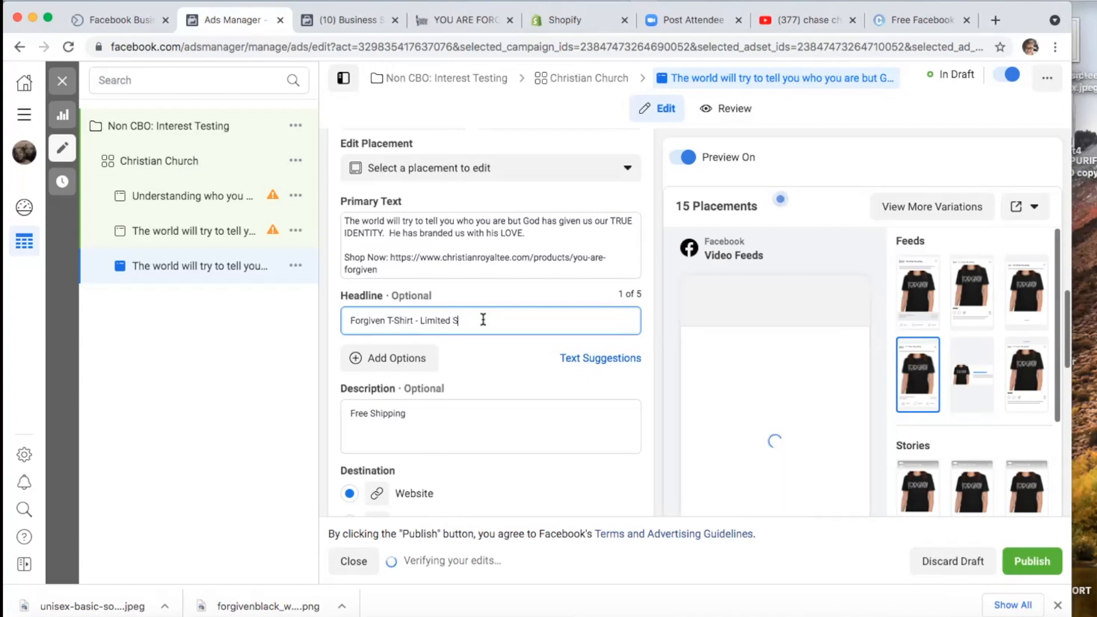
text(tock)
Step: Examine the ad's Facebook Feeds preview along with its destination, display link, call to action and tracking settings
scroll(584, 331, down, 2)
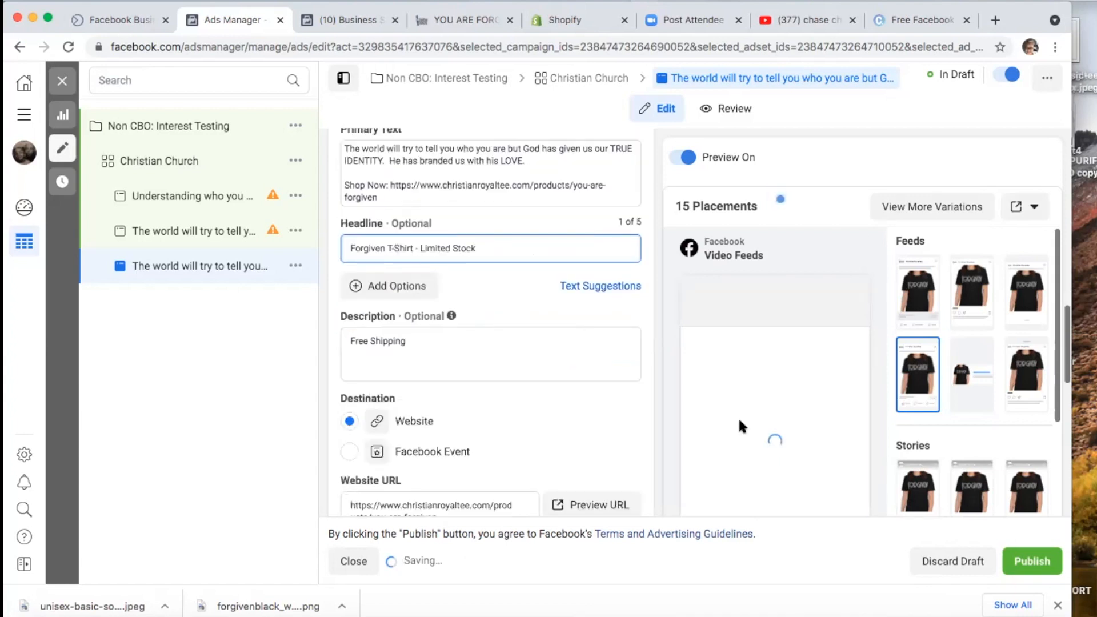
scroll(739, 421, down, 1)
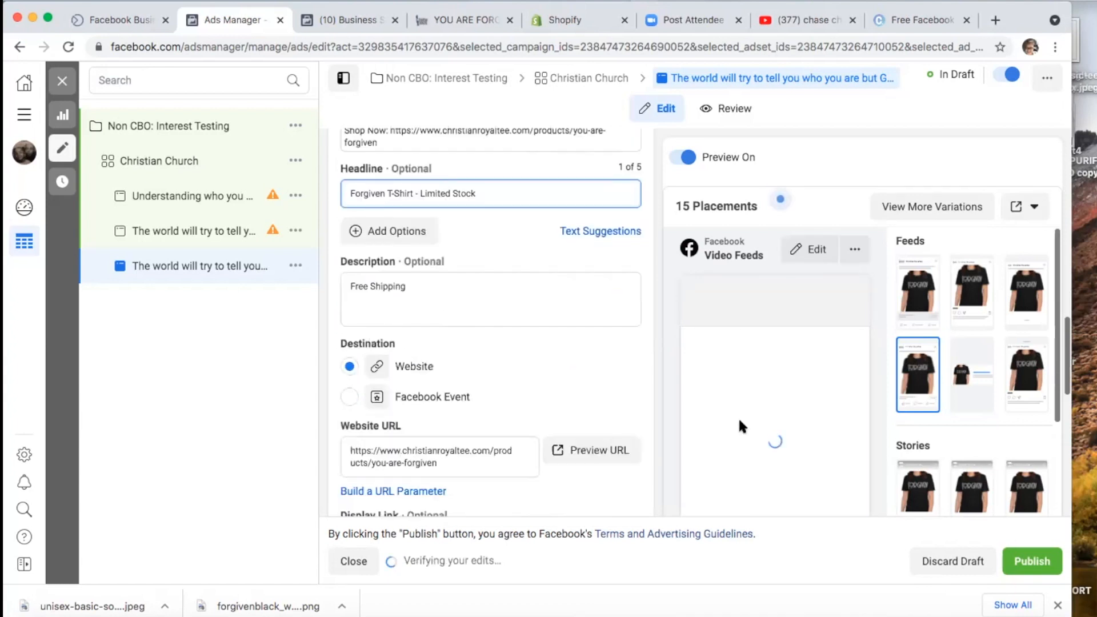
scroll(742, 426, down, 4)
click(918, 292)
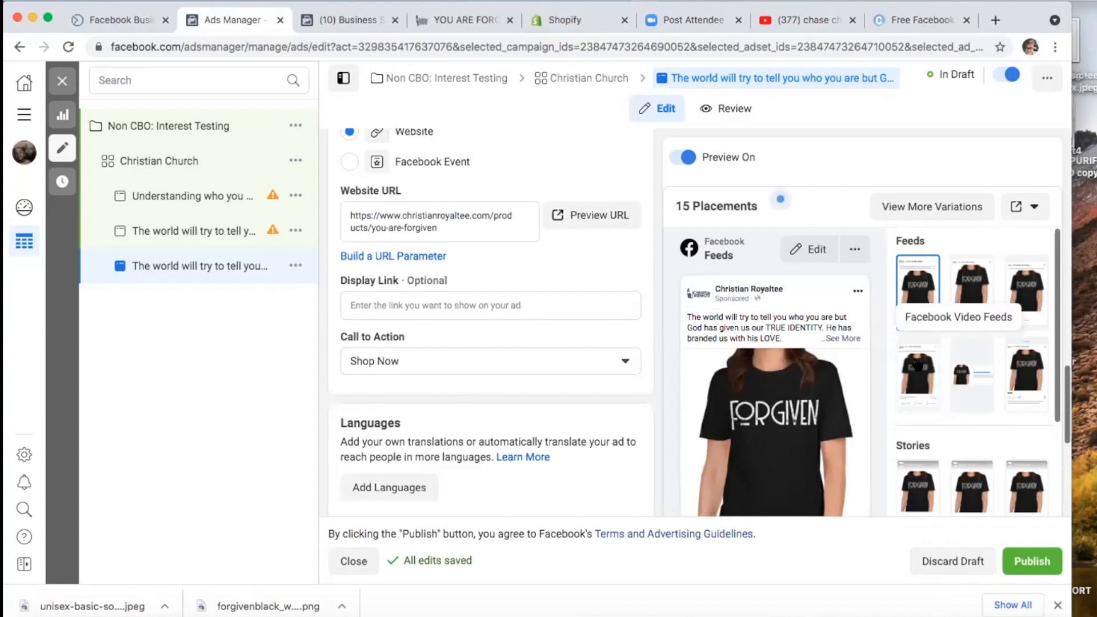
scroll(791, 406, down, 6)
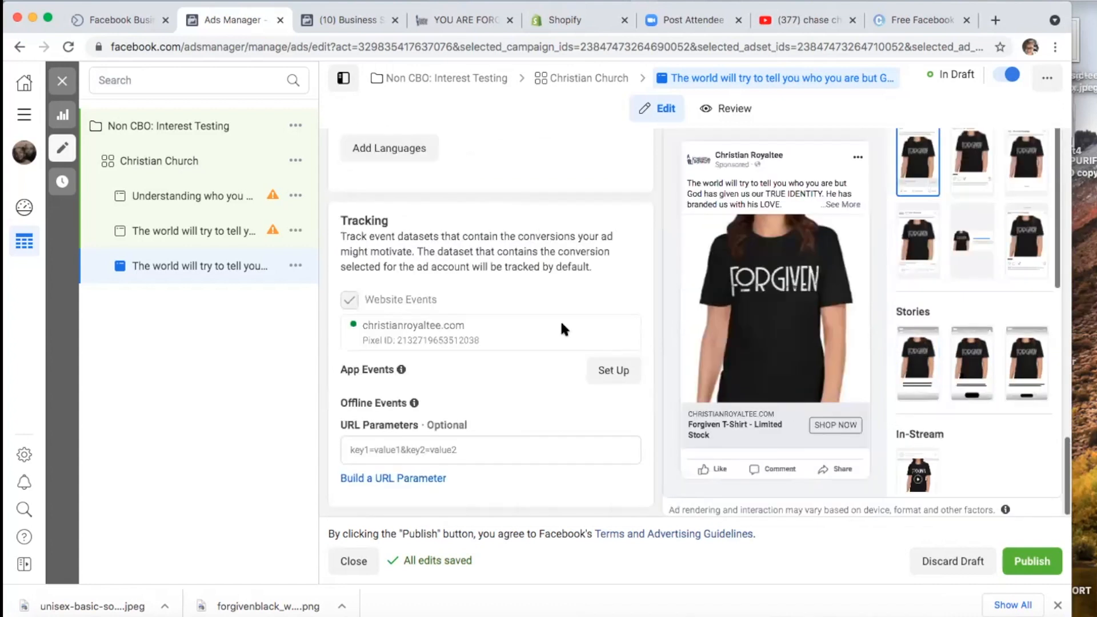
scroll(469, 276, up, 5)
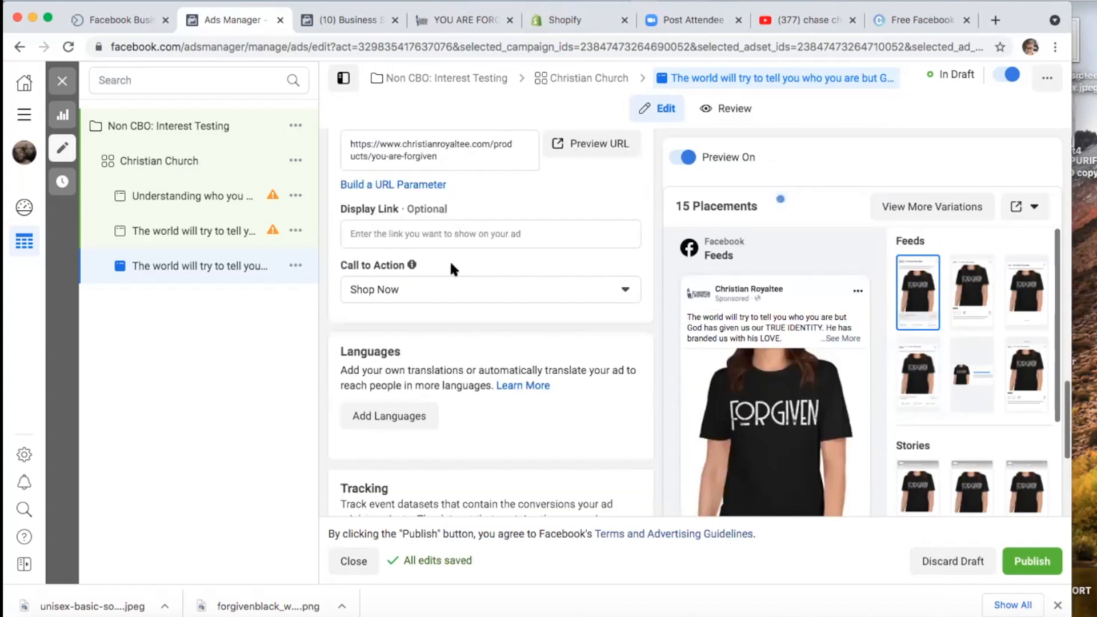
mouse_move(478, 190)
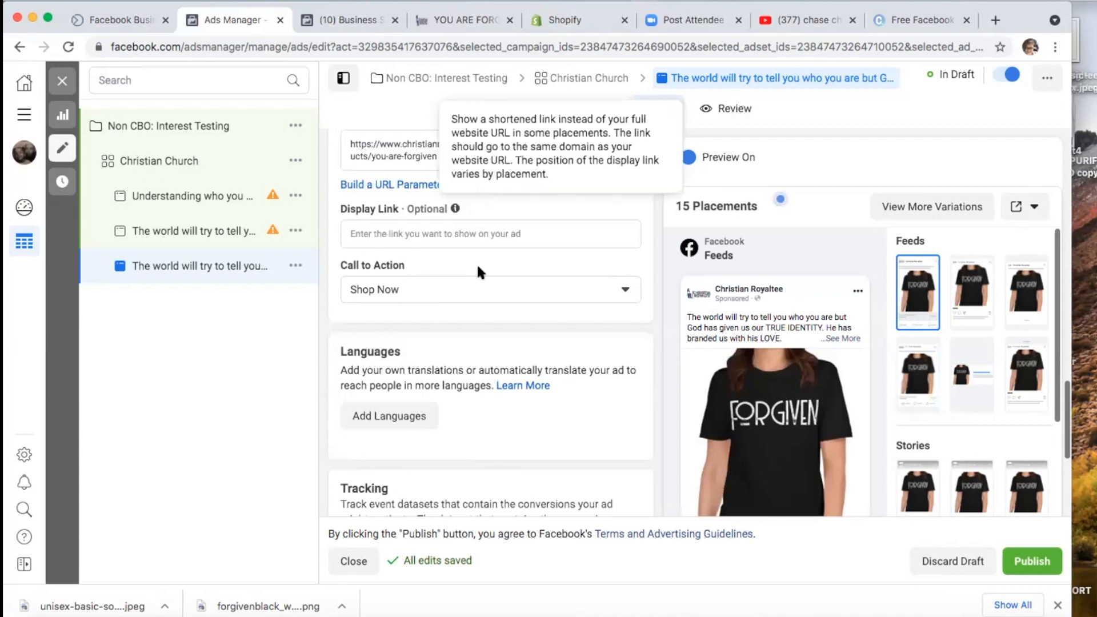
scroll(480, 403, up, 3)
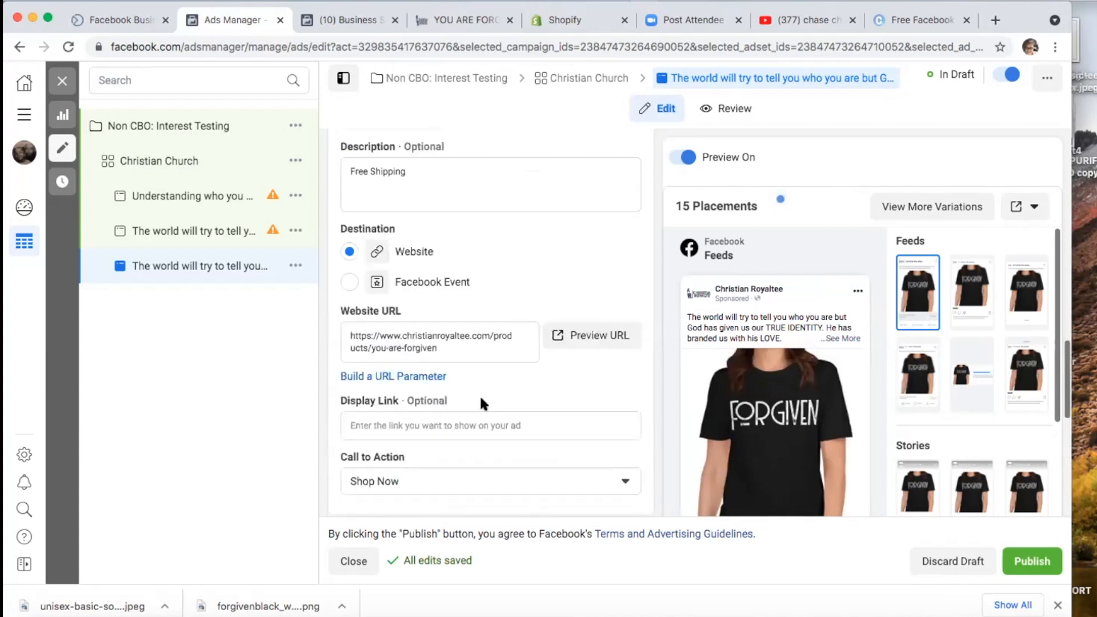
Step: Expand the headline to "Get Your Forgiven T-Shirt - Limited Stock Available" and check it in the Facebook Feeds preview
scroll(479, 403, up, 3)
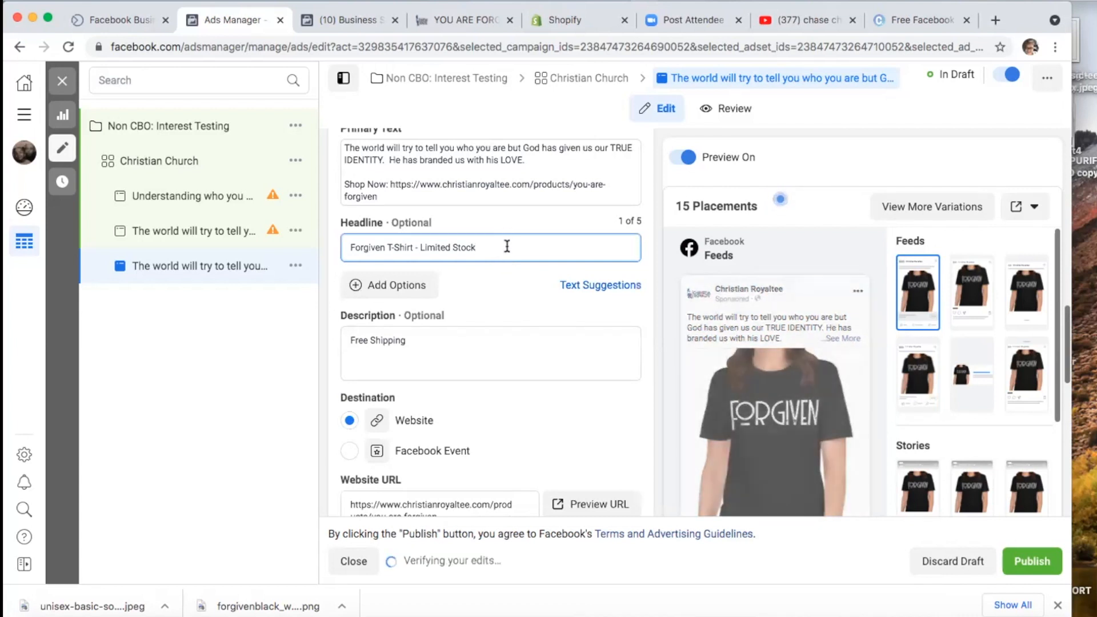
text(Available)
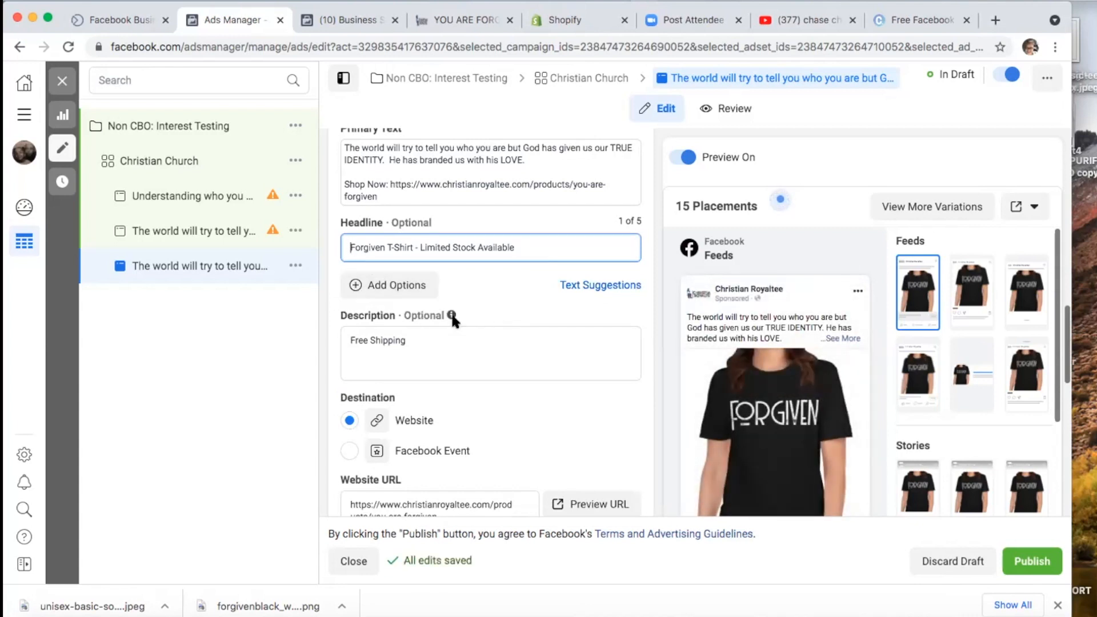
text(Get You)
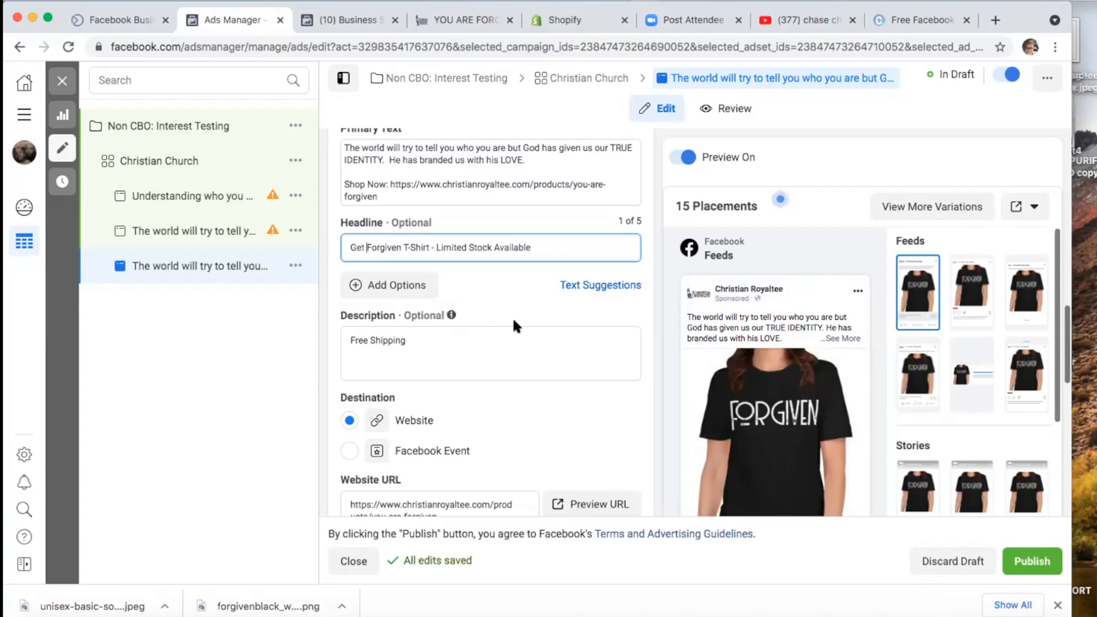
text(r)
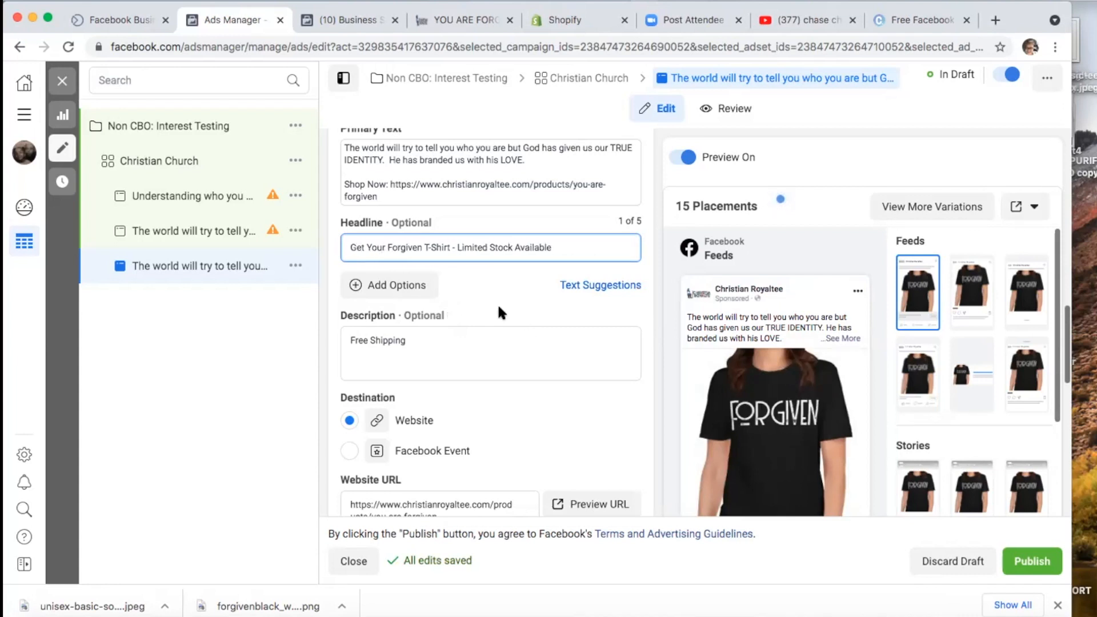
scroll(821, 449, down, 2)
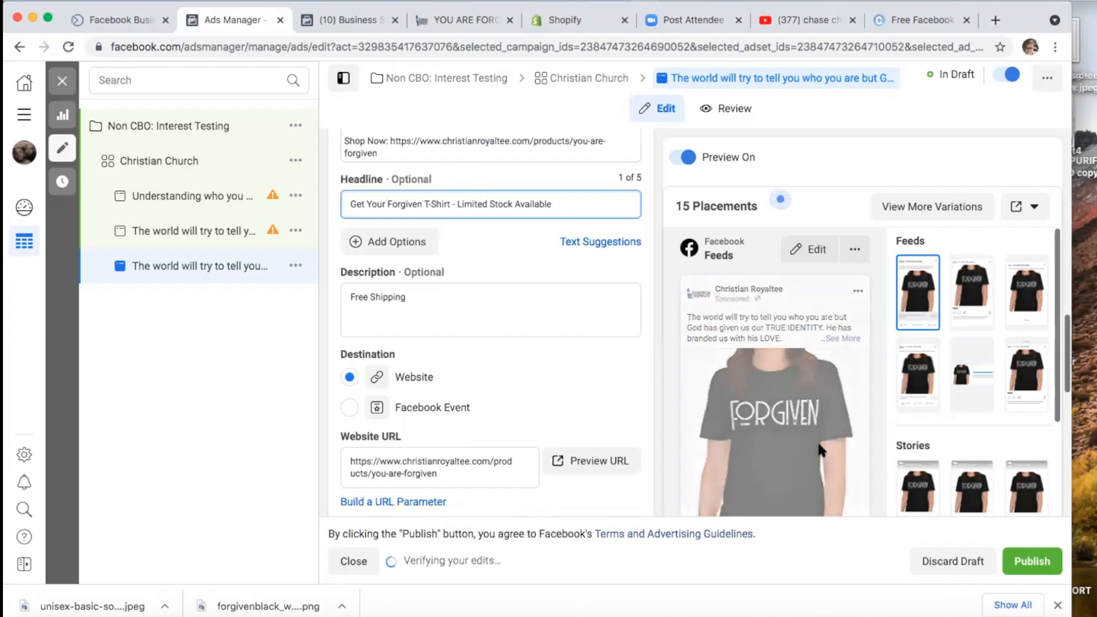
scroll(821, 450, down, 10)
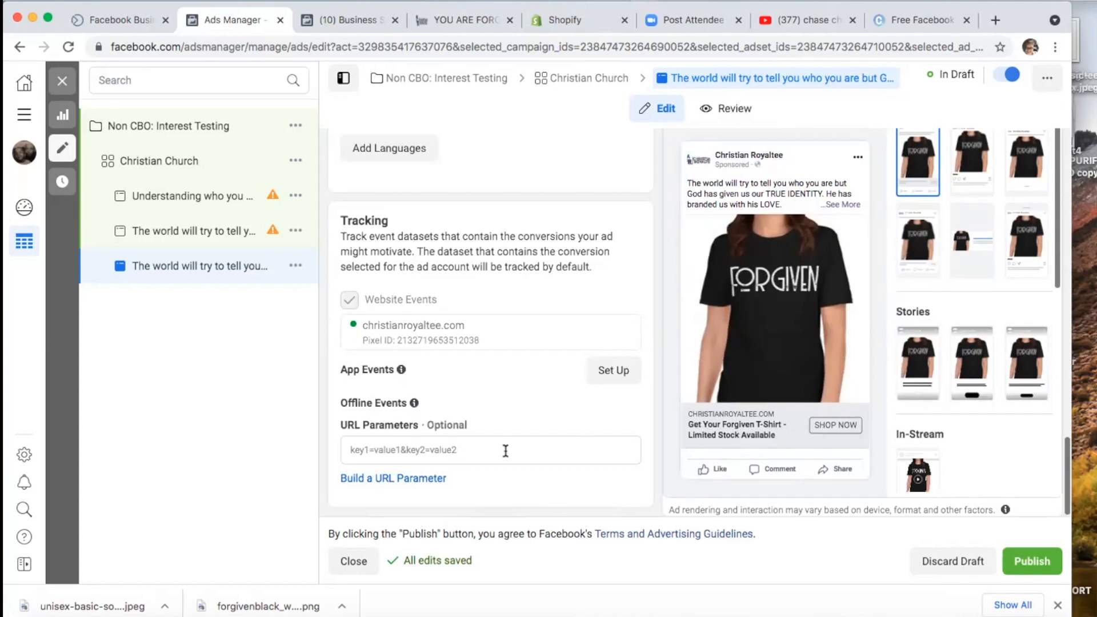
Step: Copy the headline text and replace the ad name with it: "Get Your Forgiven T-Shirt - Limited Stock Available"
scroll(563, 263, up, 6)
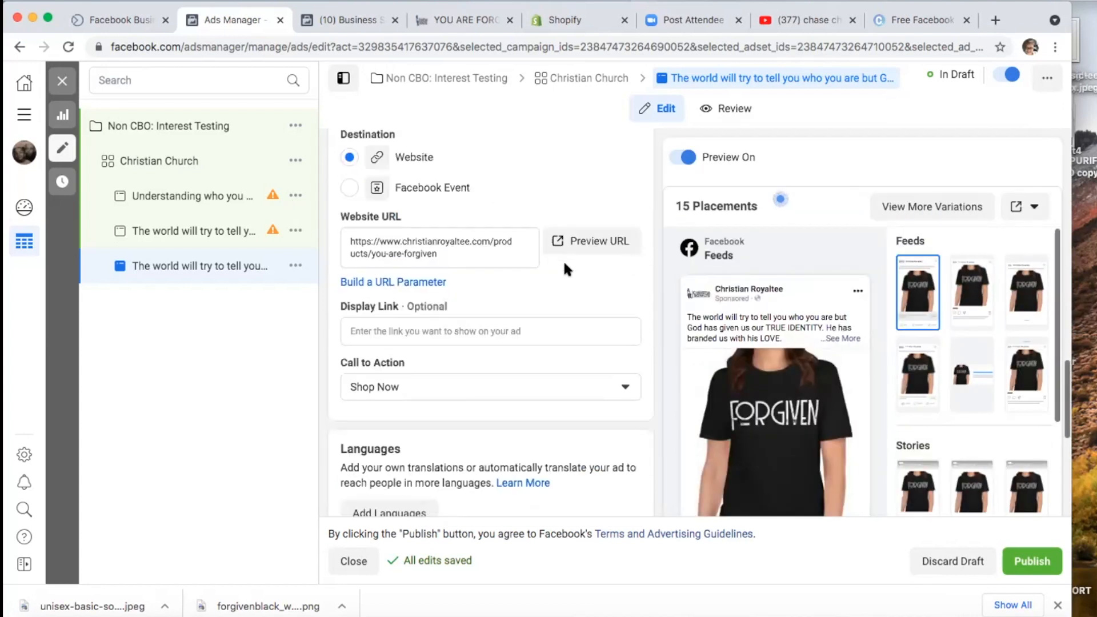
scroll(563, 268, up, 5)
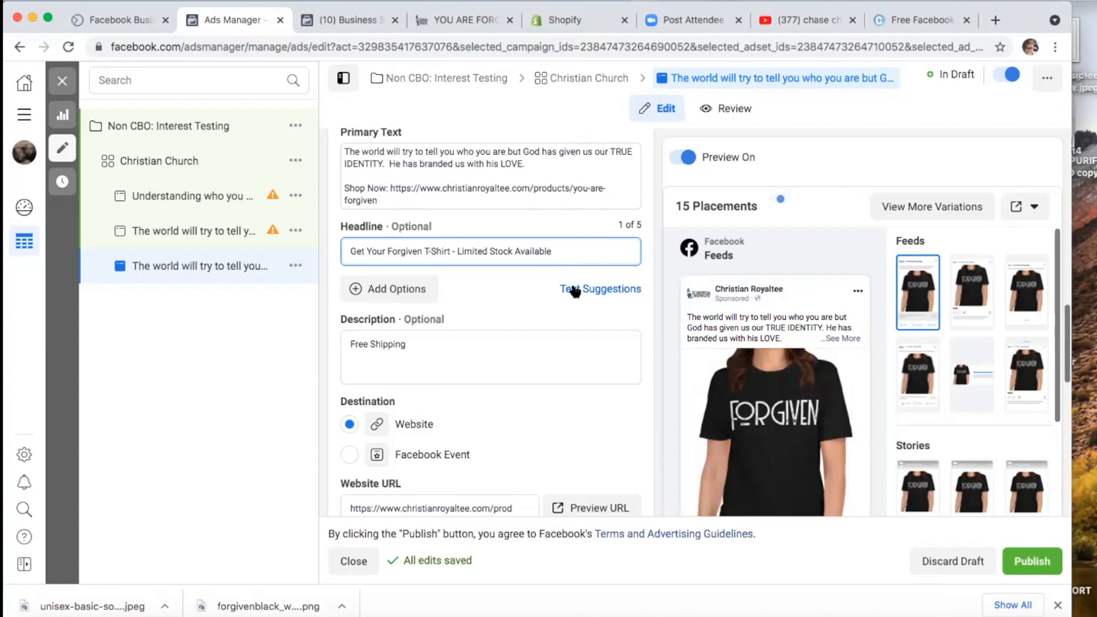
drag(558, 250, 347, 251)
key(super+c)
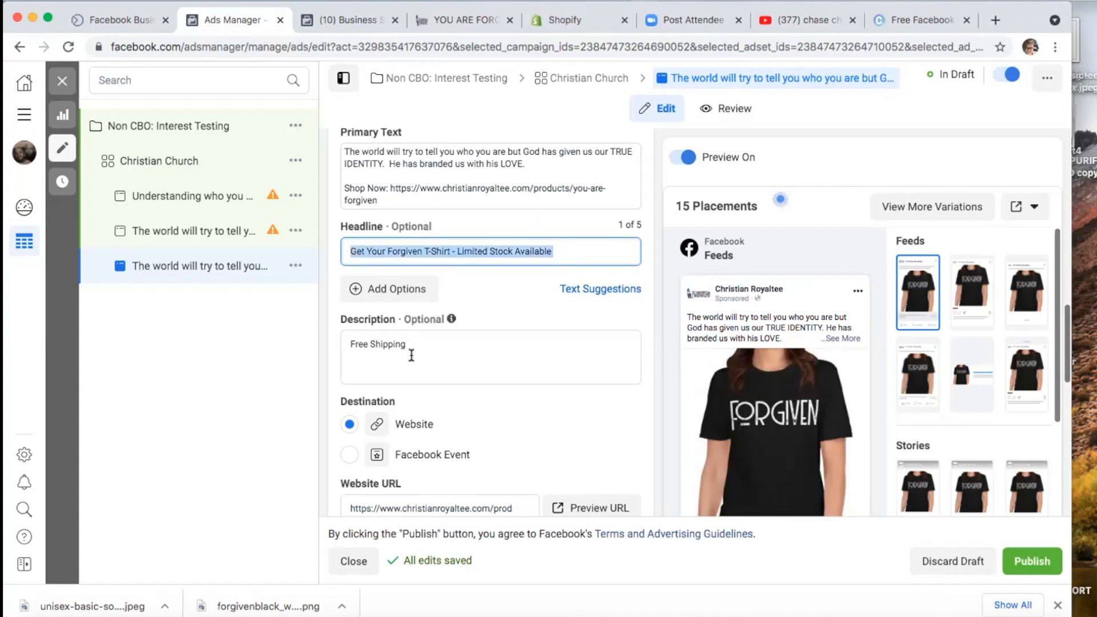
scroll(423, 309, up, 6)
scroll(341, 237, up, 10)
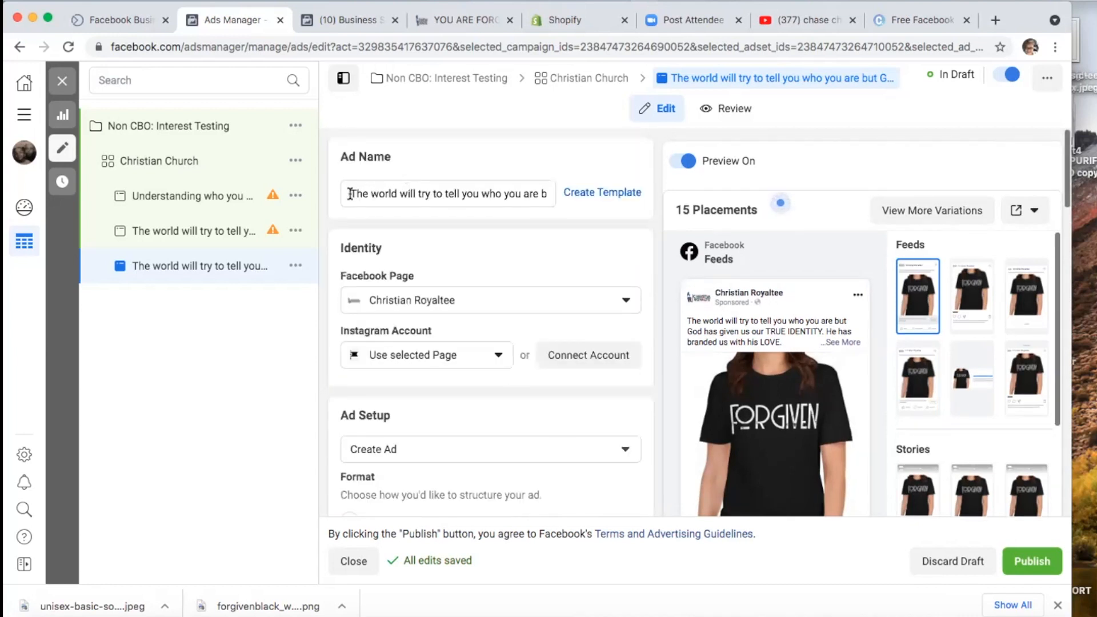
drag(346, 193, 672, 204)
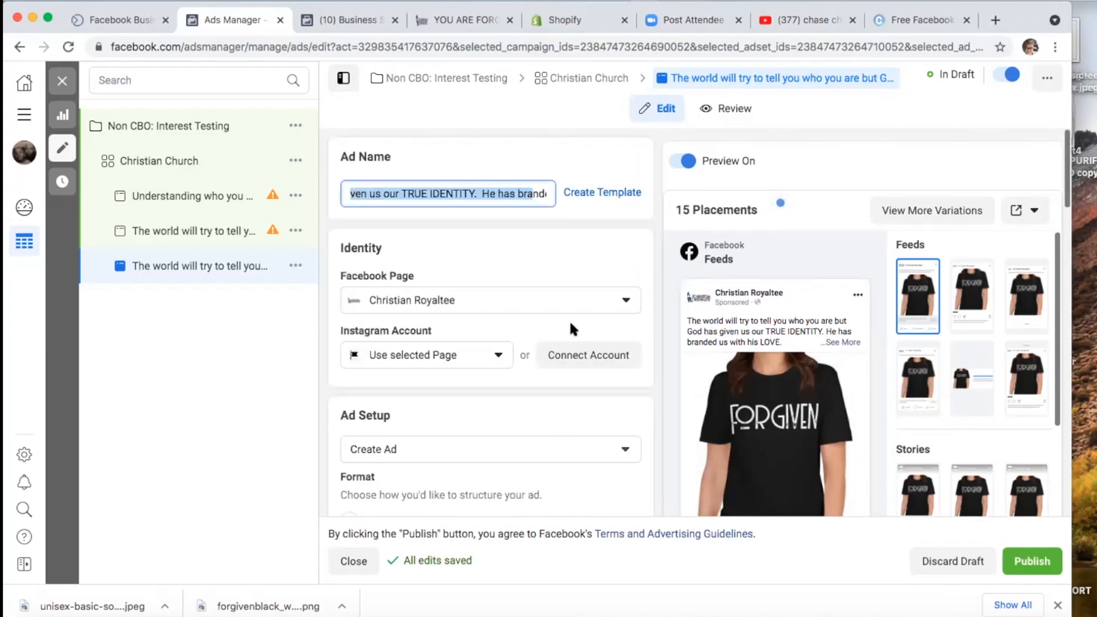
drag(570, 329, 547, 221)
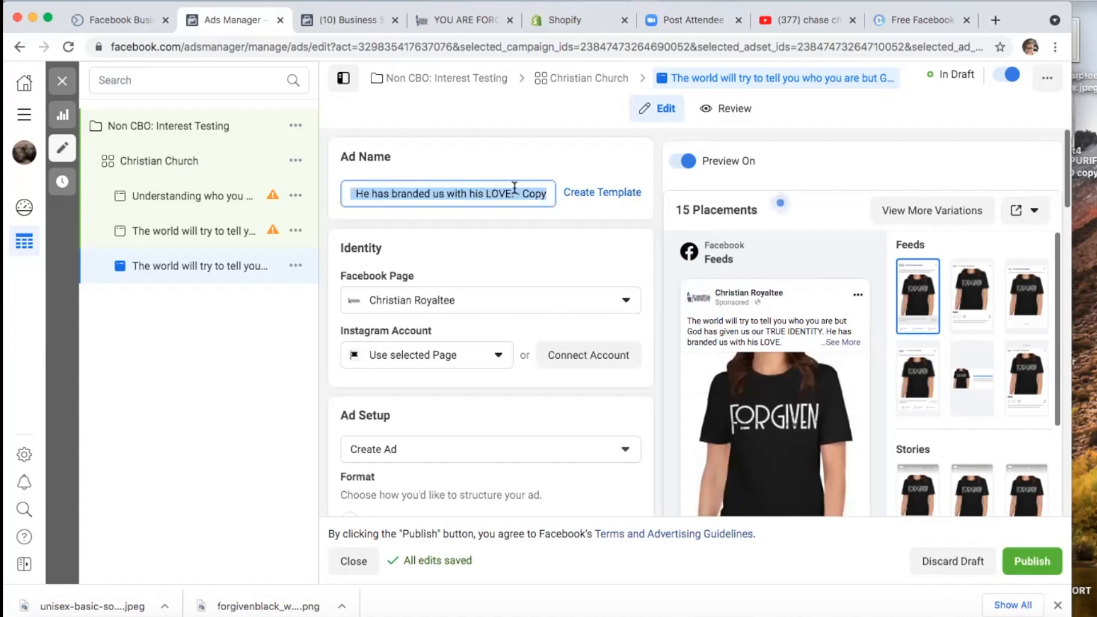
key(BackSpace)
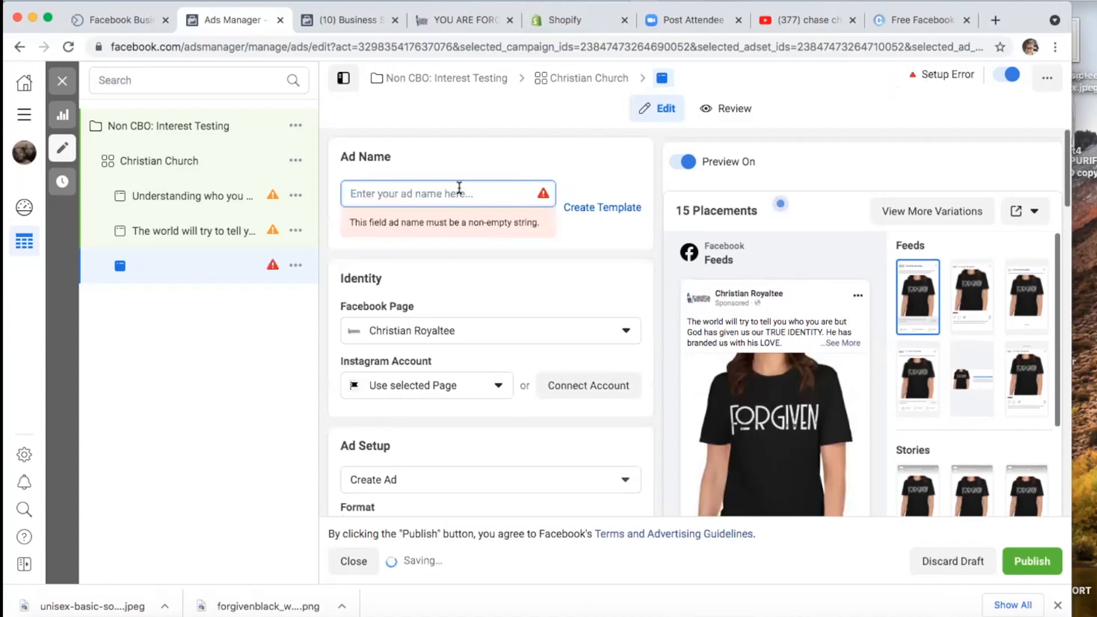
key(super+v)
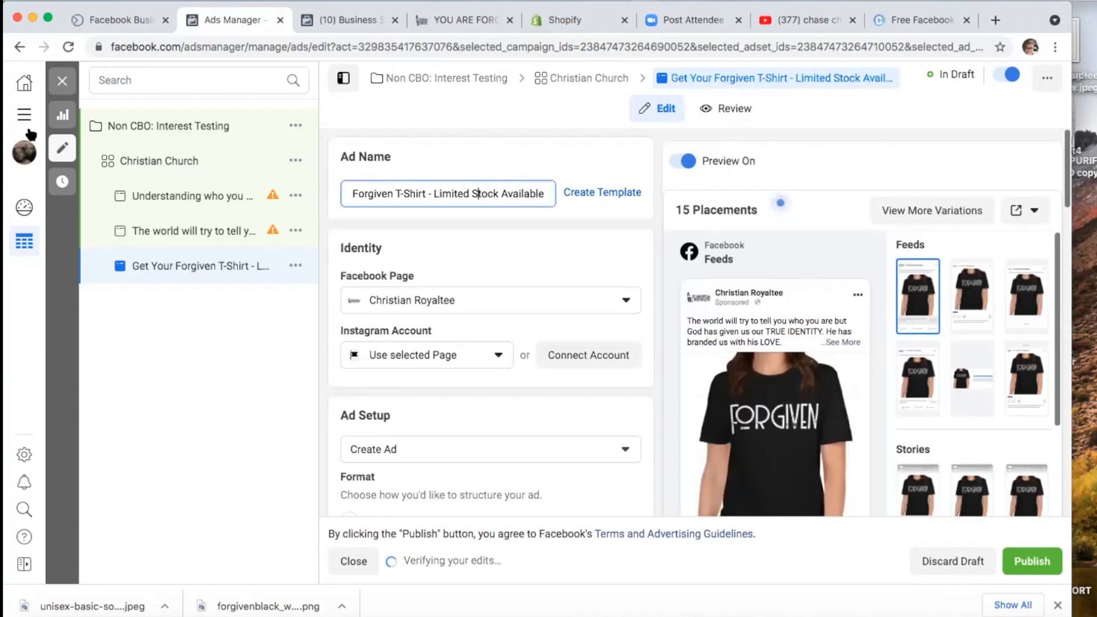
Step: Leave the ad editor and clear the ad selection before switching to the ad sets list
click(63, 79)
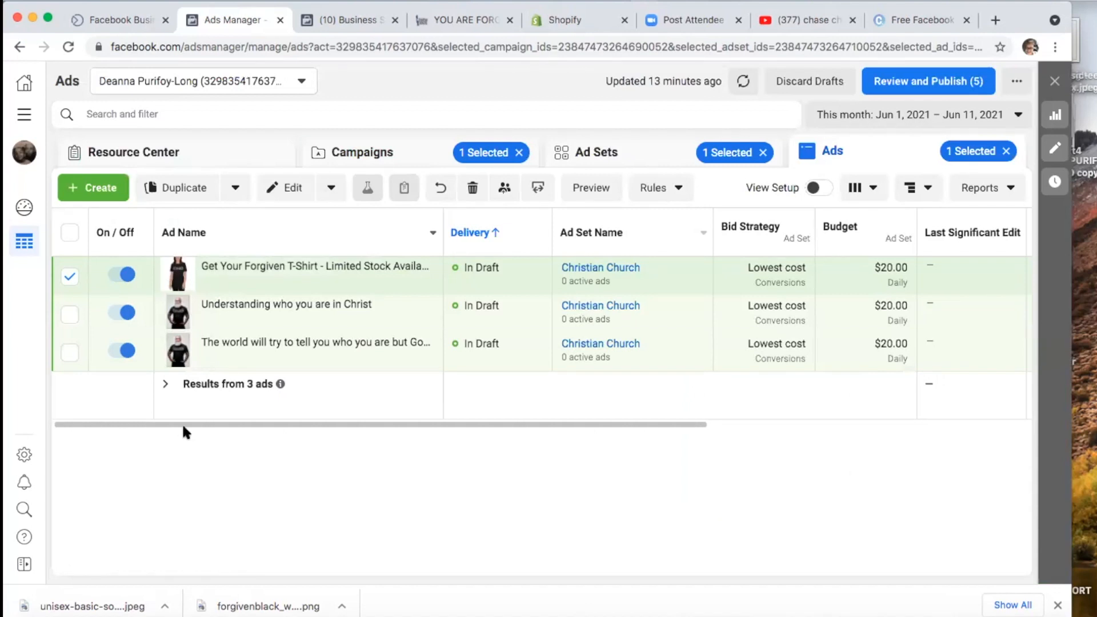
click(70, 277)
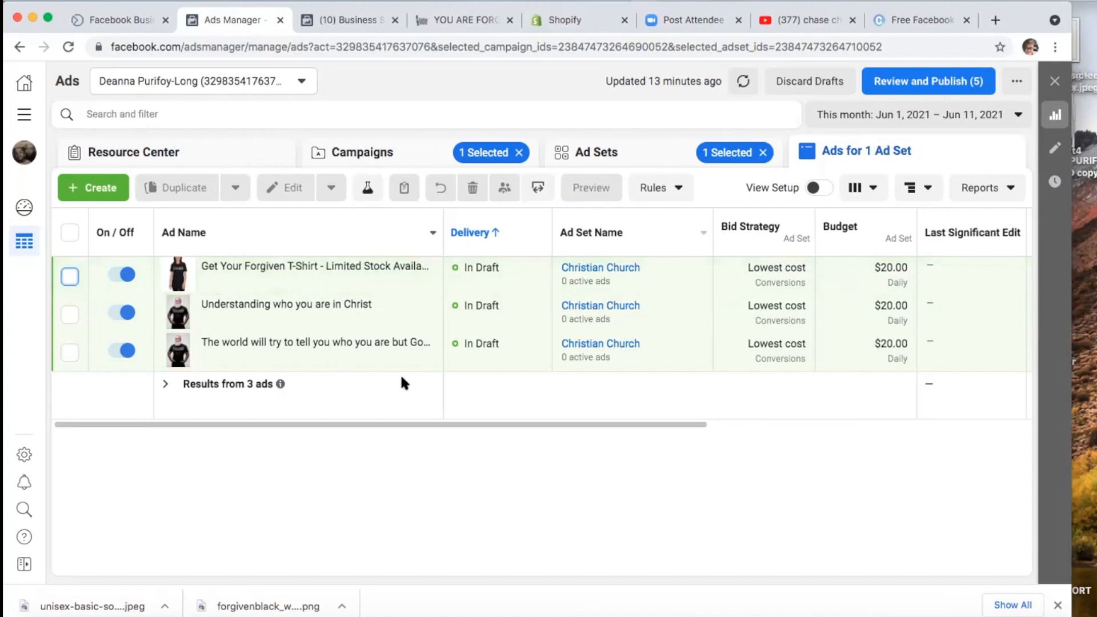
click(594, 153)
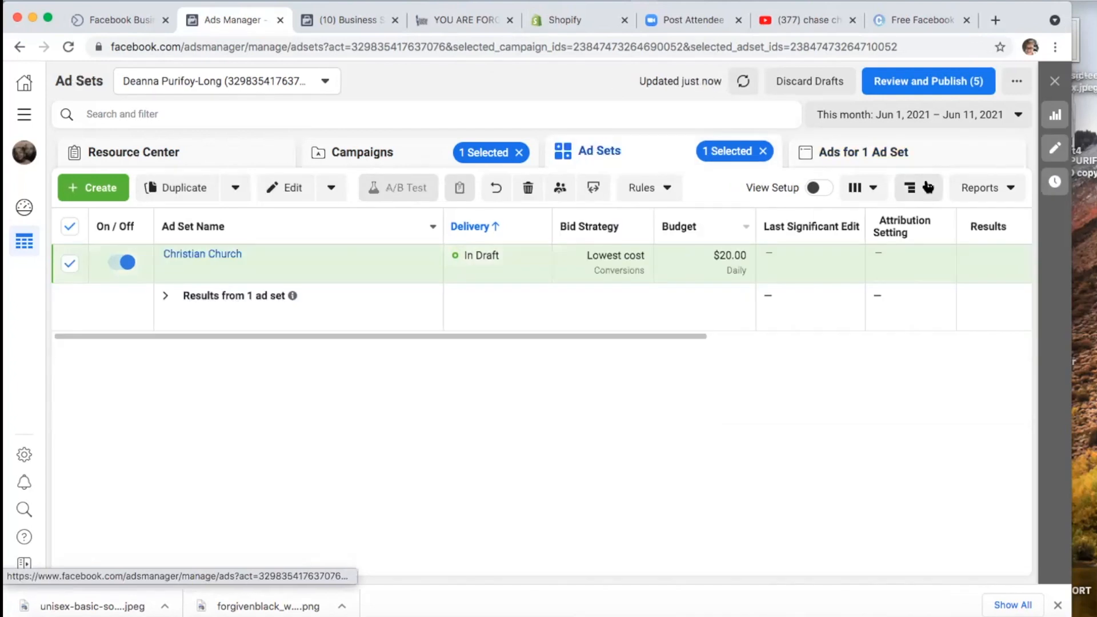
Step: Check the ads, ad set and campaign lists, and publish the drafted campaign with its ad set and three ads
click(902, 157)
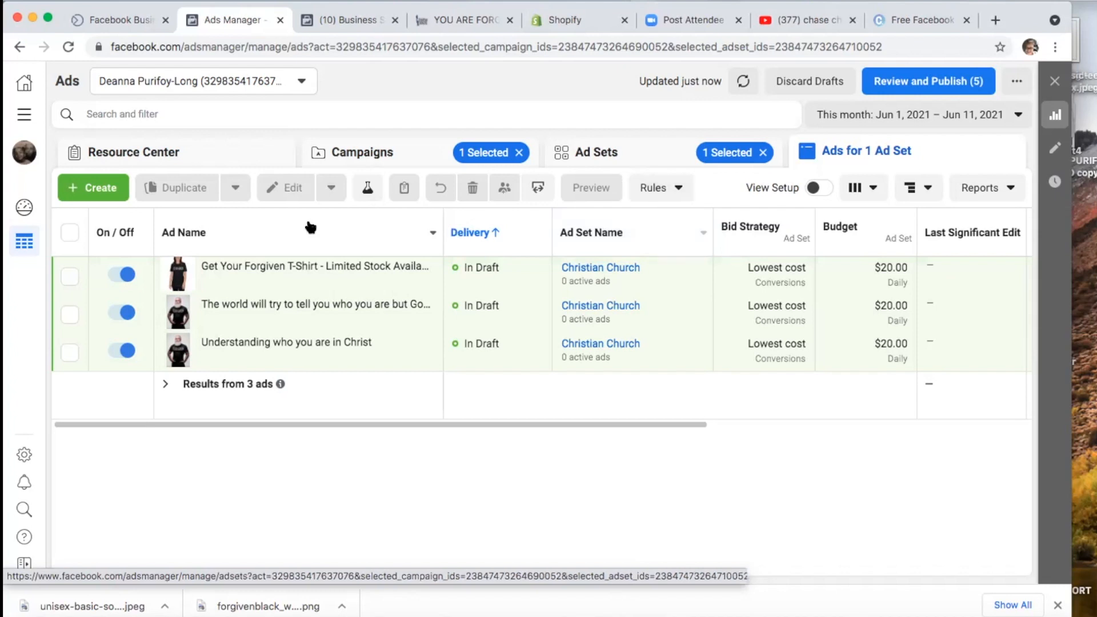
click(617, 152)
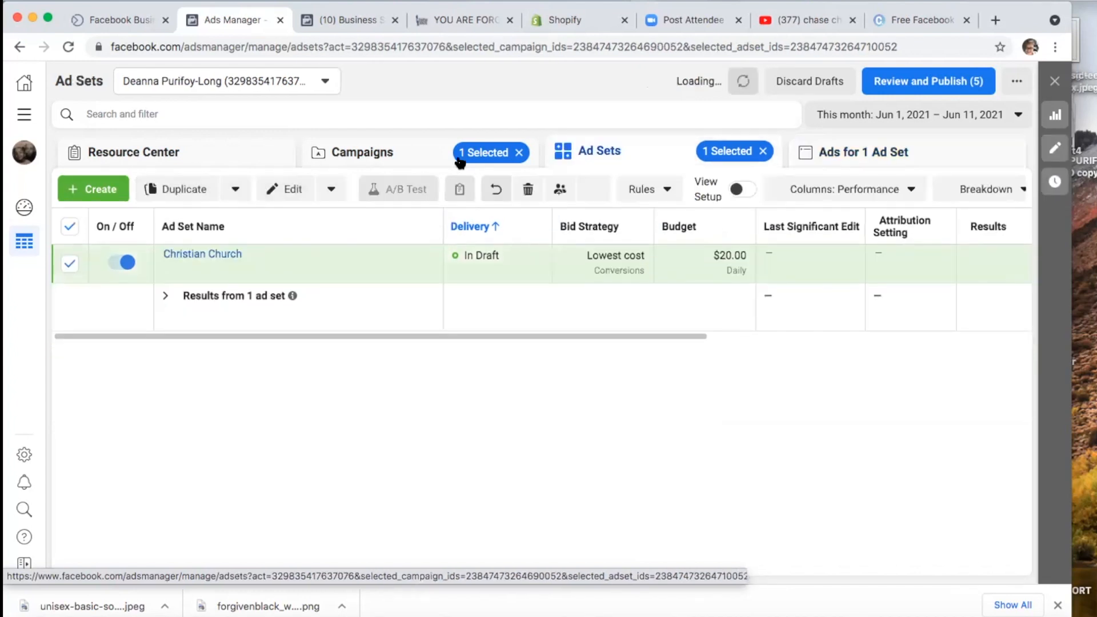
click(459, 157)
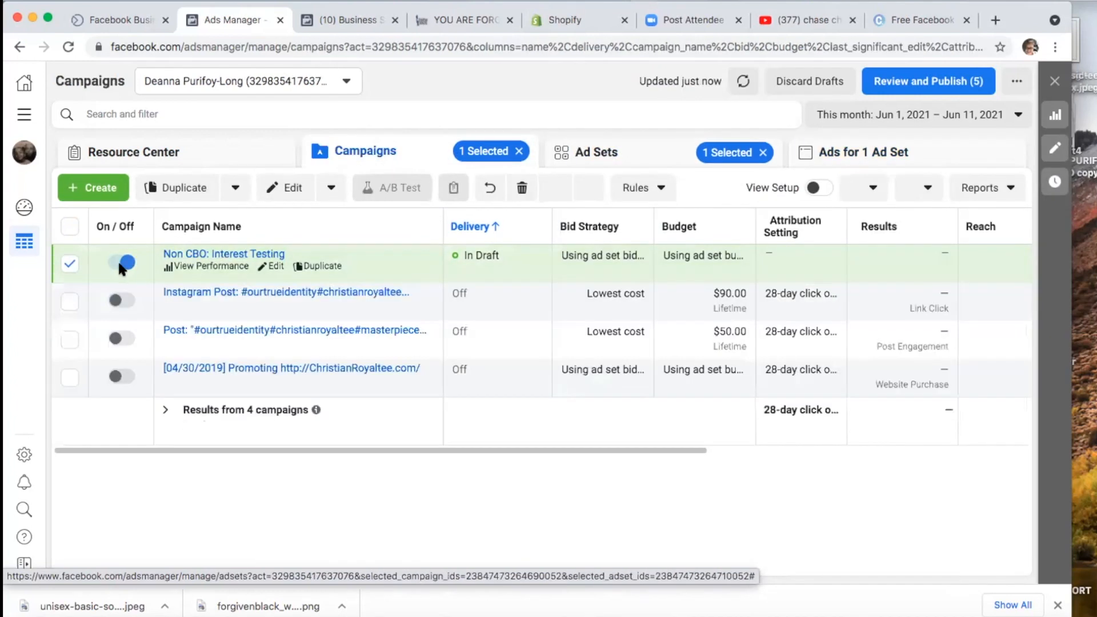
click(872, 148)
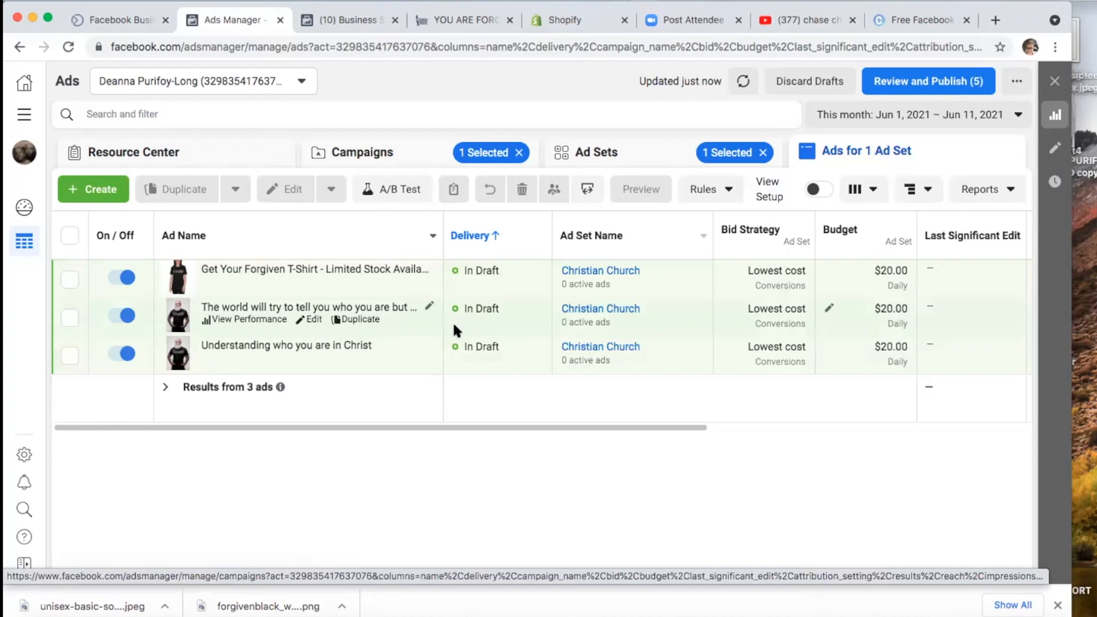
click(941, 87)
click(787, 446)
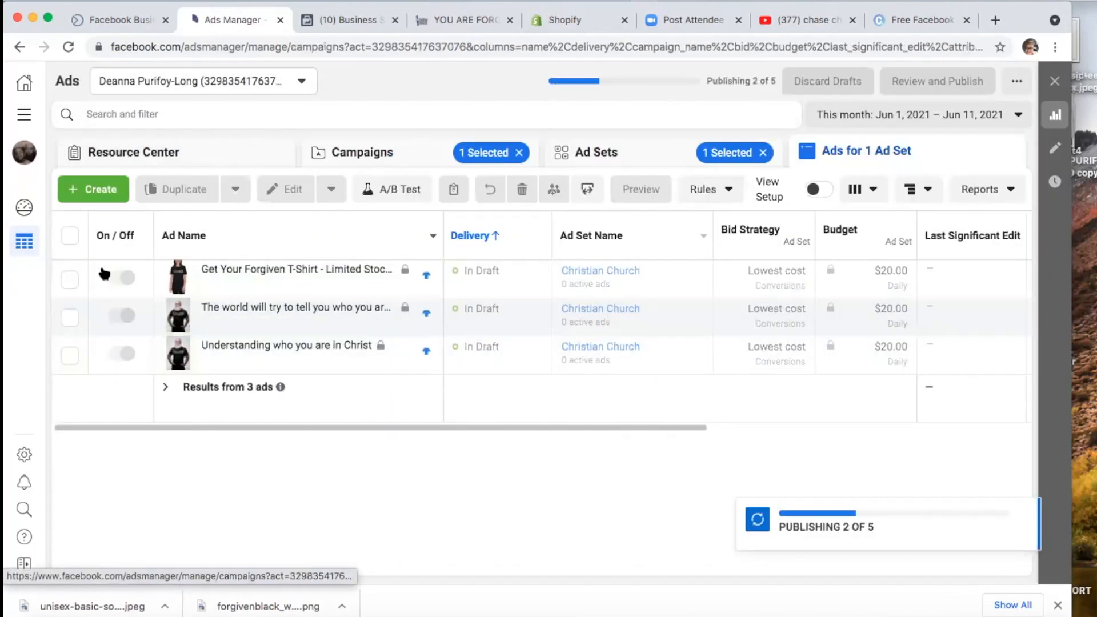
Step: Reload the ads list, select all three published ads and duplicate them once within the original campaign
click(881, 156)
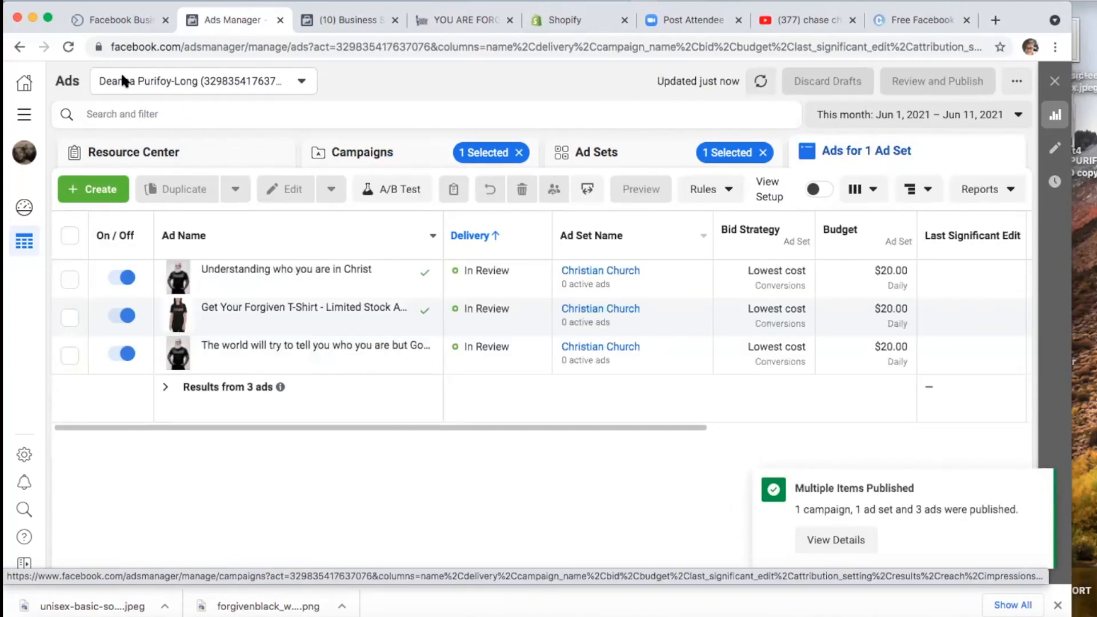
click(68, 46)
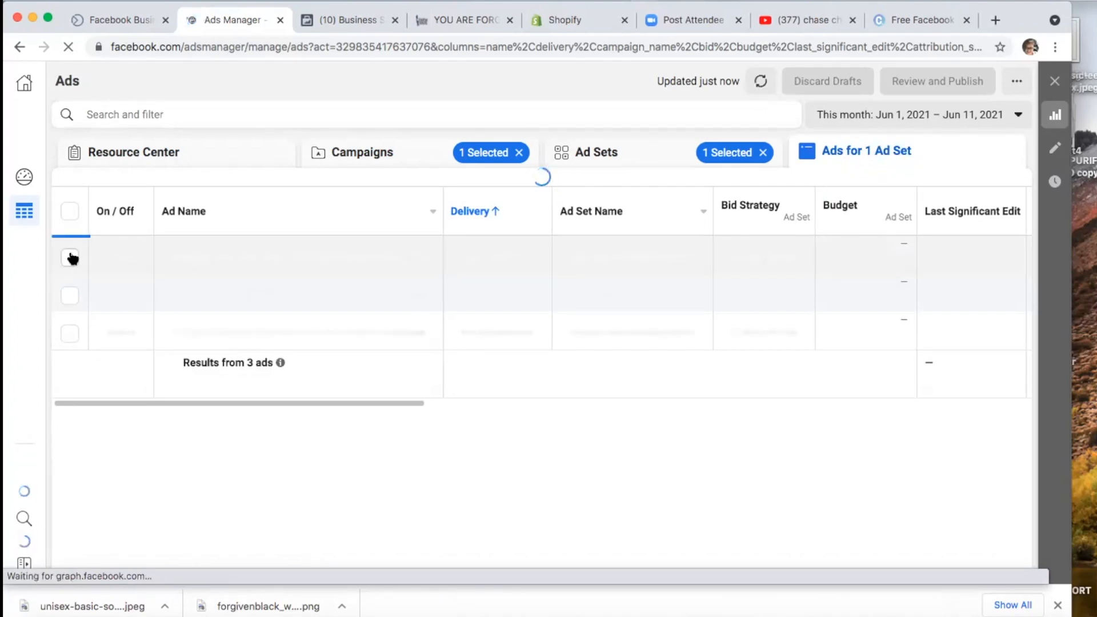
click(70, 334)
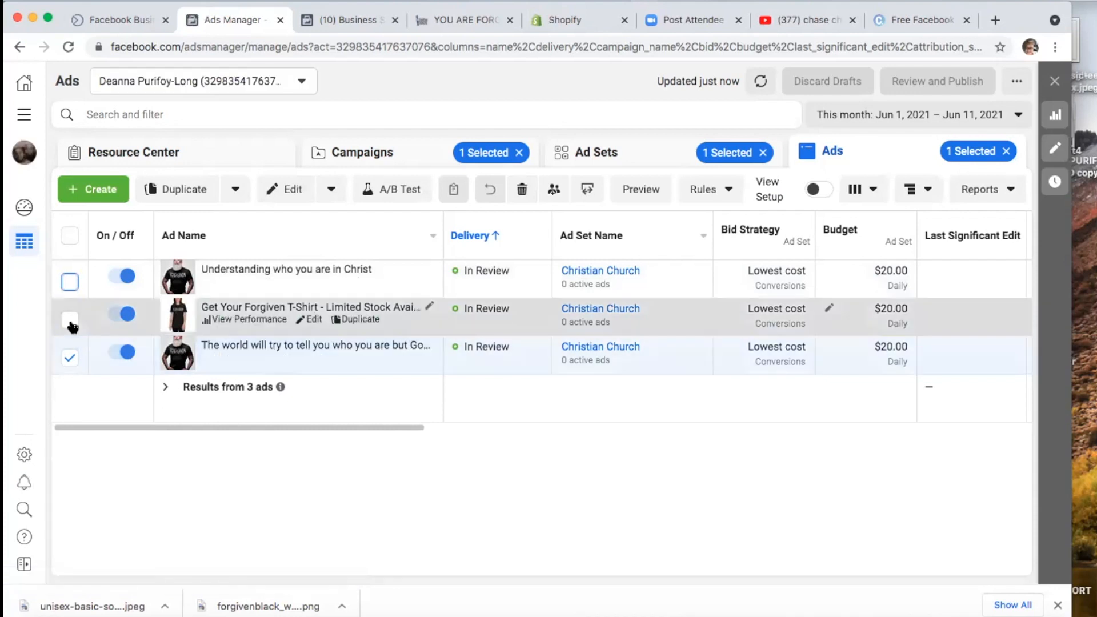
click(70, 322)
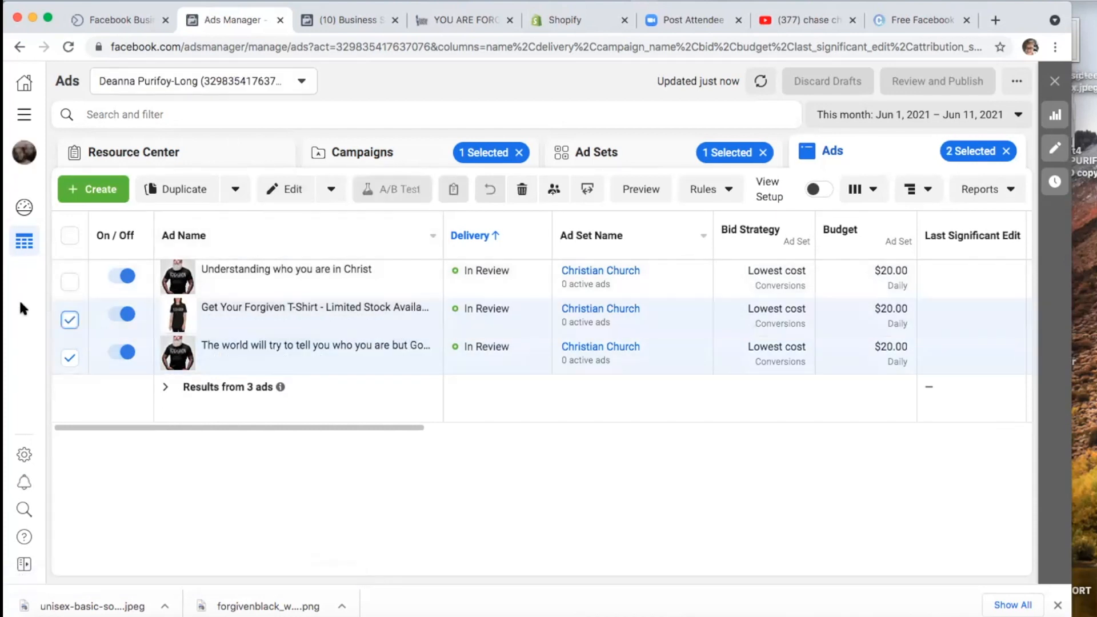
click(71, 283)
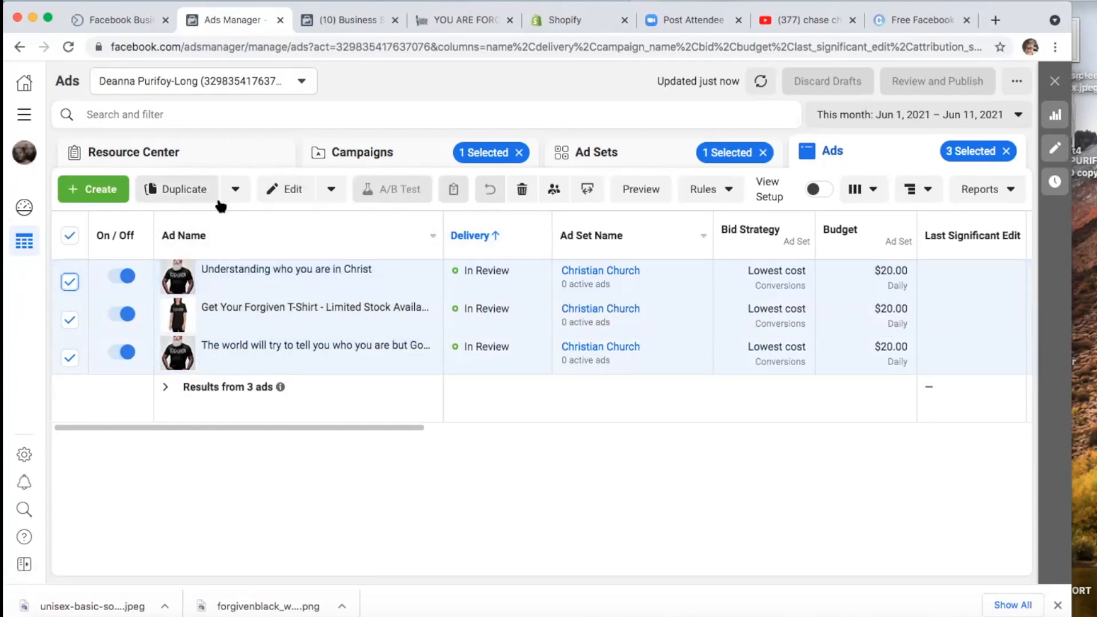
click(179, 190)
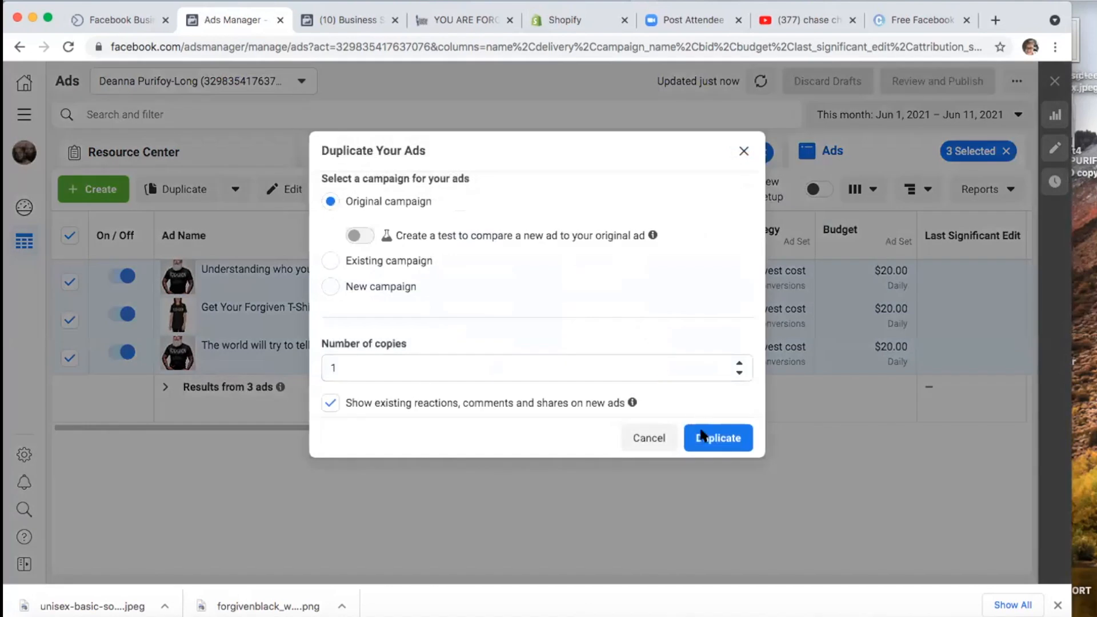
click(706, 438)
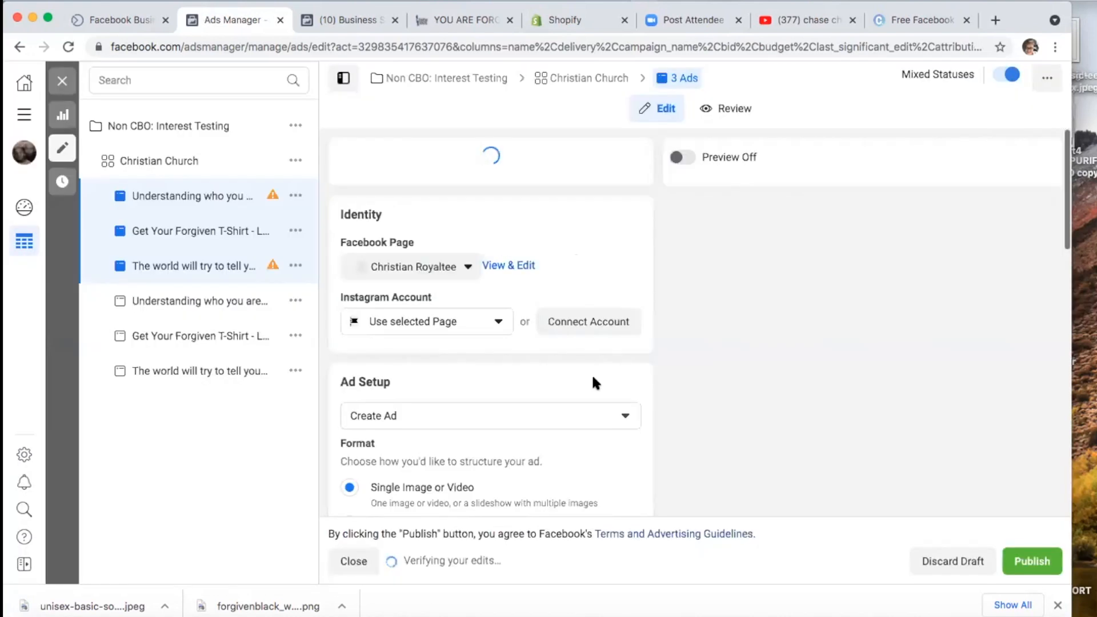
Step: Leave the ad editor and turn off the three selected ad copies, saving the status change to draft
click(60, 84)
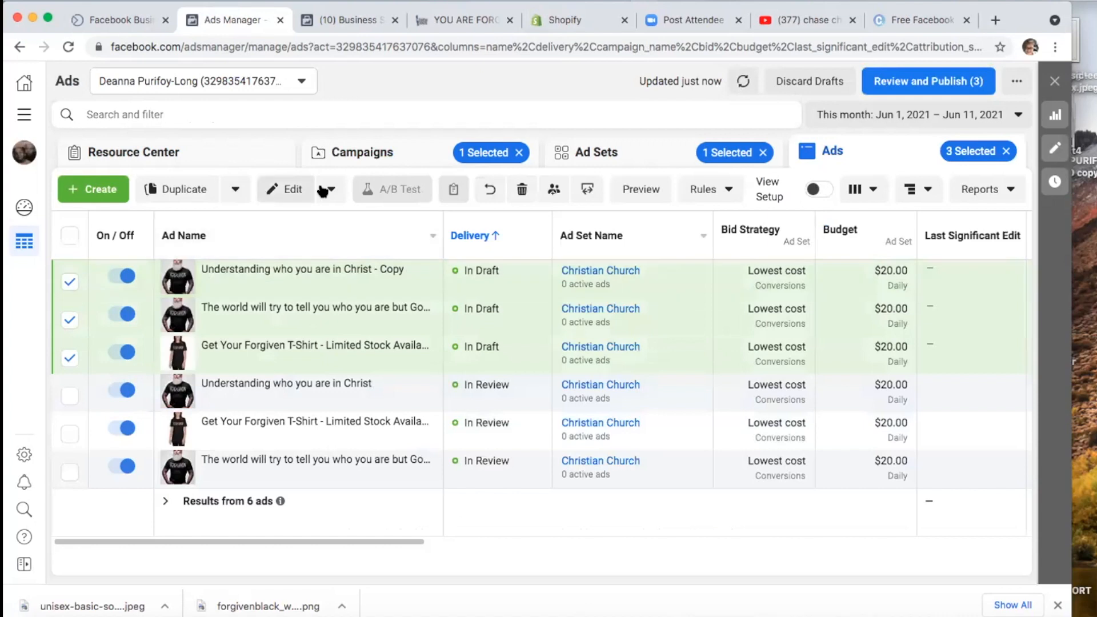
click(331, 189)
click(264, 287)
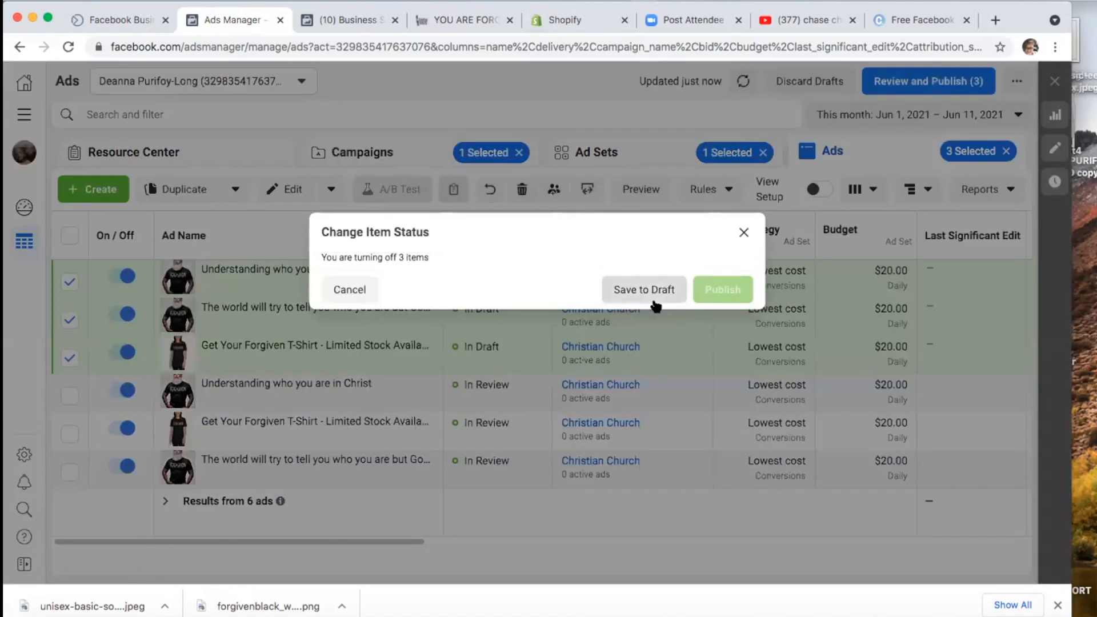
click(662, 290)
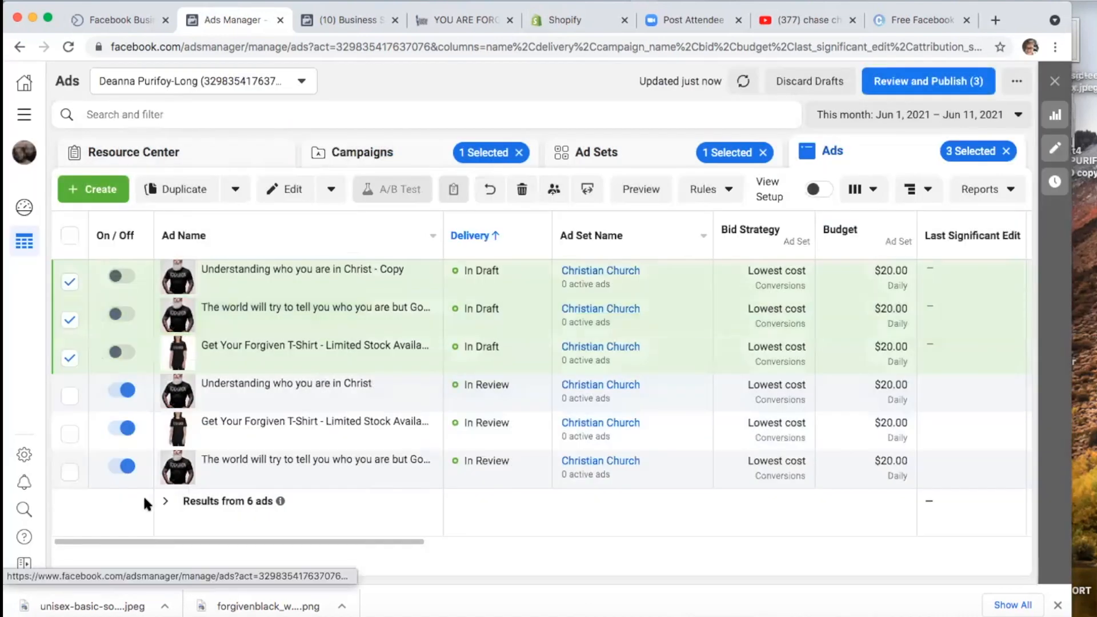
Step: Select the three original published ads instead of the copies and open them for editing together with the preview on
click(71, 236)
click(70, 396)
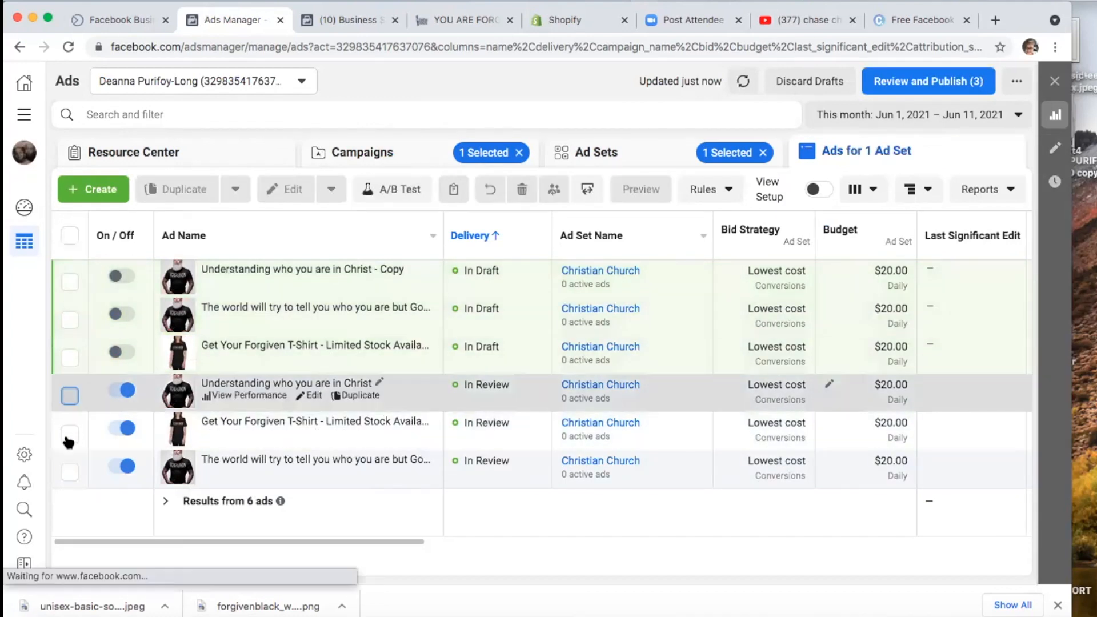
click(69, 434)
click(69, 472)
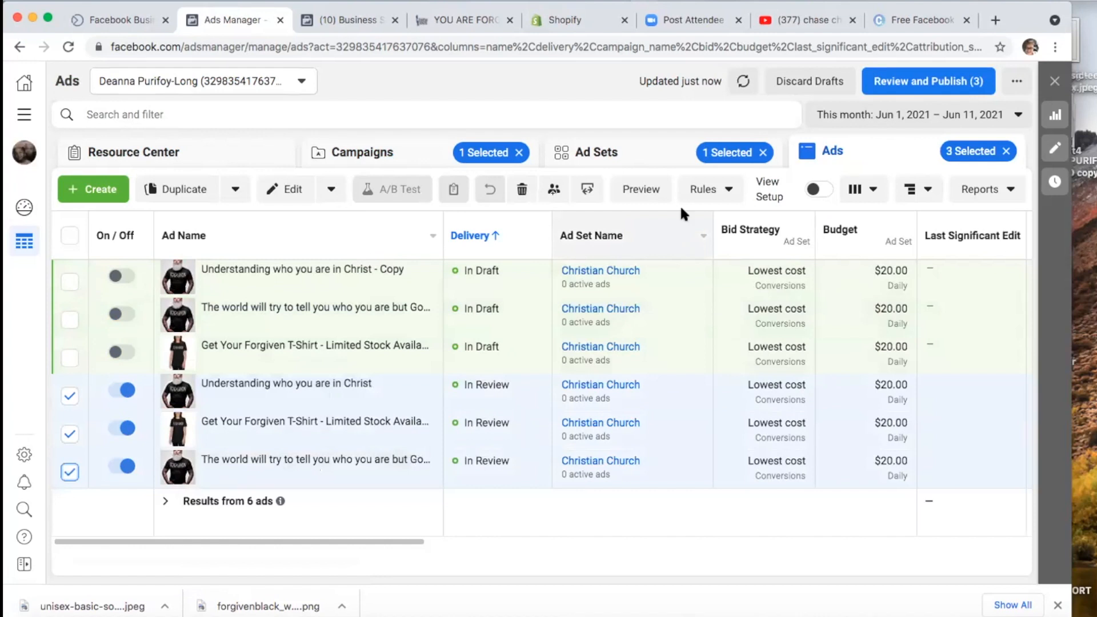
click(271, 191)
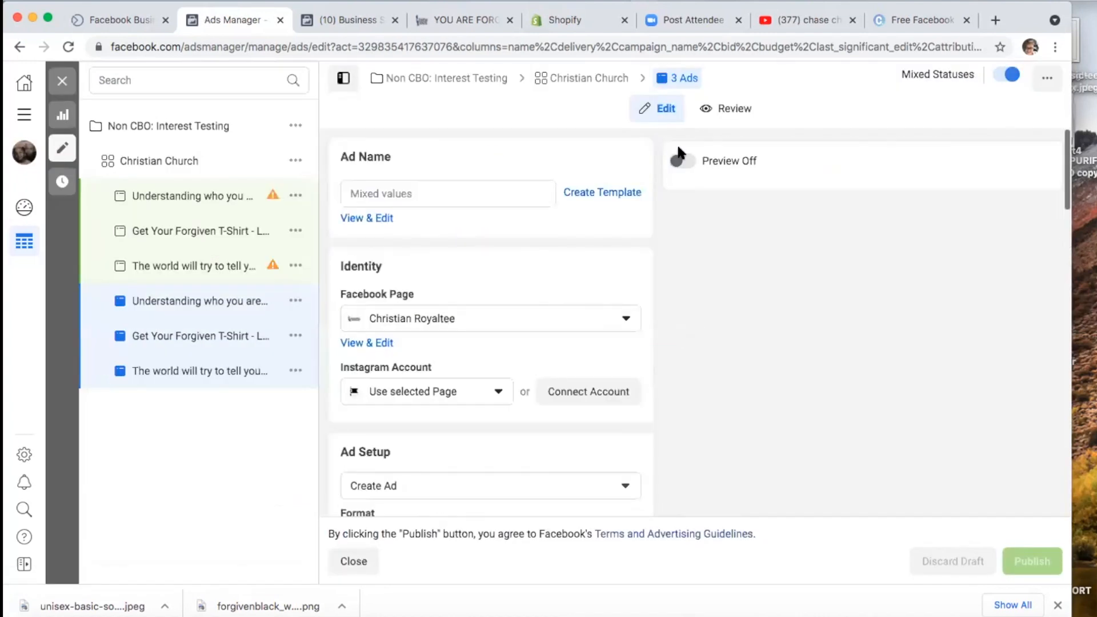
click(681, 160)
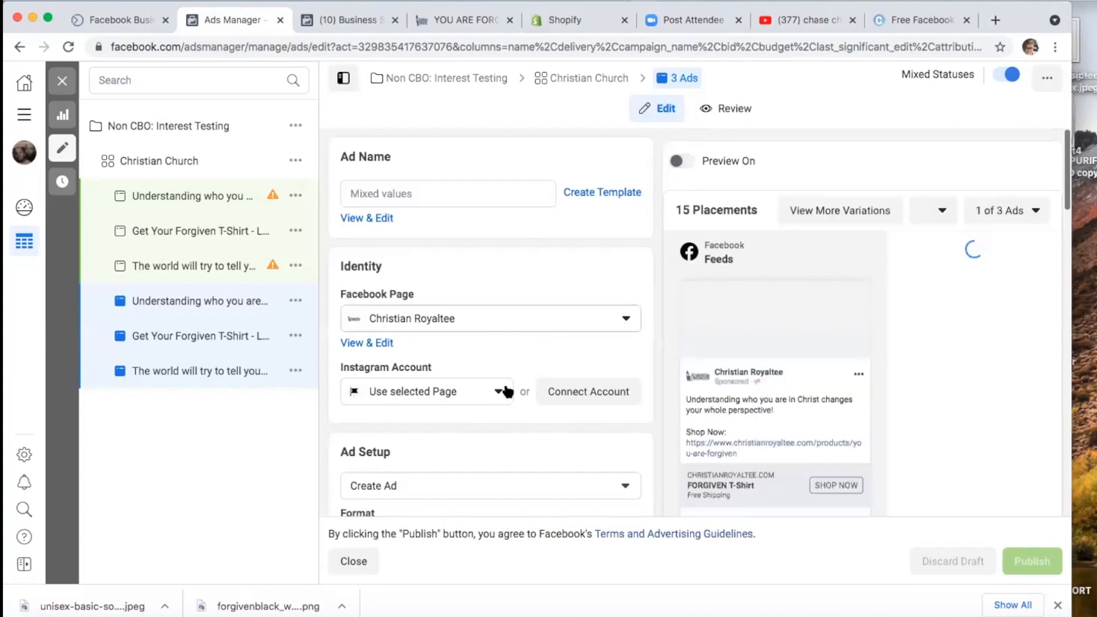
Step: Set Ad Setup to Use Existing Post for the three ads, check the preview's ad choices and publish the edits
scroll(498, 334, down, 4)
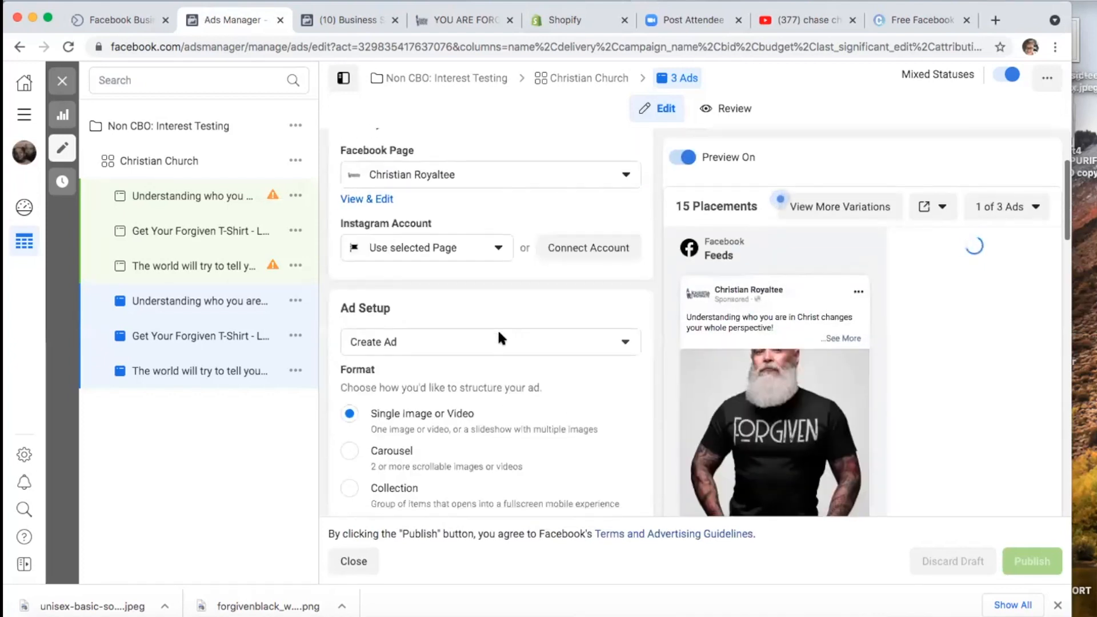
click(502, 285)
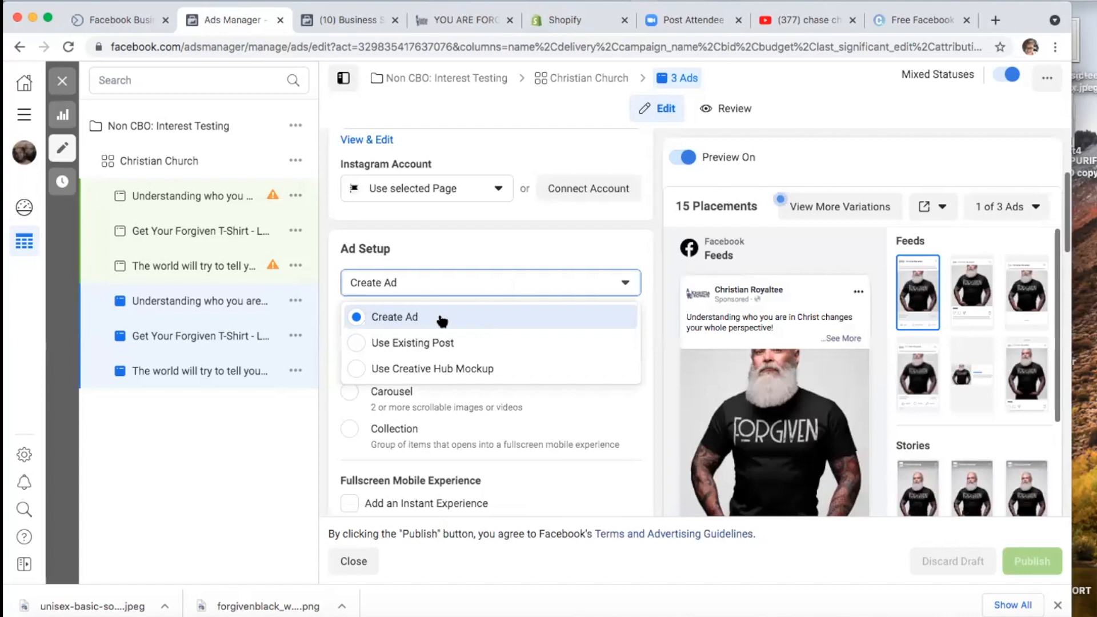
click(387, 342)
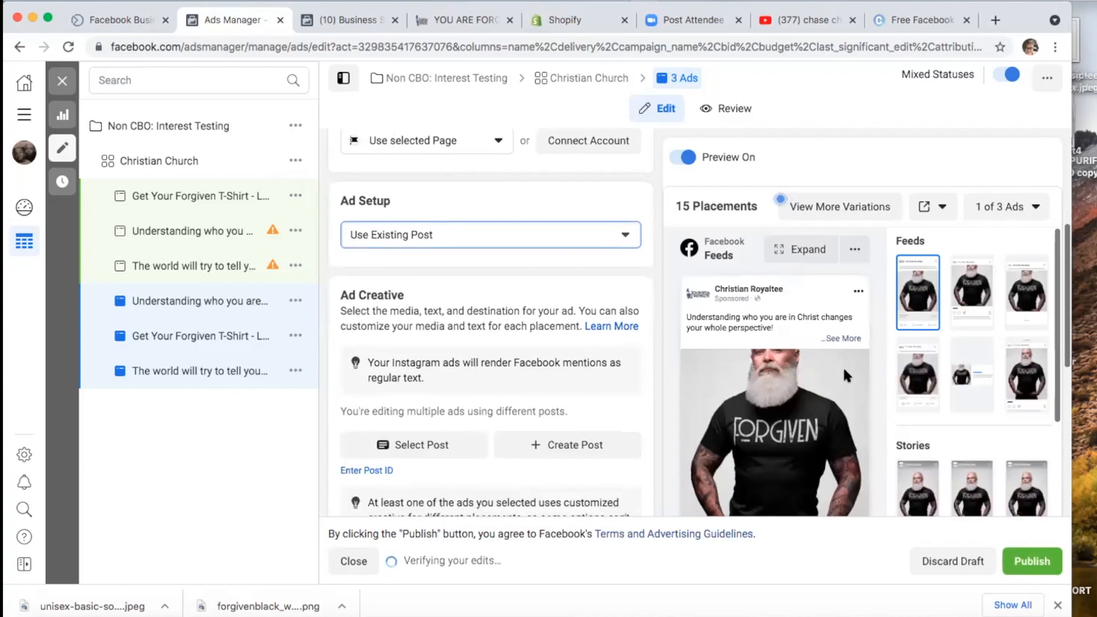
click(1005, 216)
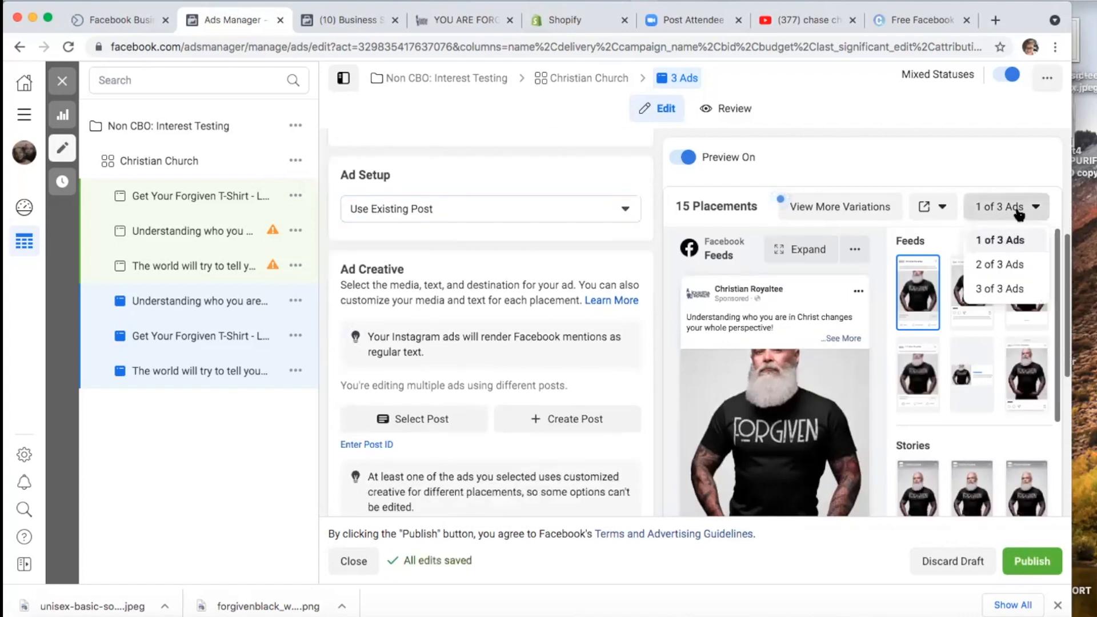
click(1008, 210)
mouse_move(694, 328)
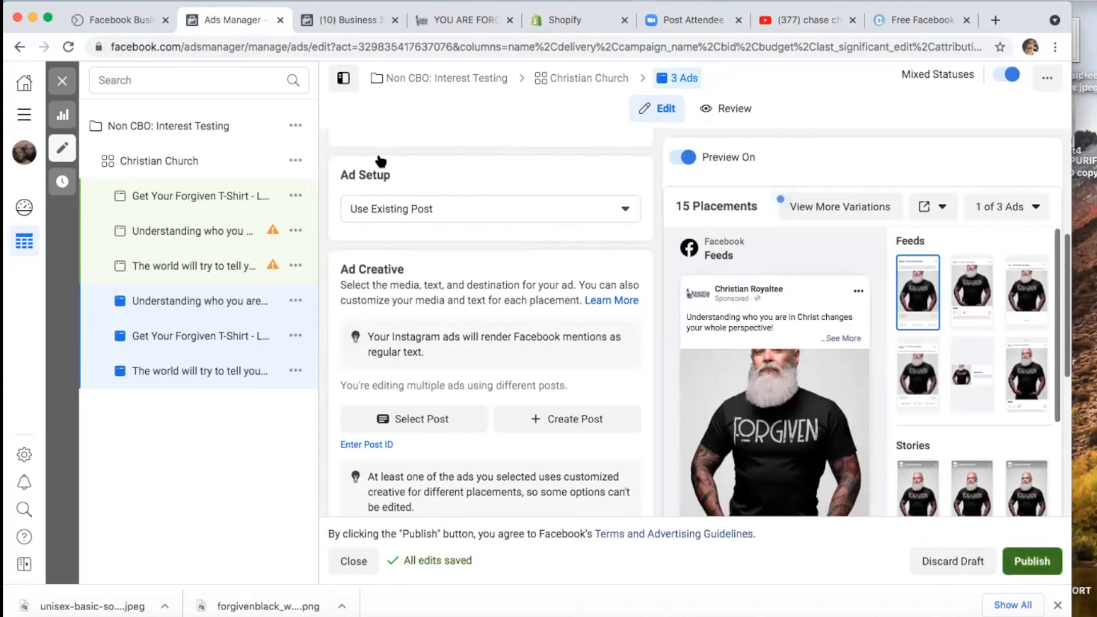
Step: Close the ad editor and duplicate the Christian Church ad set
click(63, 81)
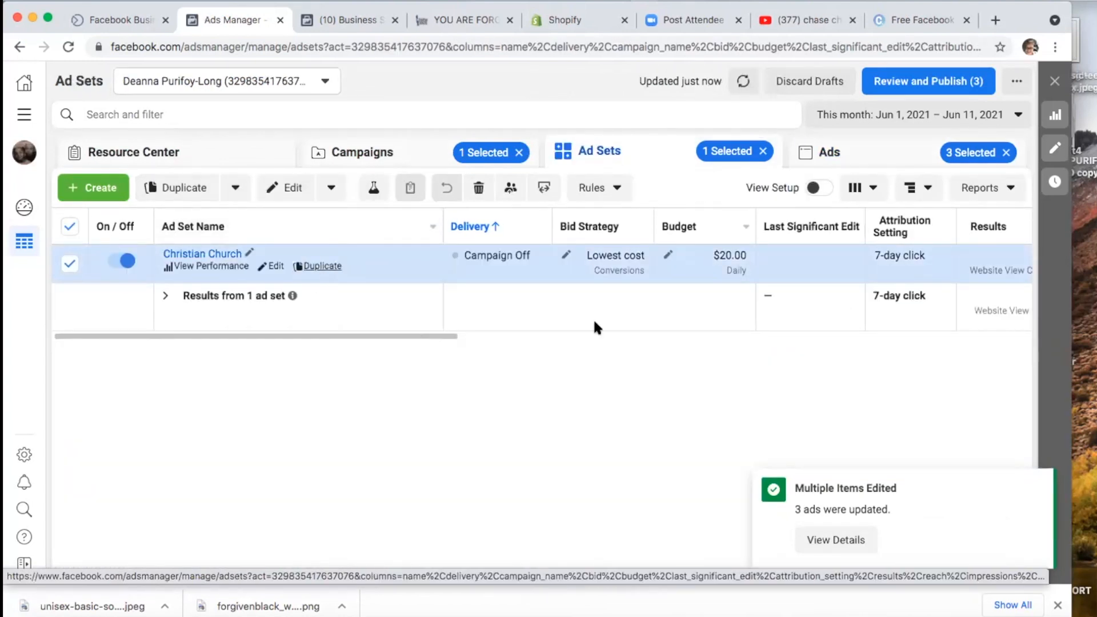
key(super+d)
click(723, 452)
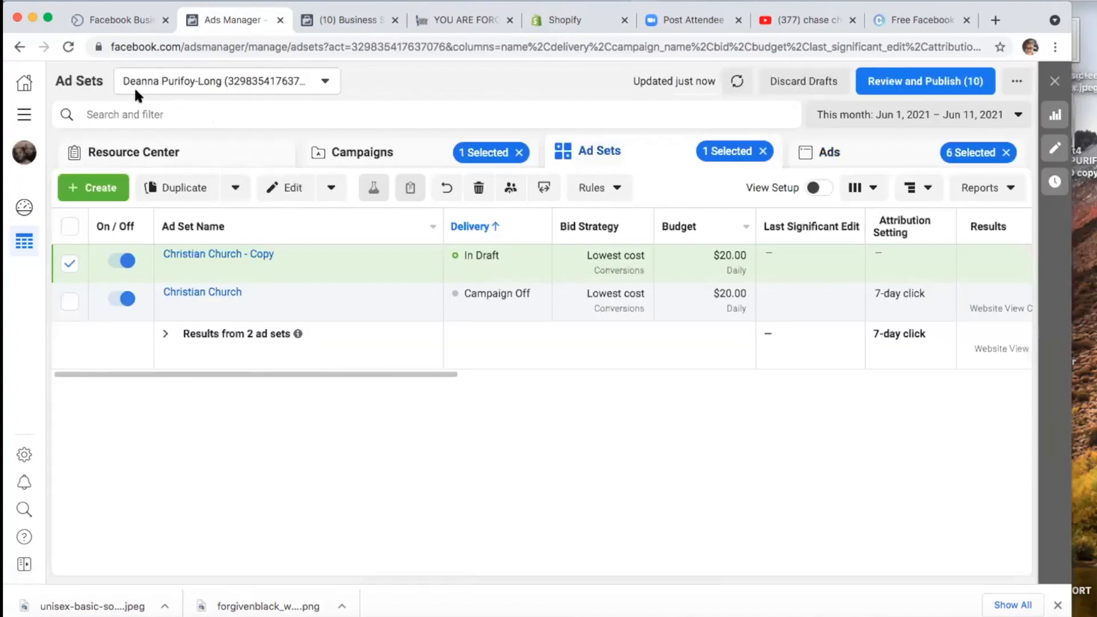
Step: Keep only the three turned-off ads in Christian Church - Copy selected and delete them
click(827, 155)
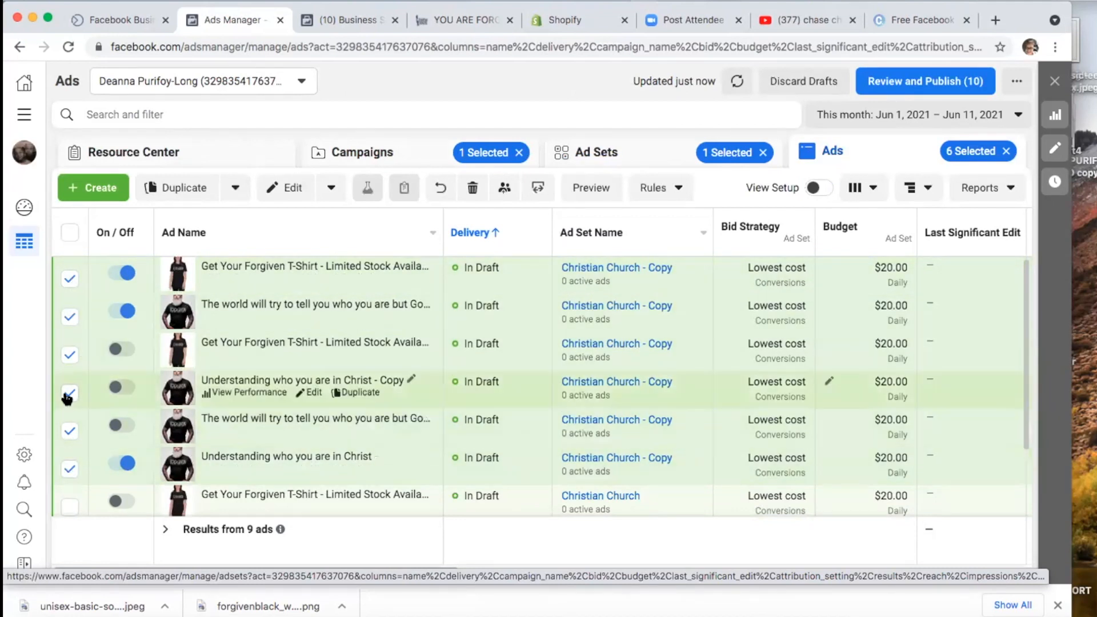
click(69, 278)
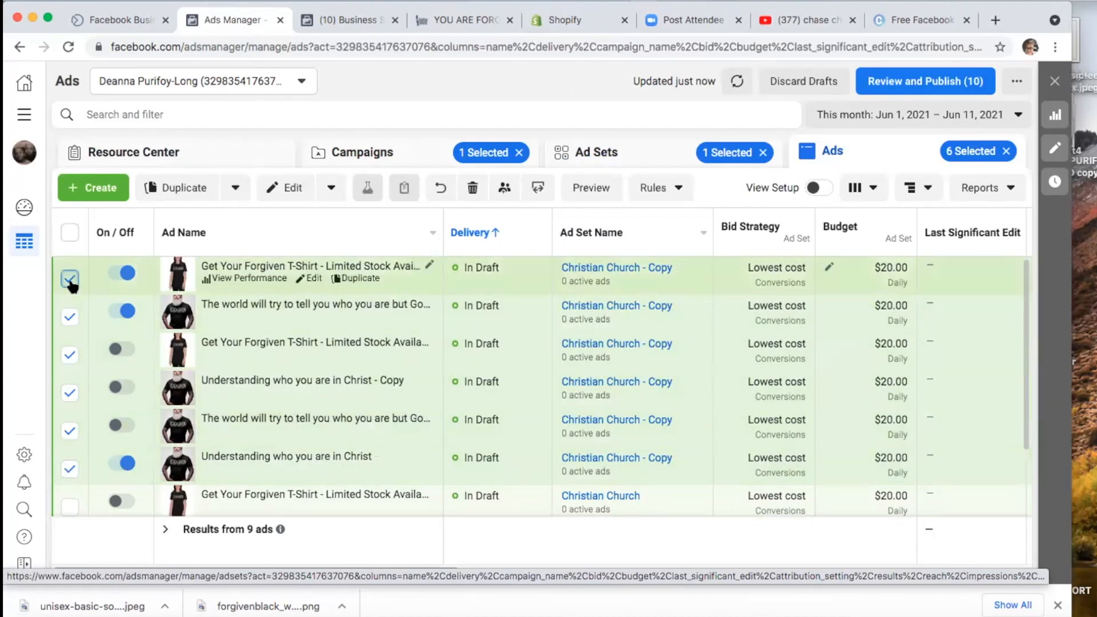
click(69, 316)
click(69, 468)
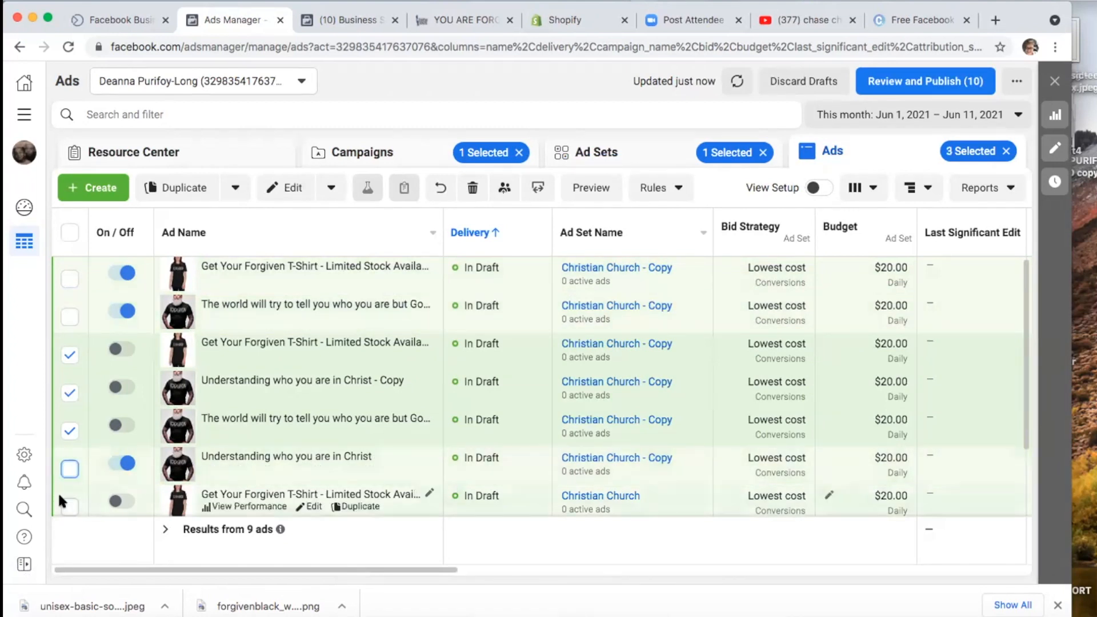
scroll(57, 491, down, 3)
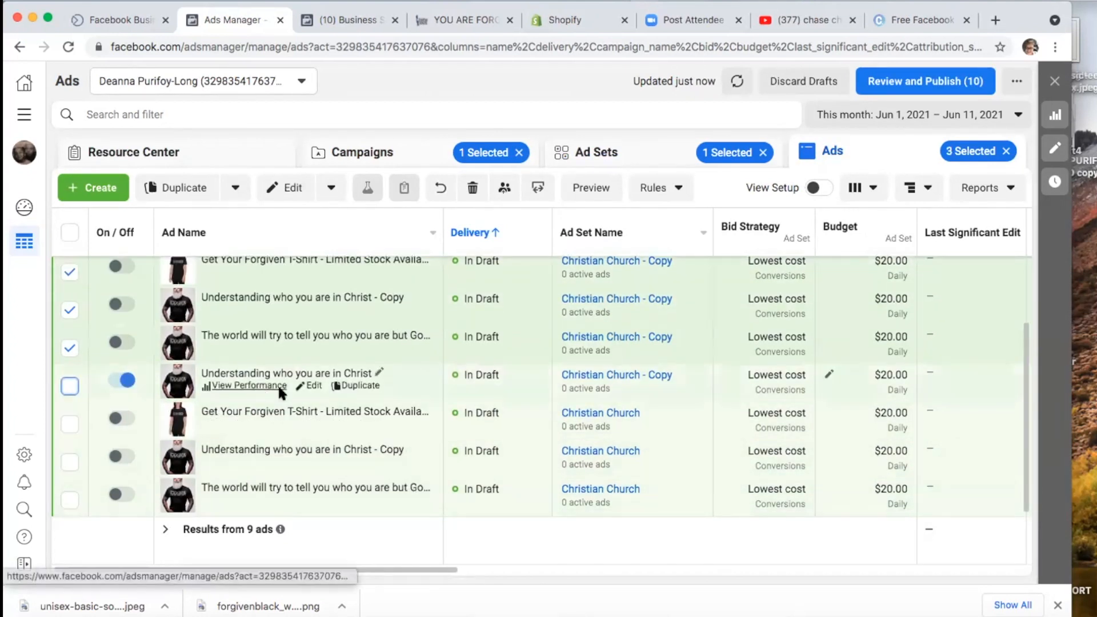
click(614, 161)
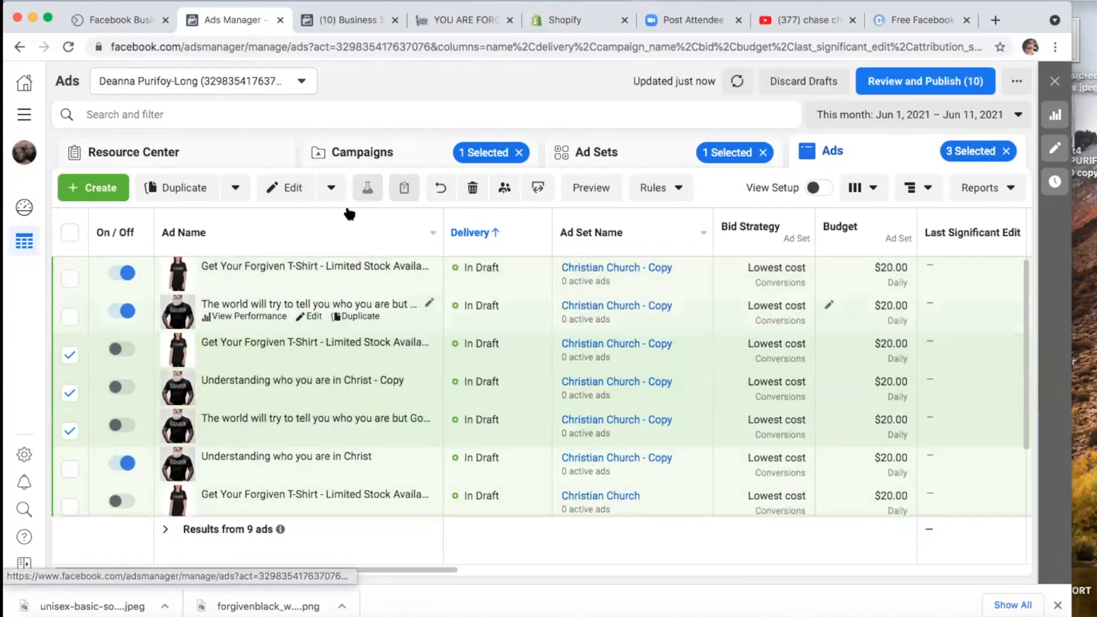
click(472, 187)
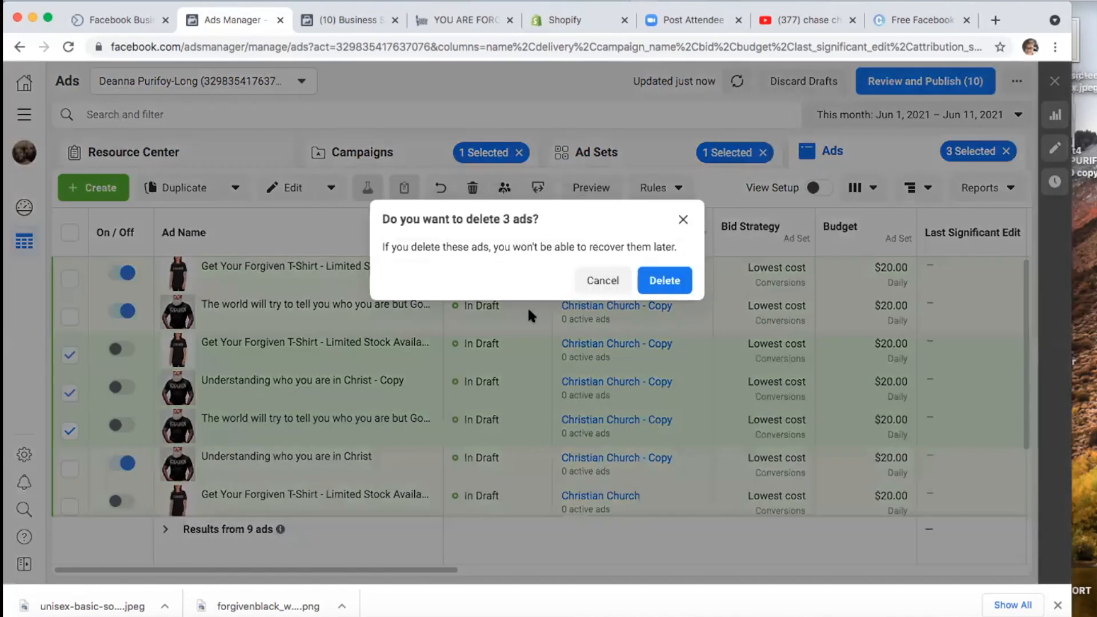
click(656, 284)
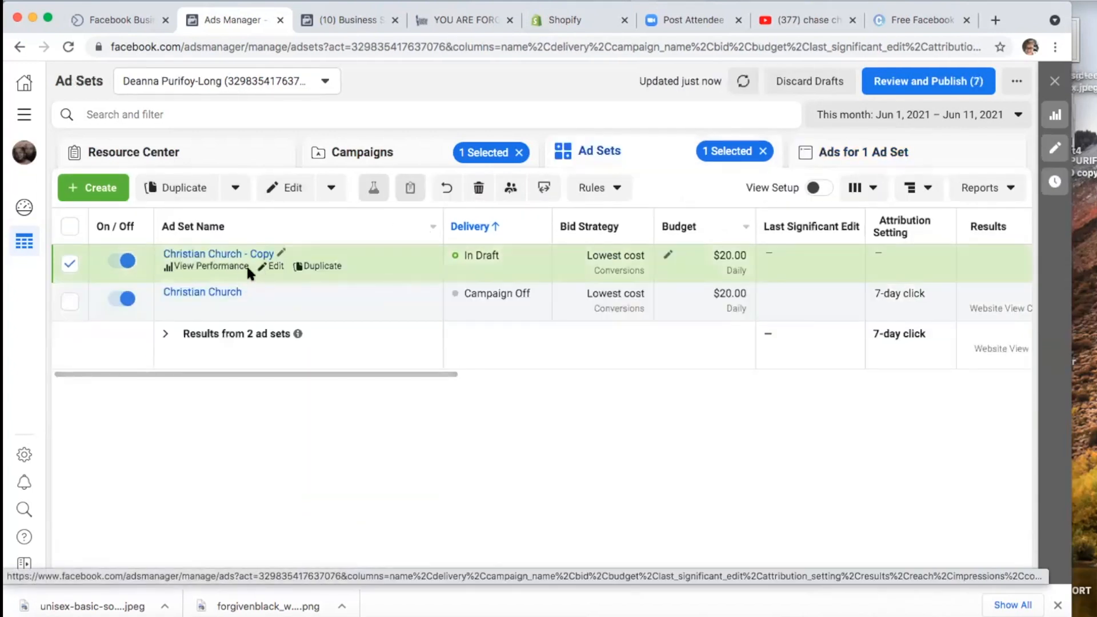
Step: Open the Christian Church - Copy ad set for editing and view the suggested interests in its Detailed Targeting
click(272, 265)
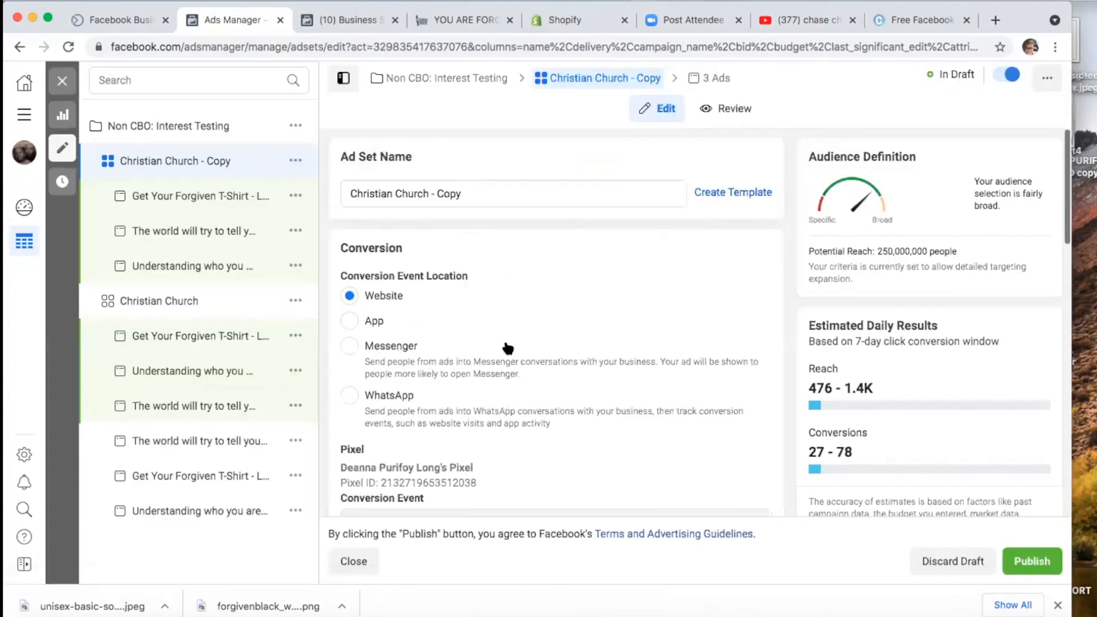
scroll(514, 348, down, 10)
scroll(534, 362, down, 10)
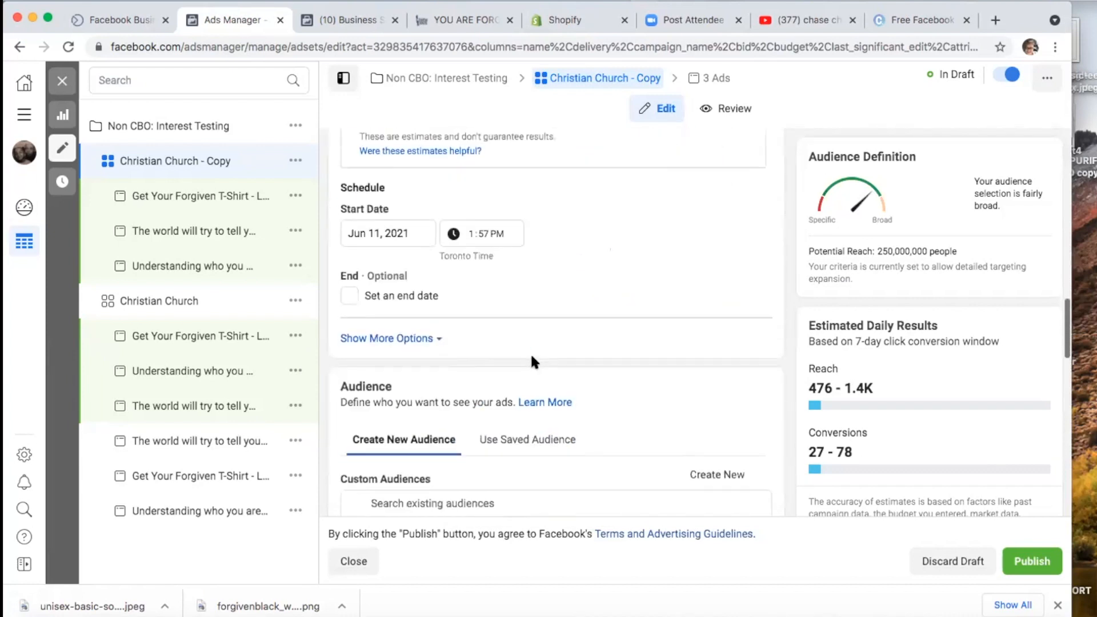
scroll(728, 365, down, 6)
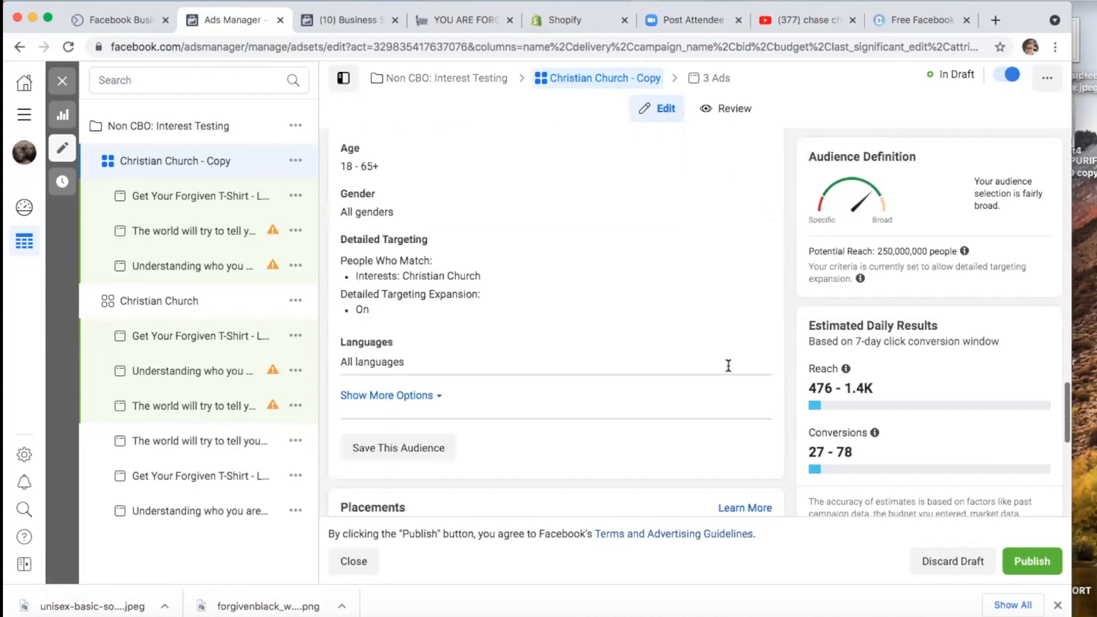
click(753, 245)
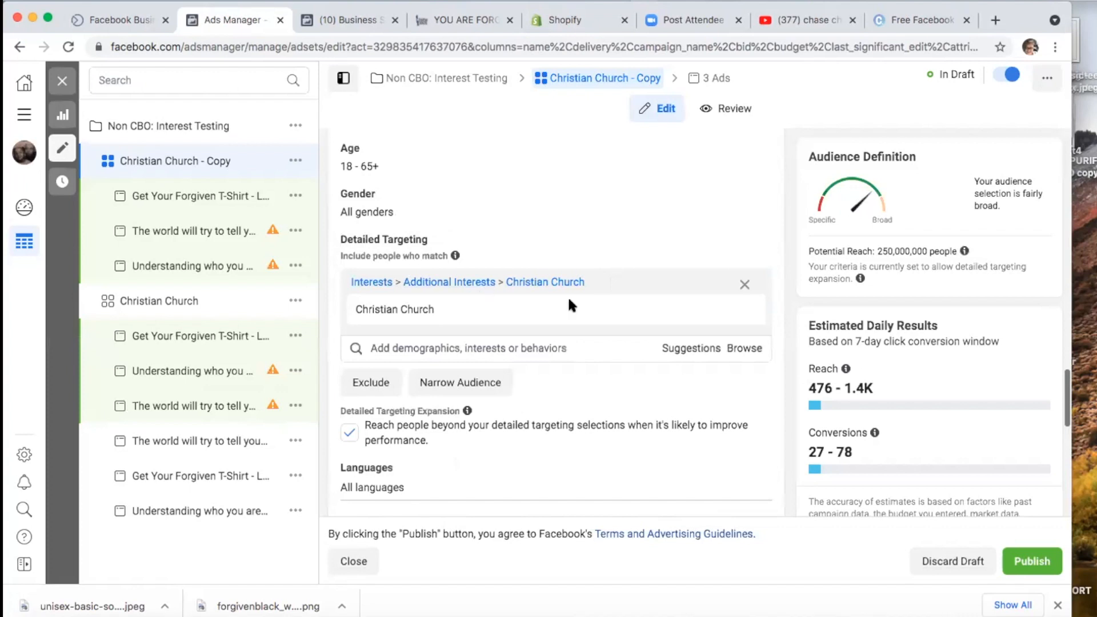
click(690, 348)
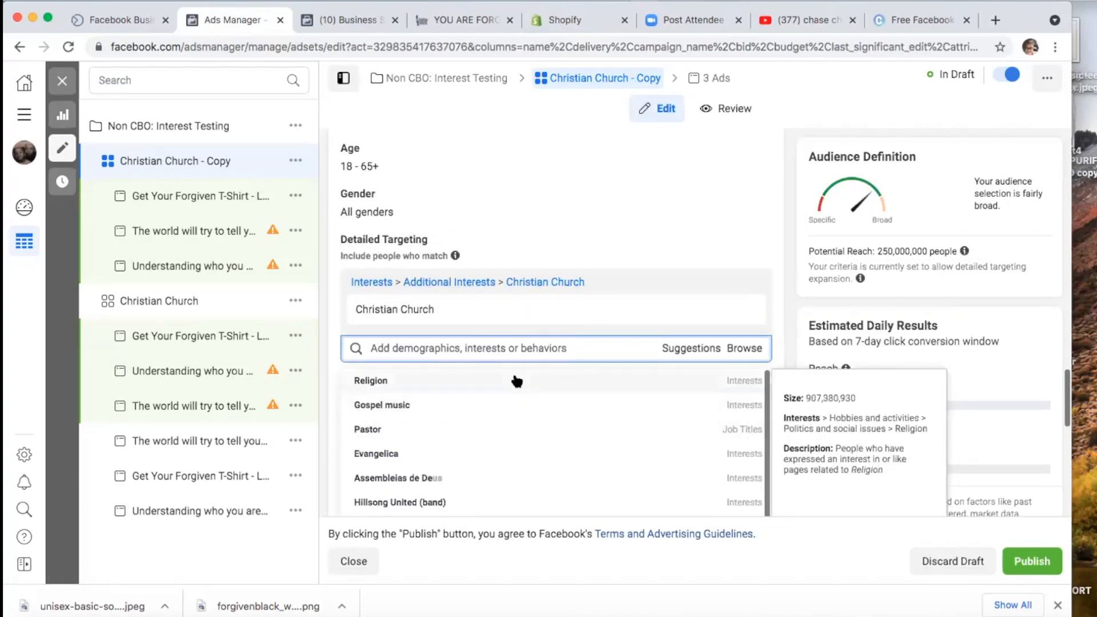
scroll(523, 385, down, 1)
scroll(522, 383, up, 1)
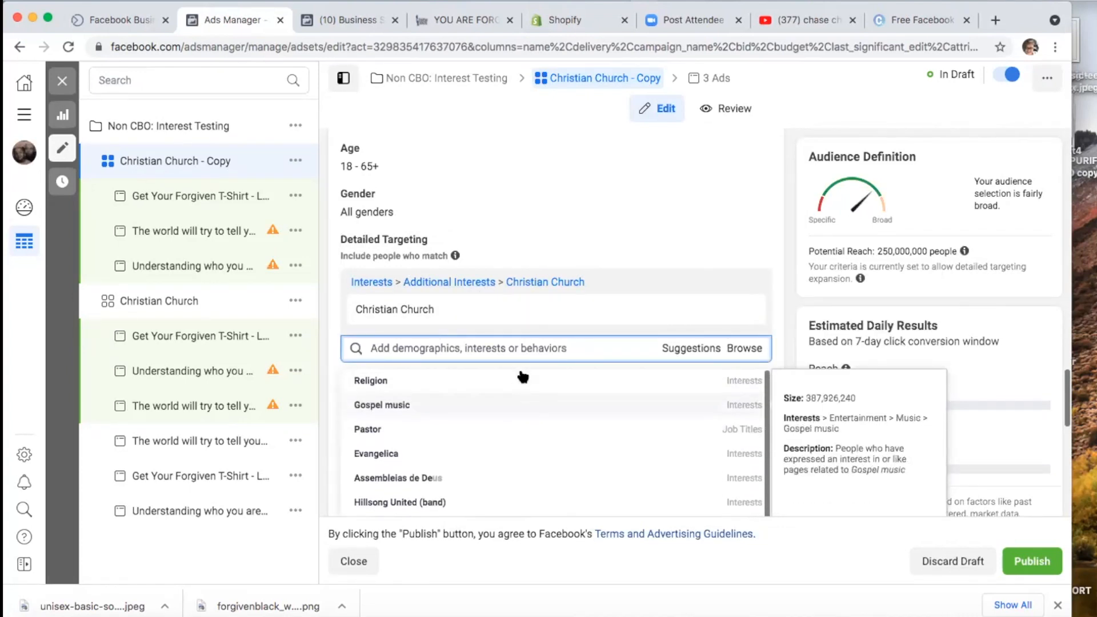
click(557, 348)
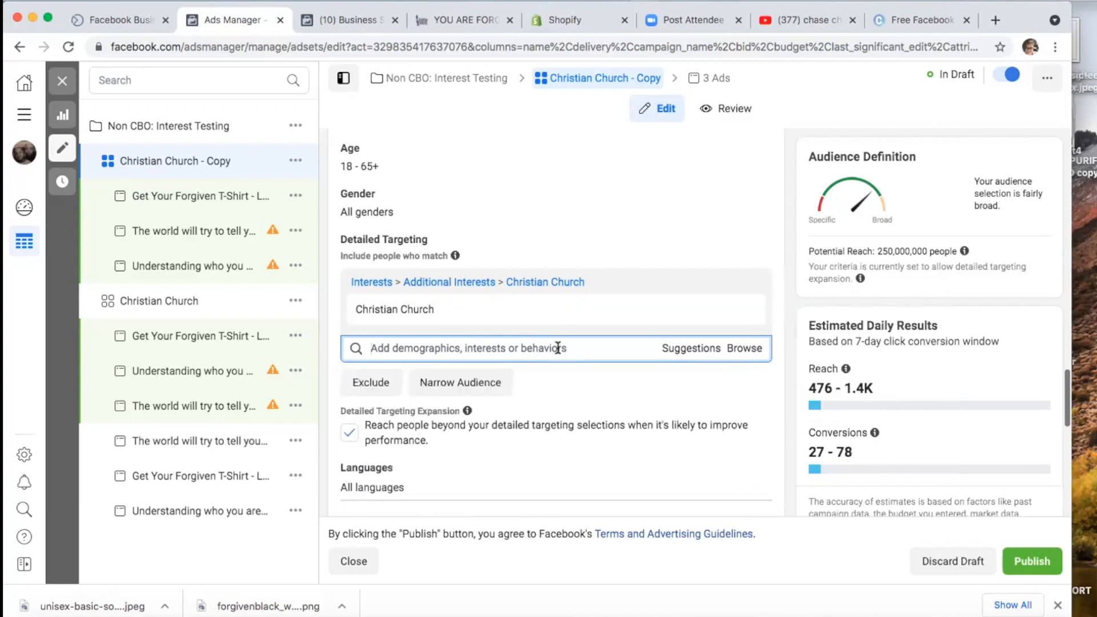
click(679, 349)
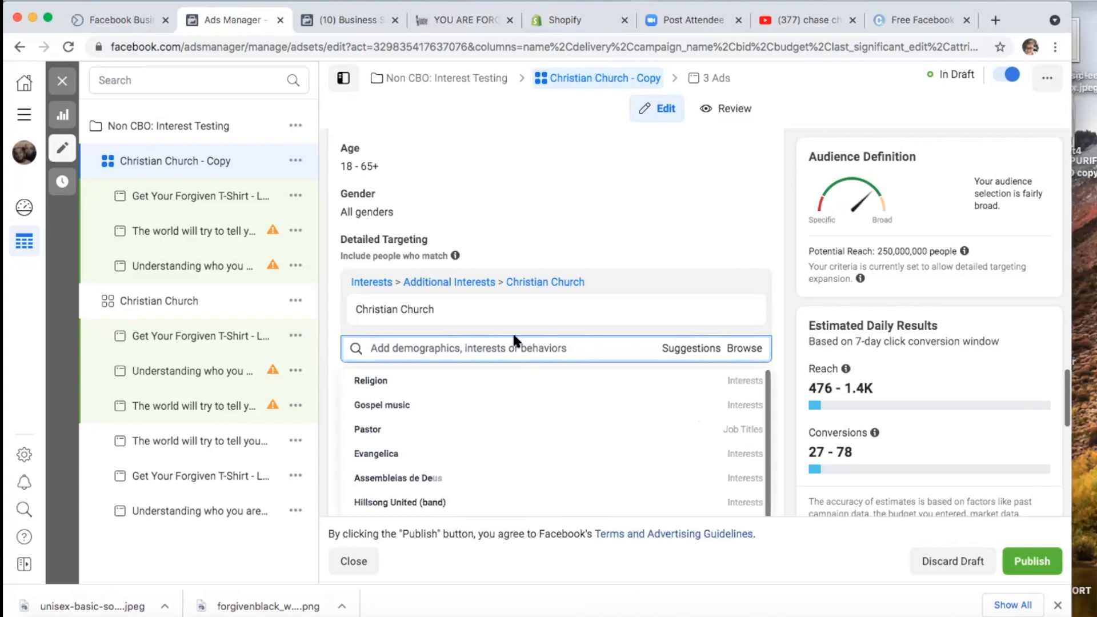
click(505, 346)
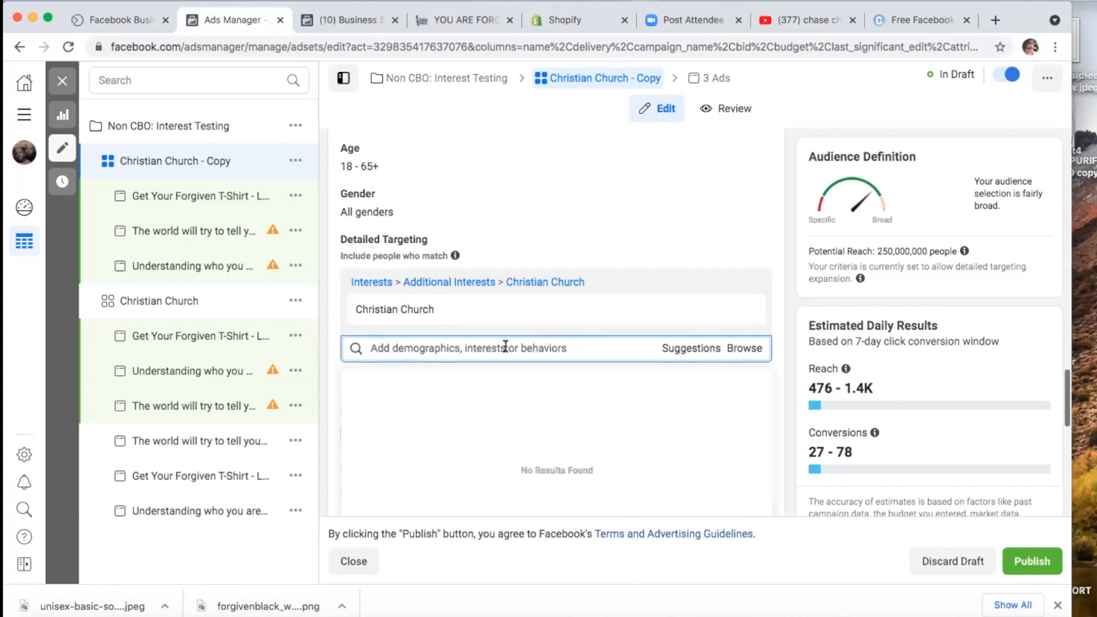
Step: Search the targeting options for "christian", add the Christian music interest and remove Christian Church
text(christian)
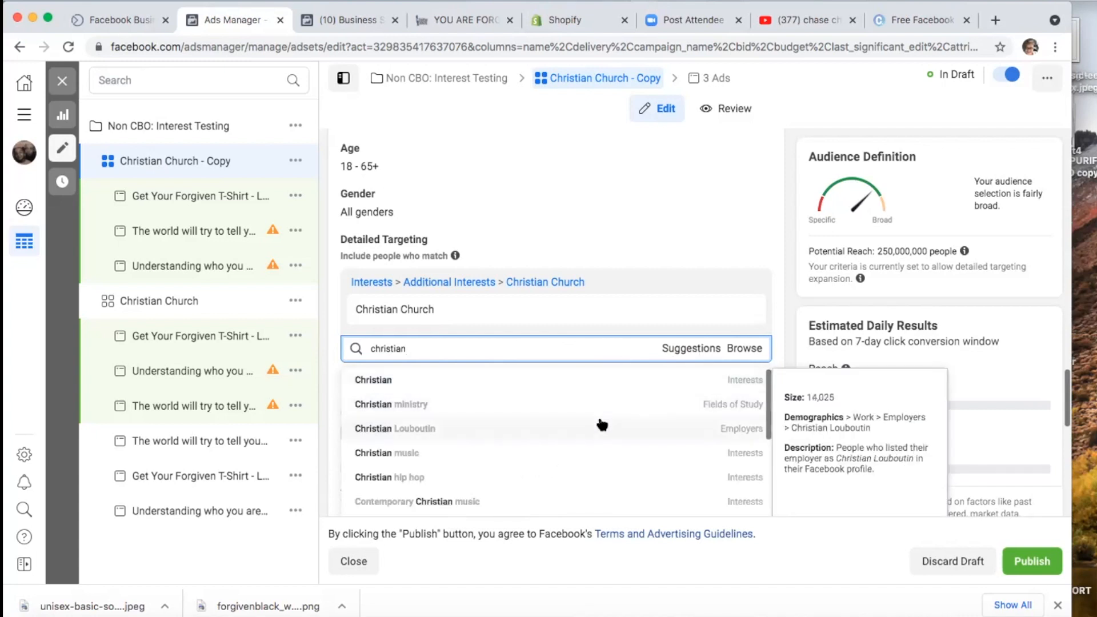
scroll(603, 413, down, 2)
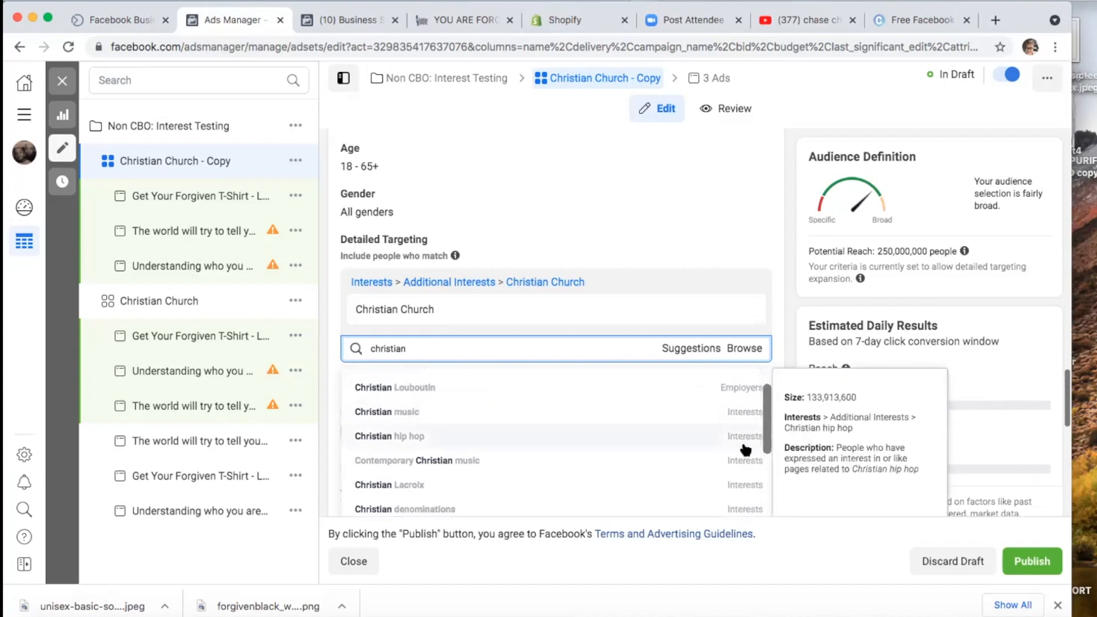
scroll(740, 457, down, 1)
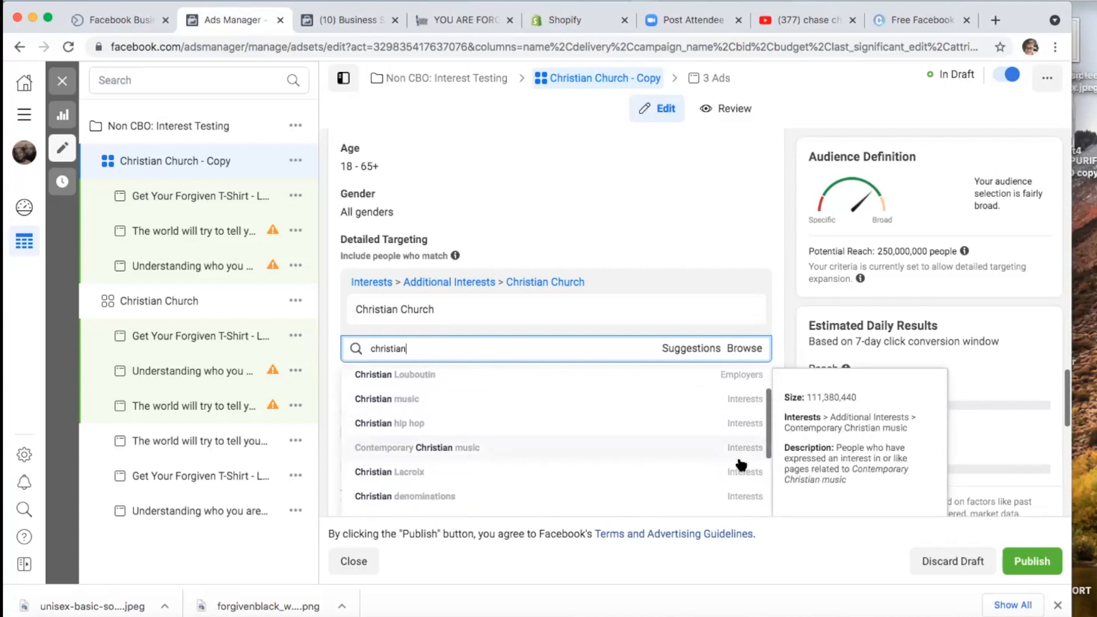
click(719, 405)
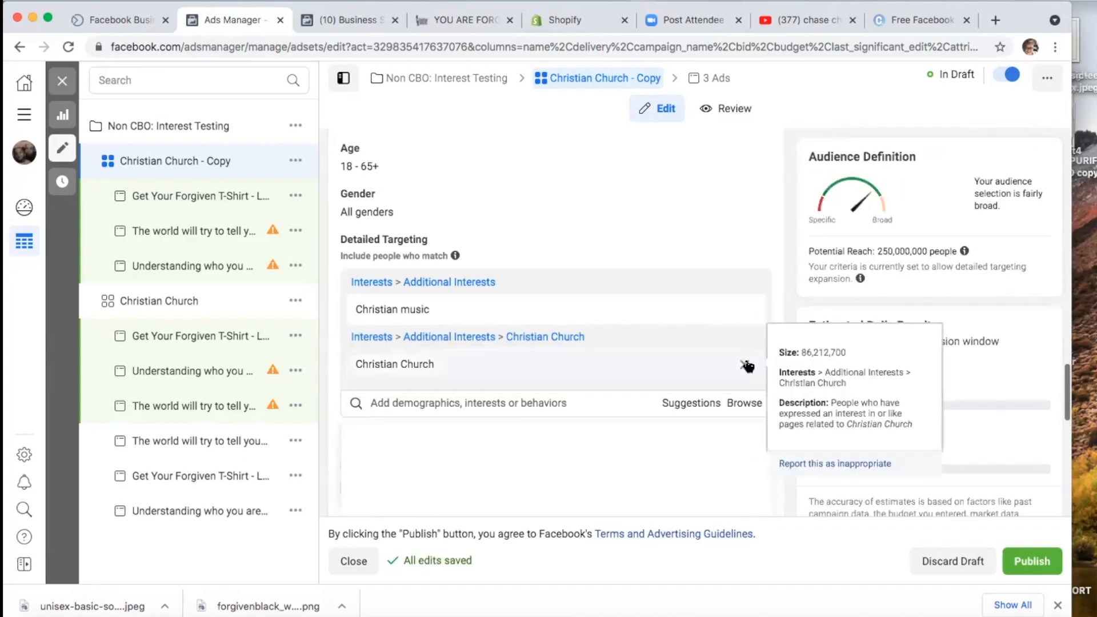
click(743, 366)
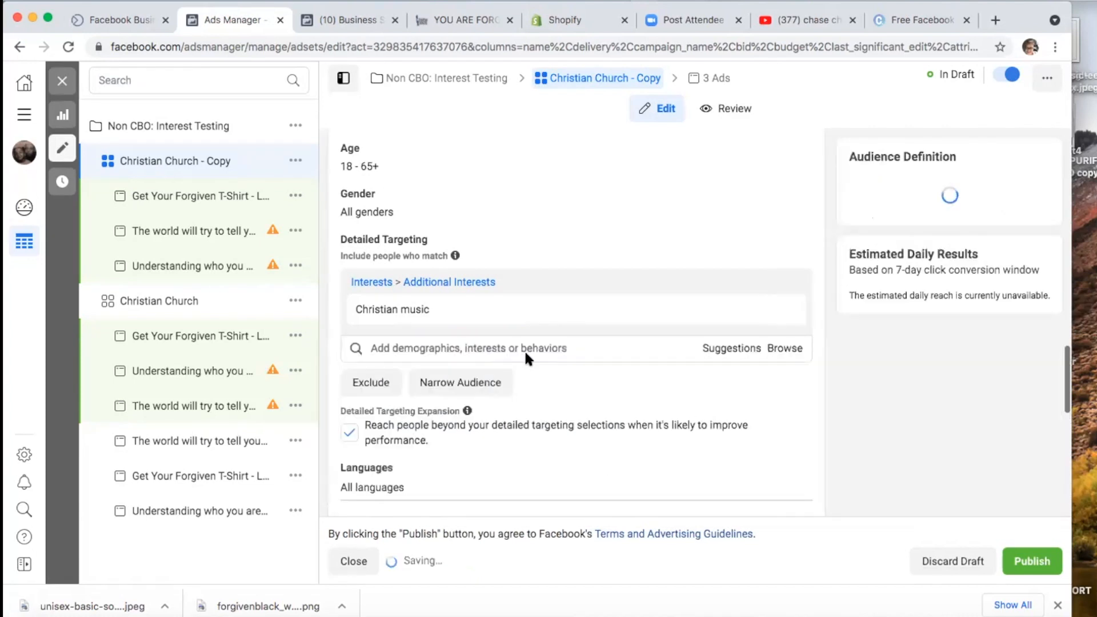
Step: Rename the ad set as Christian music, copying the interest's name, and look over its remaining settings
triple_click(355, 309)
key(super+c)
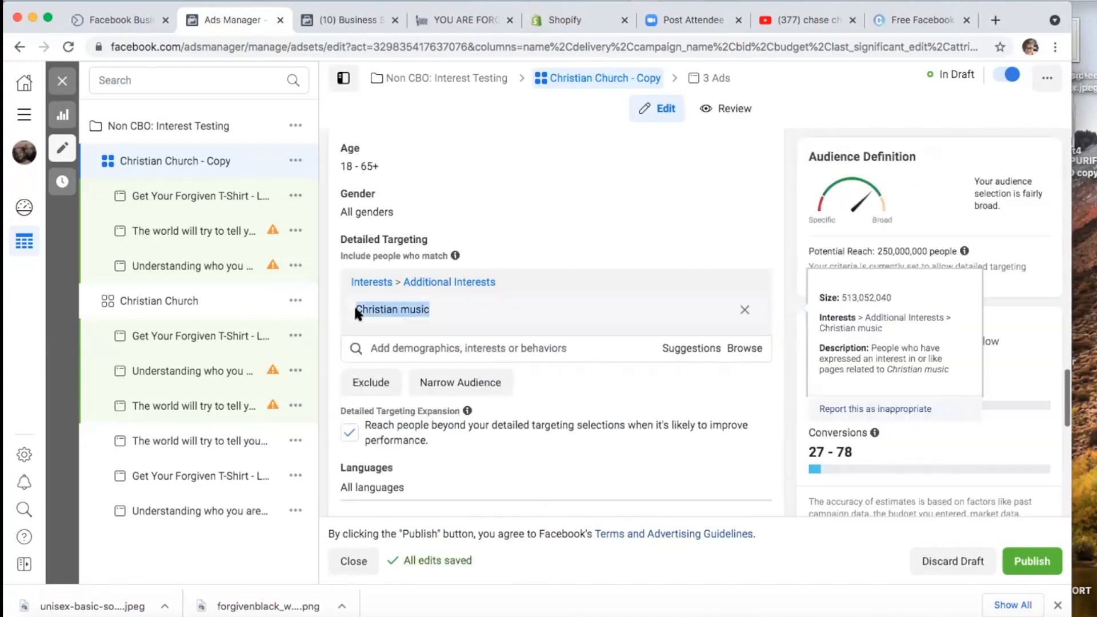
scroll(355, 309, up, 15)
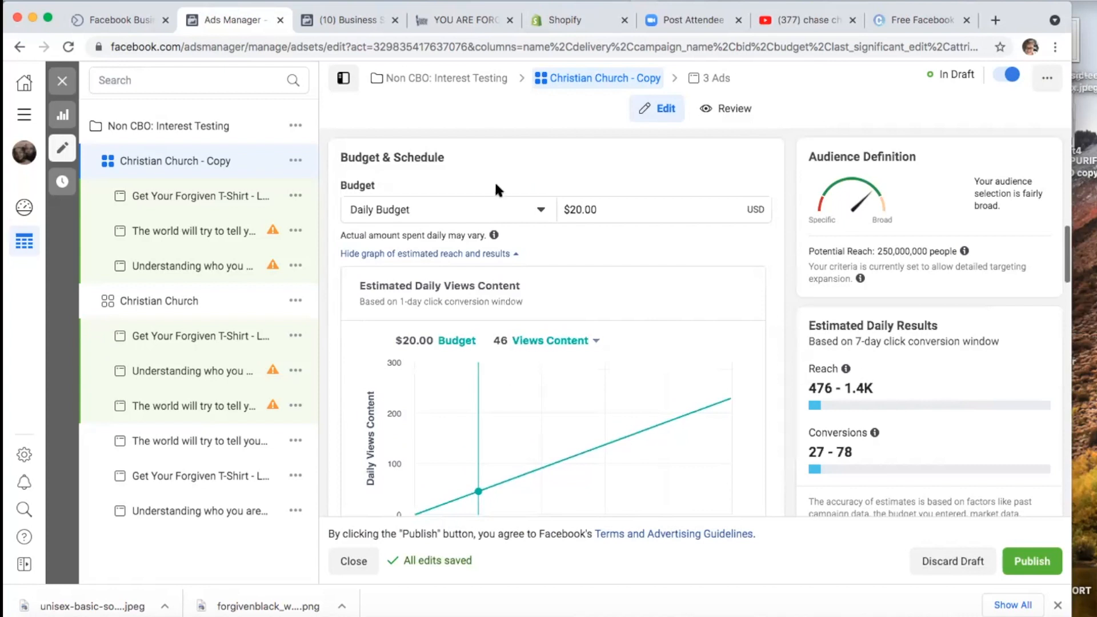
scroll(490, 180, up, 4)
drag(488, 193, 309, 200)
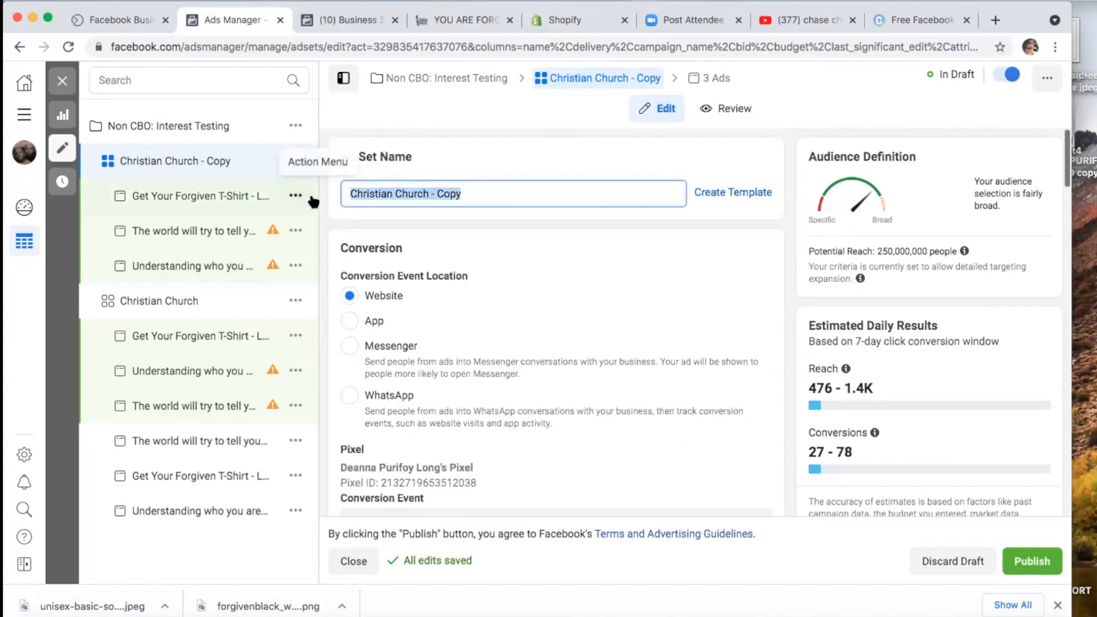
key(super+v)
scroll(615, 354, down, 20)
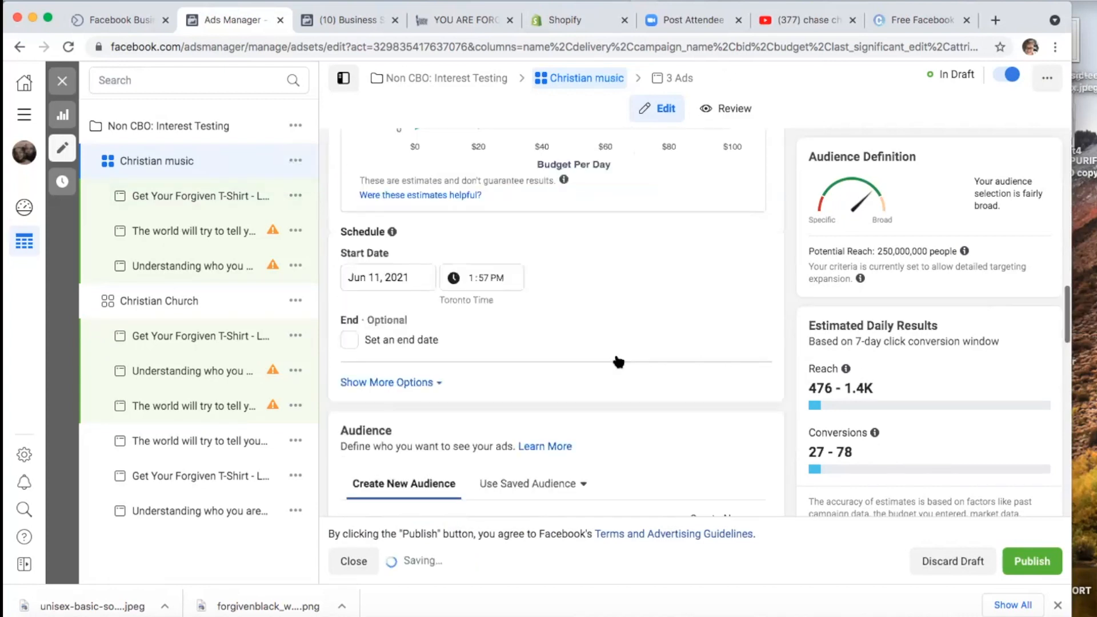
scroll(616, 357, down, 3)
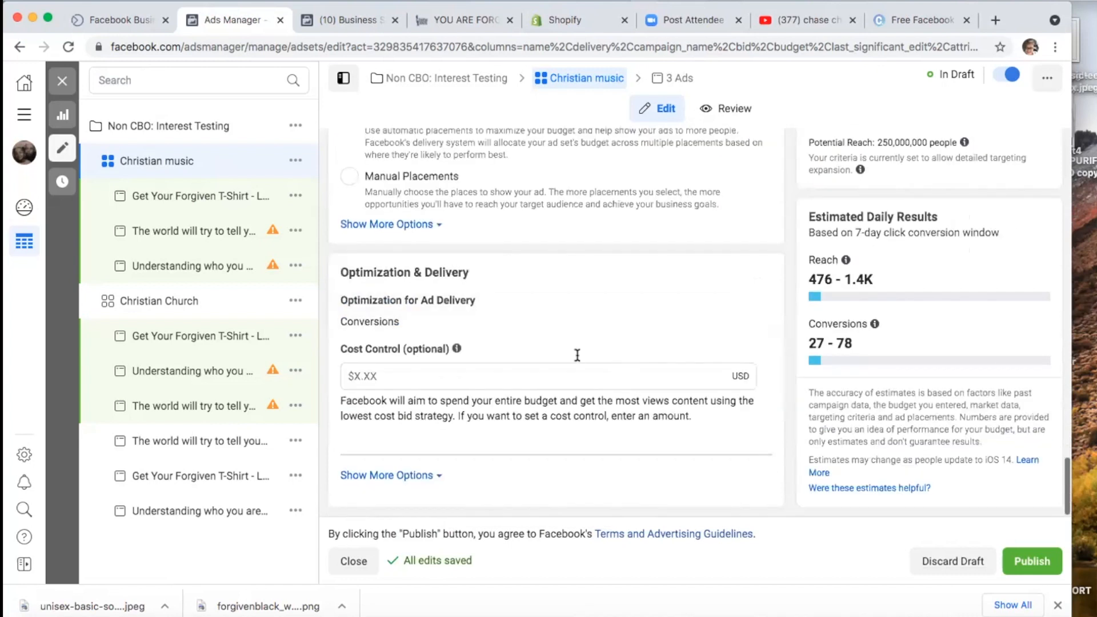
Step: Close the ad set editor and duplicate the Christian music ad set once within the original campaign
click(63, 81)
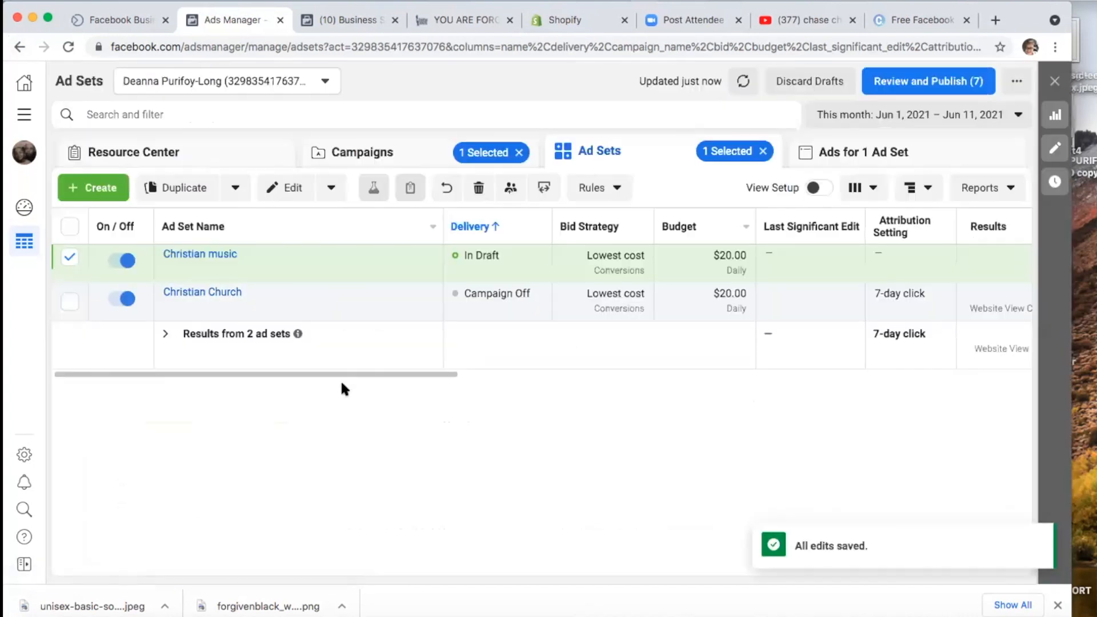
click(320, 266)
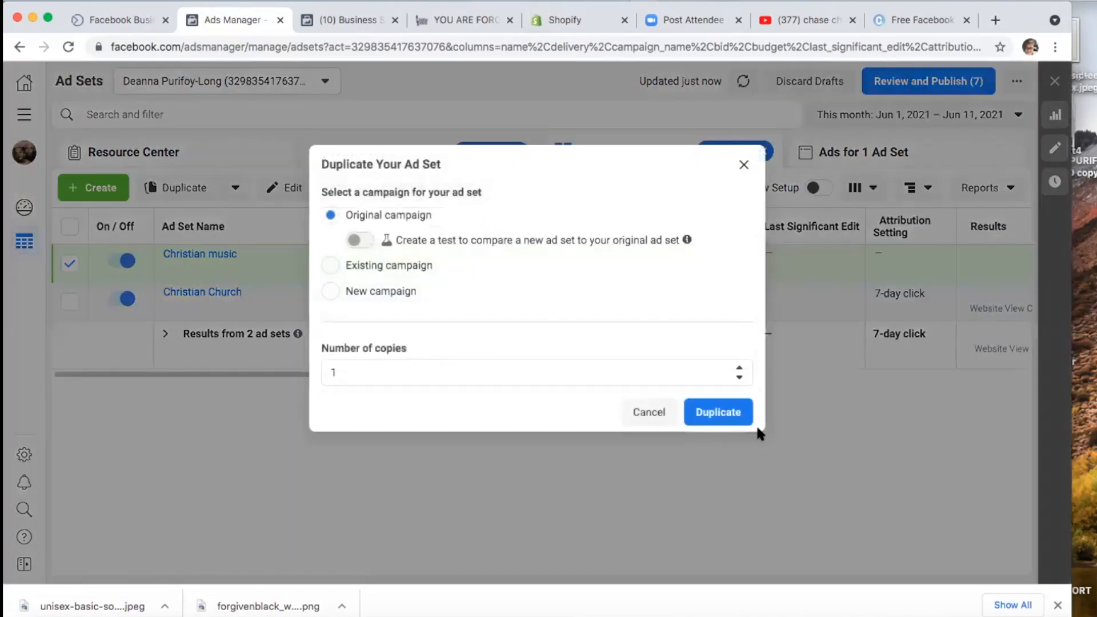
click(745, 421)
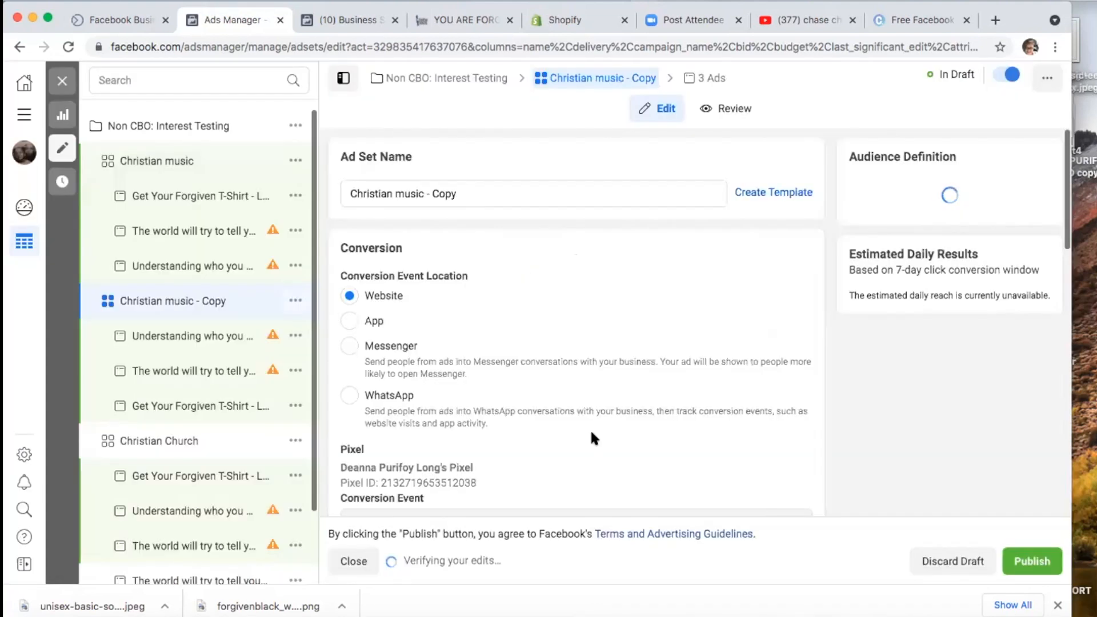
Step: In the Christian music copy's Detailed Targeting, replace the Christian music interest with the suggested interest Joyce Meyer
scroll(563, 421, down, 10)
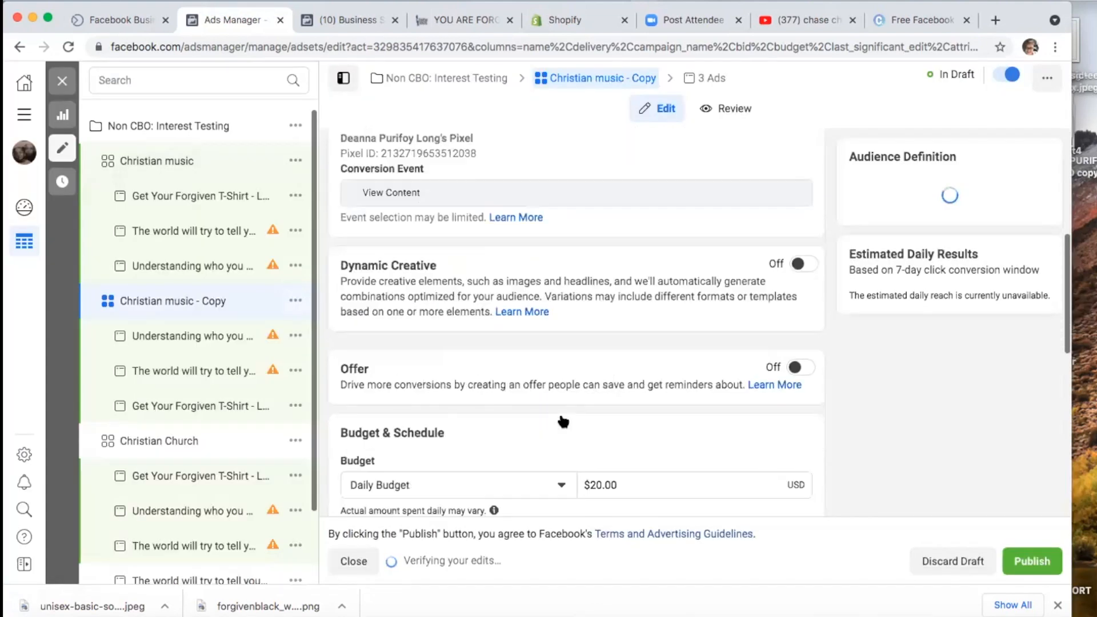
scroll(563, 422, down, 5)
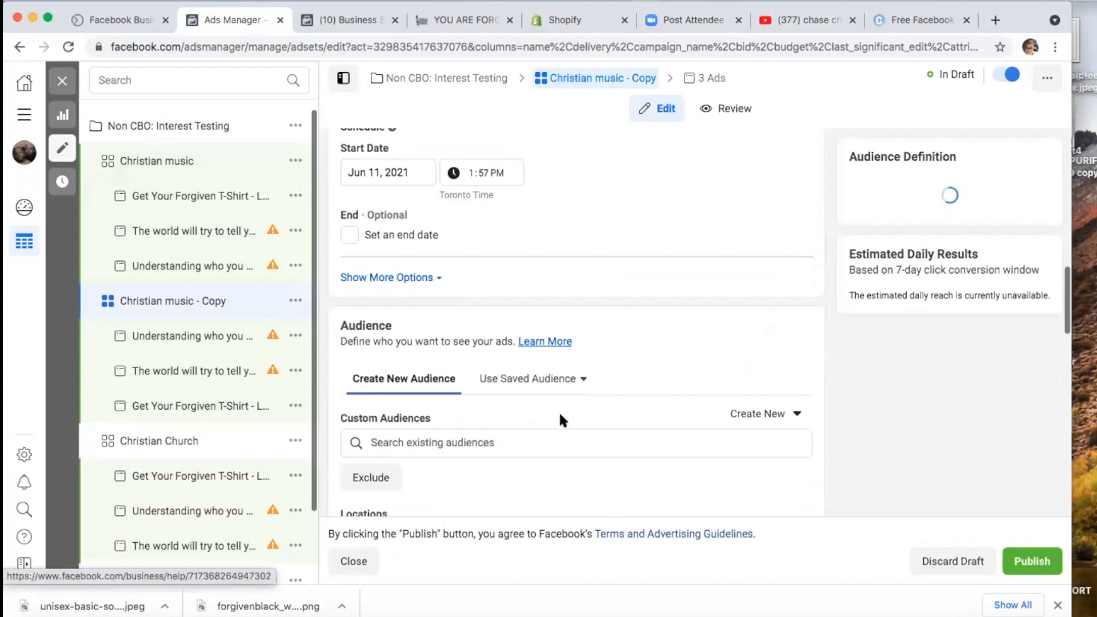
scroll(560, 420, down, 3)
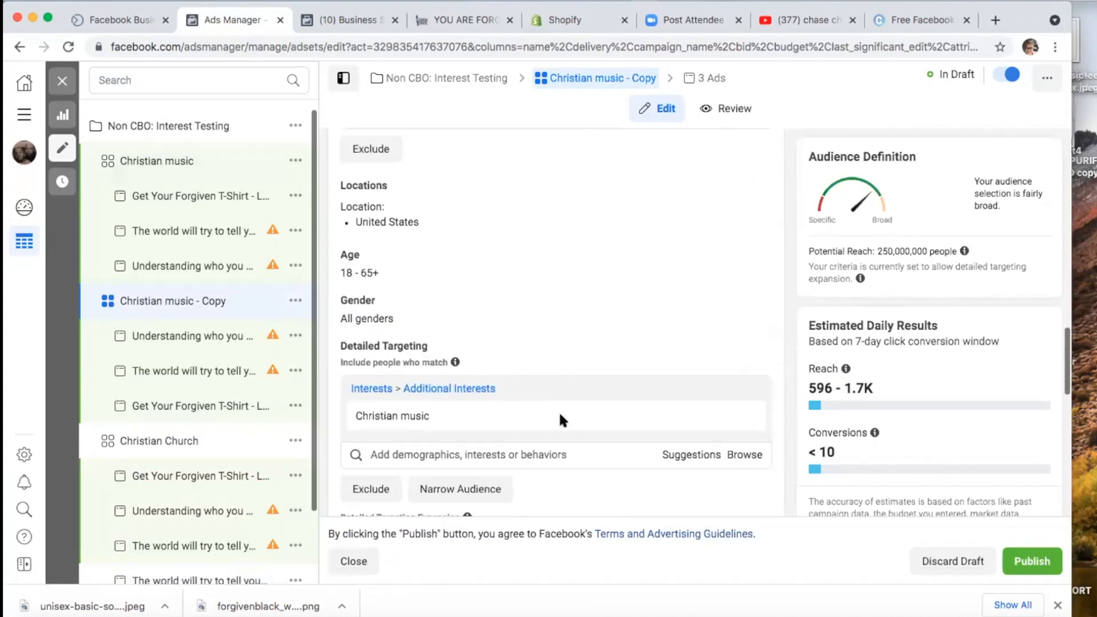
click(696, 455)
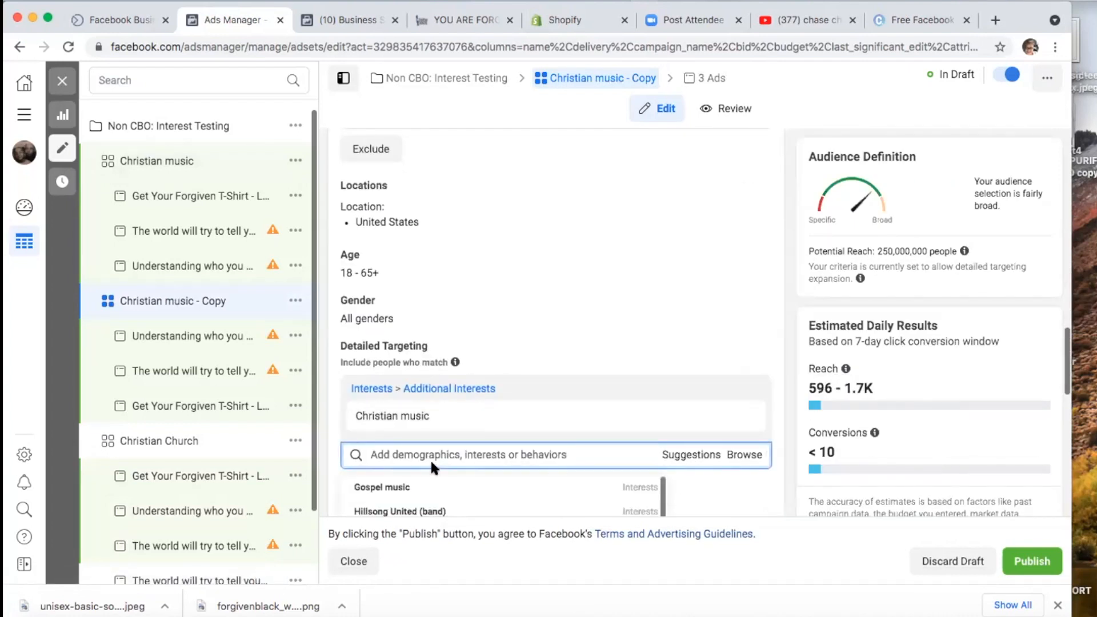
scroll(431, 463, down, 1)
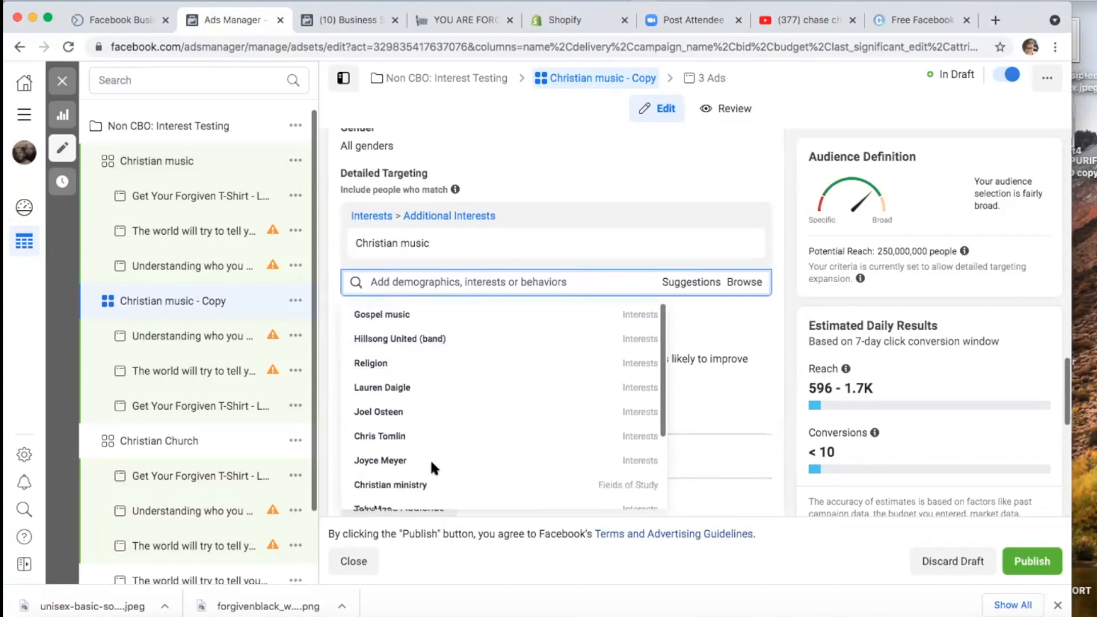
mouse_move(427, 485)
scroll(430, 491, down, 3)
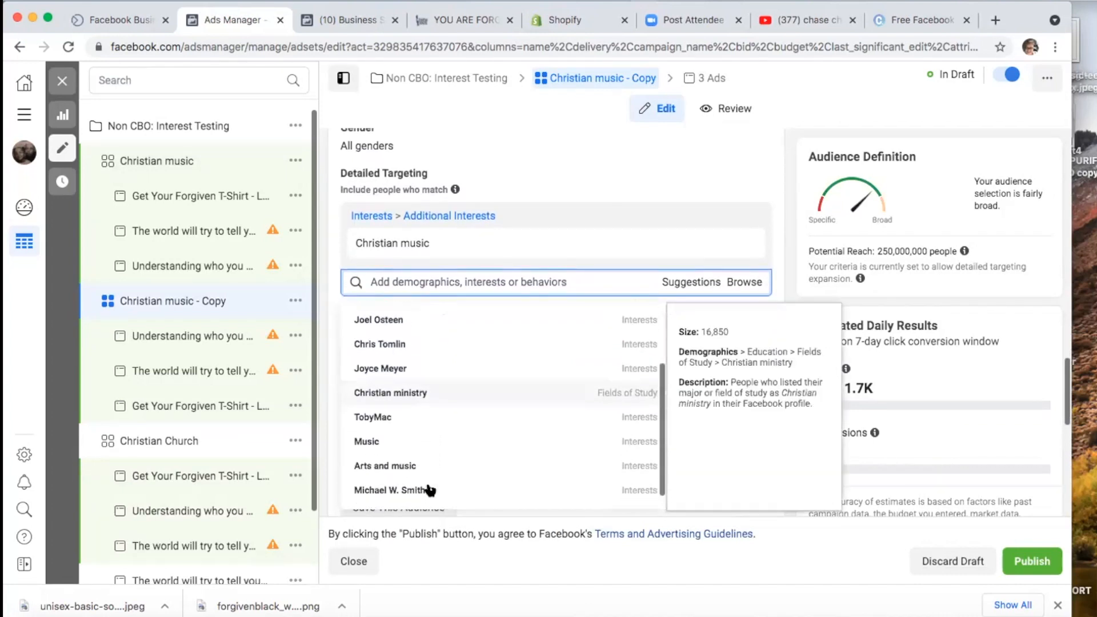
scroll(430, 490, up, 2)
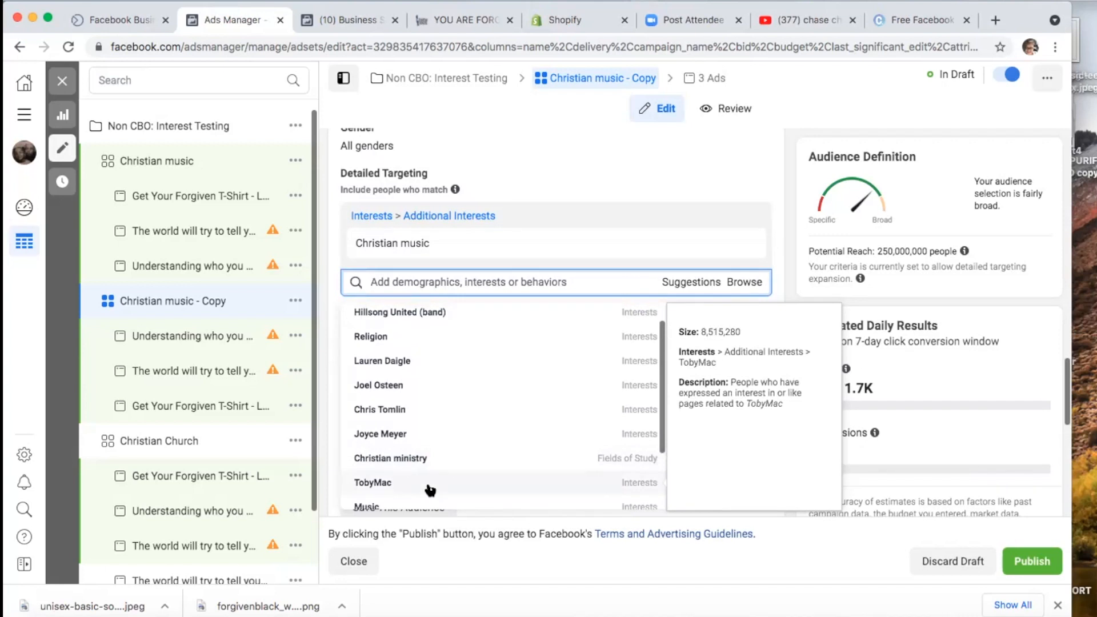
mouse_move(429, 439)
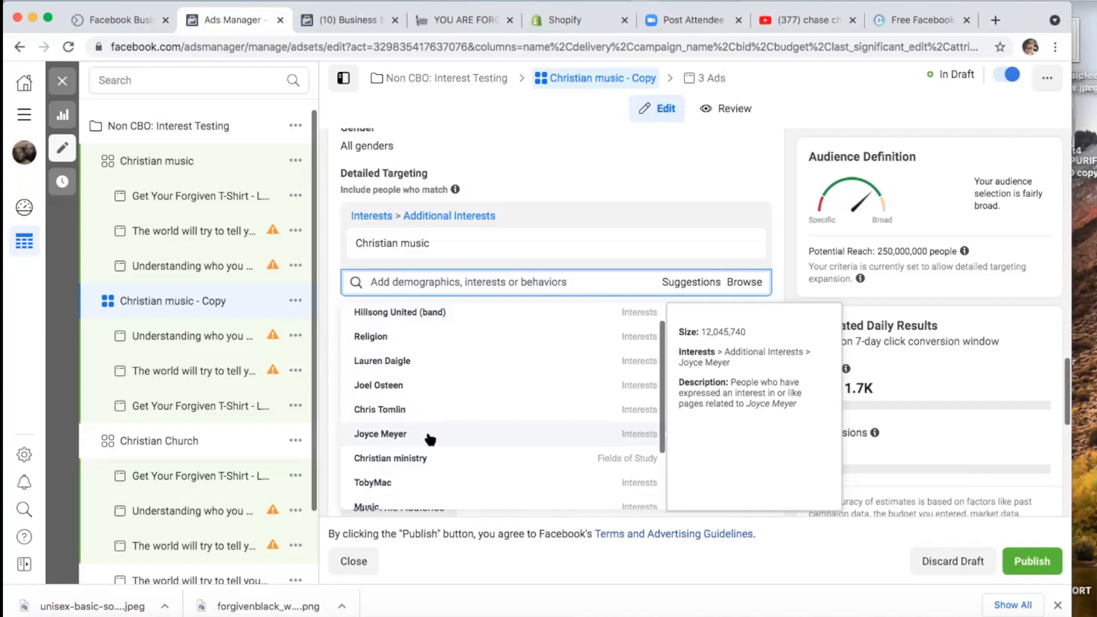
click(705, 436)
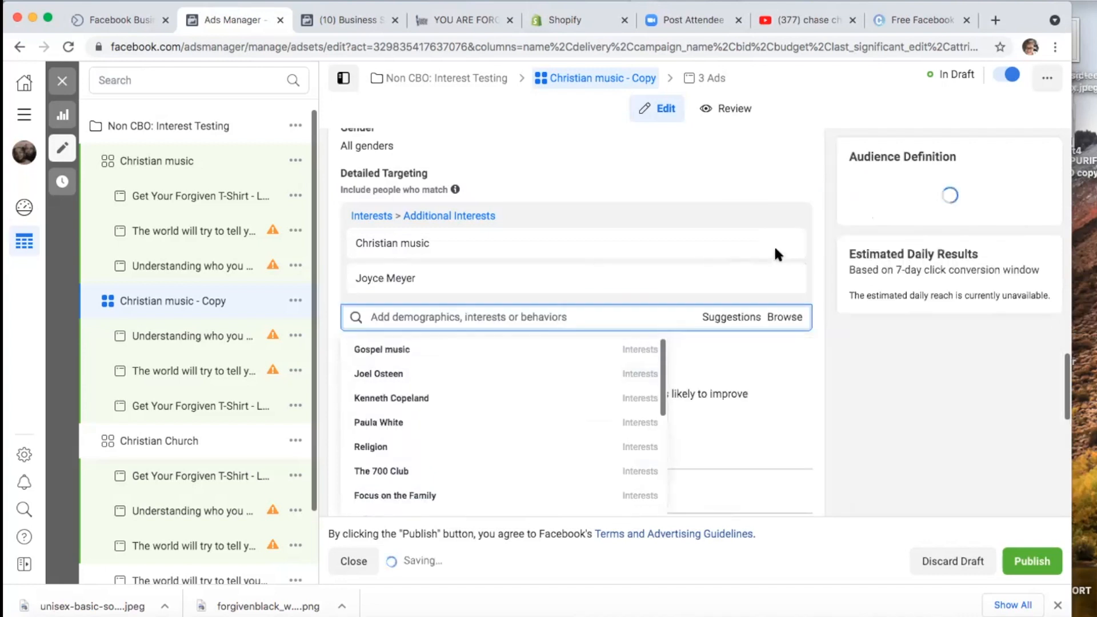
mouse_move(781, 240)
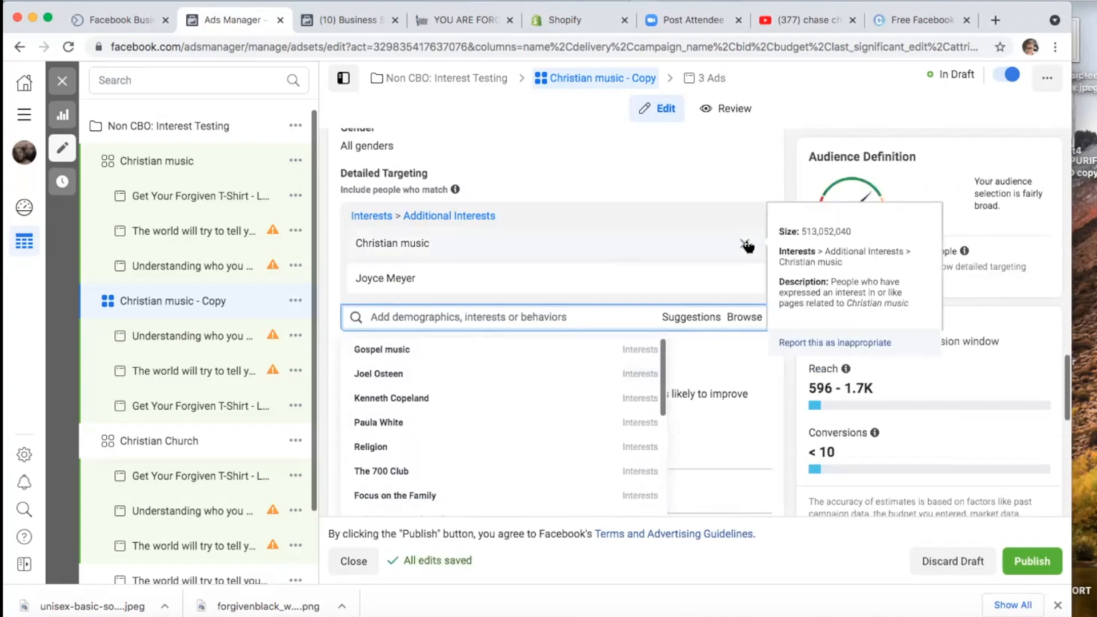
click(747, 245)
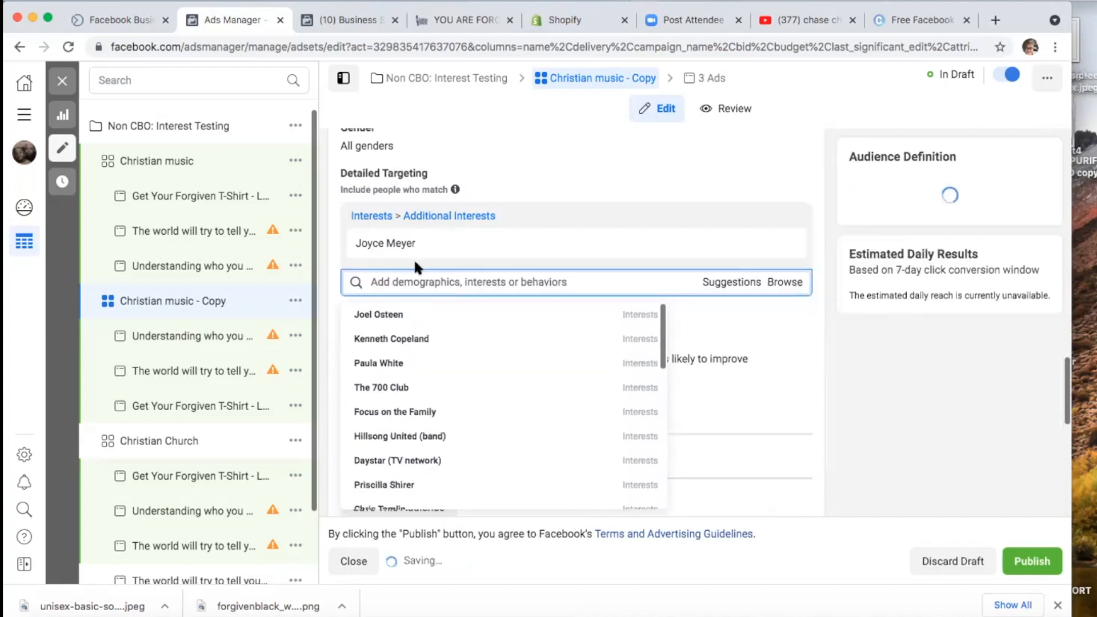
Step: Rename the Christian music copy as Joyce Meyer, copying the name of its targeted interest
triple_click(368, 243)
key(ctrl+c)
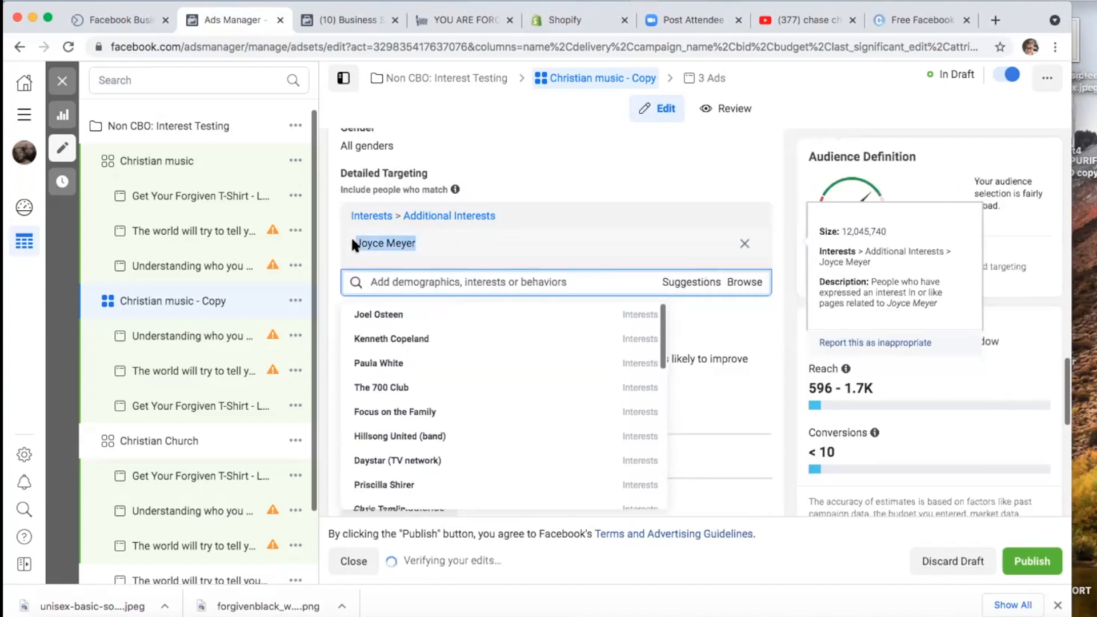
scroll(404, 291, up, 20)
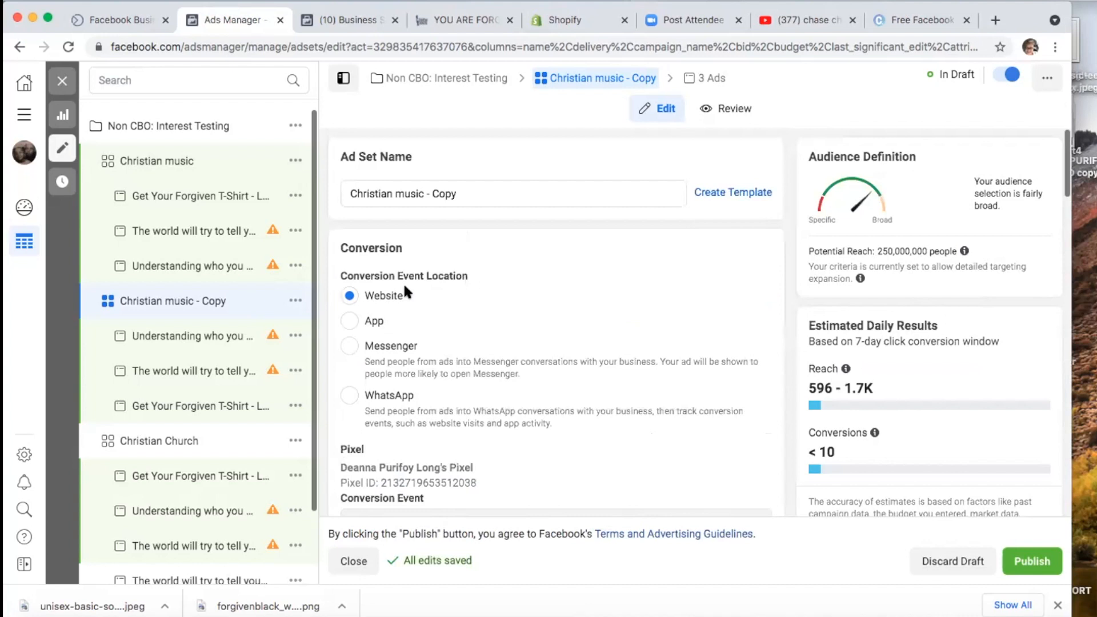
click(465, 193)
drag(465, 193, 344, 197)
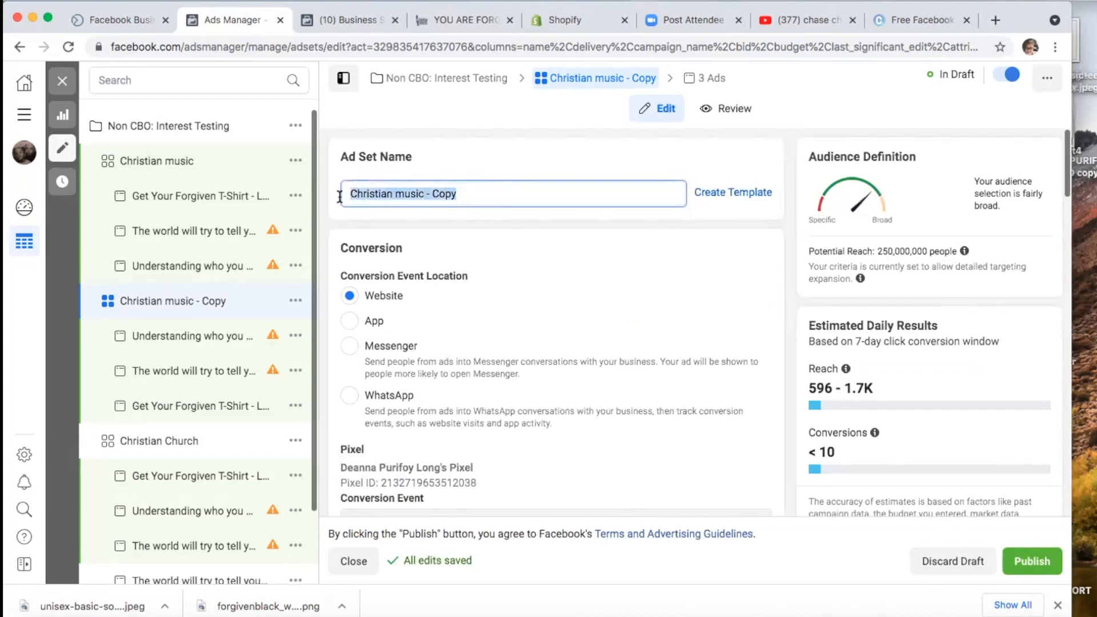
key(ctrl+v)
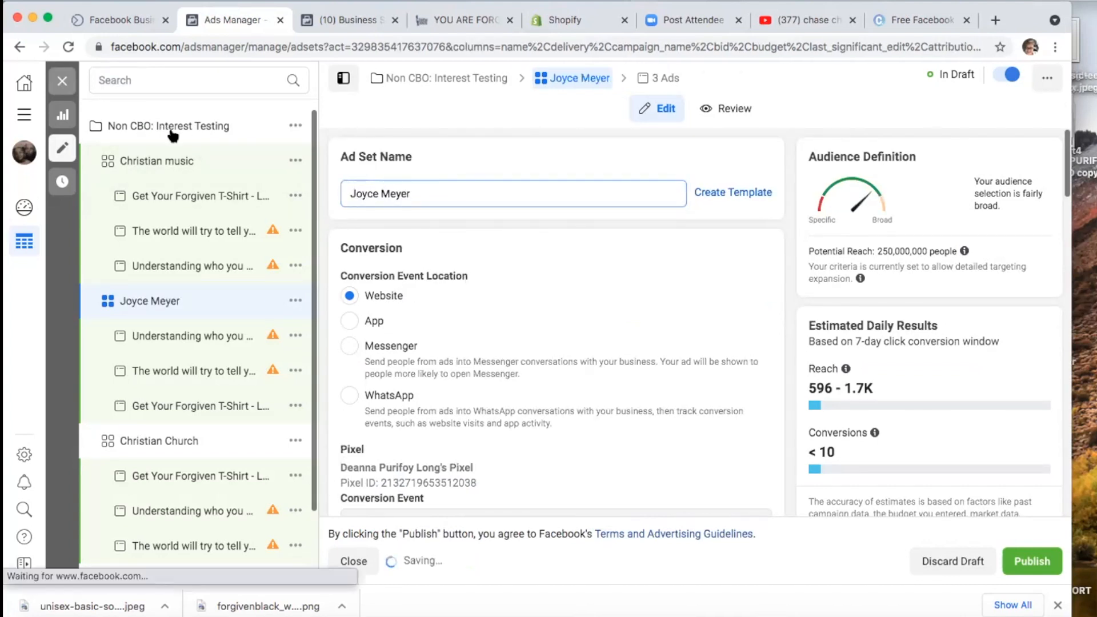
Step: Close the ad set editor and duplicate the Joyce Meyer ad set once within the original campaign
click(62, 81)
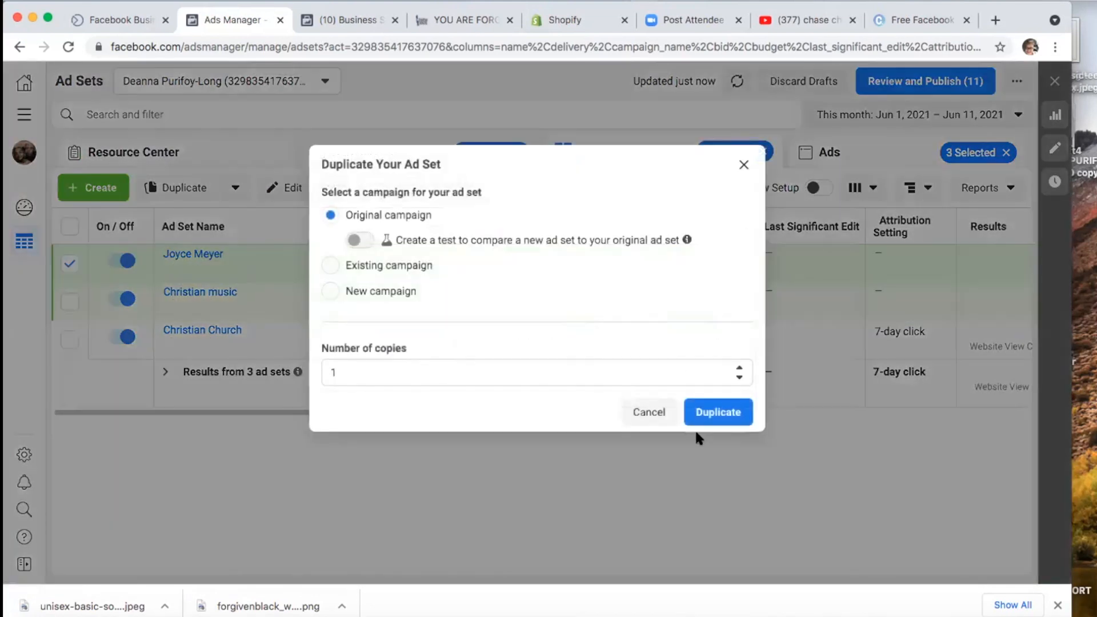
click(717, 412)
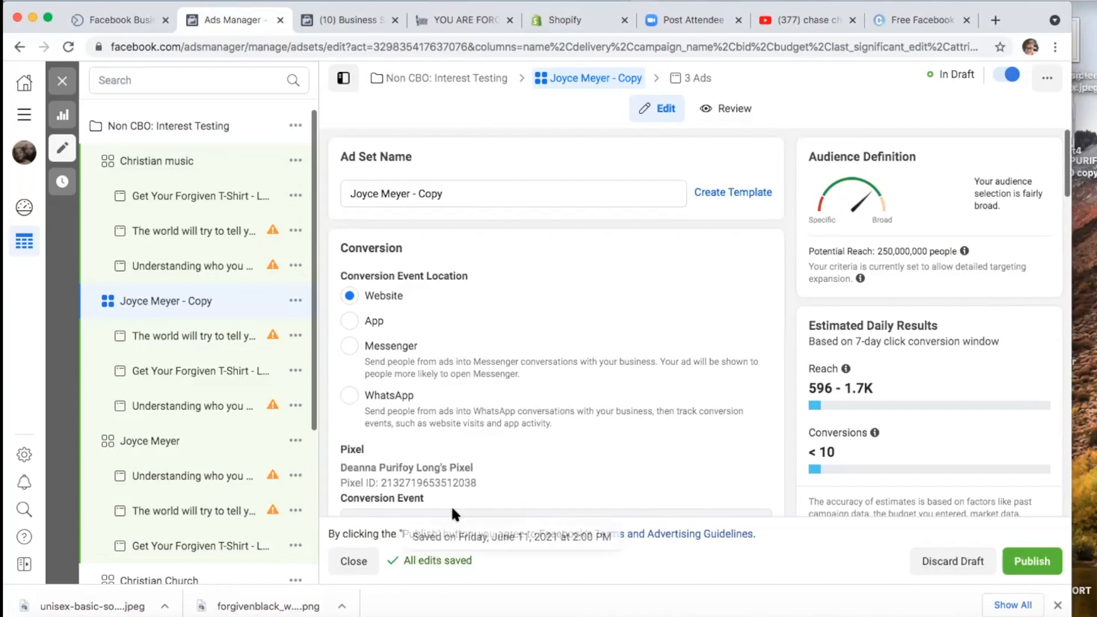
Step: Look over the Joyce Meyer copy's conversion, budget, schedule and audience settings, including the existing custom audiences
scroll(604, 423, down, 2)
scroll(604, 422, down, 3)
scroll(604, 422, up, 4)
scroll(604, 423, down, 5)
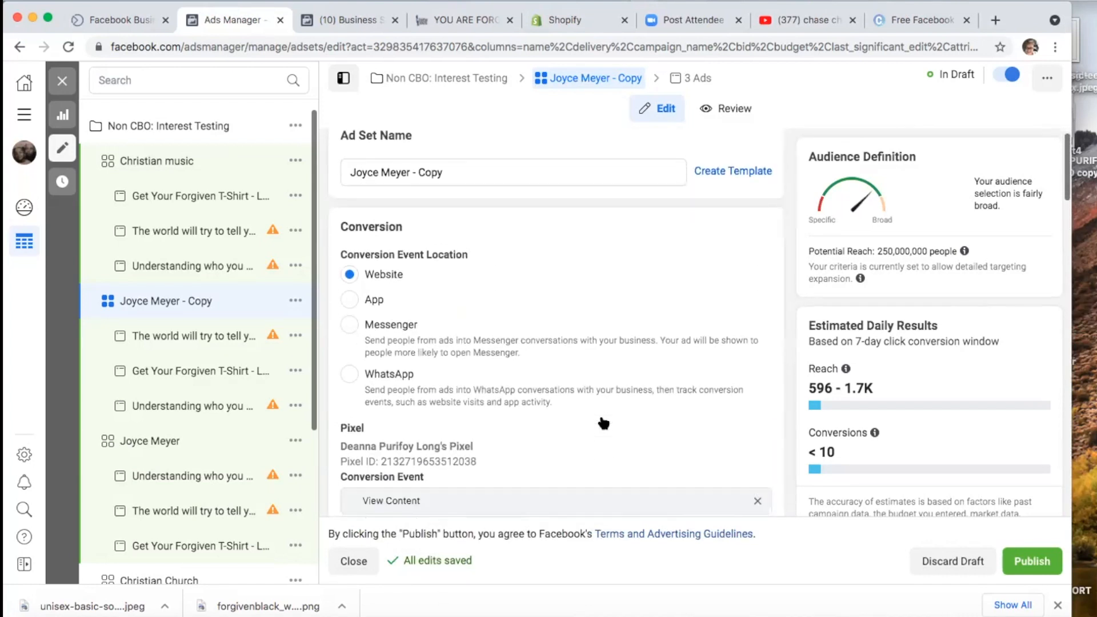
scroll(604, 423, down, 3)
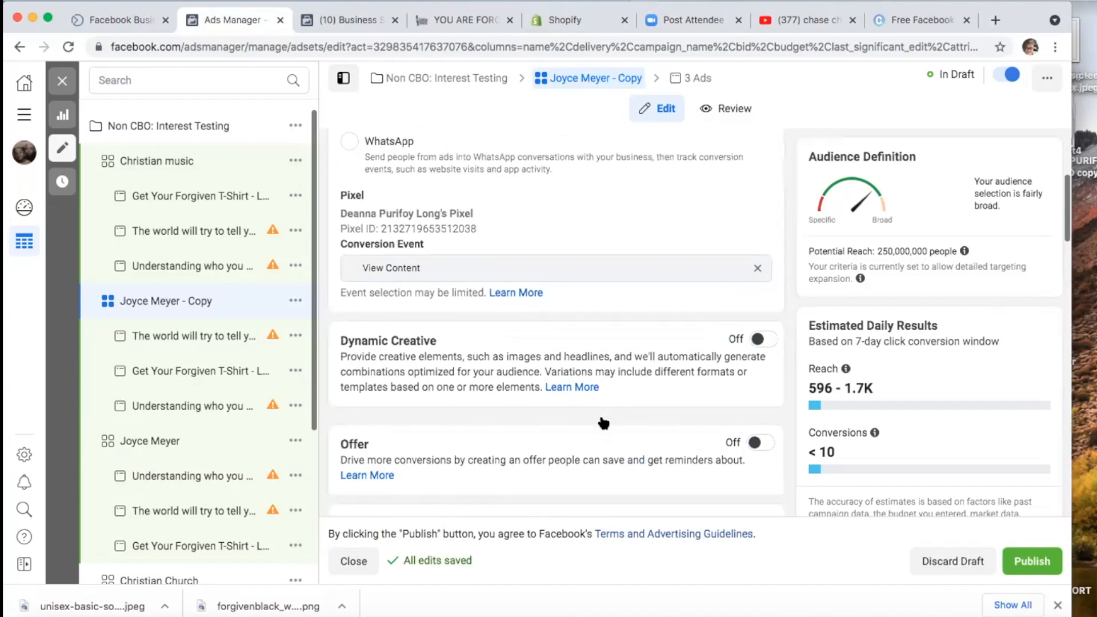
scroll(602, 418, down, 6)
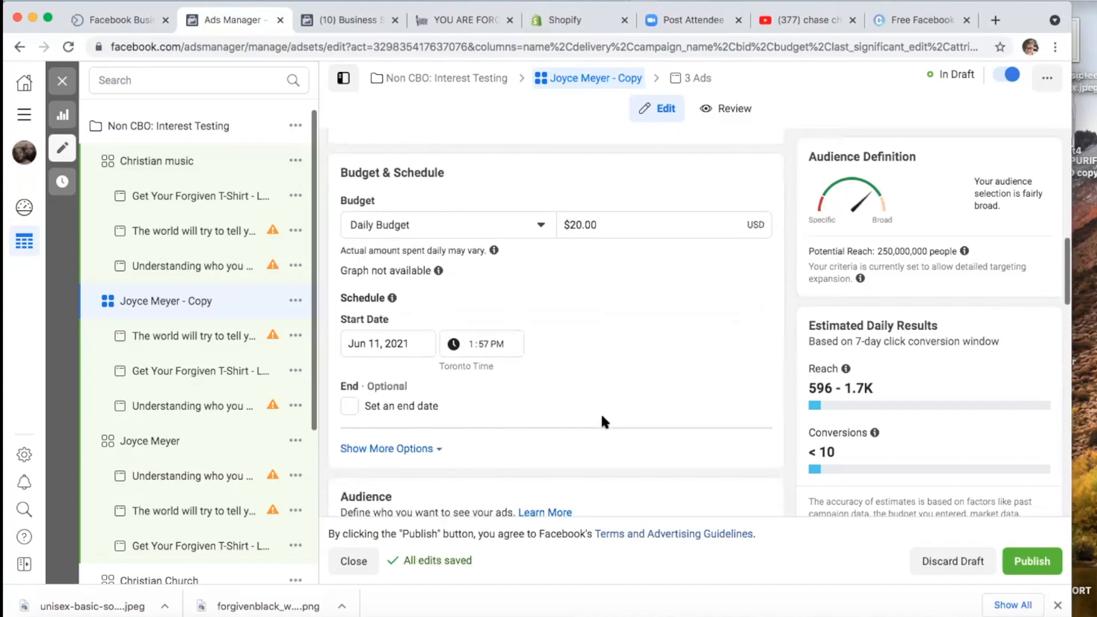
scroll(601, 417, down, 4)
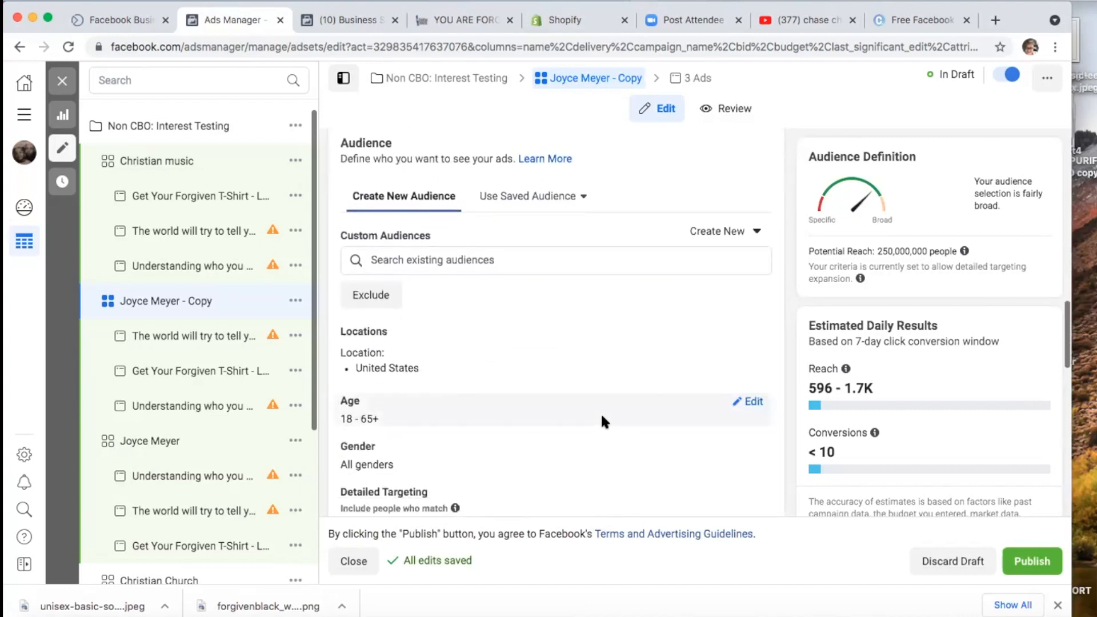
scroll(601, 417, up, 4)
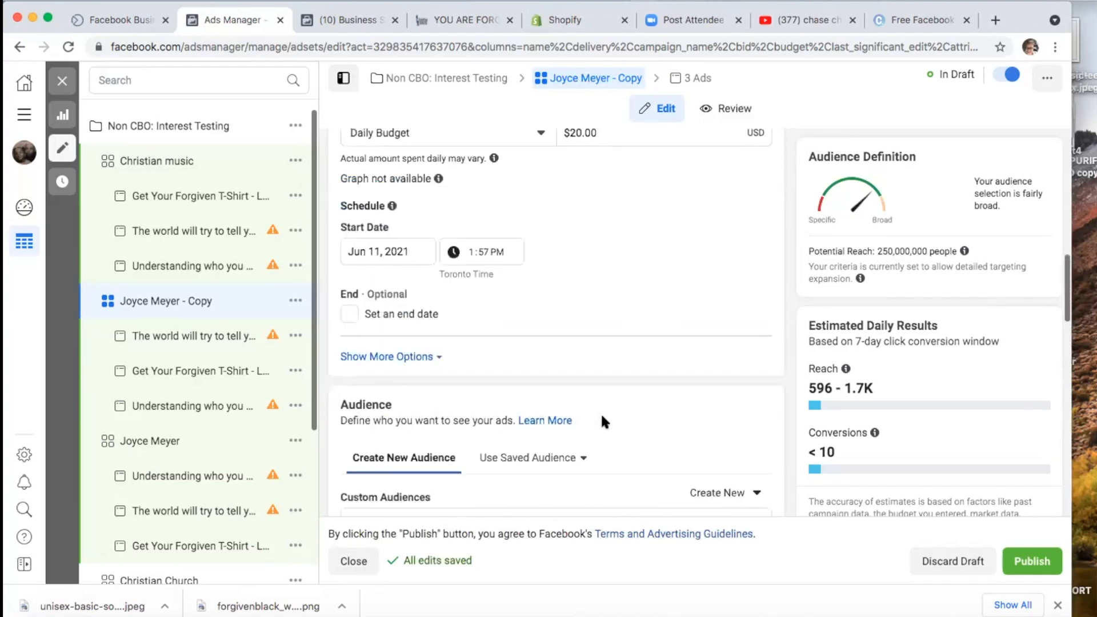
scroll(602, 417, down, 3)
scroll(602, 417, up, 2)
scroll(603, 422, down, 1)
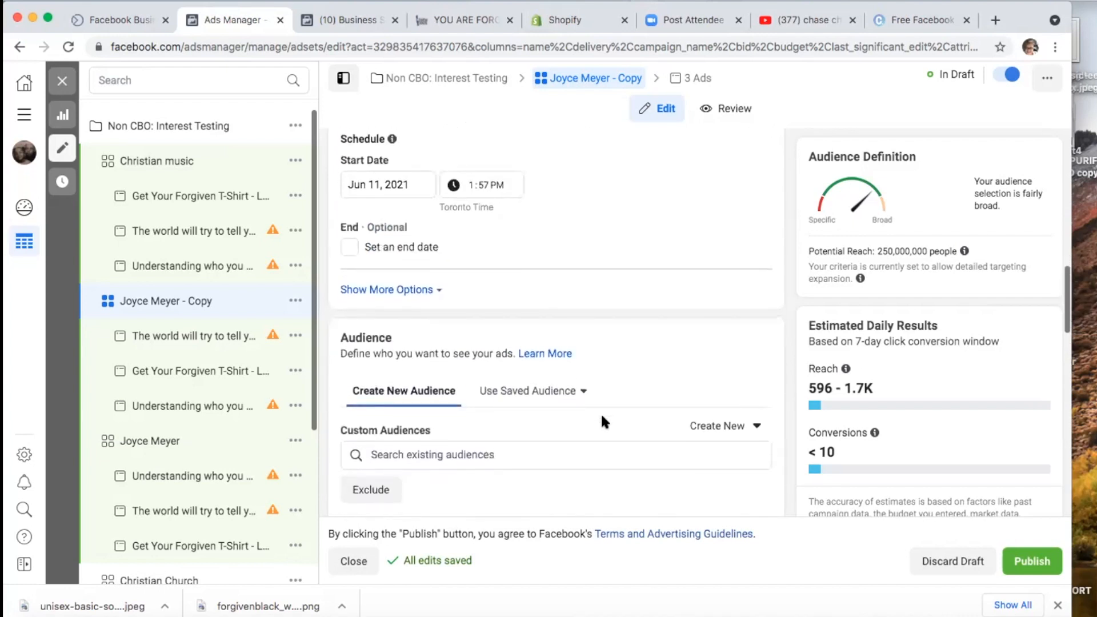
scroll(601, 422, down, 3)
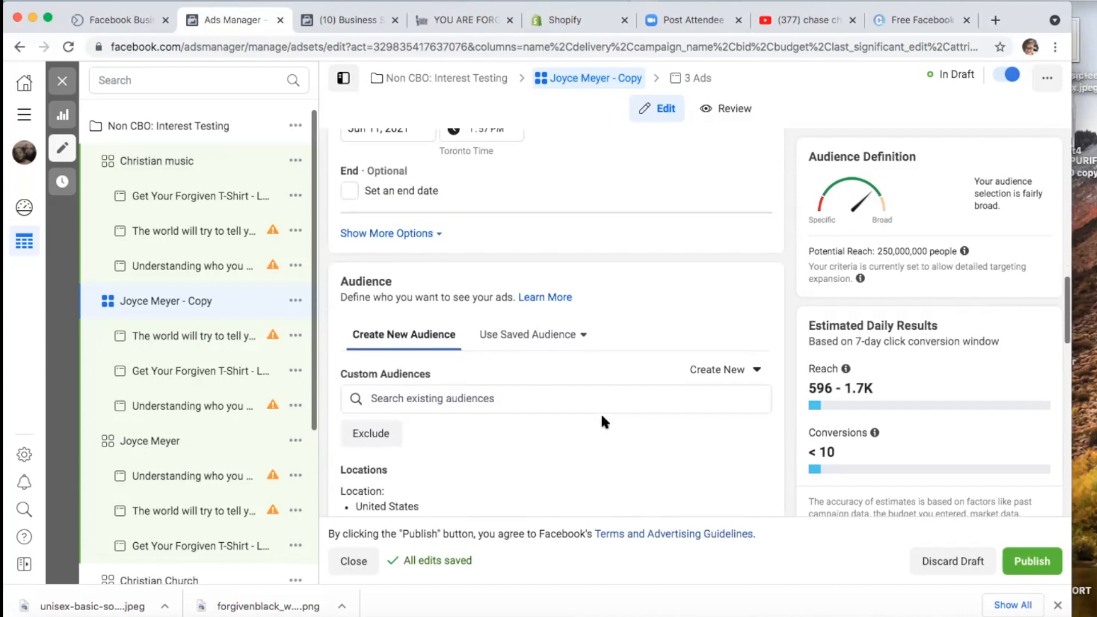
scroll(602, 420, down, 1)
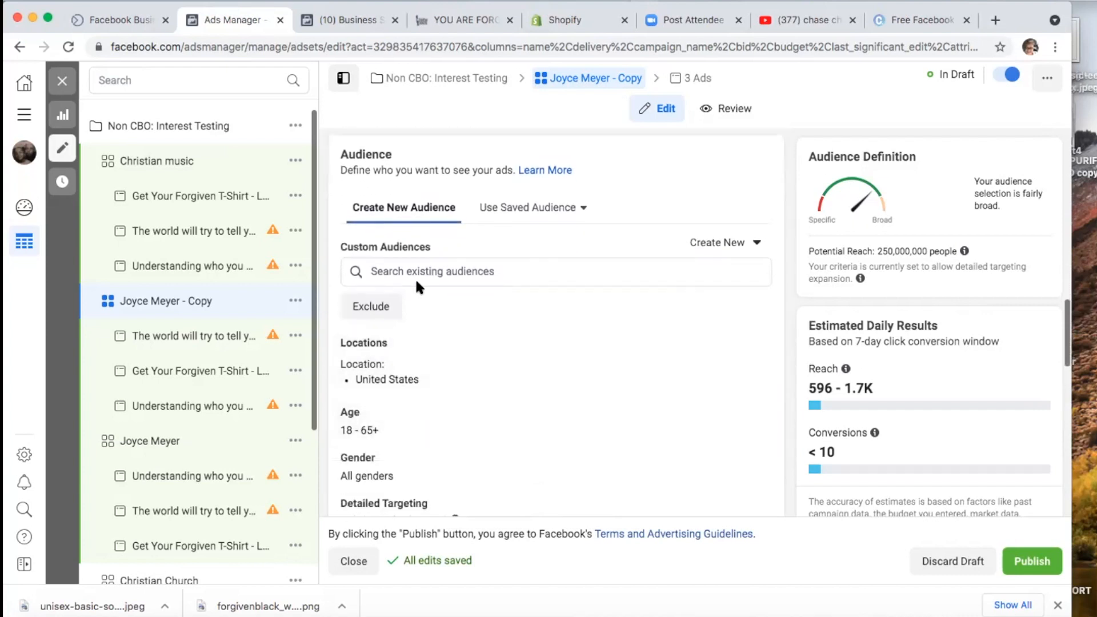
click(403, 265)
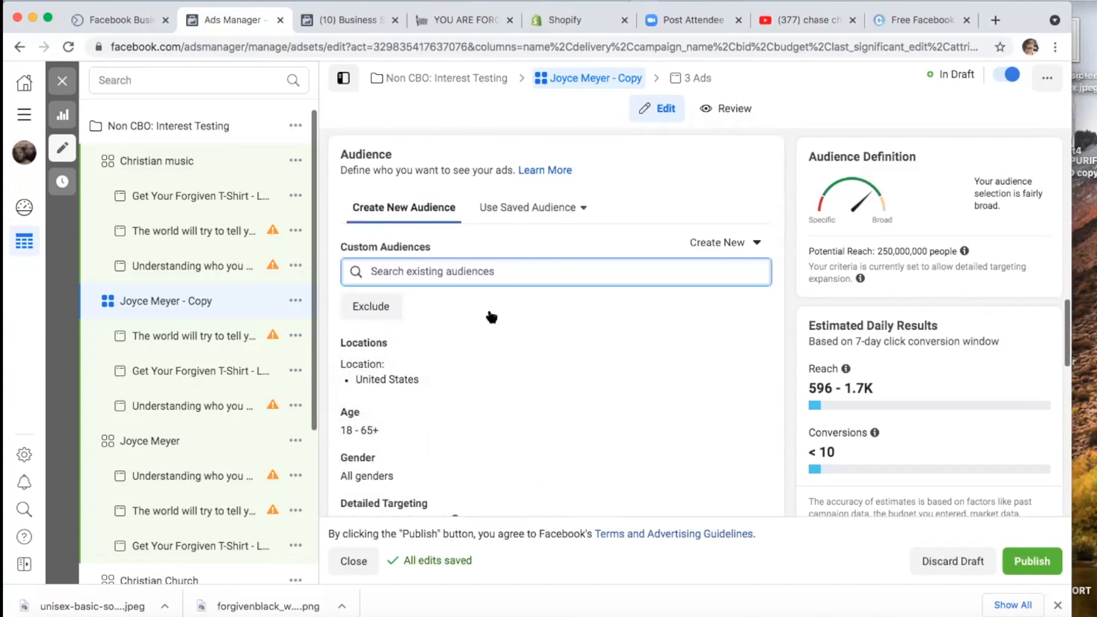
scroll(507, 362, down, 3)
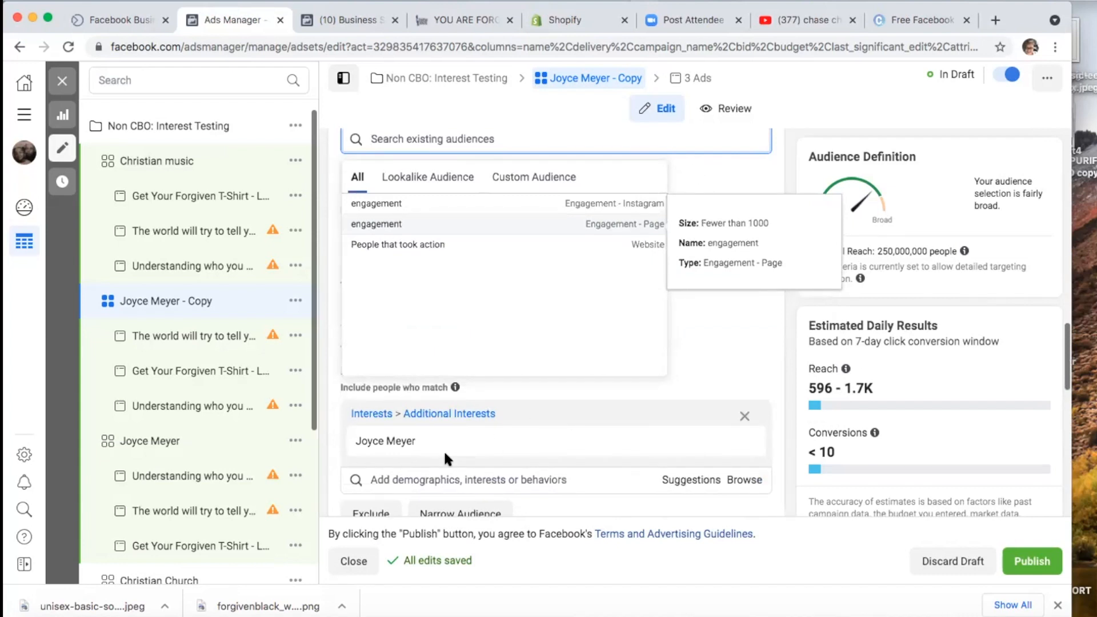
click(434, 430)
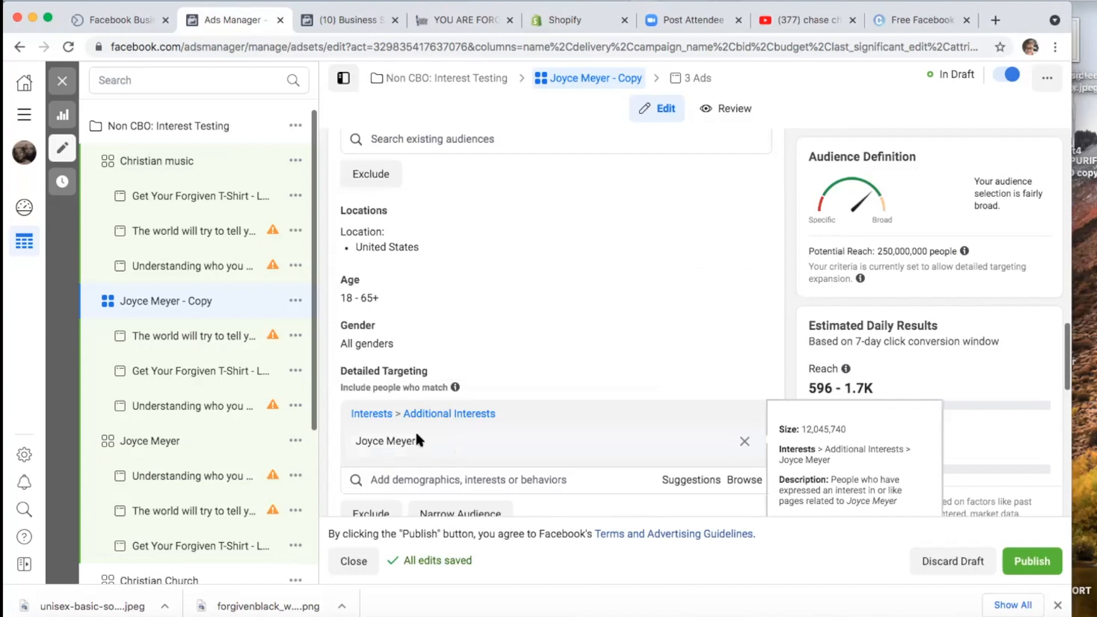
Step: In the copy's Detailed Targeting, search for "Elevation", add the Elevation Worship interest and remove Joyce Meyer
scroll(434, 437, down, 2)
click(417, 365)
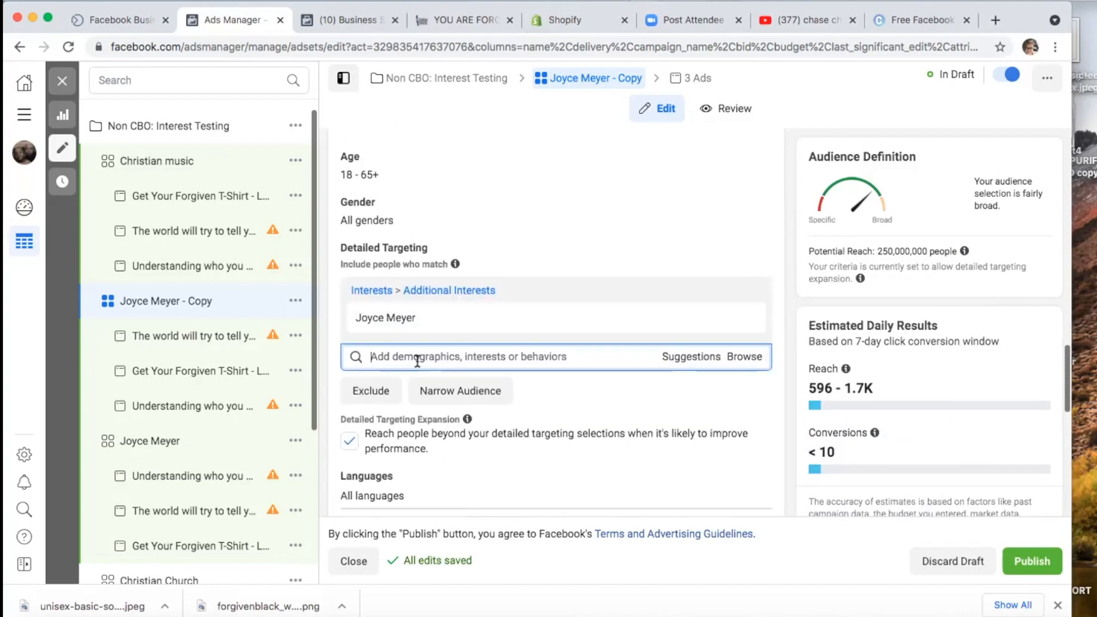
text(Elevation)
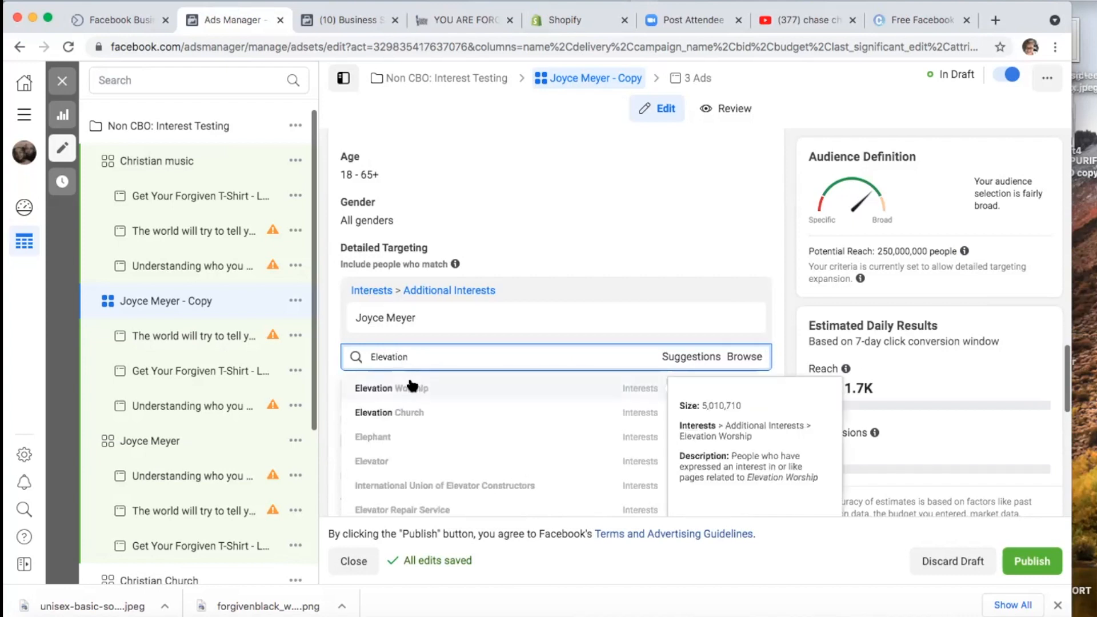
click(410, 386)
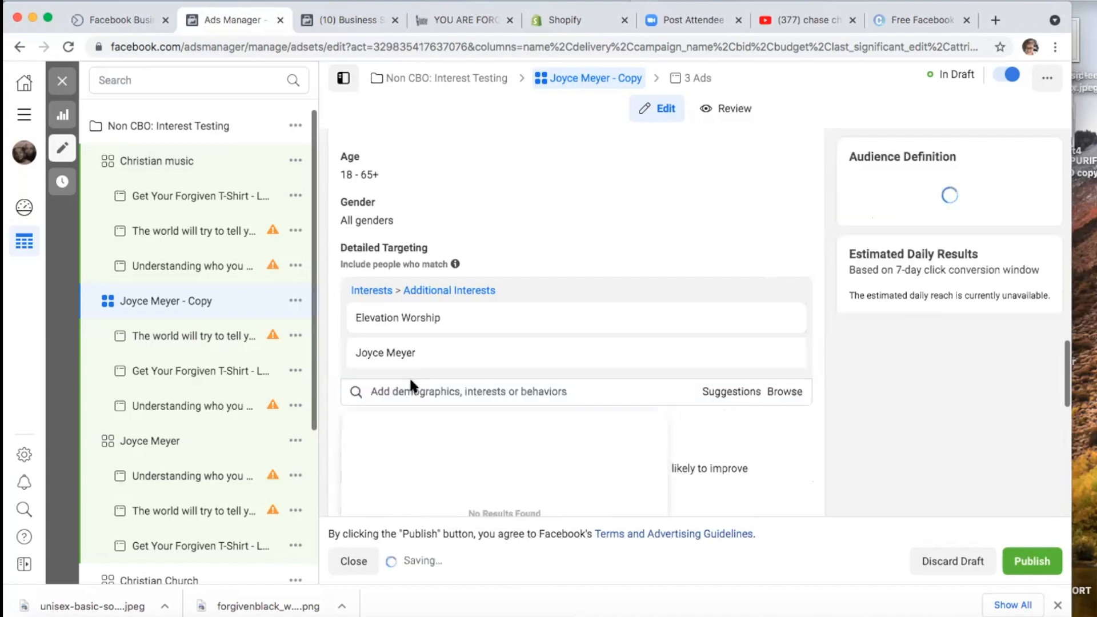
mouse_move(502, 345)
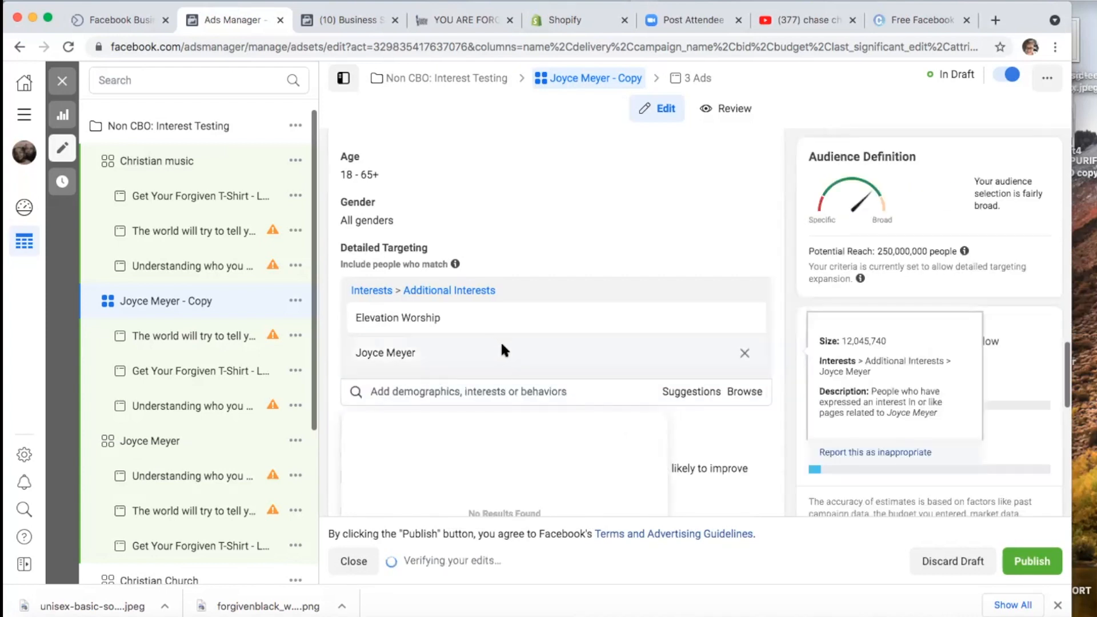
double_click(445, 340)
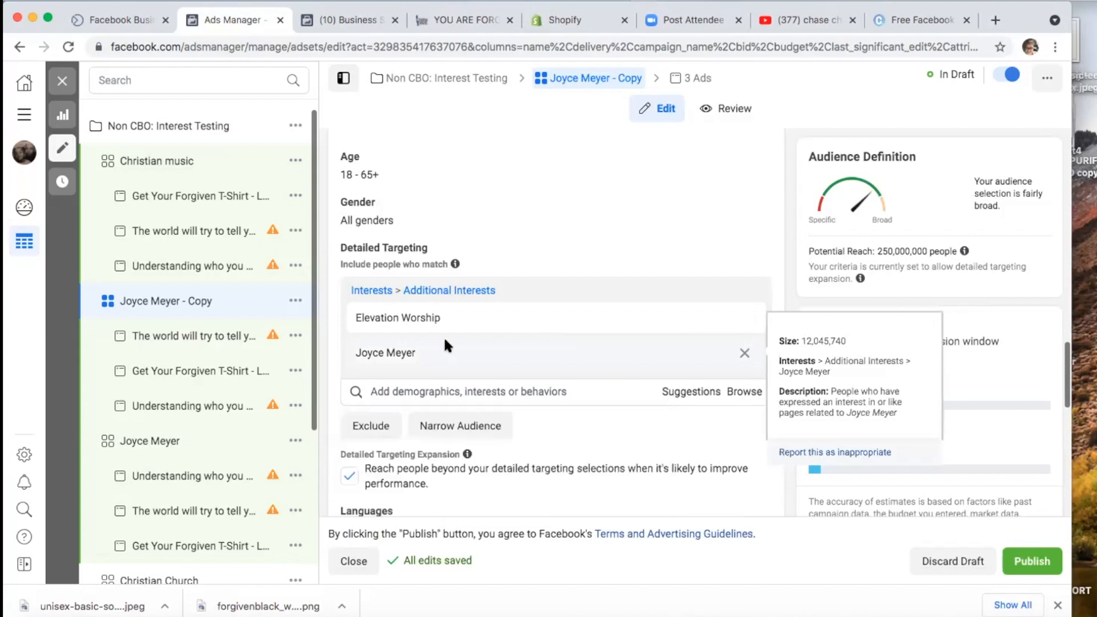
click(742, 351)
scroll(588, 324, down, 3)
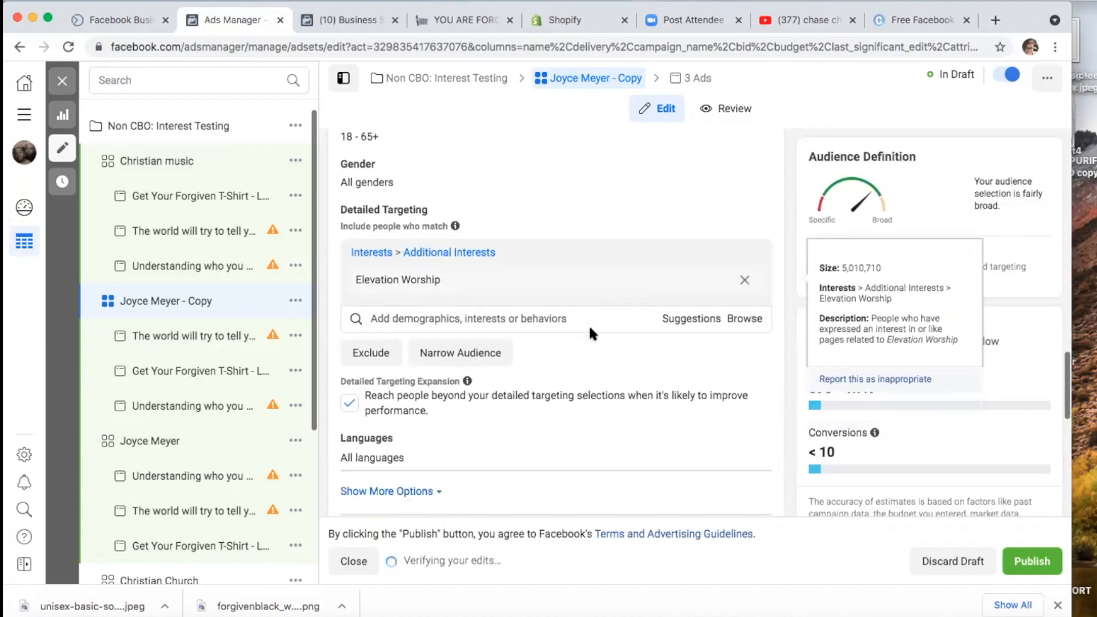
scroll(588, 324, up, 1)
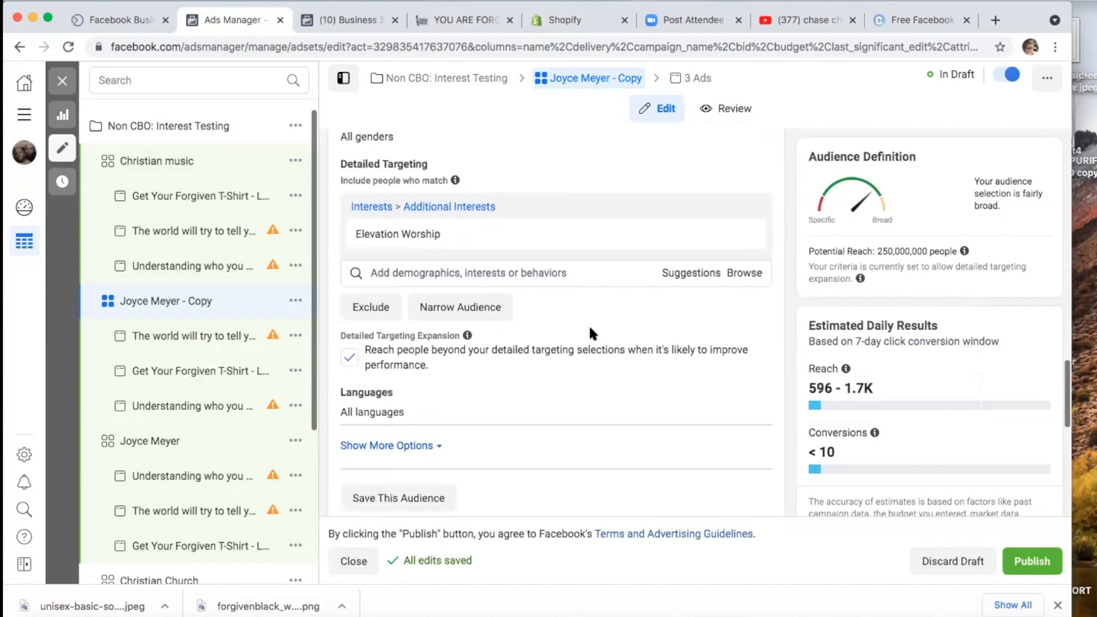
Step: Rename the Joyce Meyer copy as Elevation Worship, copying the name of its new interest
triple_click(458, 228)
key(ctrl+c)
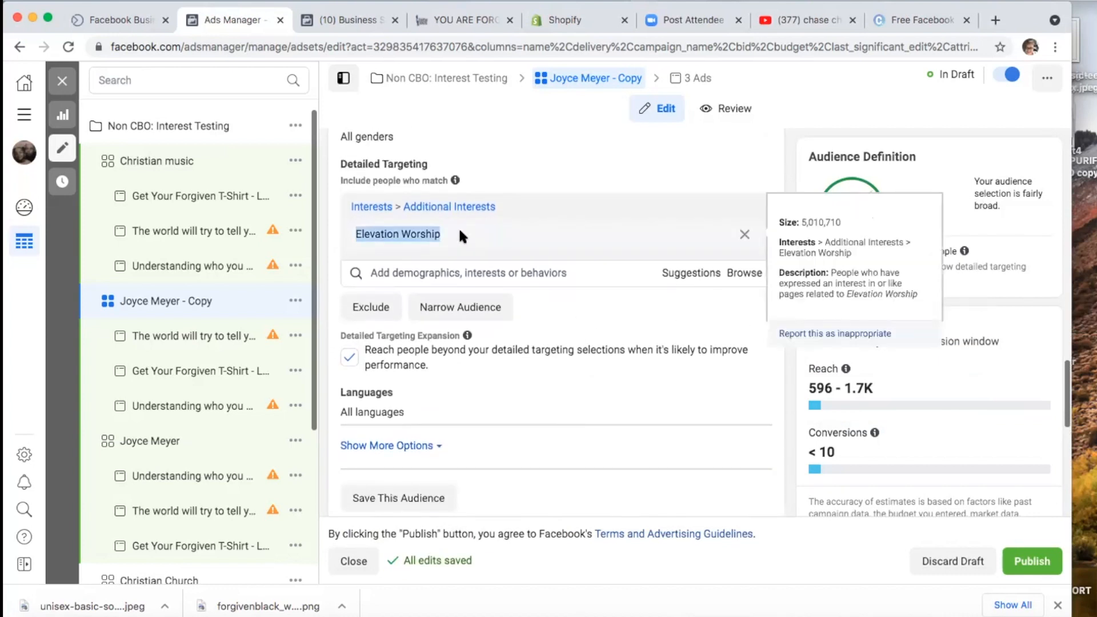
scroll(458, 227, up, 15)
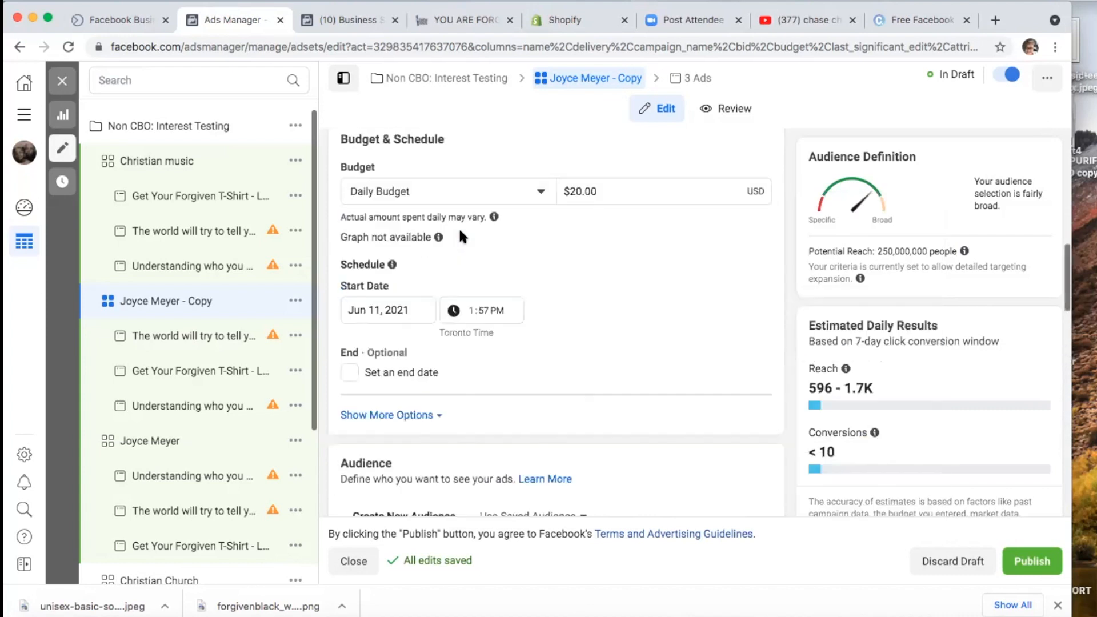
scroll(458, 227, up, 3)
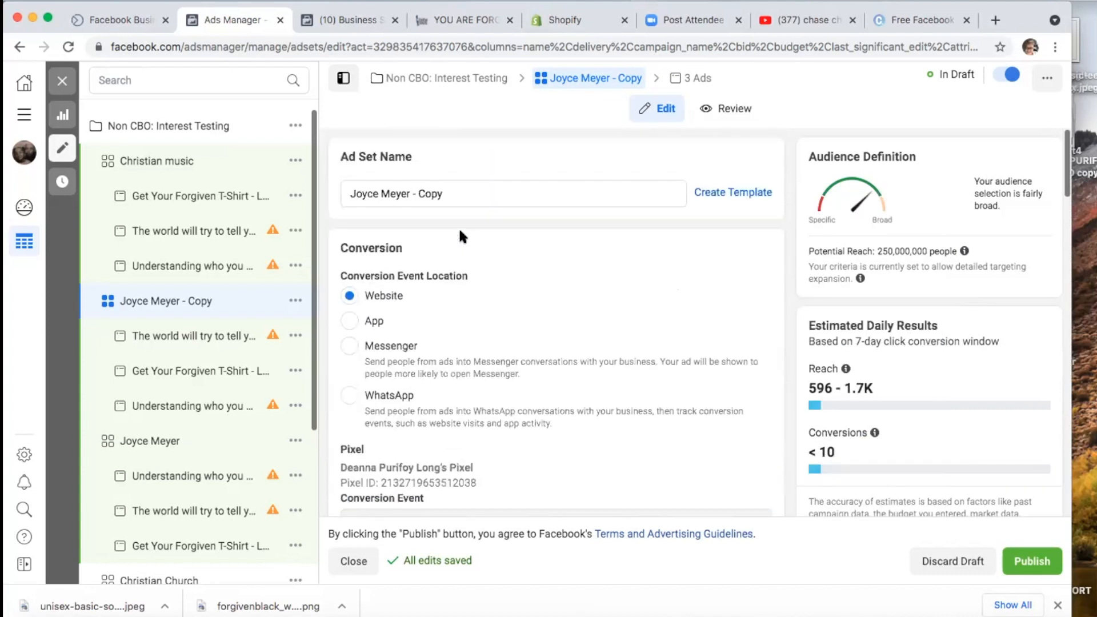
triple_click(446, 193)
key(ctrl+v)
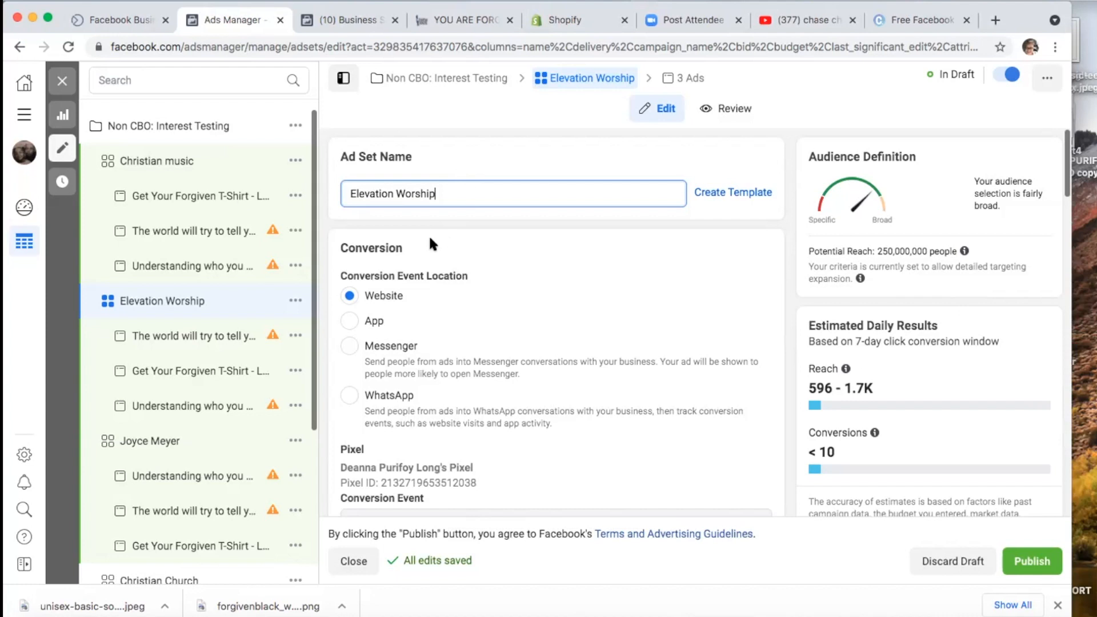
Step: Close the ad set editor, set the daily budget of all four ad sets to $5 in bulk and save the change to draft
click(62, 82)
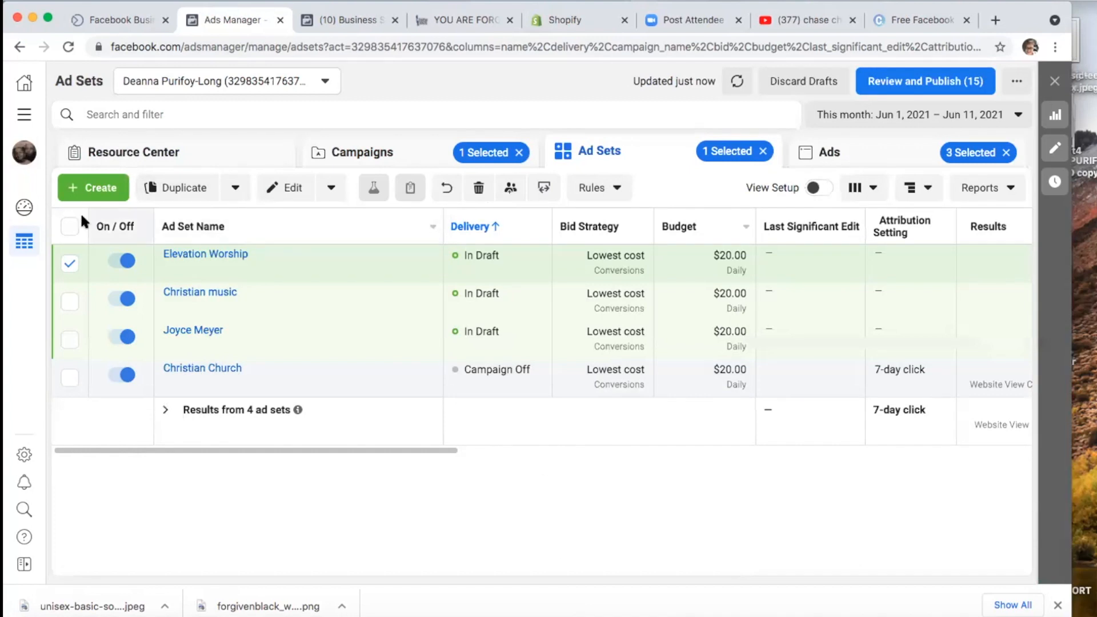
click(70, 229)
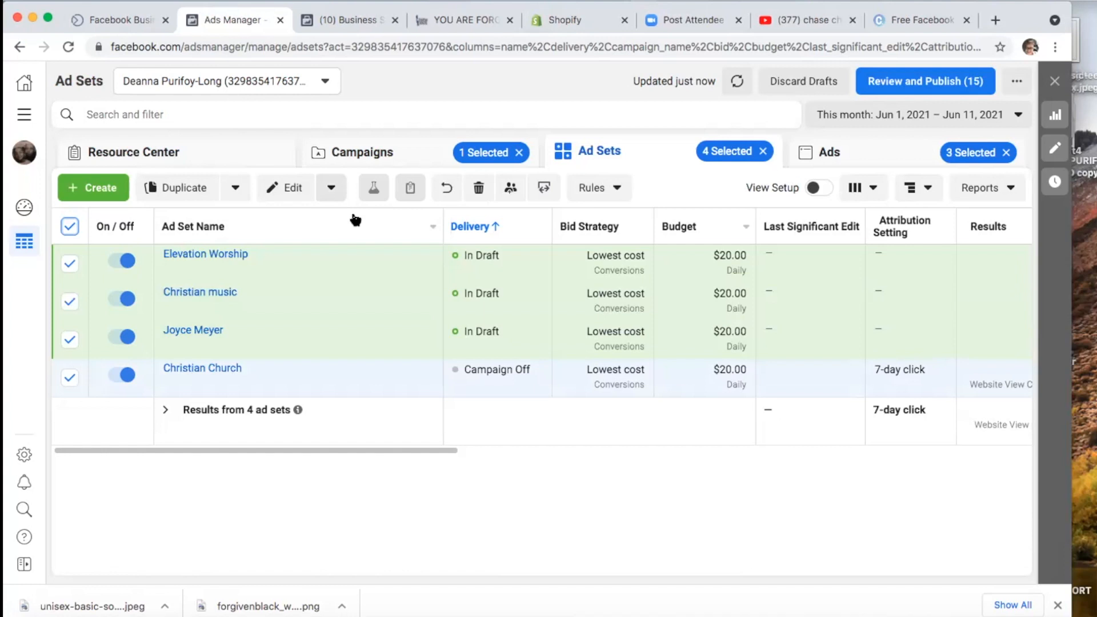
click(330, 190)
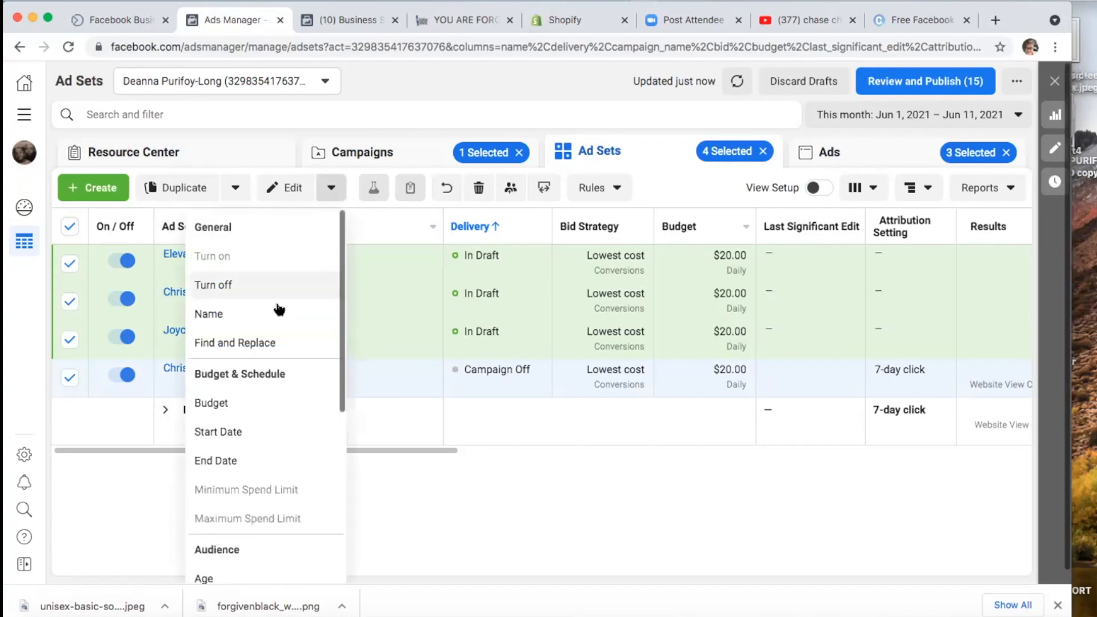
click(258, 406)
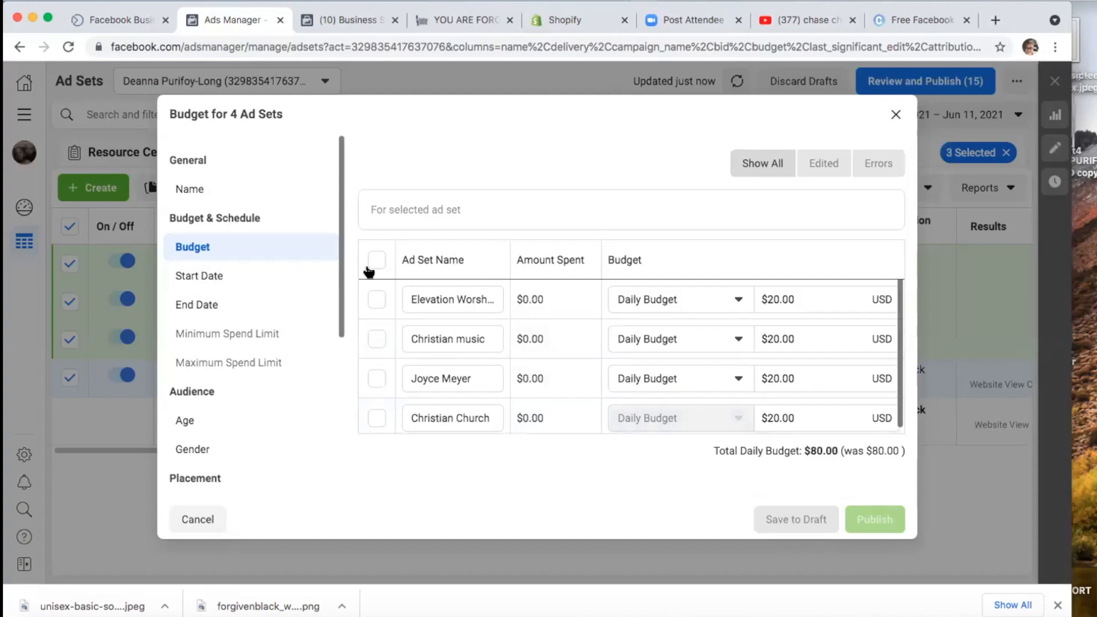
click(375, 259)
click(760, 211)
text(5)
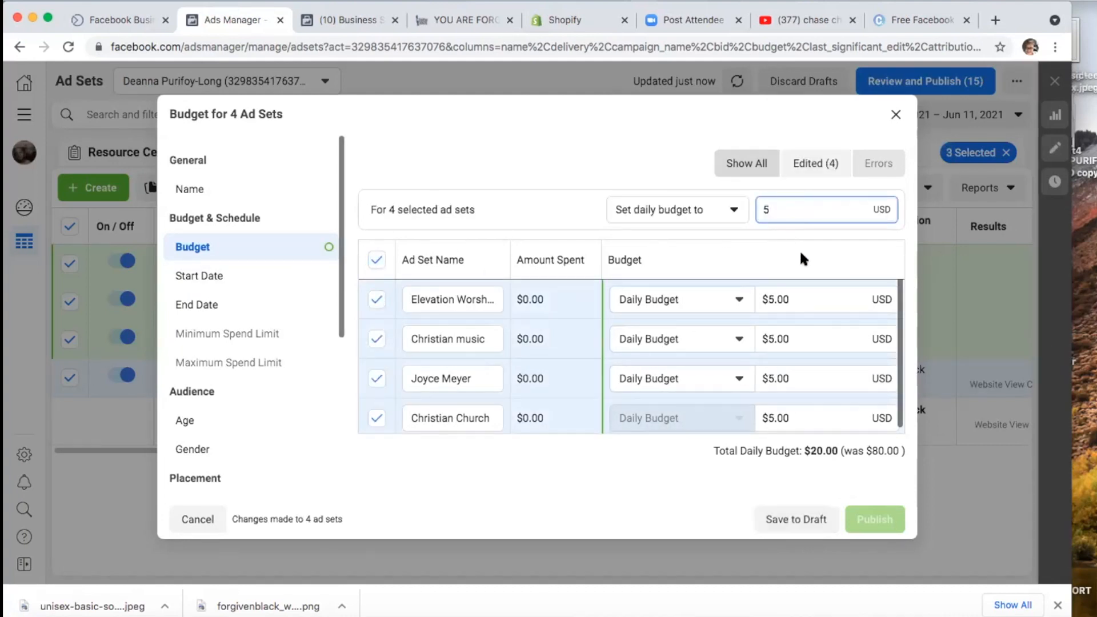
click(820, 521)
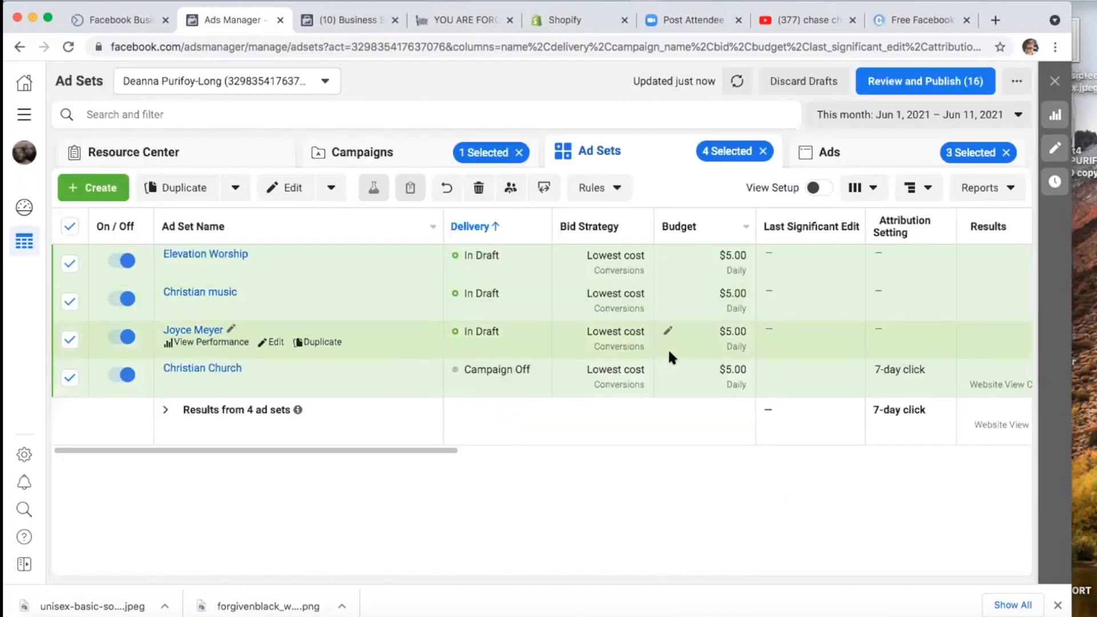
Step: Go back to the list of campaigns
click(479, 142)
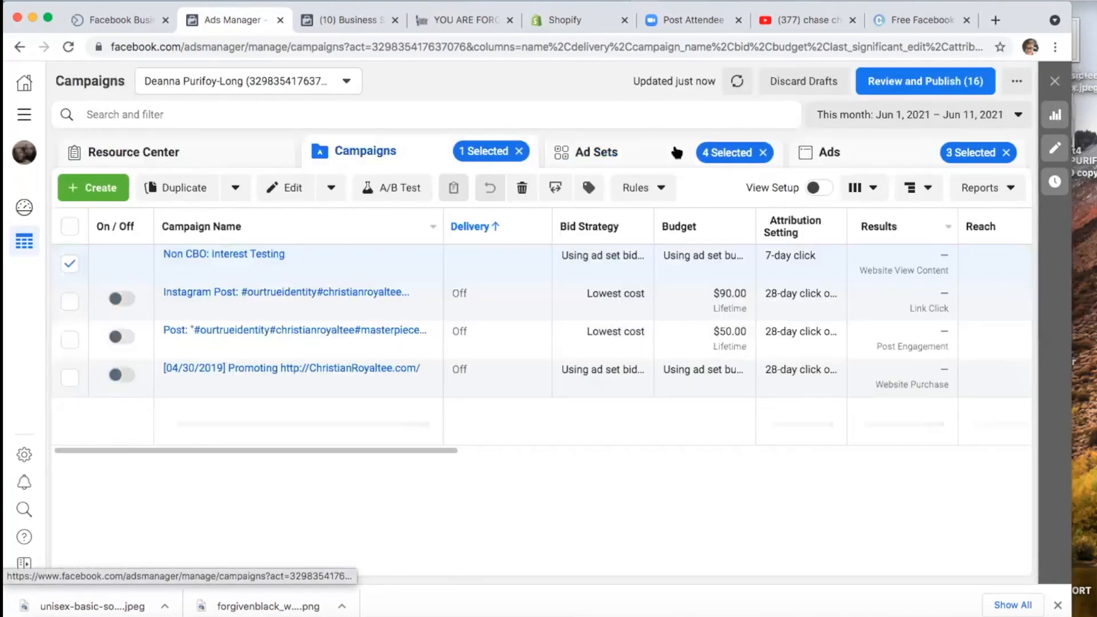
Step: Open the list of ad sets in the selected campaign
click(676, 152)
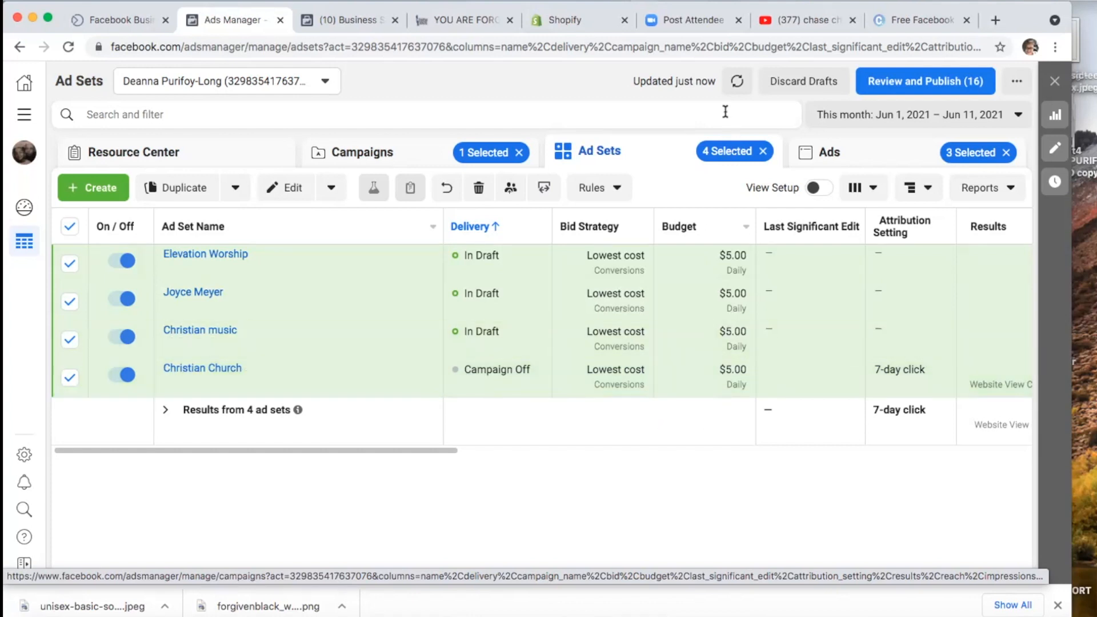
Step: Switch to the chasechappell.com resources page, search for "shopify tracking" and open the guide on setting up maximum Shopify tracking for the Facebook pixel
click(894, 20)
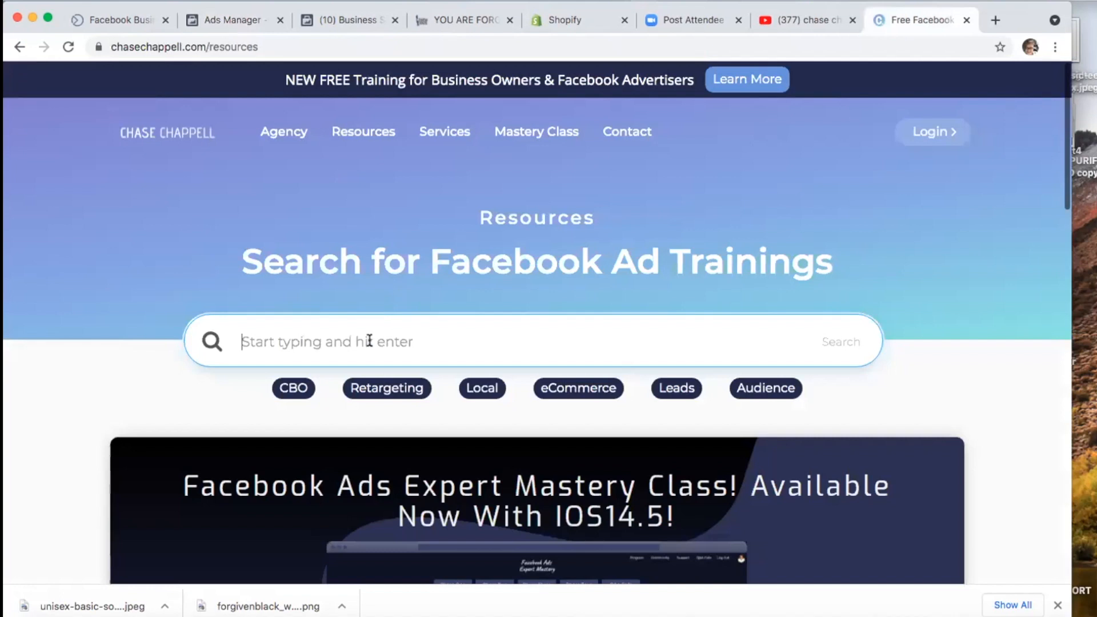
text(shopify)
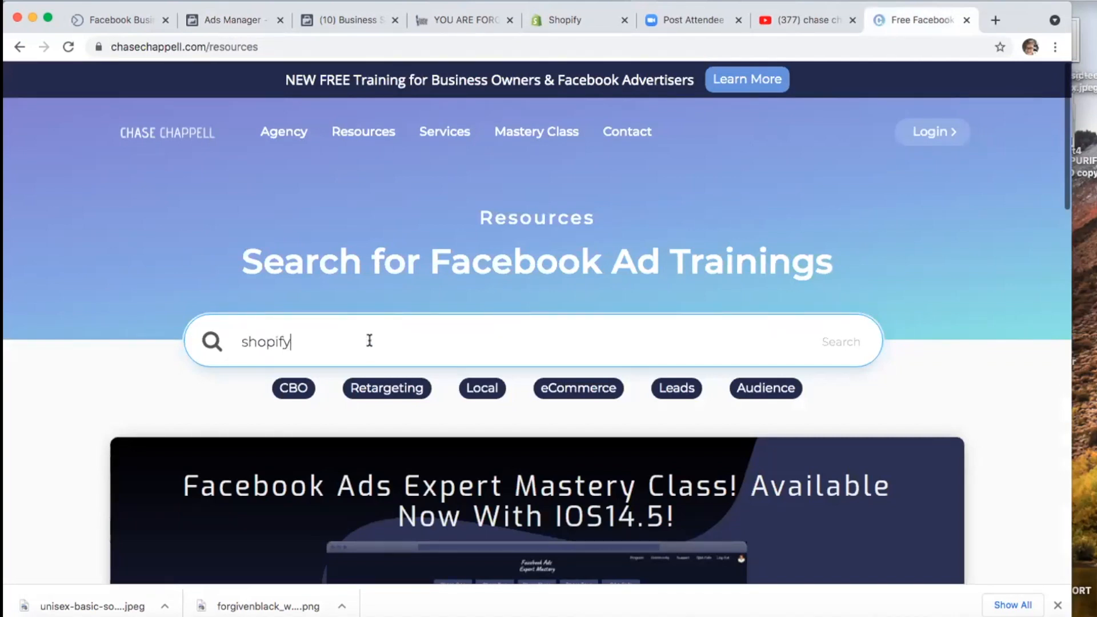
text( tracking)
key(Return)
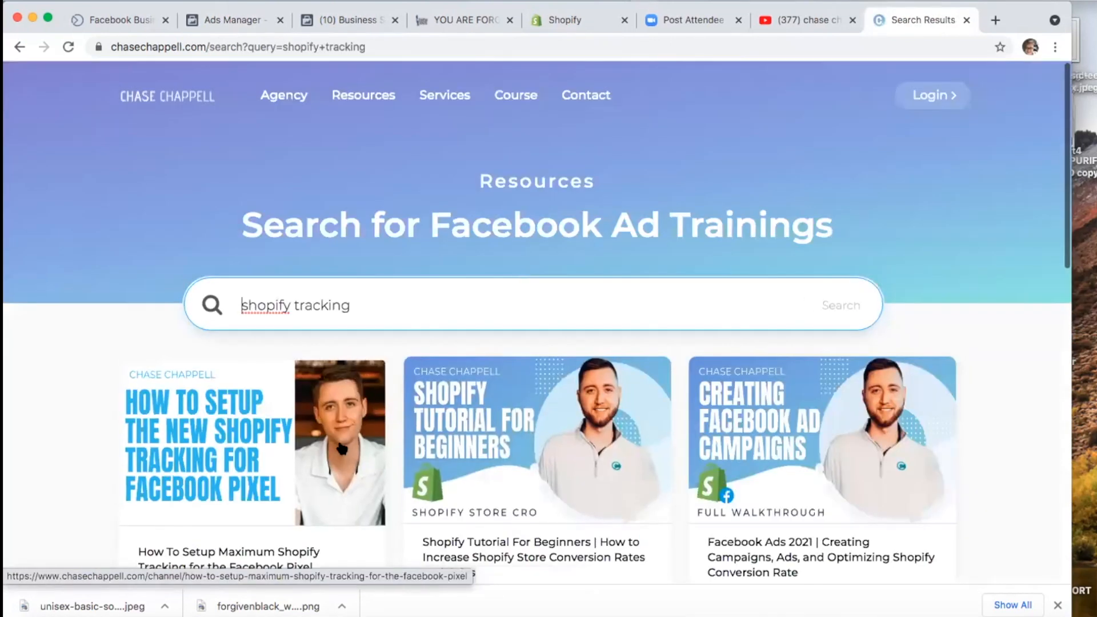
click(319, 496)
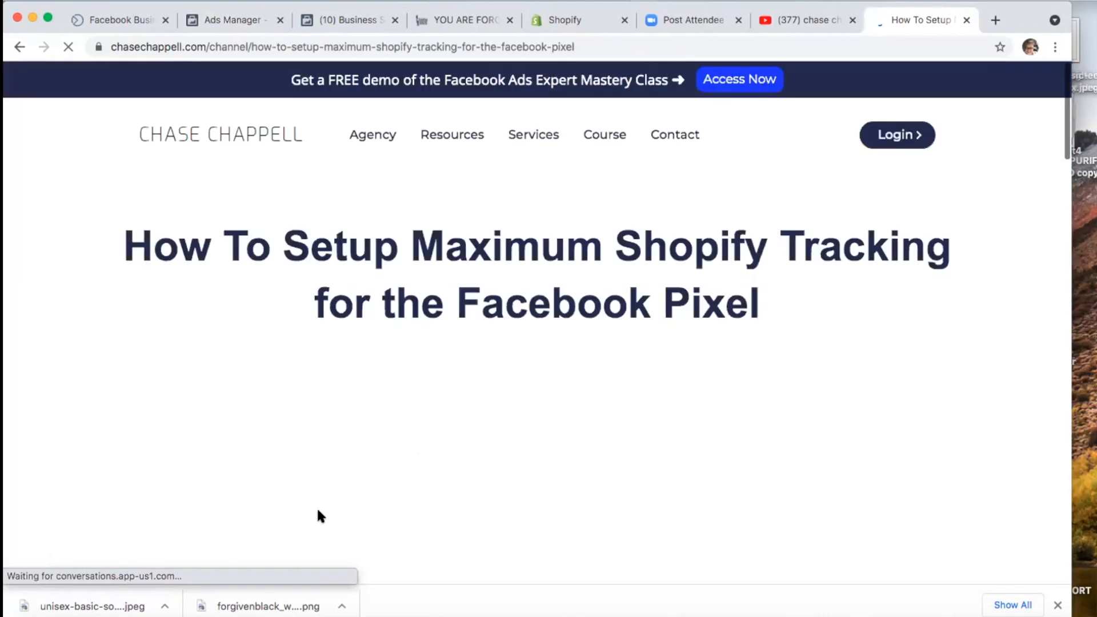
Step: Read through the guide's video link, Facebook connection steps, Shopify data sharing steps and the Standard, Enhanced and Maximum tracking levels
scroll(321, 517, down, 3)
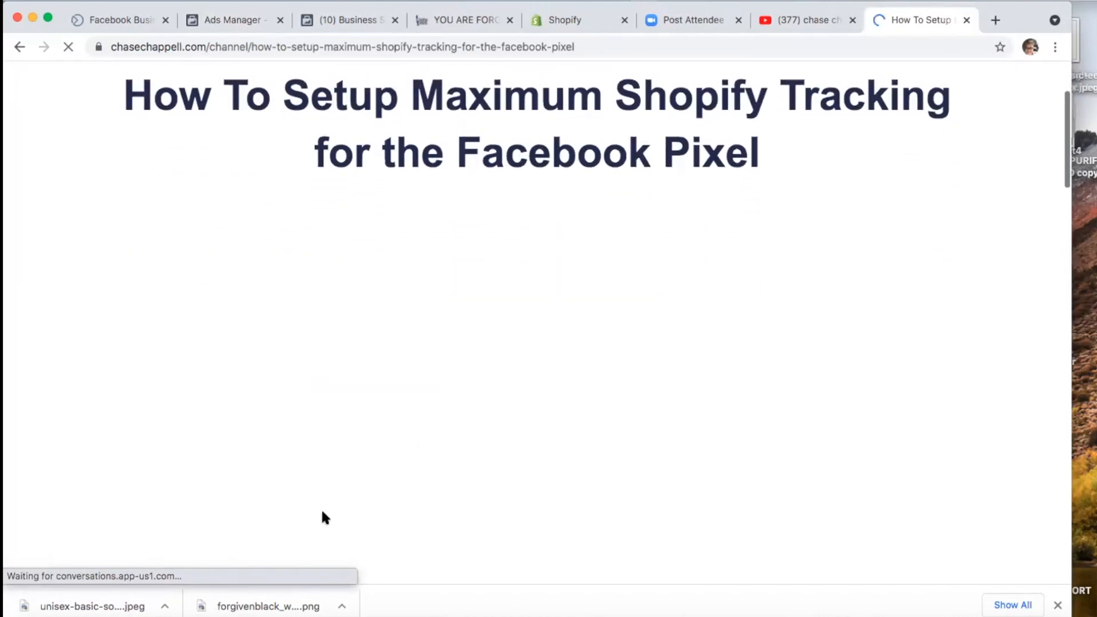
scroll(322, 511, down, 3)
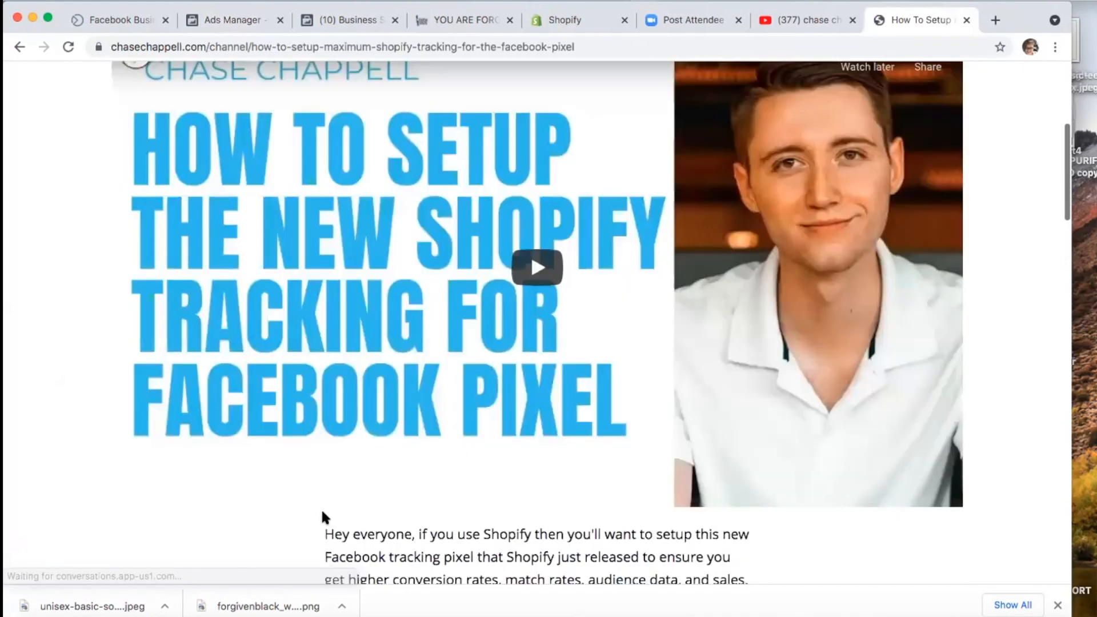
scroll(460, 441, down, 5)
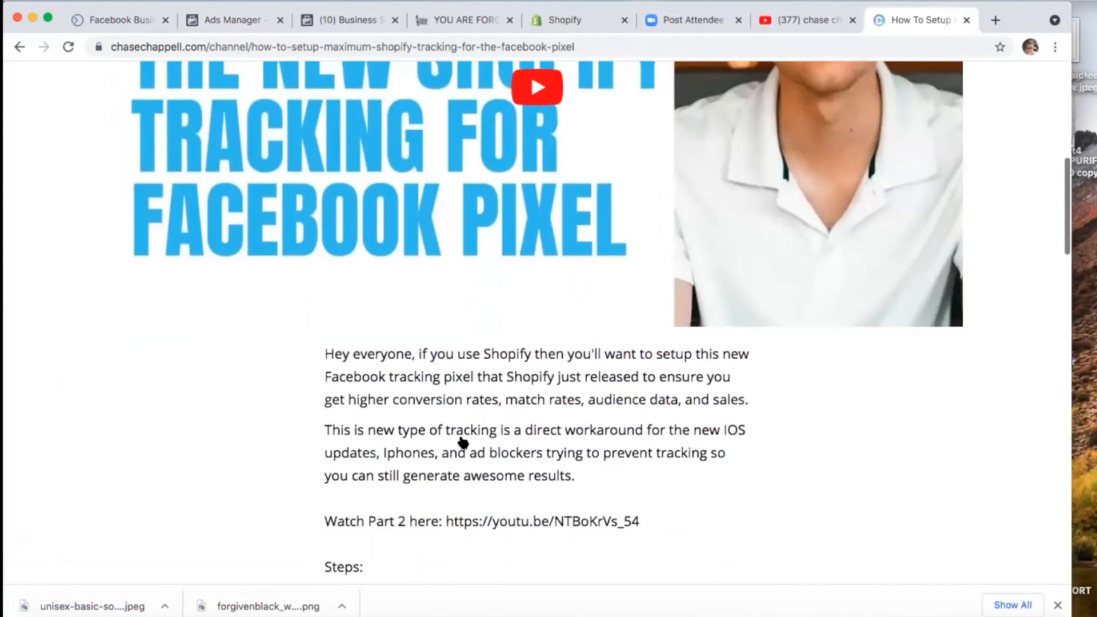
scroll(463, 443, down, 2)
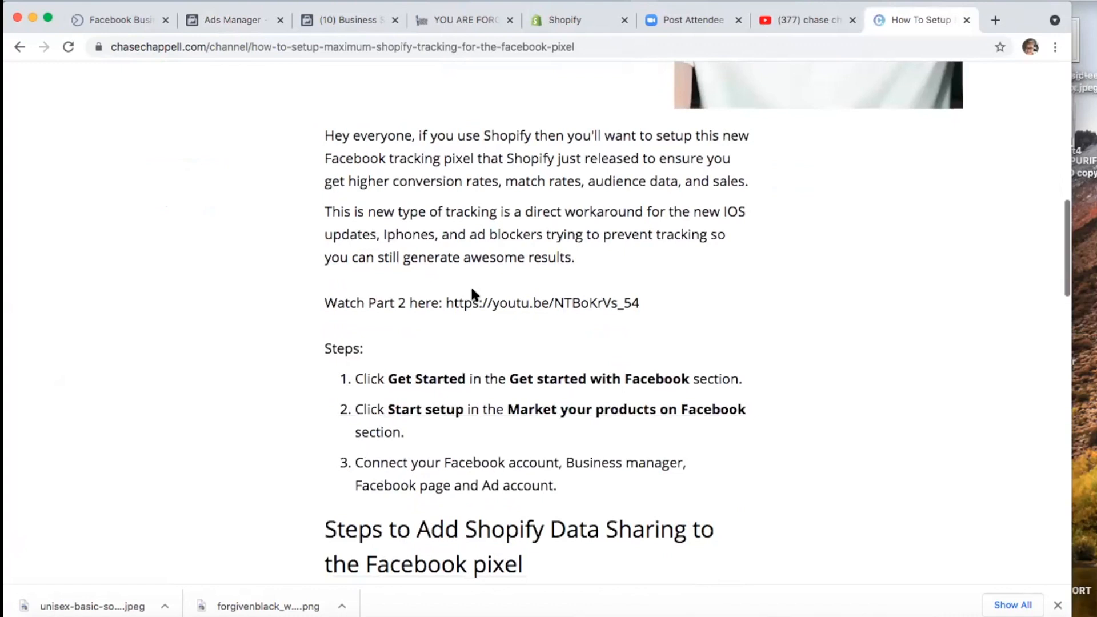
drag(441, 301, 681, 306)
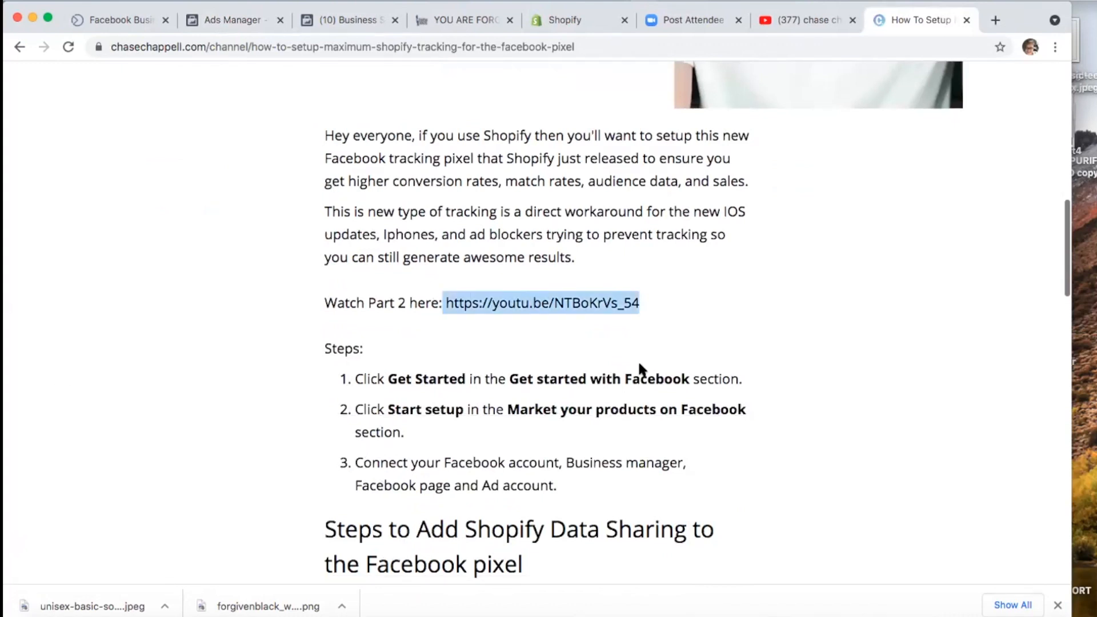
scroll(477, 377, down, 2)
scroll(579, 382, down, 9)
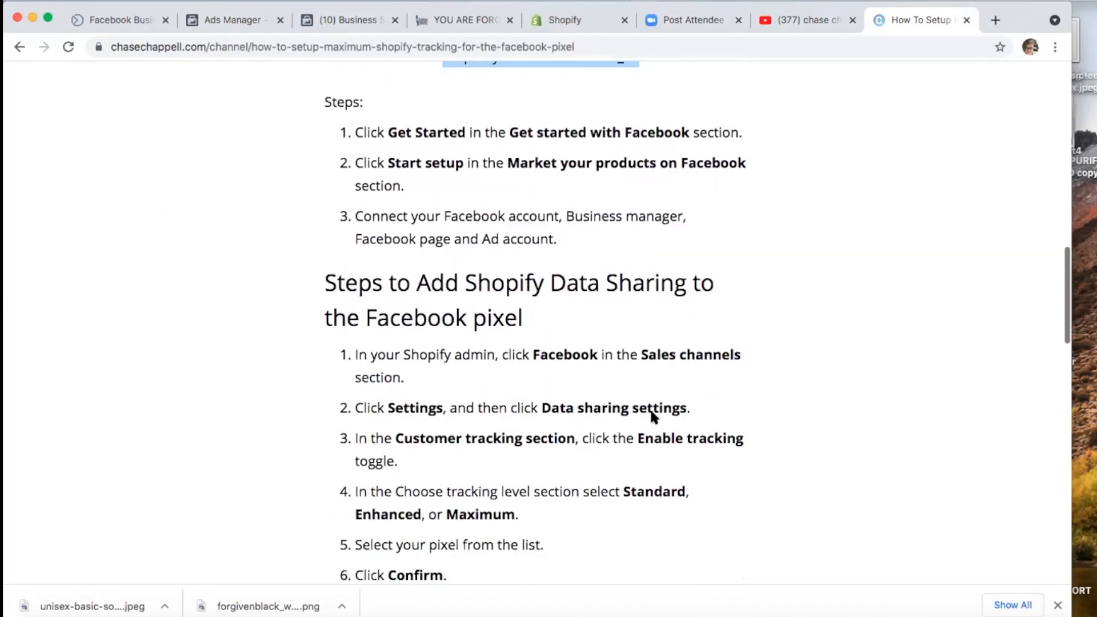
scroll(569, 448, down, 6)
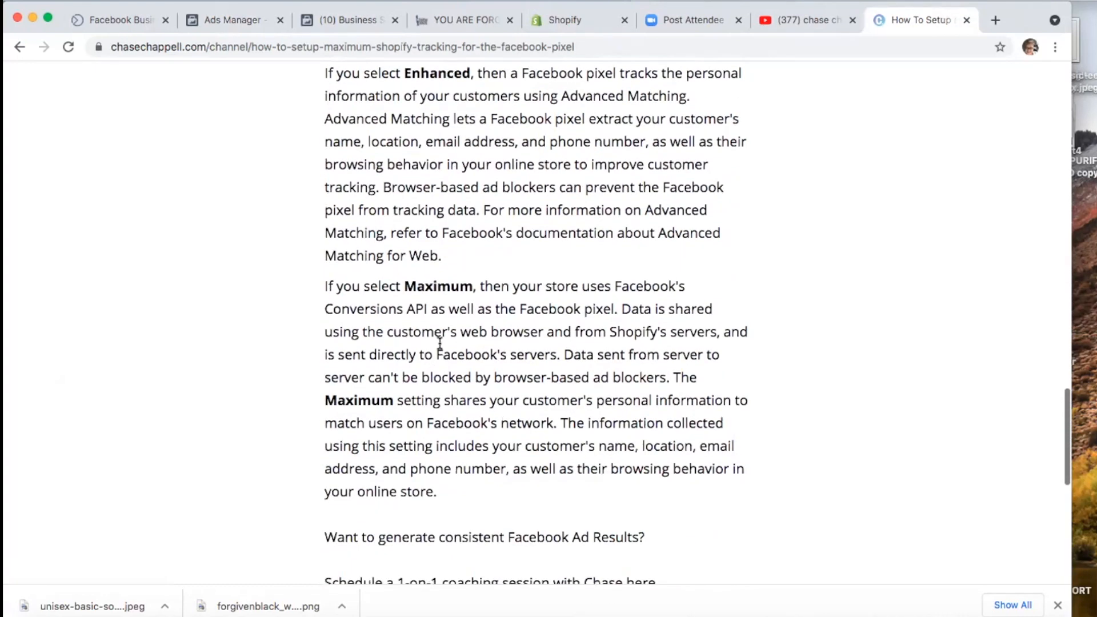
scroll(424, 375, down, 4)
scroll(424, 375, up, 20)
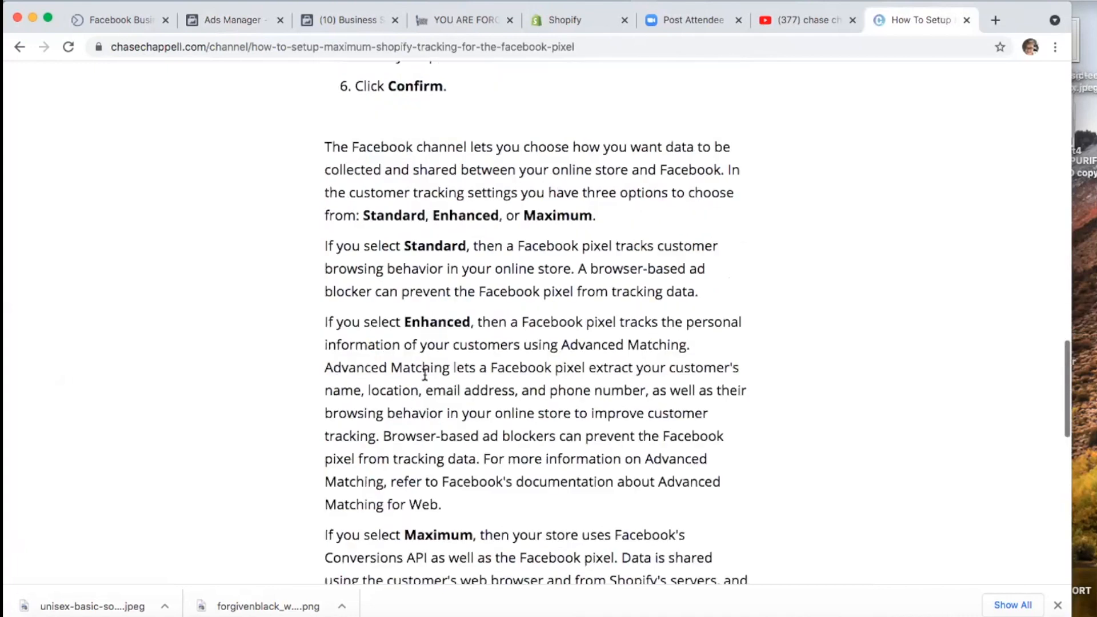
scroll(424, 375, down, 1)
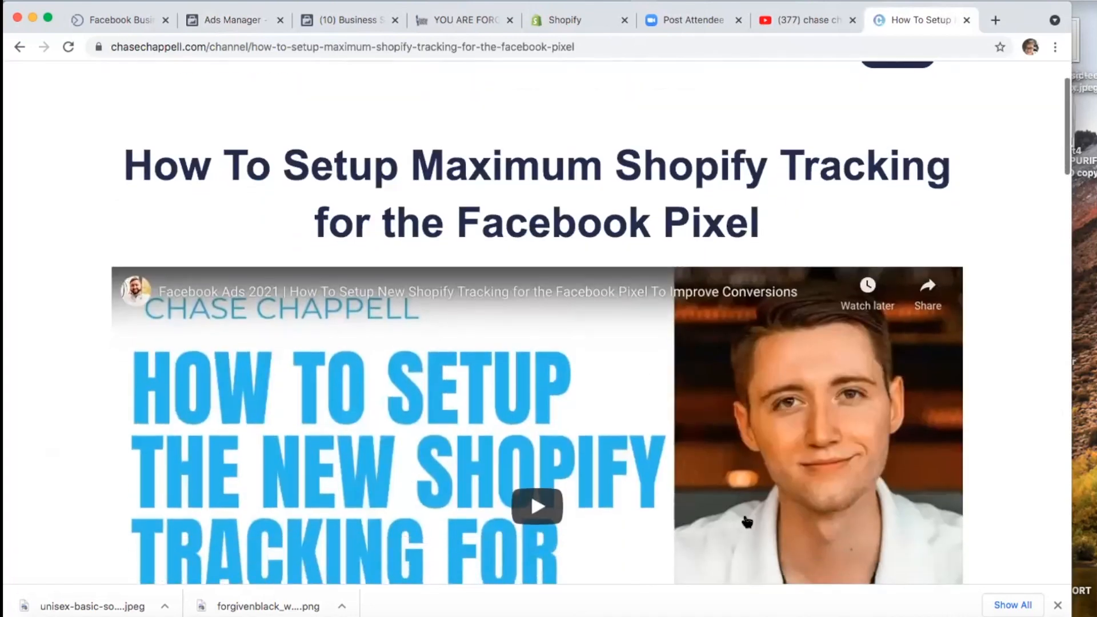
Step: Switch to YouTube and look through the video results for "chase chappell shopify tracking"
click(794, 19)
scroll(588, 363, up, 5)
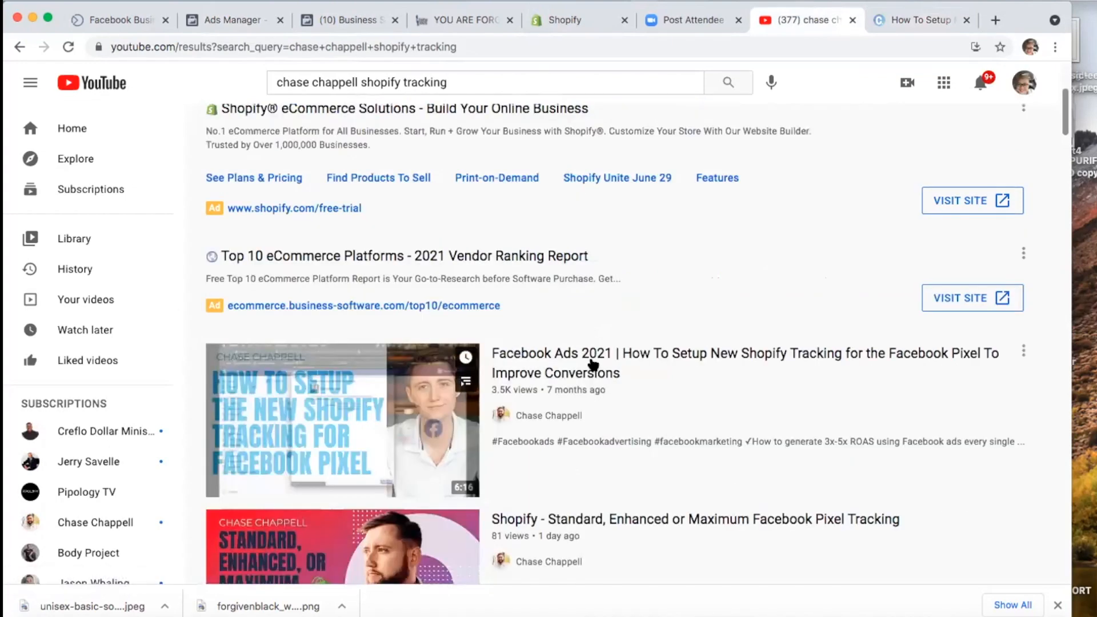
scroll(593, 364, down, 15)
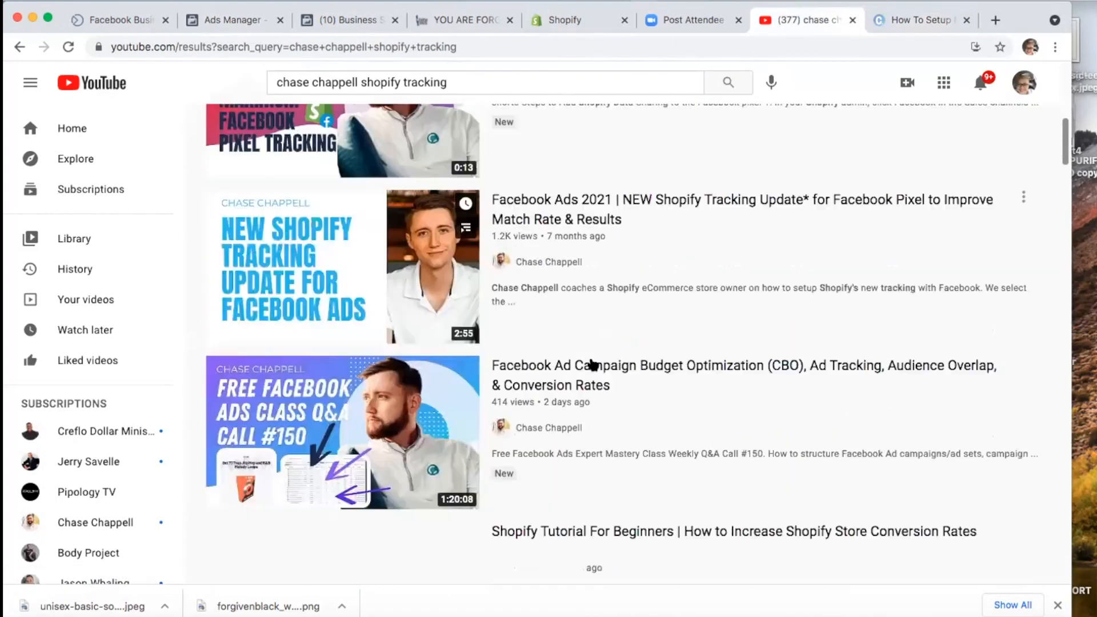
scroll(593, 364, down, 16)
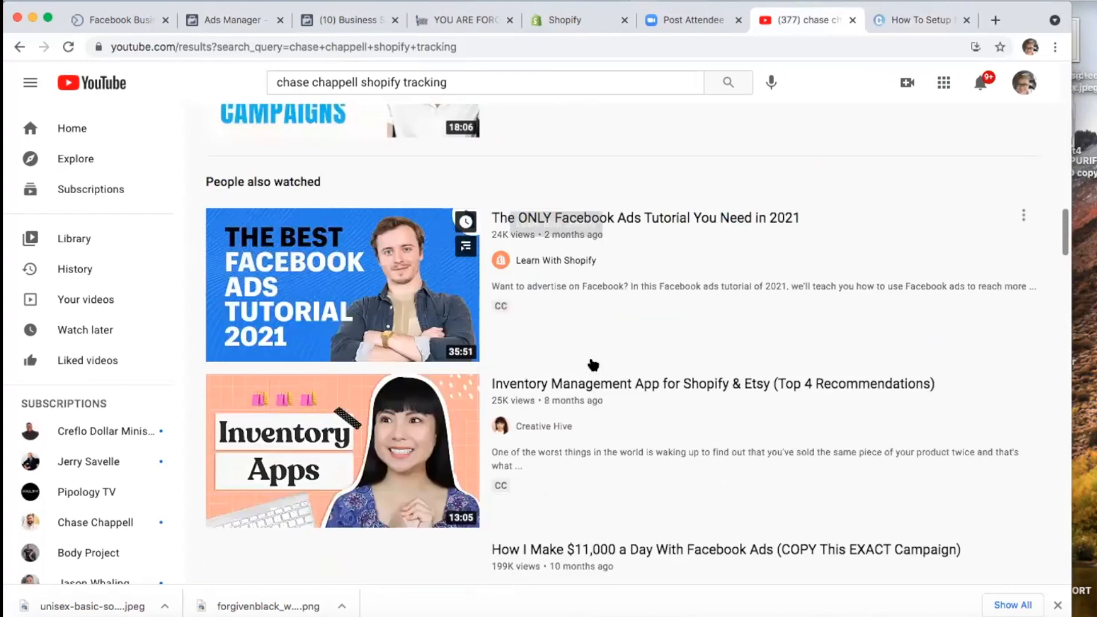
scroll(593, 364, up, 17)
scroll(593, 364, up, 10)
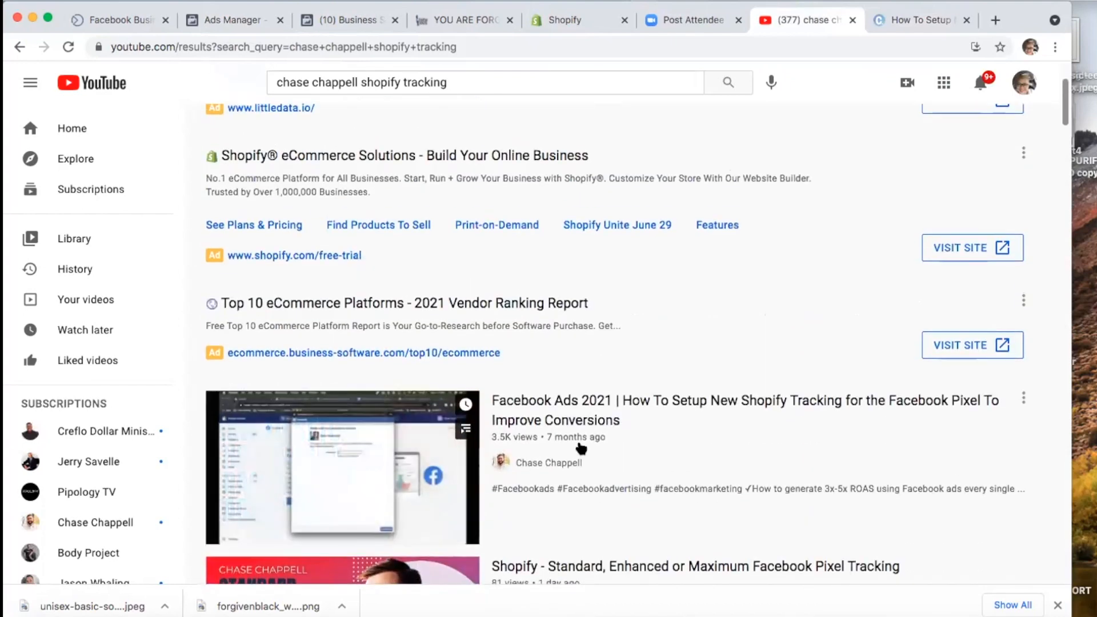
Step: From the Chase Chappell channel's videos, open "How To Verify Facebook Ad Domain on Shopify | IOS 14+", pause it and dismiss the YouTube TV offer
click(548, 464)
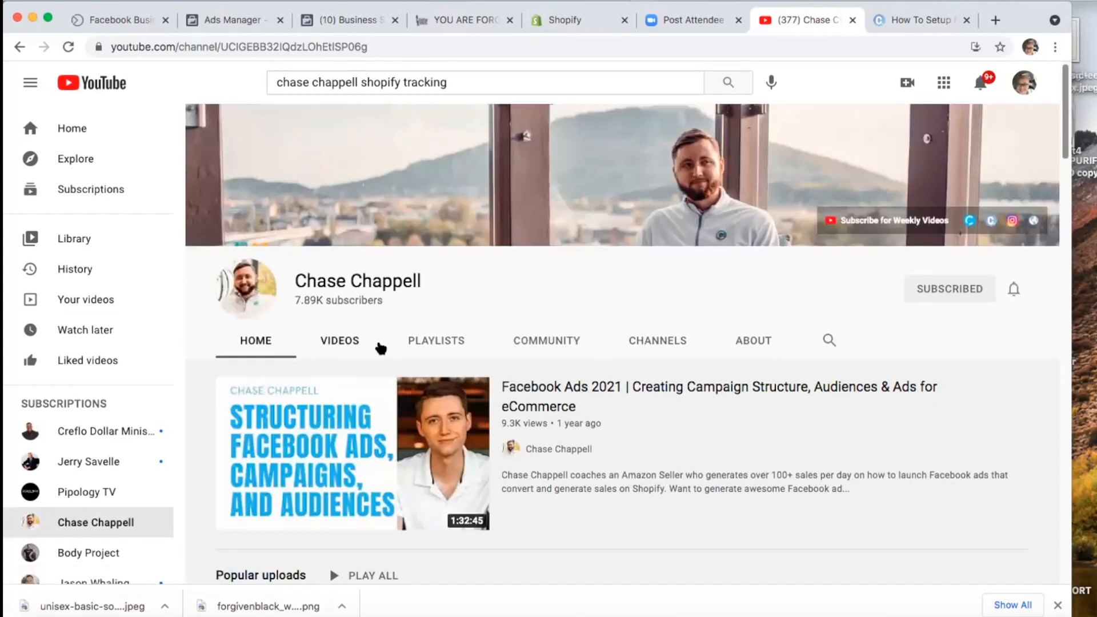
click(350, 346)
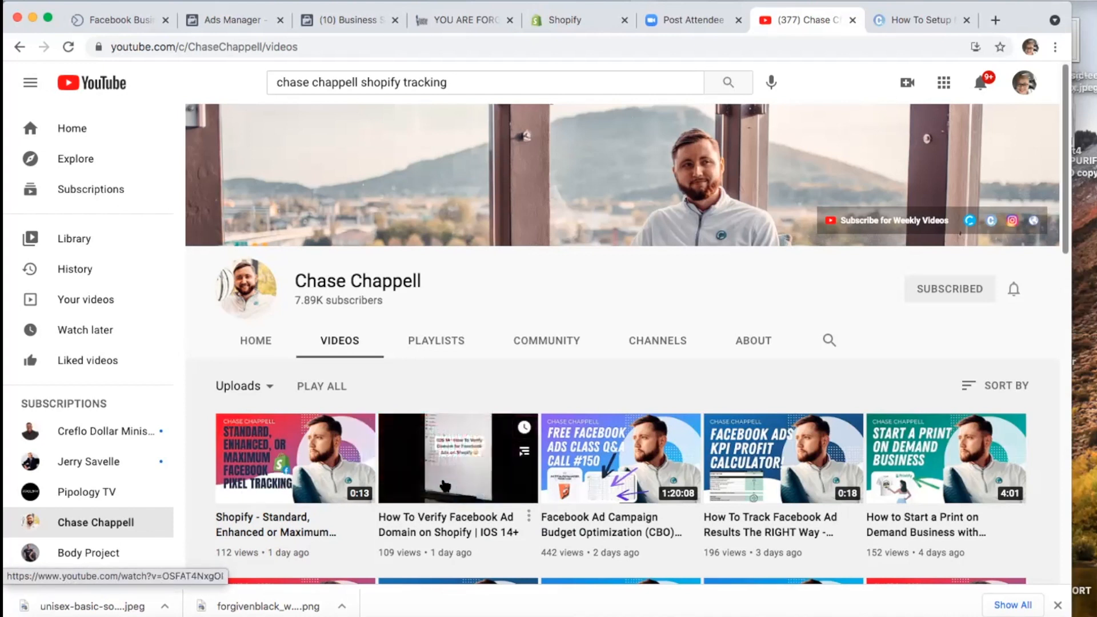
click(437, 520)
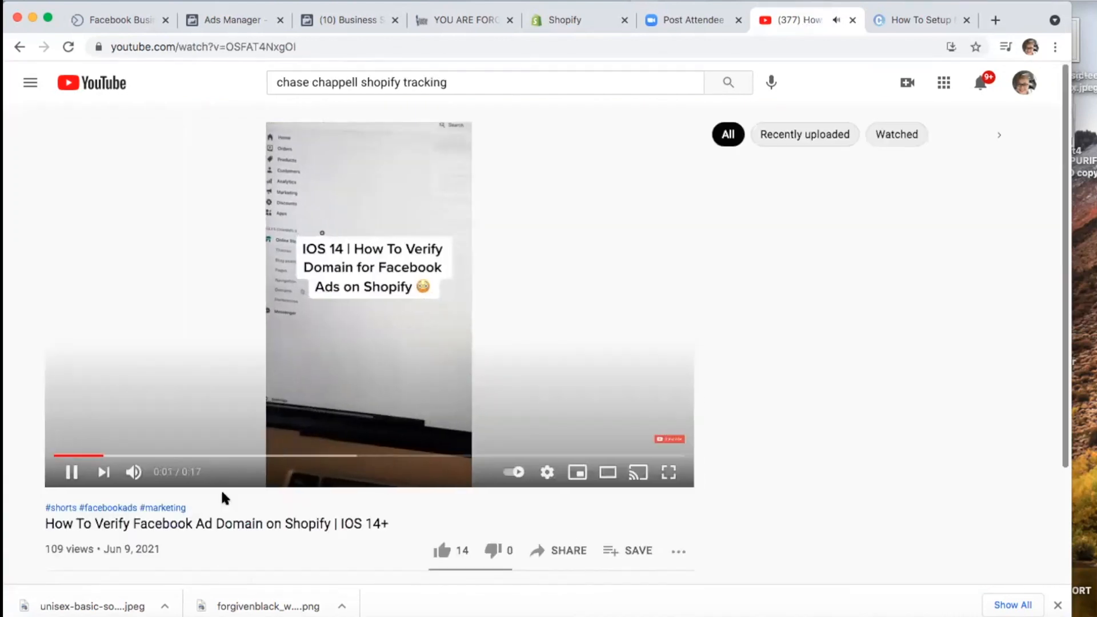
click(122, 447)
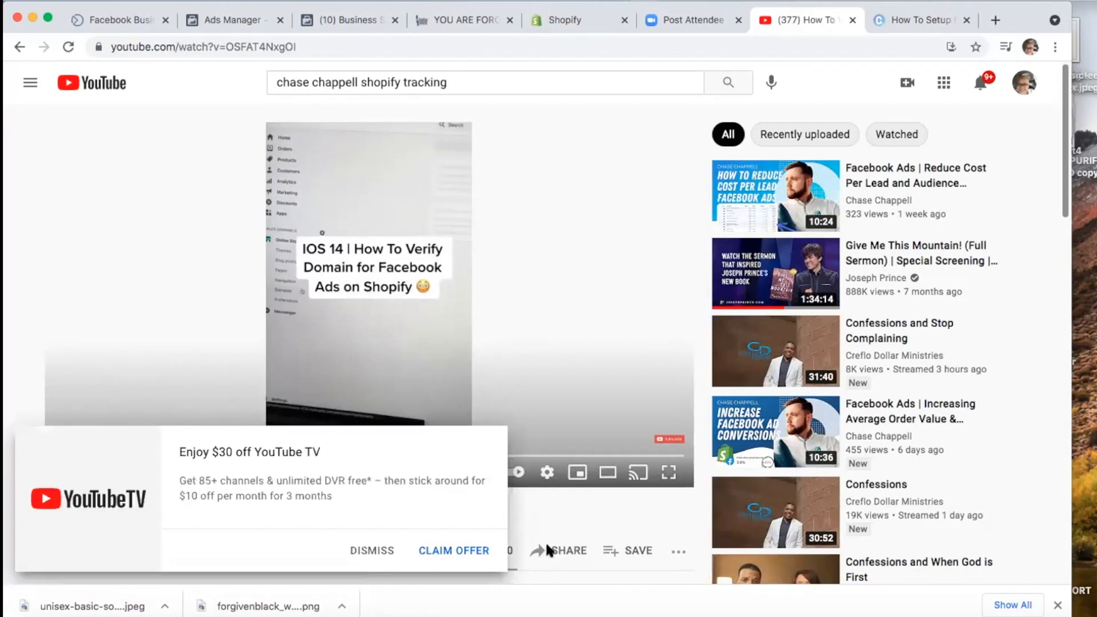
click(368, 551)
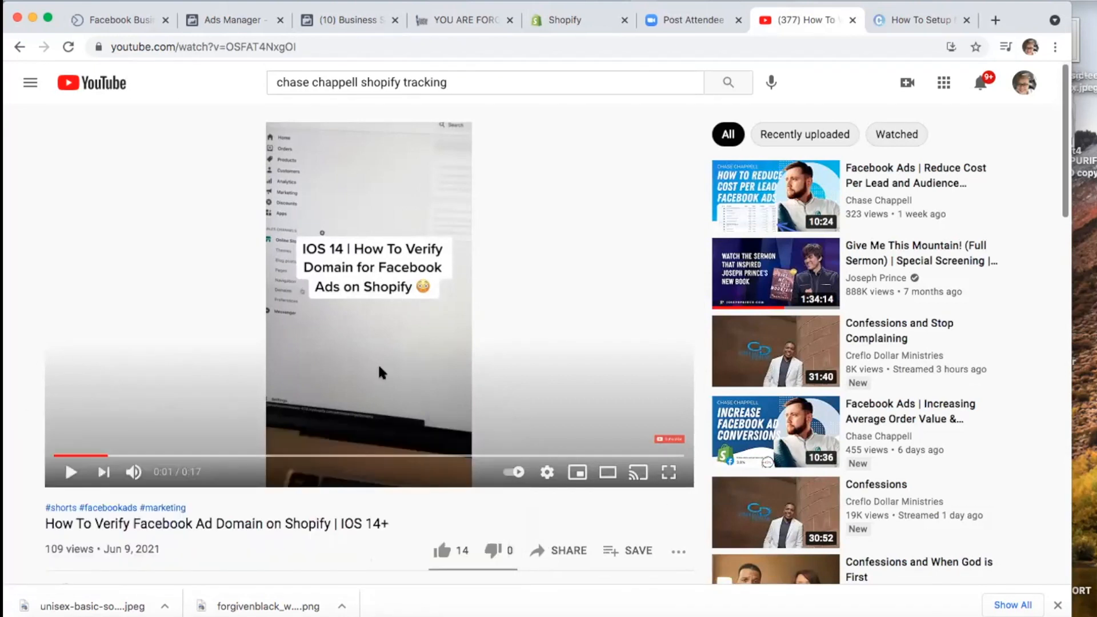
Step: Skim the paused video for the domain verification steps, skipping forward through its frames, and return to the start
click(138, 456)
click(172, 456)
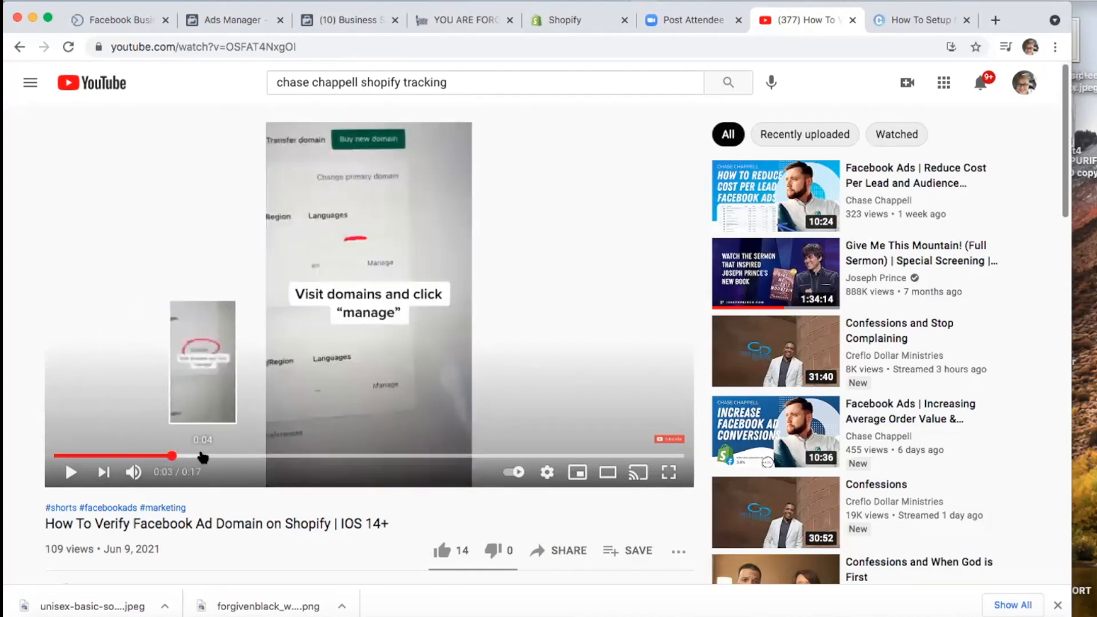
click(203, 456)
click(268, 455)
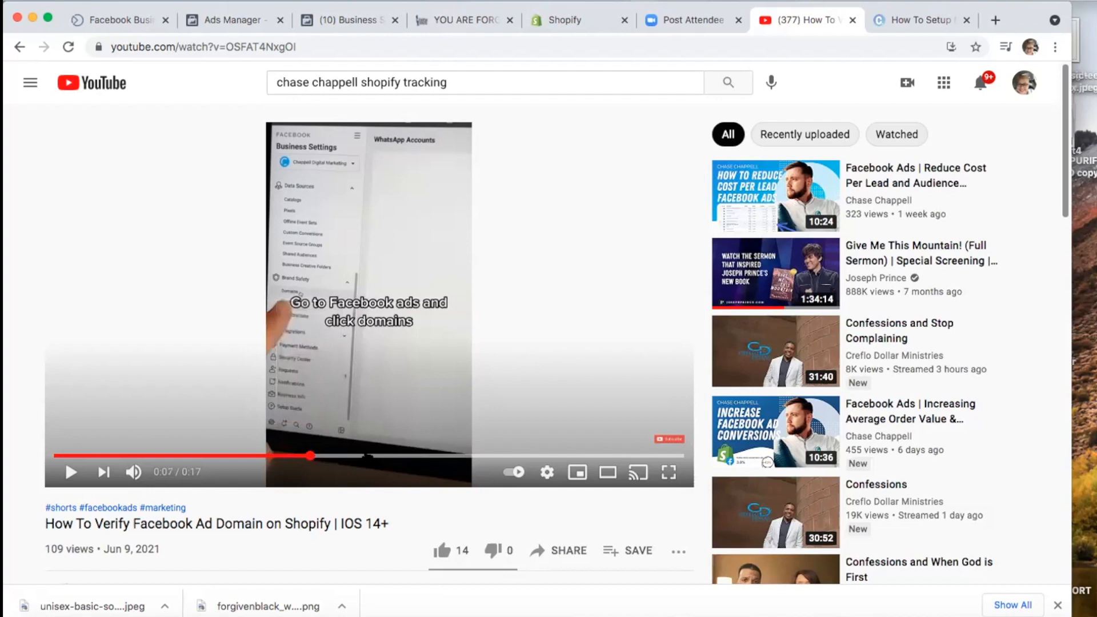
click(310, 456)
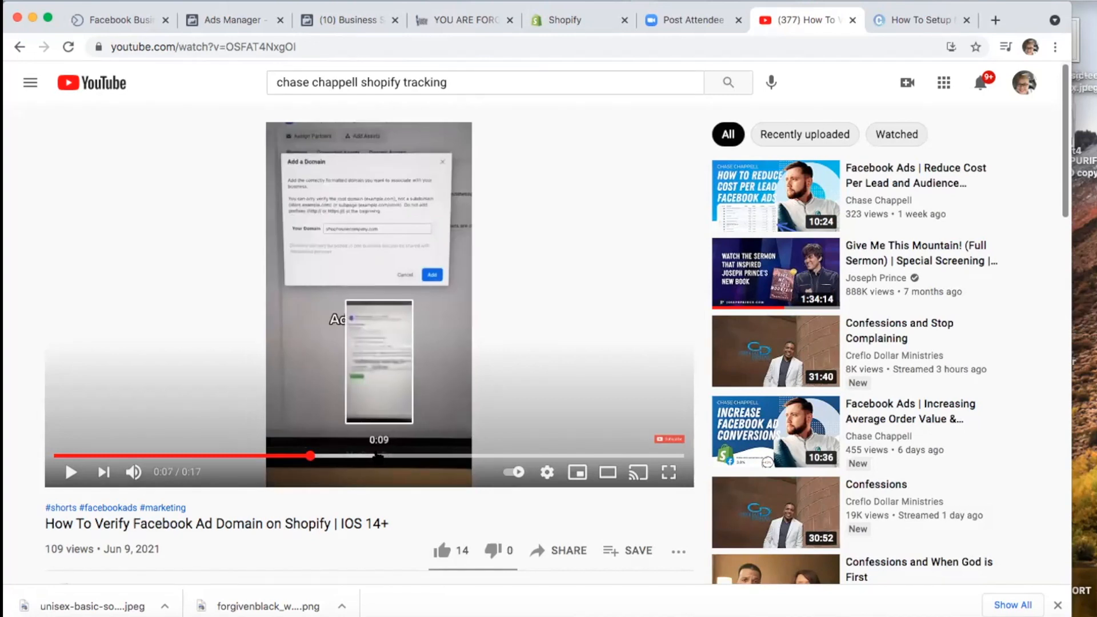
click(388, 455)
click(425, 456)
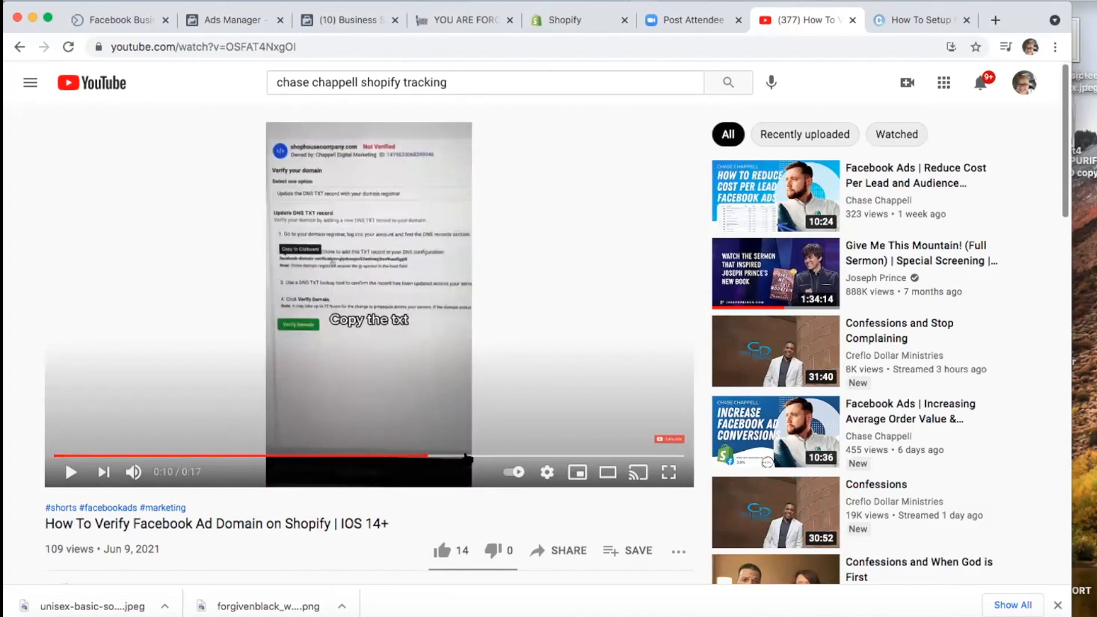
click(476, 456)
click(56, 455)
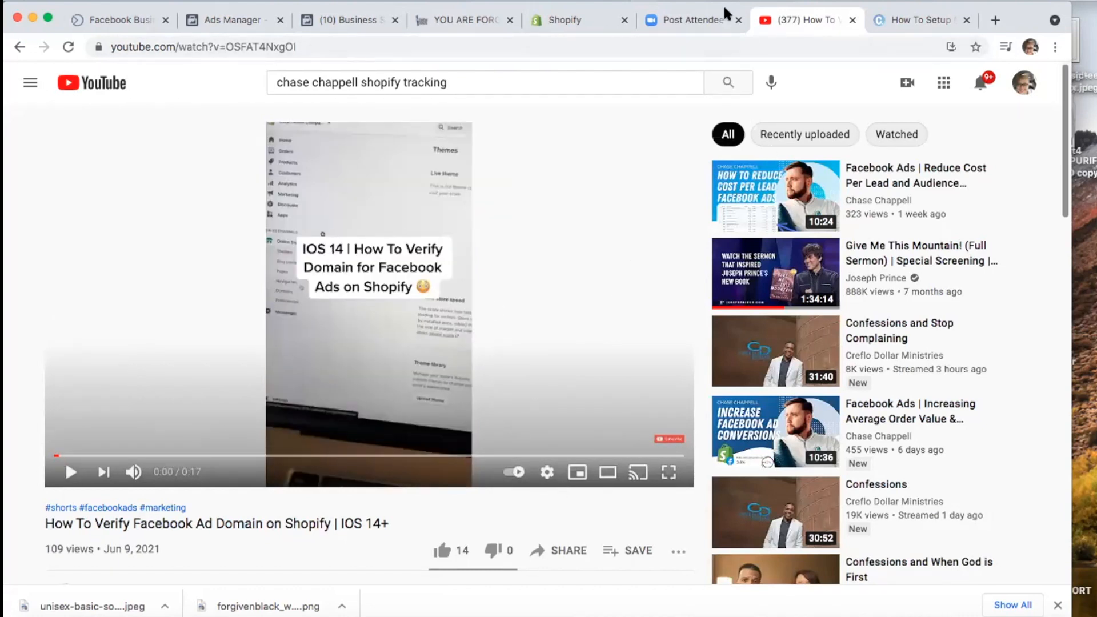
Step: Copy the domain verification video's address and open it in a new browser tab
click(532, 47)
key(cmd+c)
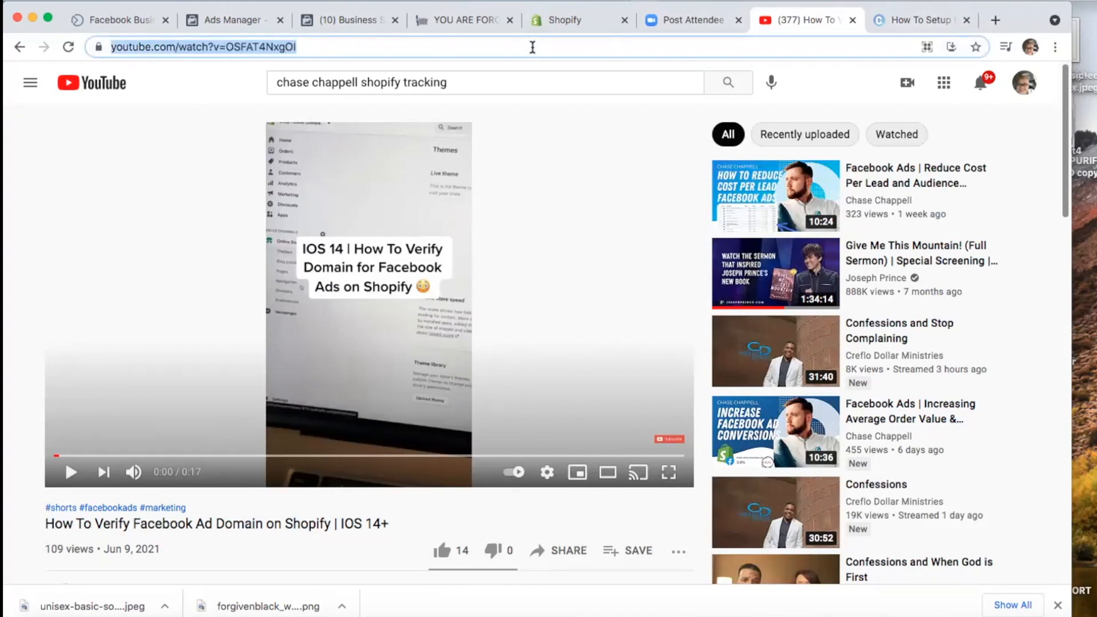
click(1004, 21)
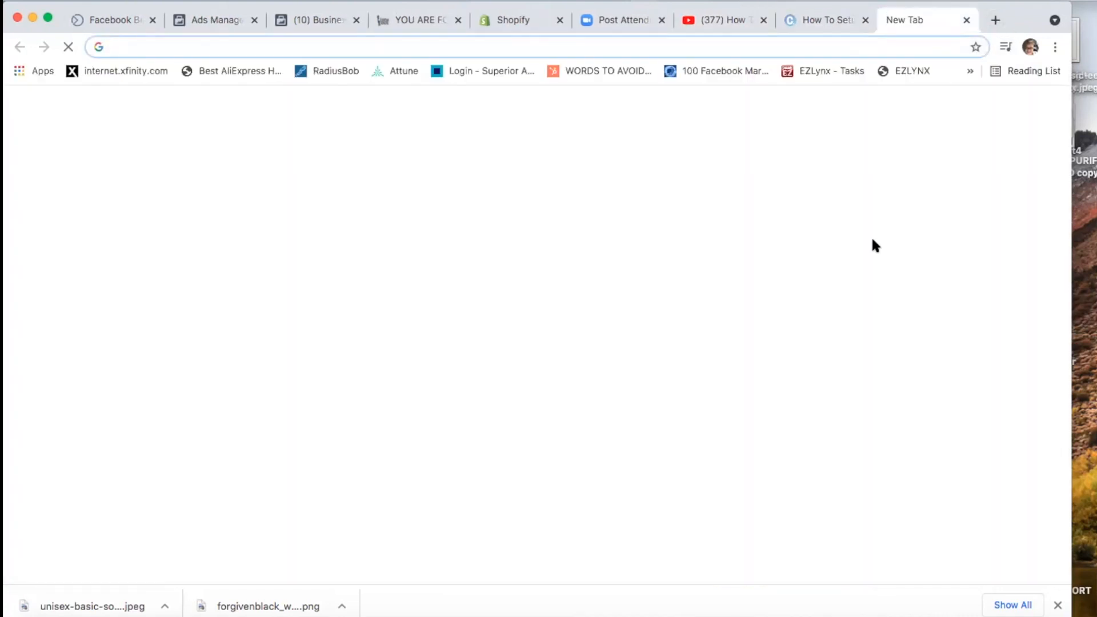
key(cmd+v)
key(Return)
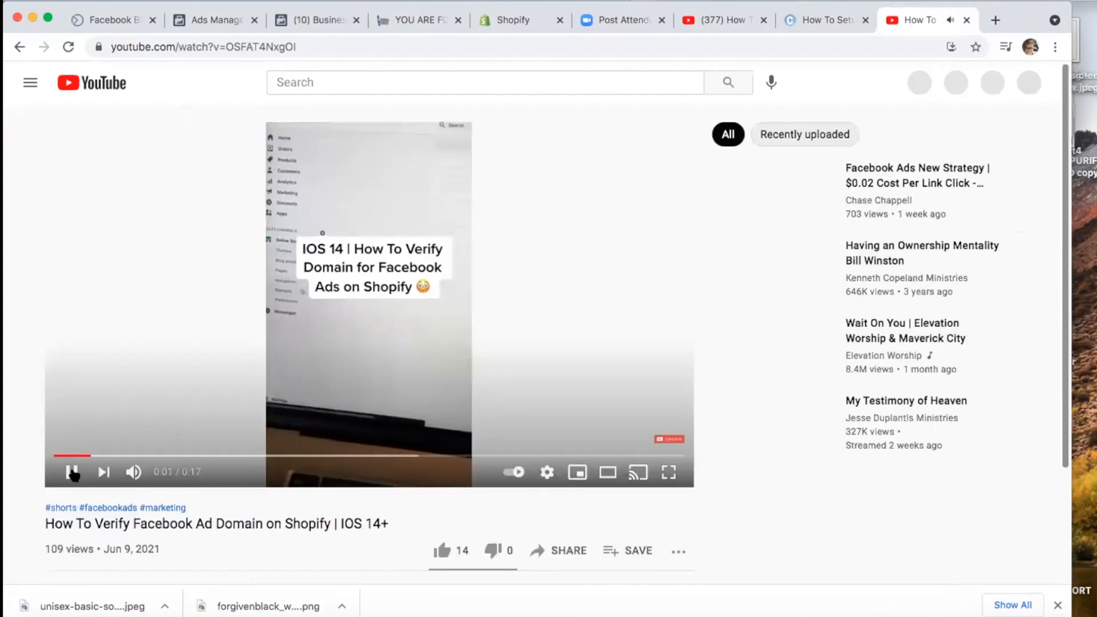
Step: Open the Chase Chappell channel from the video page and browse its home page down to the Shorts and Uploads
scroll(177, 521, down, 3)
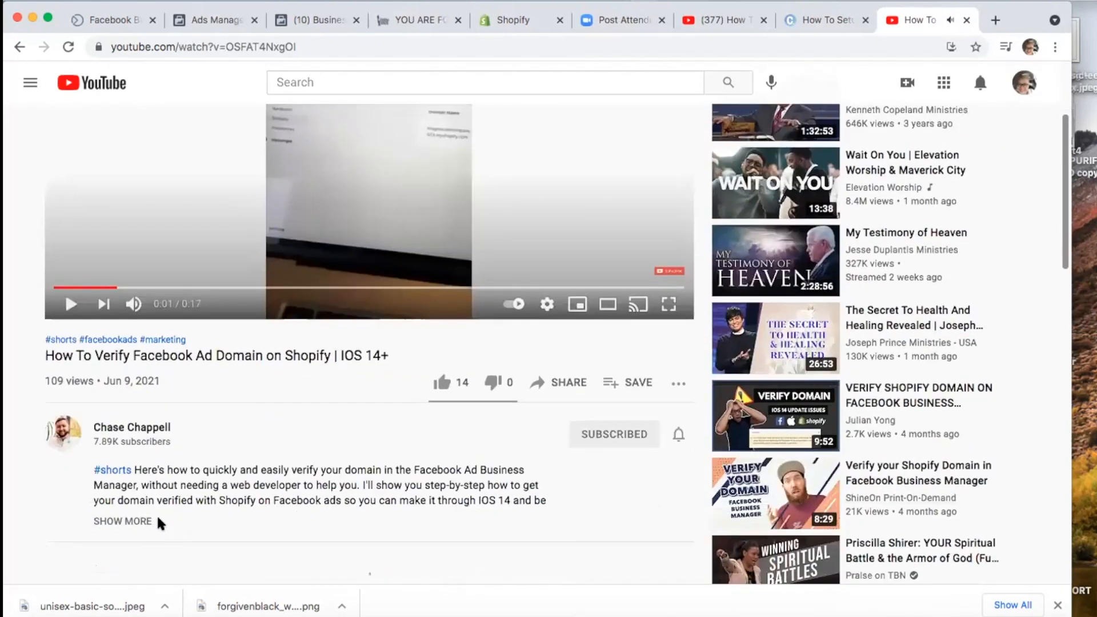
click(149, 434)
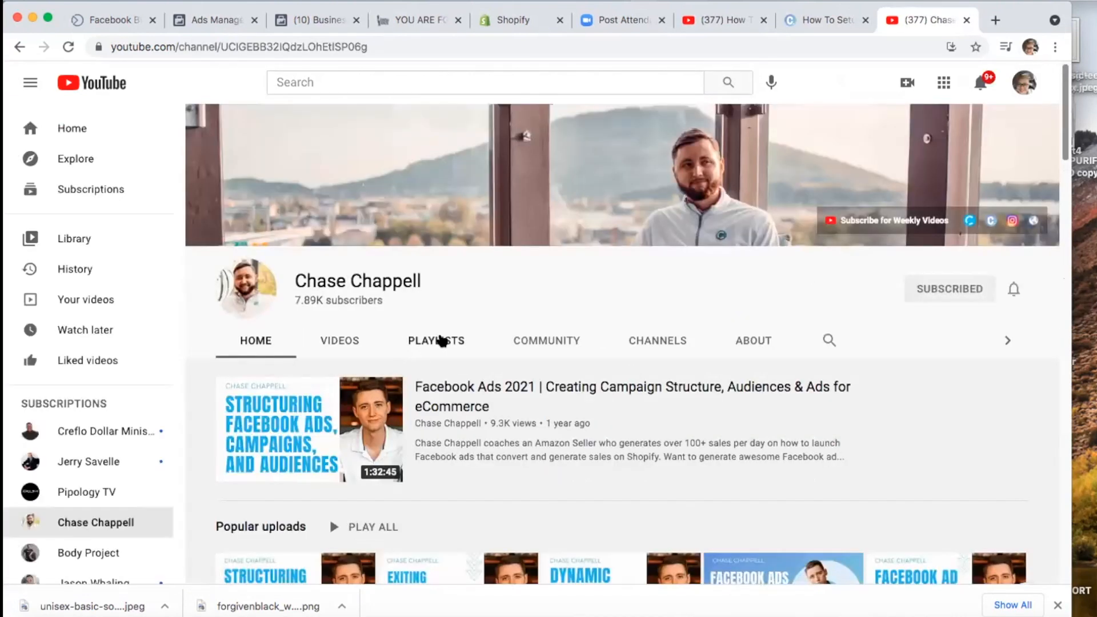
scroll(431, 356, down, 3)
scroll(433, 356, down, 7)
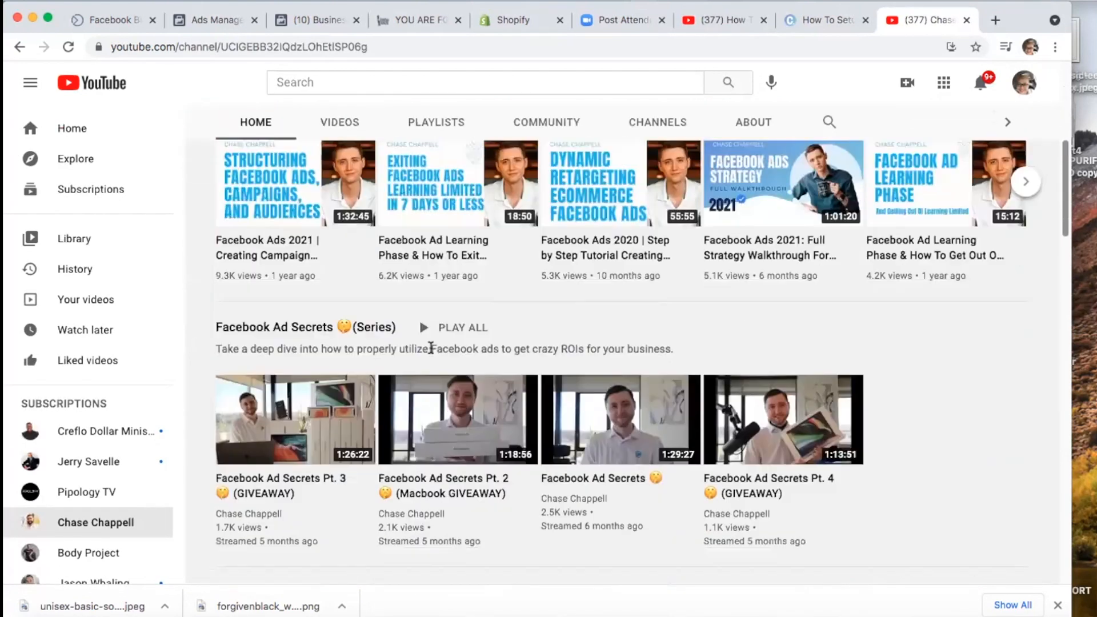
scroll(433, 354, down, 6)
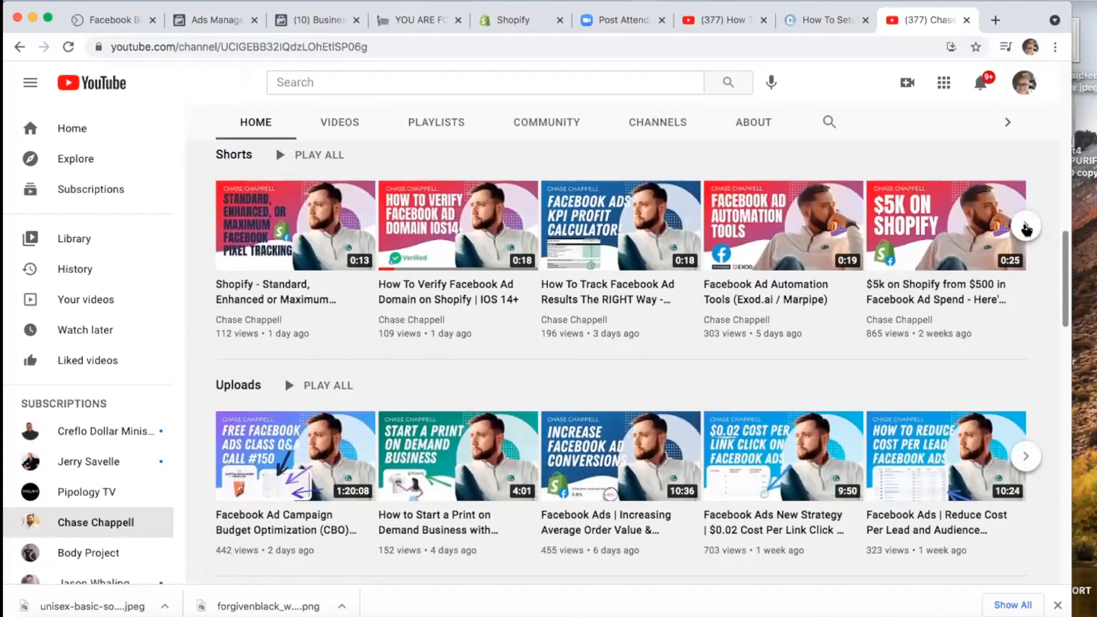
Step: Browse further through the Shorts and Uploads rows on the Chase Chappell channel's home page
click(1027, 228)
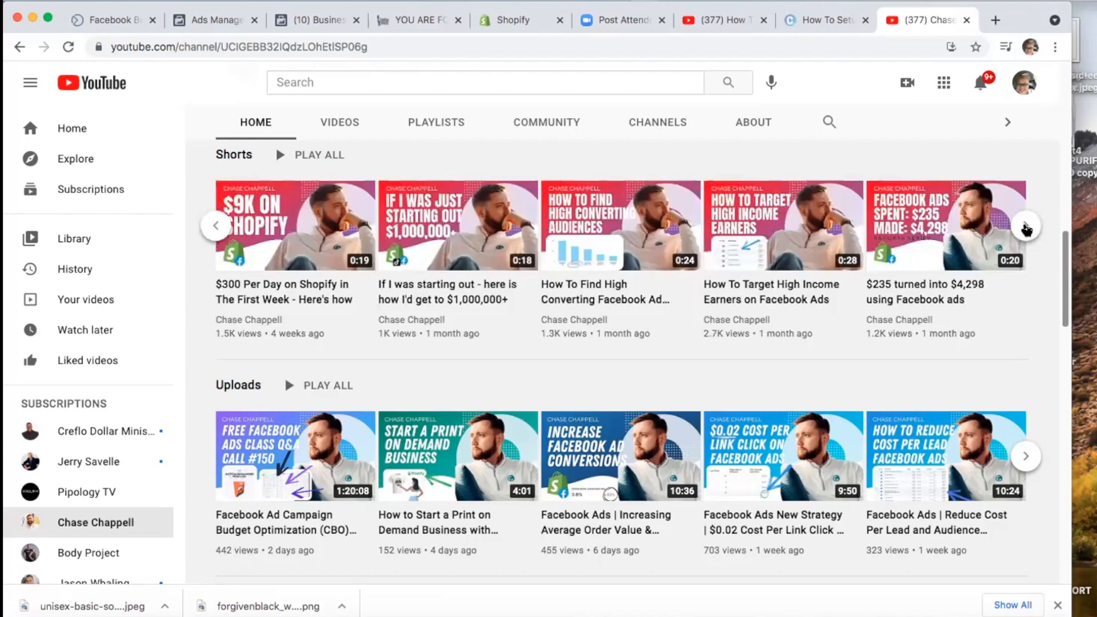
click(1026, 228)
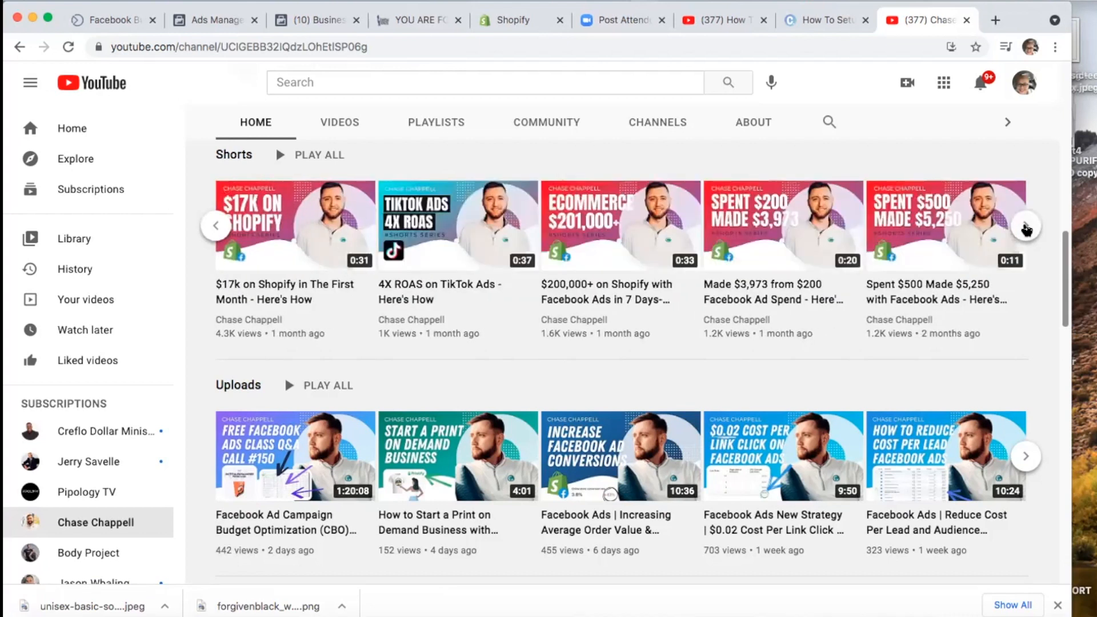
click(1027, 228)
scroll(809, 552, down, 2)
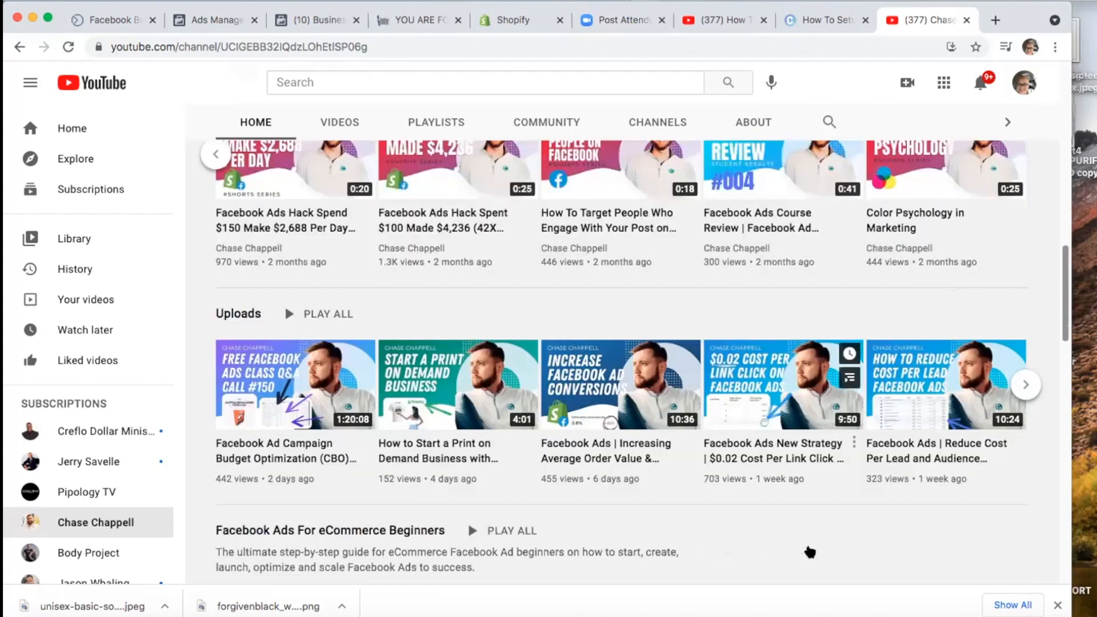
scroll(810, 551, down, 2)
click(1021, 321)
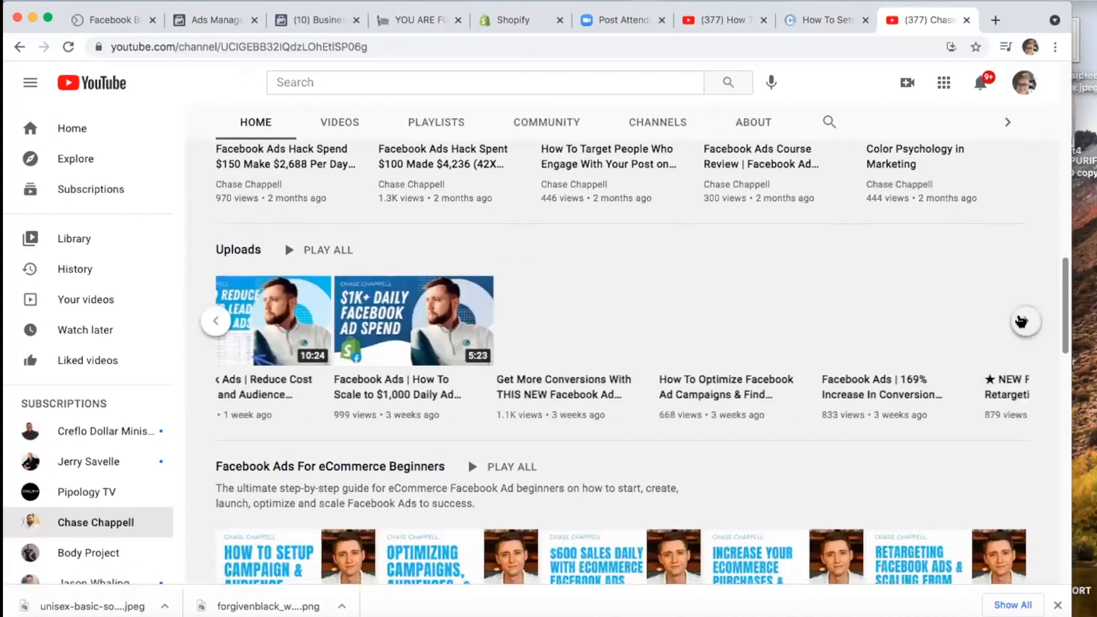
click(1020, 321)
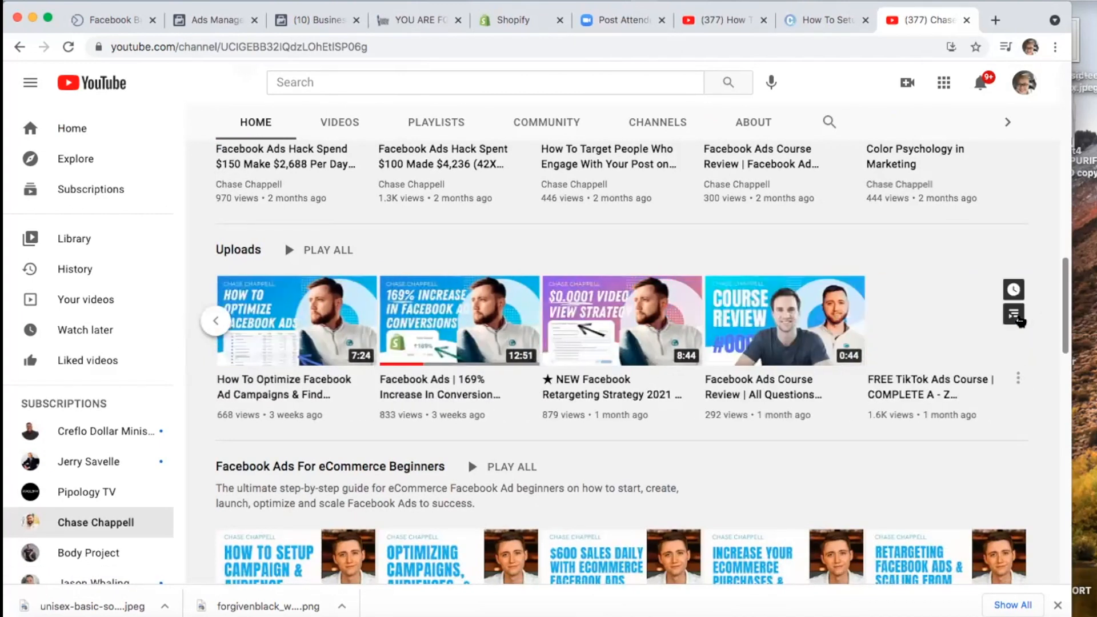
Step: Look over the channel's Facebook ad playlists, from "Facebook Ads For eCommerce Beginners" down to "Chase Chappell Reviews"
scroll(950, 475, down, 6)
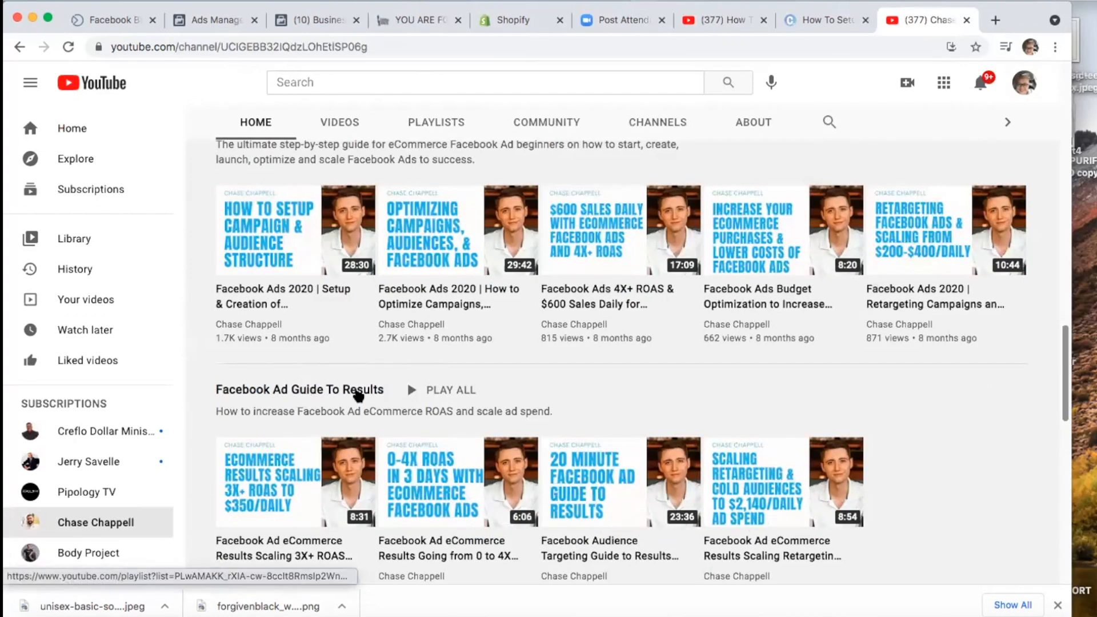
mouse_move(314, 344)
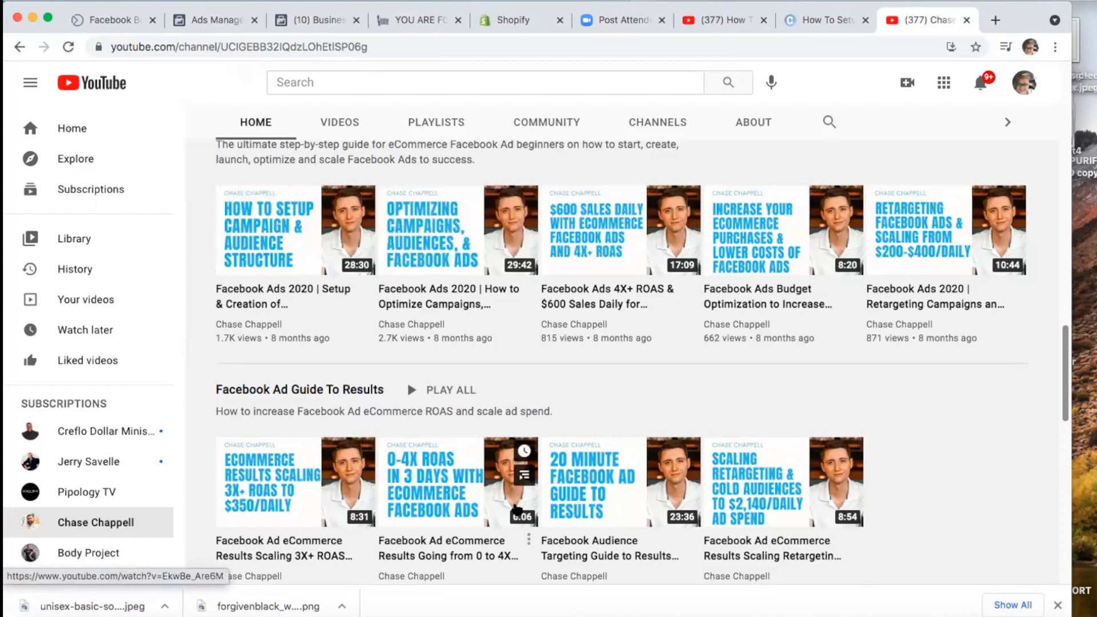
scroll(517, 510, down, 11)
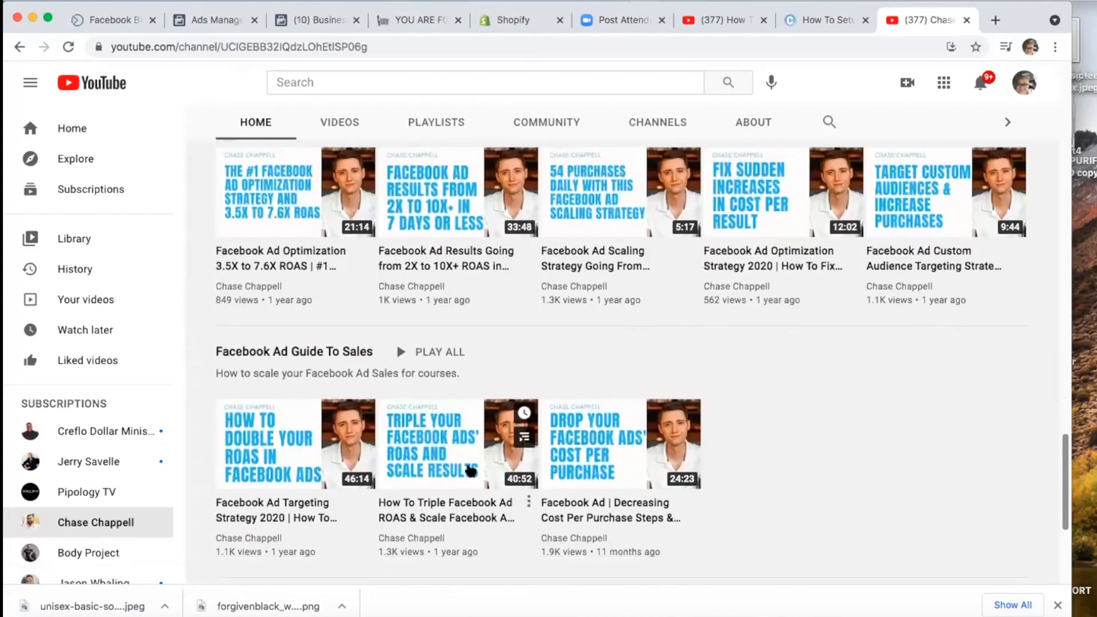
scroll(342, 400, down, 4)
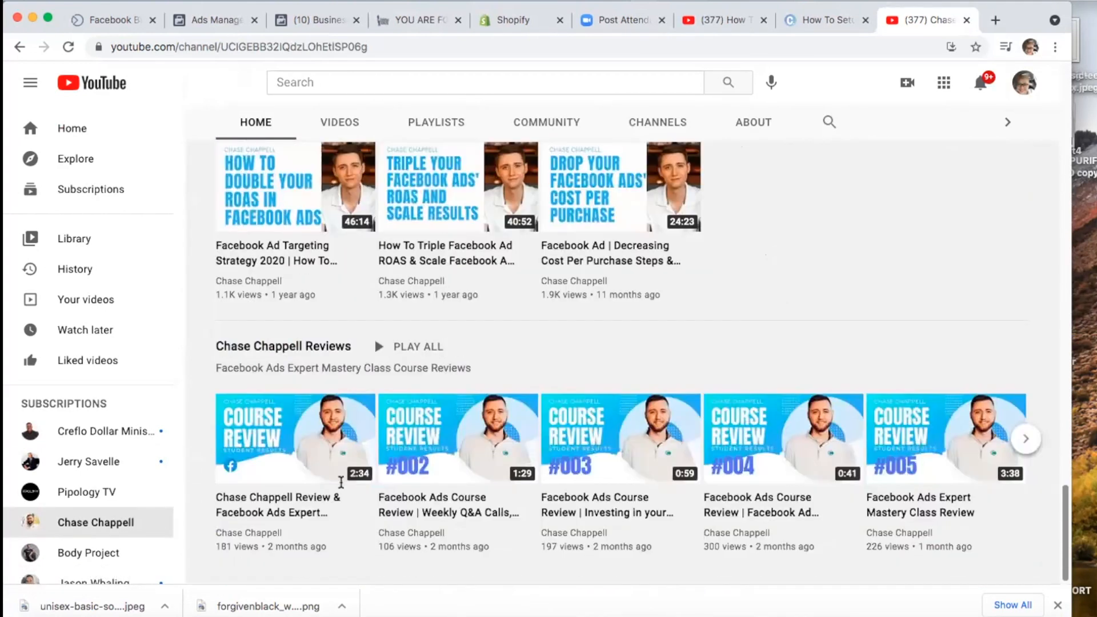
scroll(341, 483, up, 2)
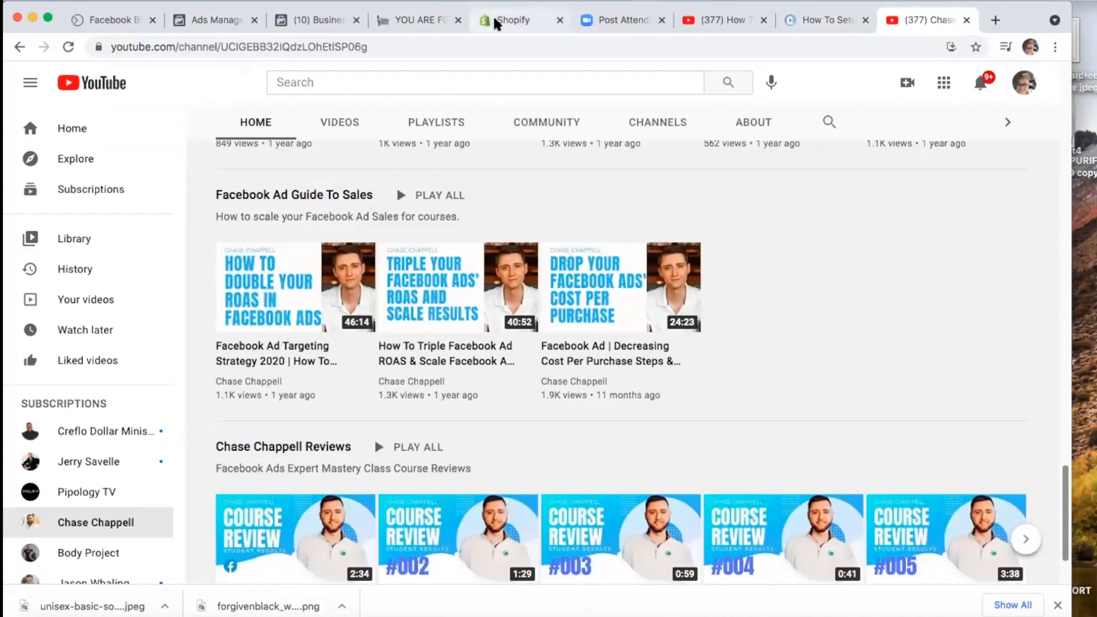
scroll(479, 413, up, 9)
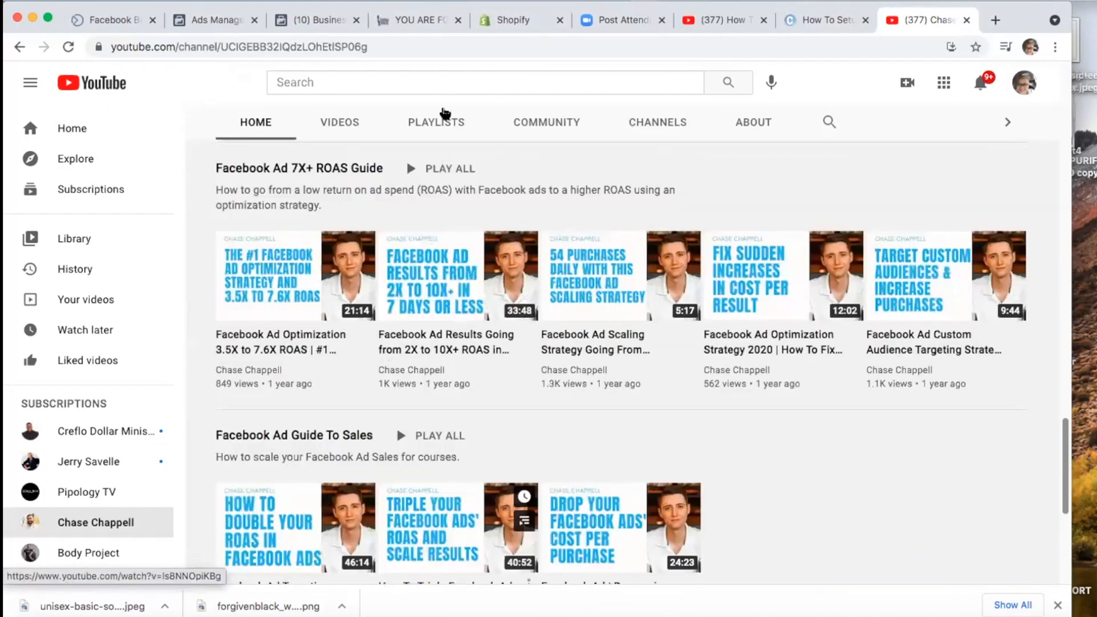
Step: Compare the pixel's Shopify connection dialog in Business Settings with the Facebook Page Shop setup and its checkout method in Shopify
click(315, 19)
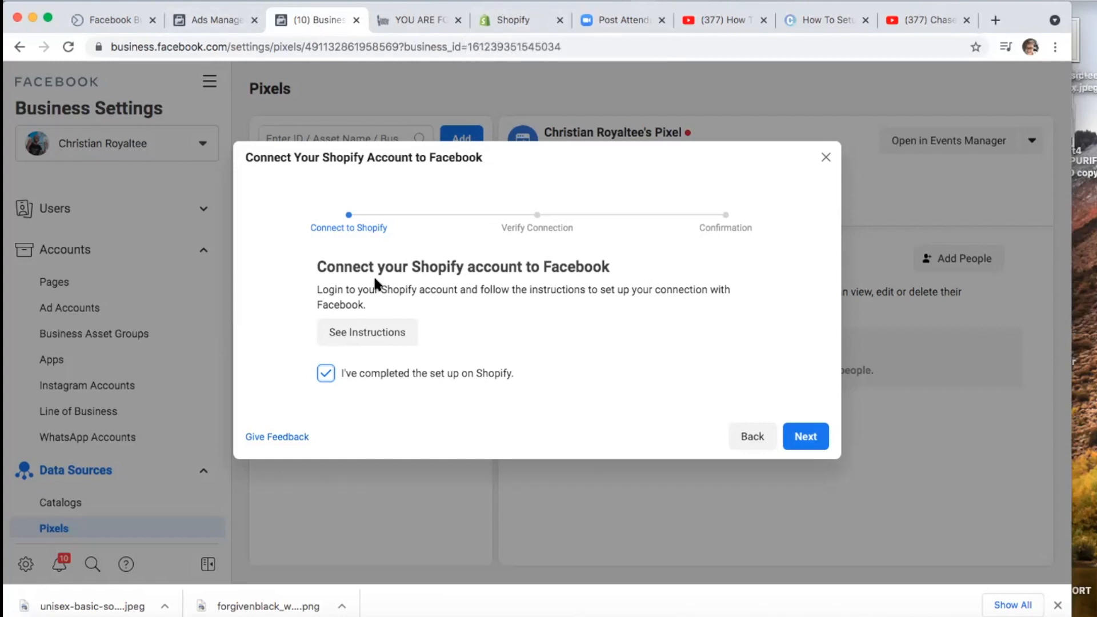
click(221, 20)
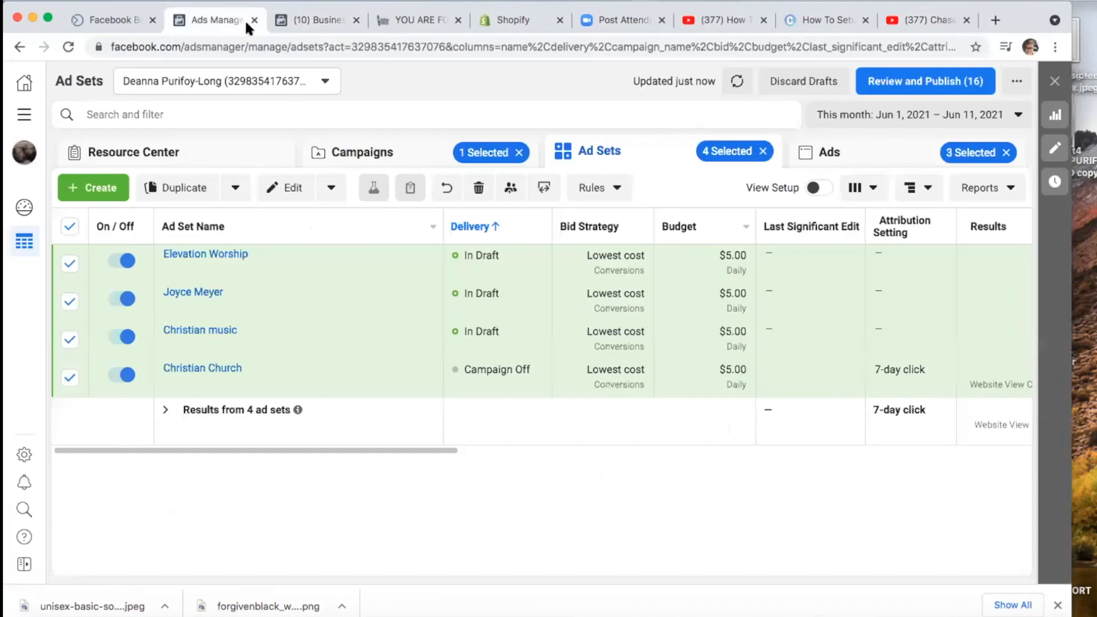
click(313, 18)
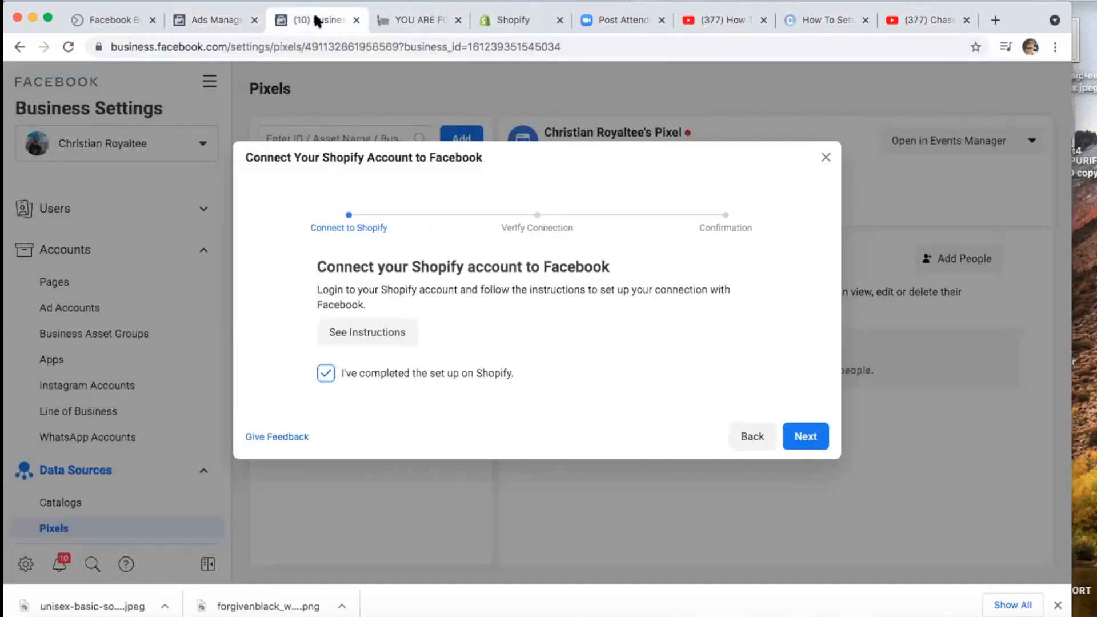
click(505, 20)
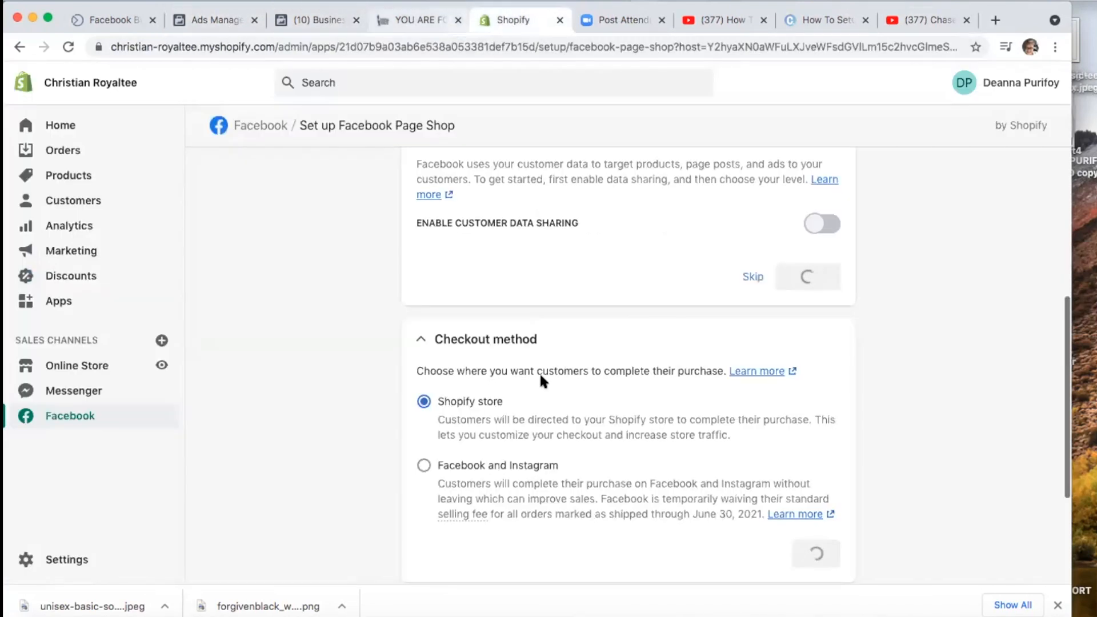
scroll(370, 352, down, 3)
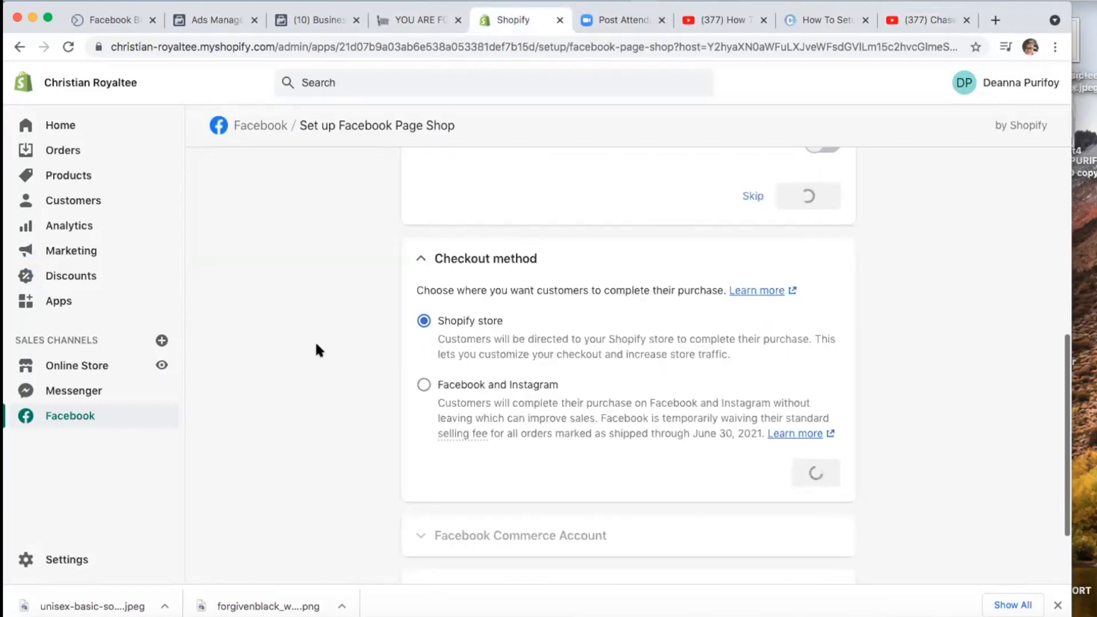
click(322, 20)
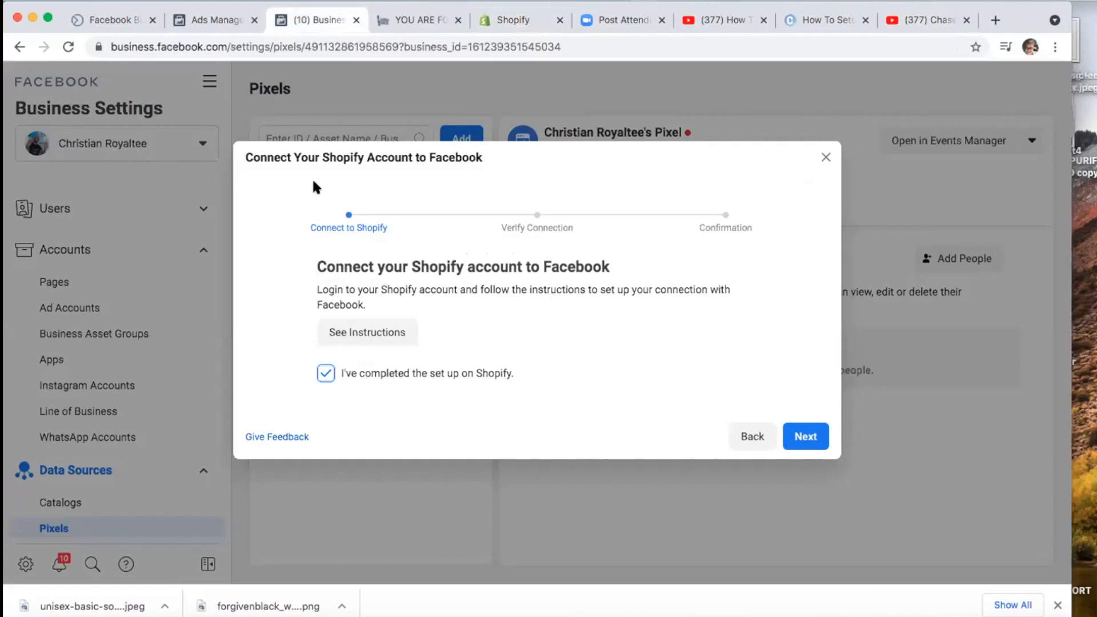
Step: Open the four selected ad sets for editing in Ads Manager and examine their pixel and conversion event settings
click(224, 19)
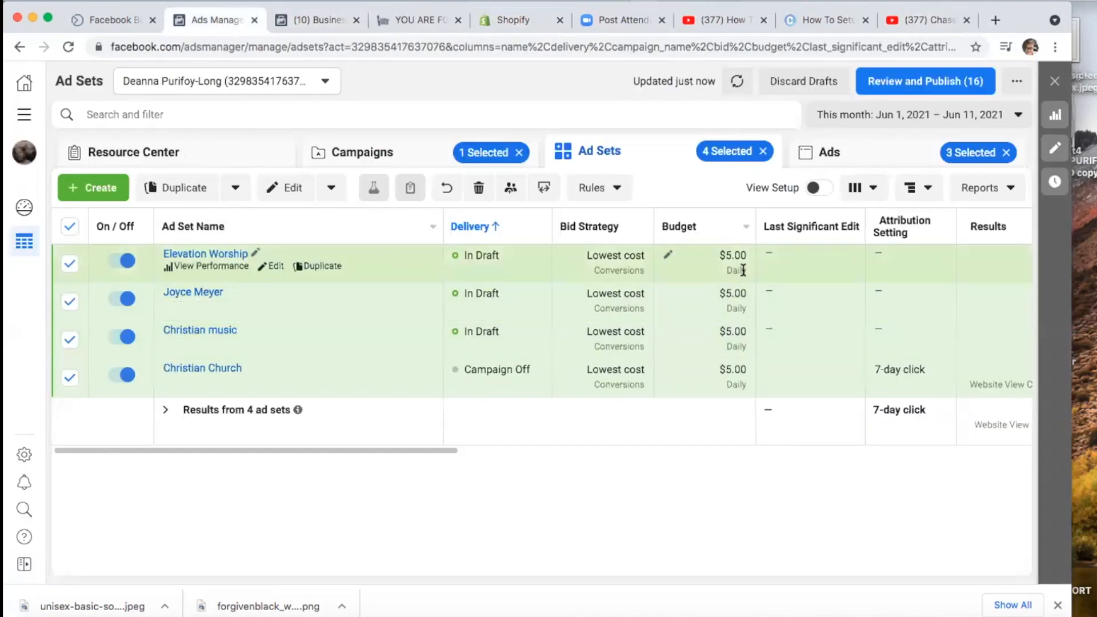
click(404, 153)
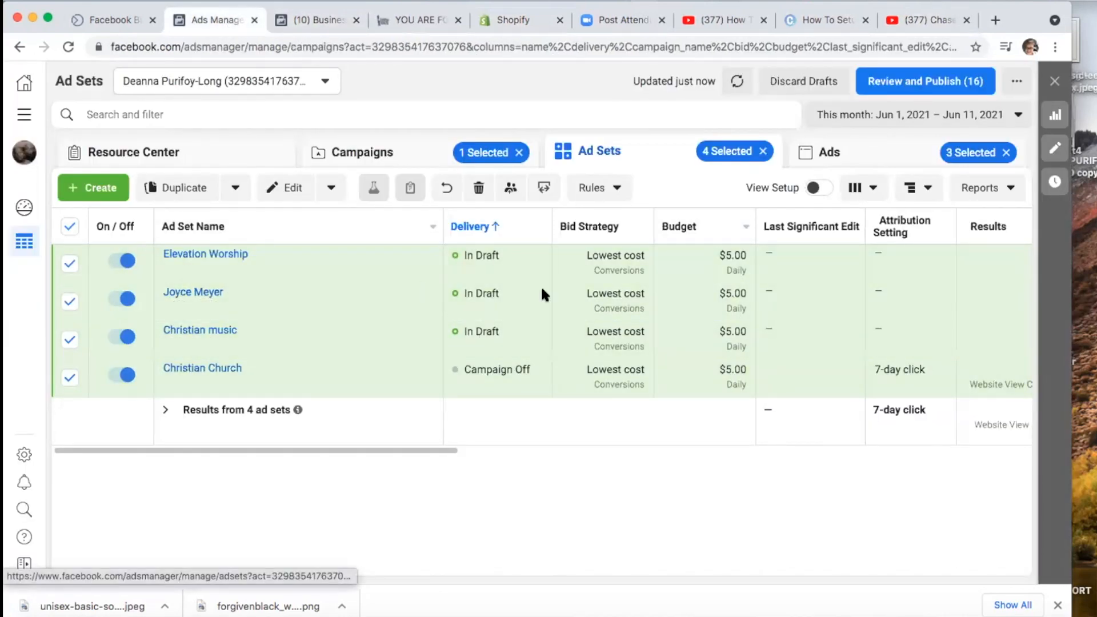
click(644, 151)
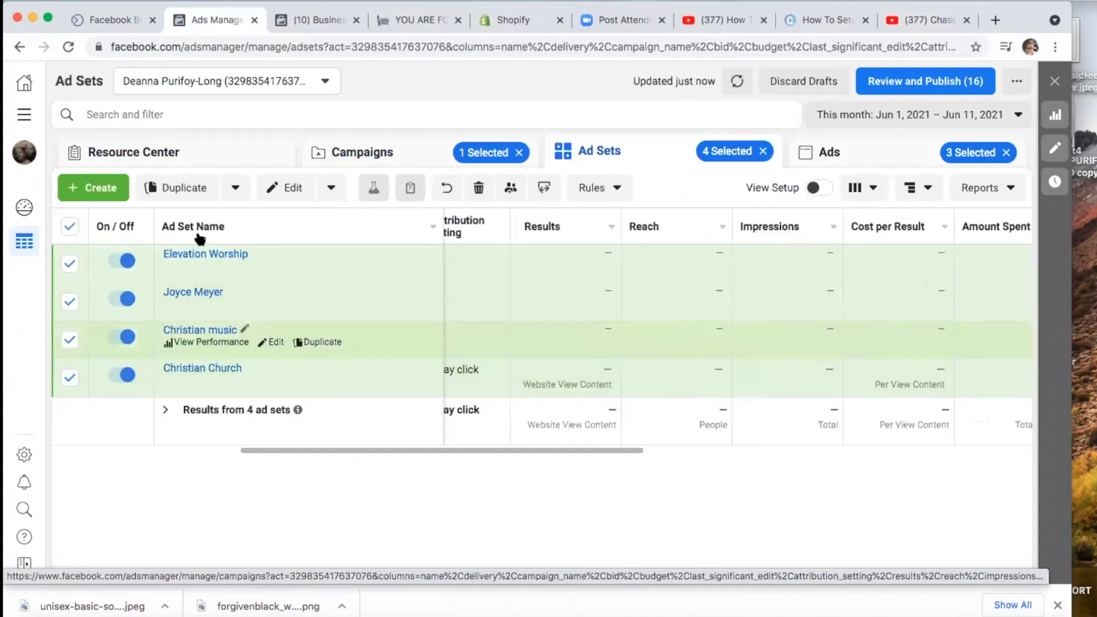
click(291, 187)
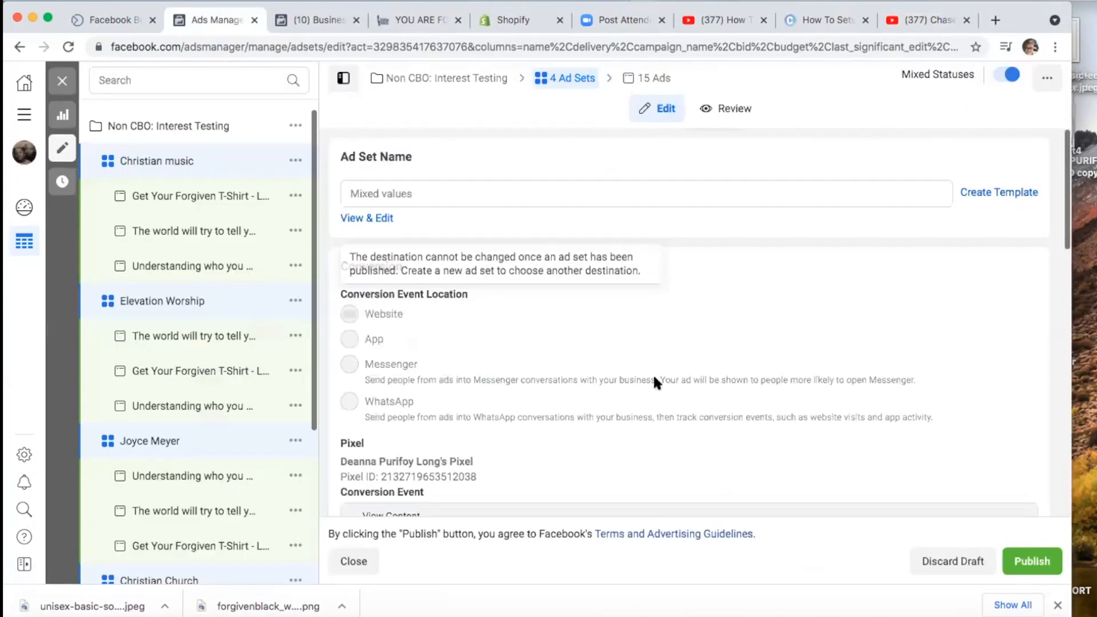
scroll(615, 409, down, 3)
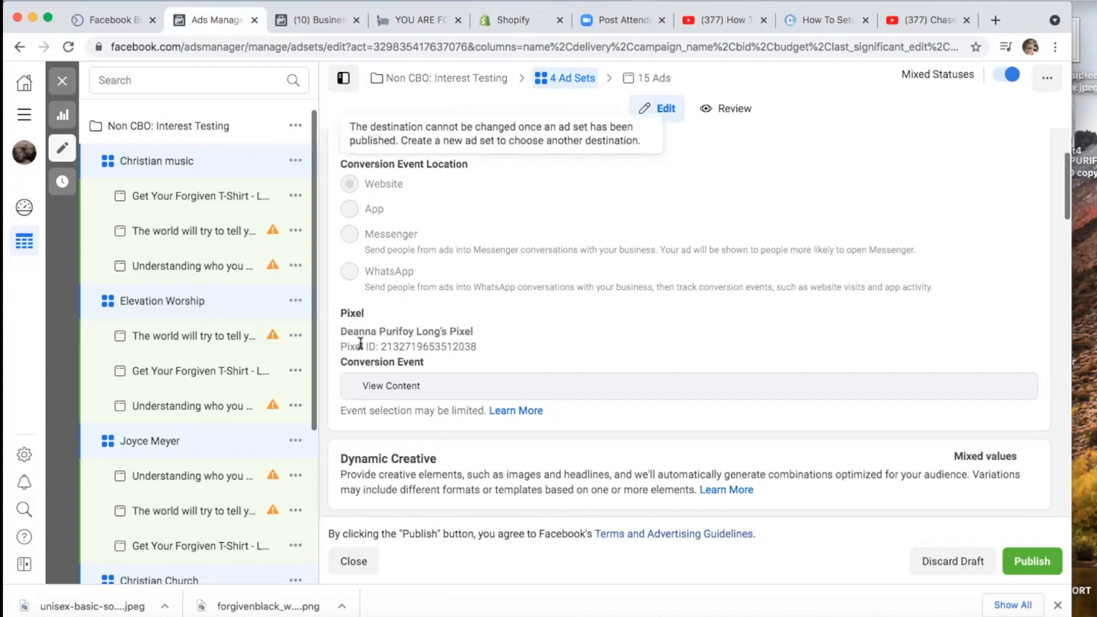
Step: Recheck the Shopify account connection dialog in Business Settings against the Facebook Page Shop setup page in Shopify
click(303, 20)
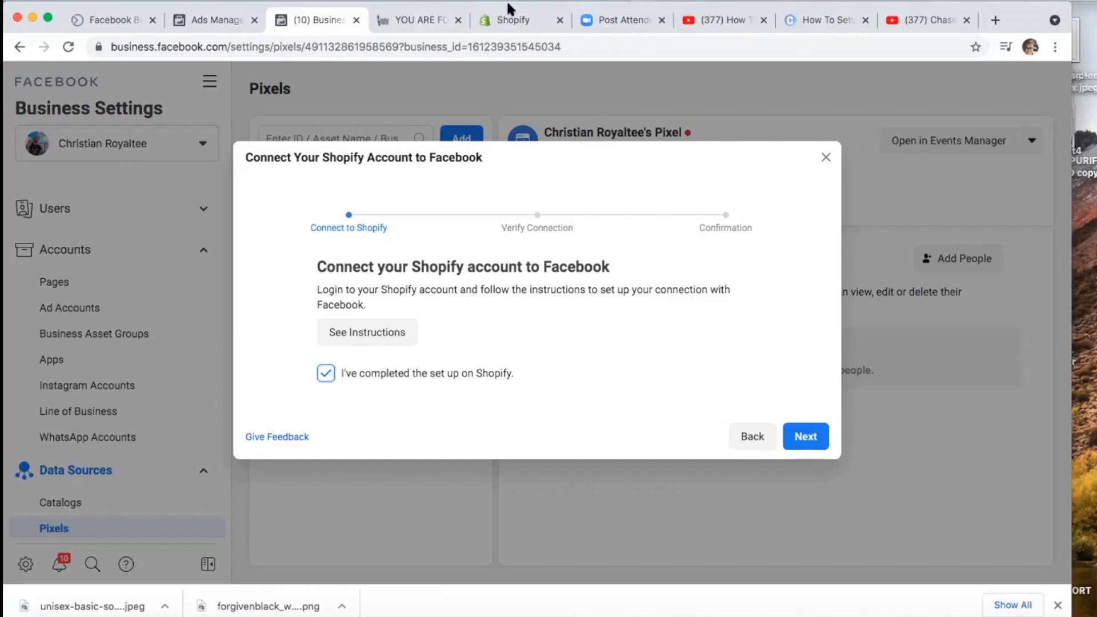
click(524, 12)
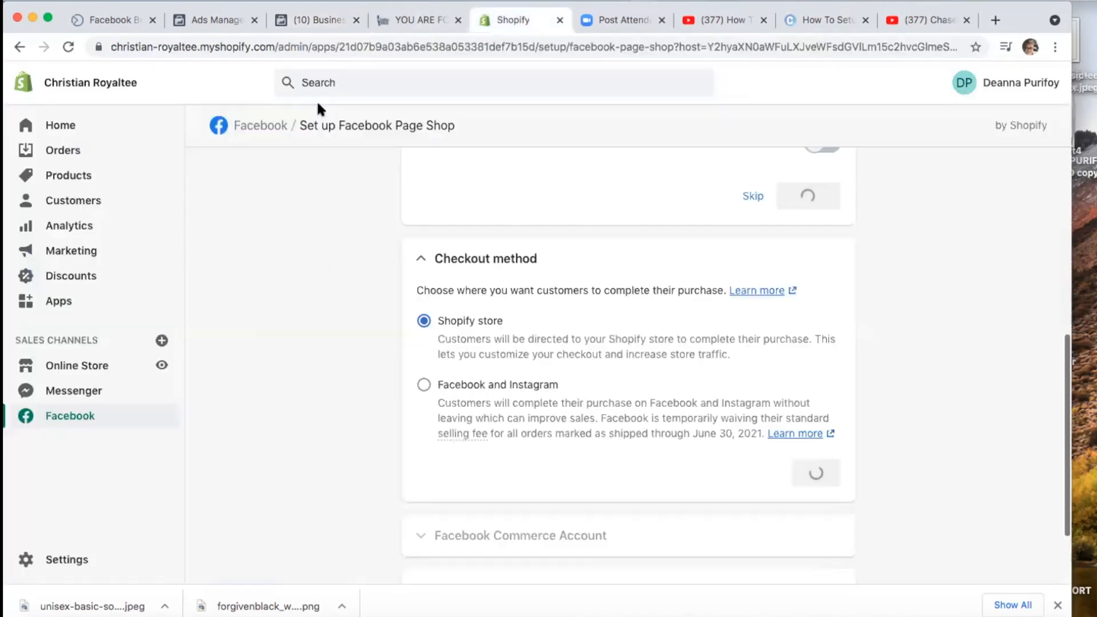
click(304, 21)
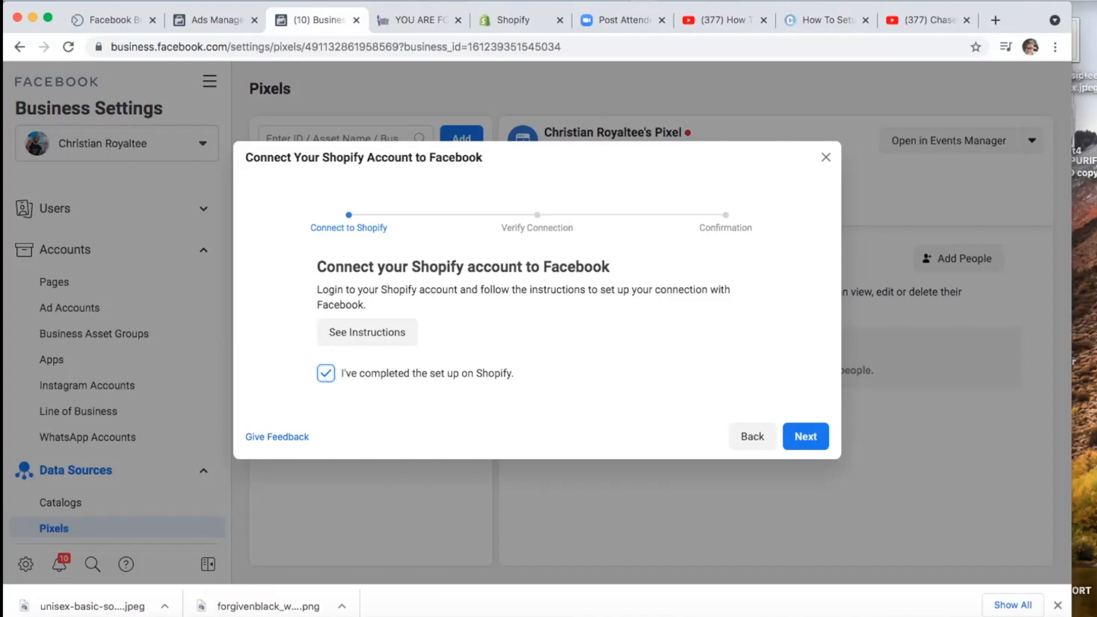
Step: Return to the Chase Chappell channel and open its featured video "Facebook Ads 2021 | Creating Campaign Structure, Audiences & Ads for eCommerce"
click(817, 19)
click(933, 21)
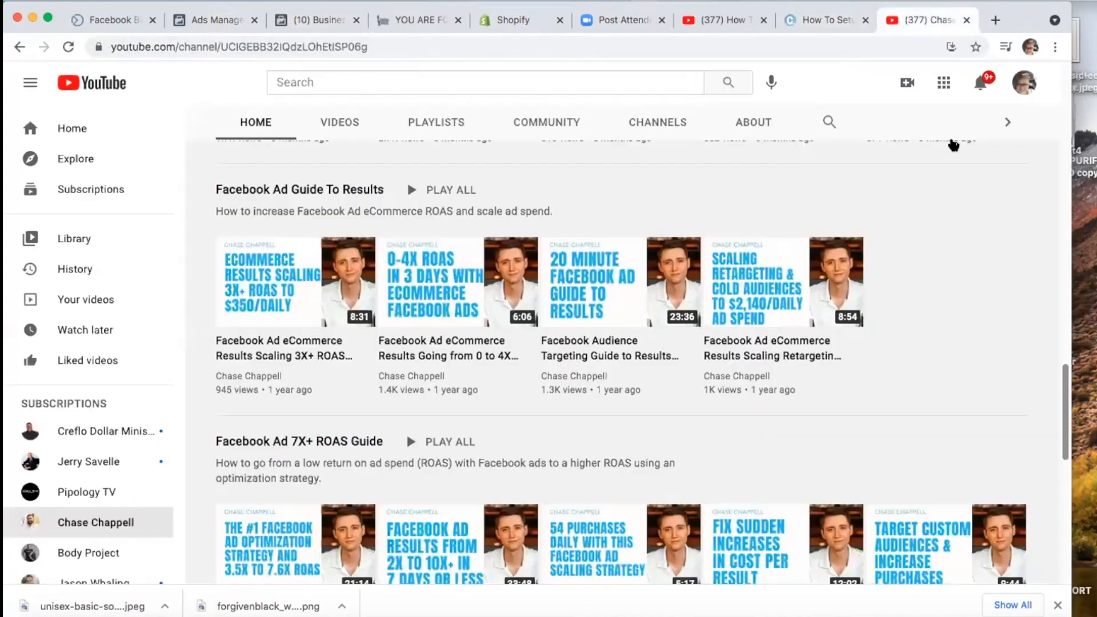
scroll(217, 300, up, 5)
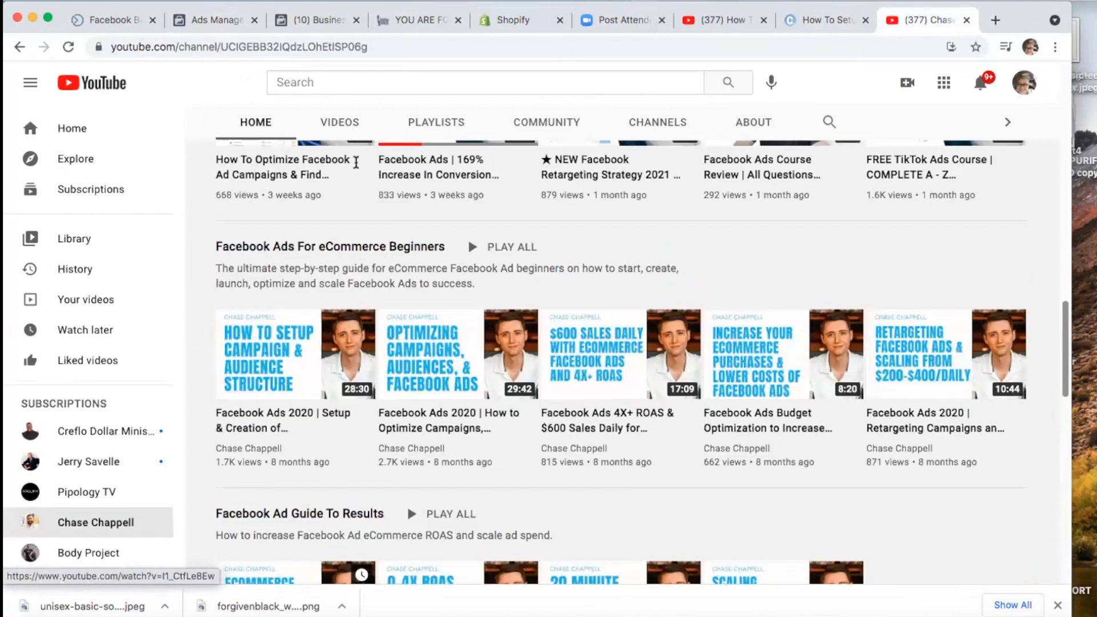
scroll(313, 438, up, 10)
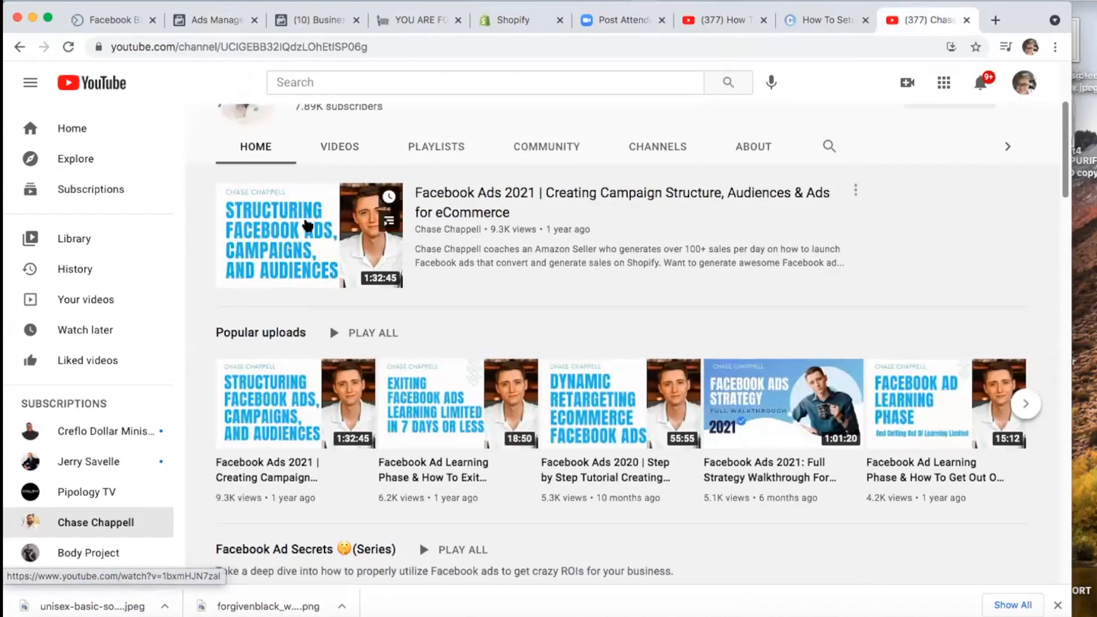
click(389, 197)
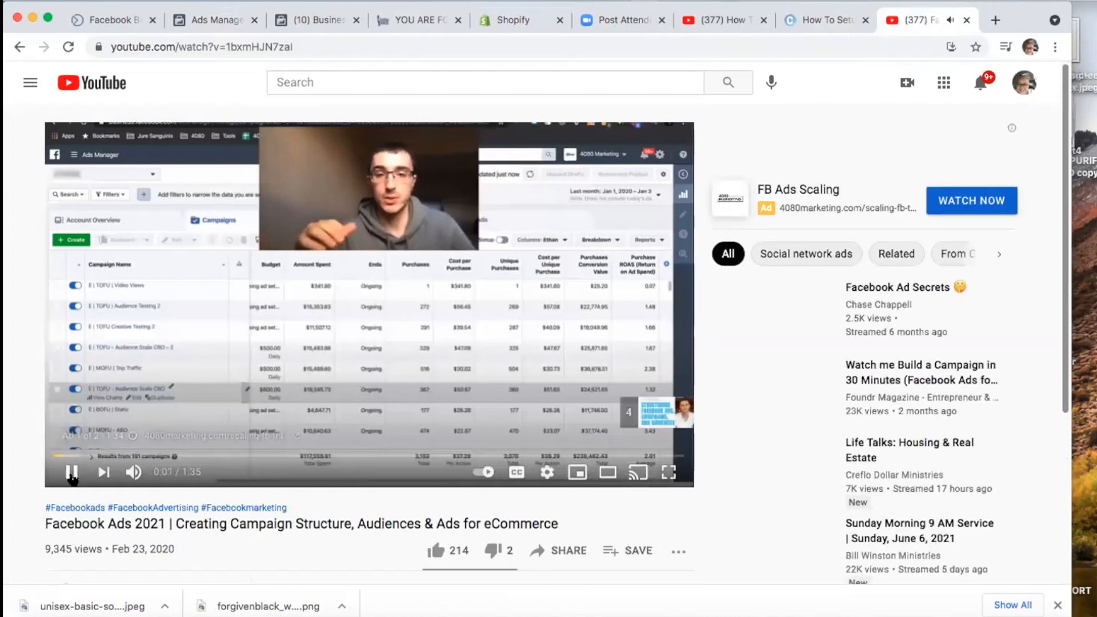
Step: Mute and skip the advertisement, pause the campaign structure video at its start and view its description
click(72, 473)
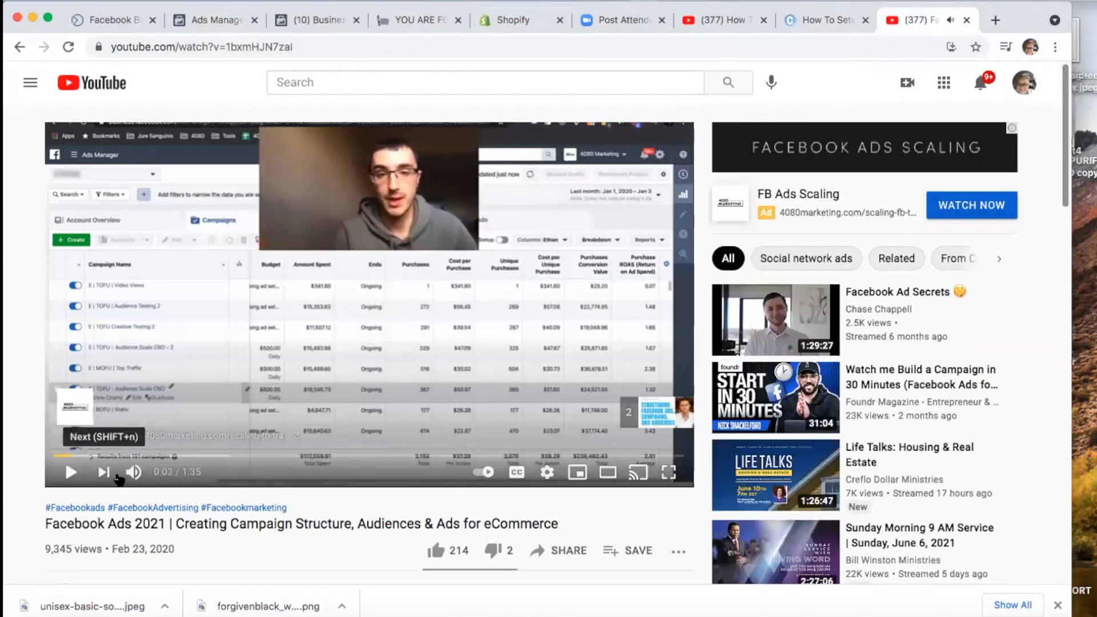
click(133, 471)
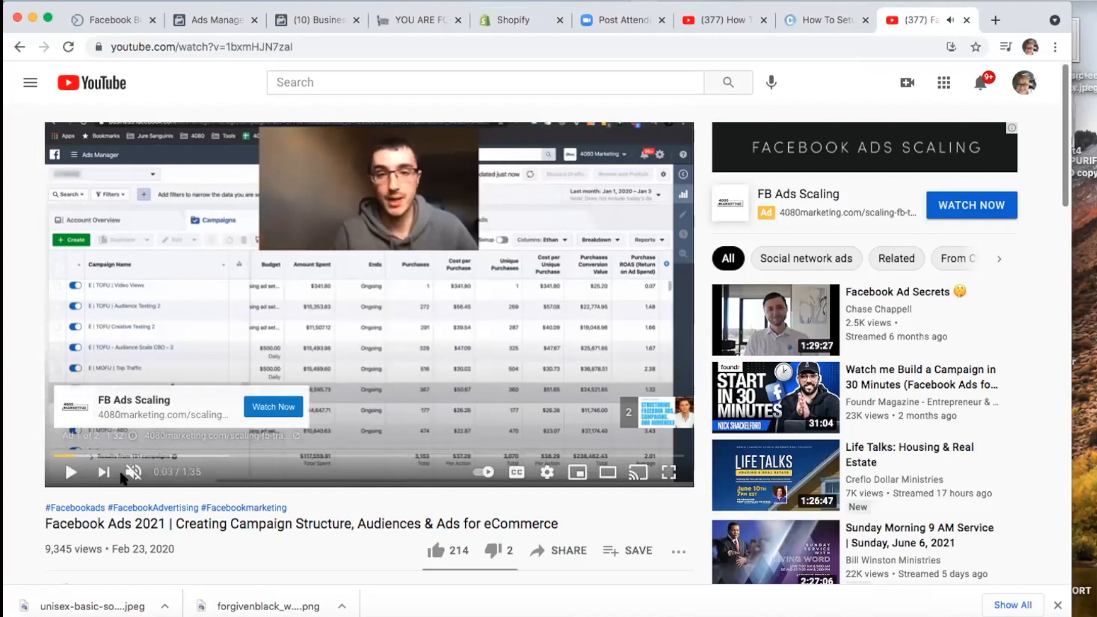
click(67, 474)
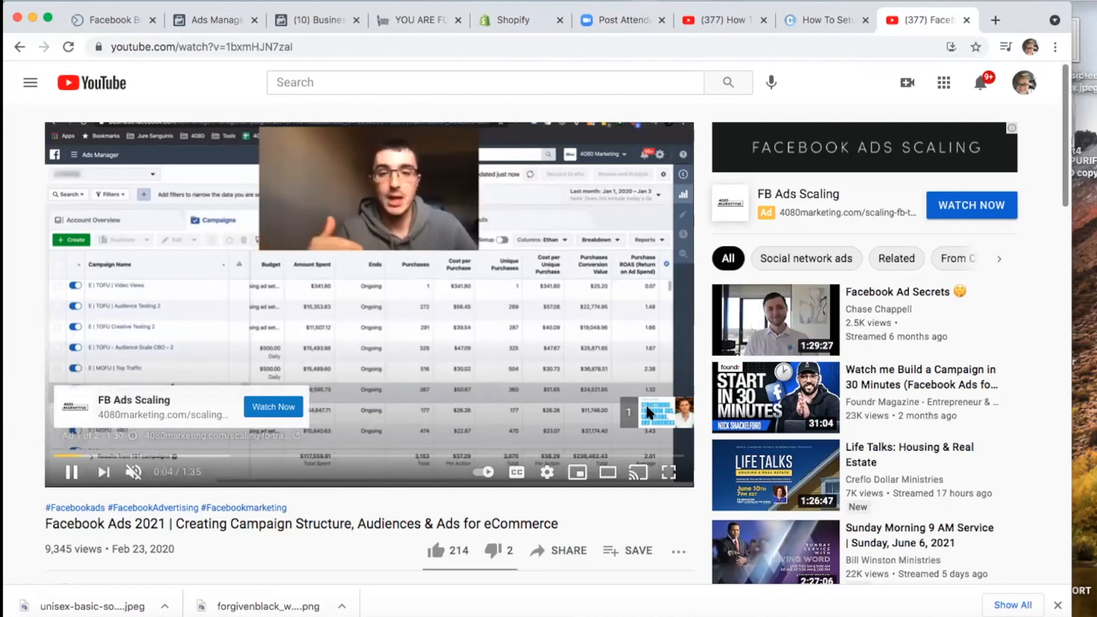
click(662, 420)
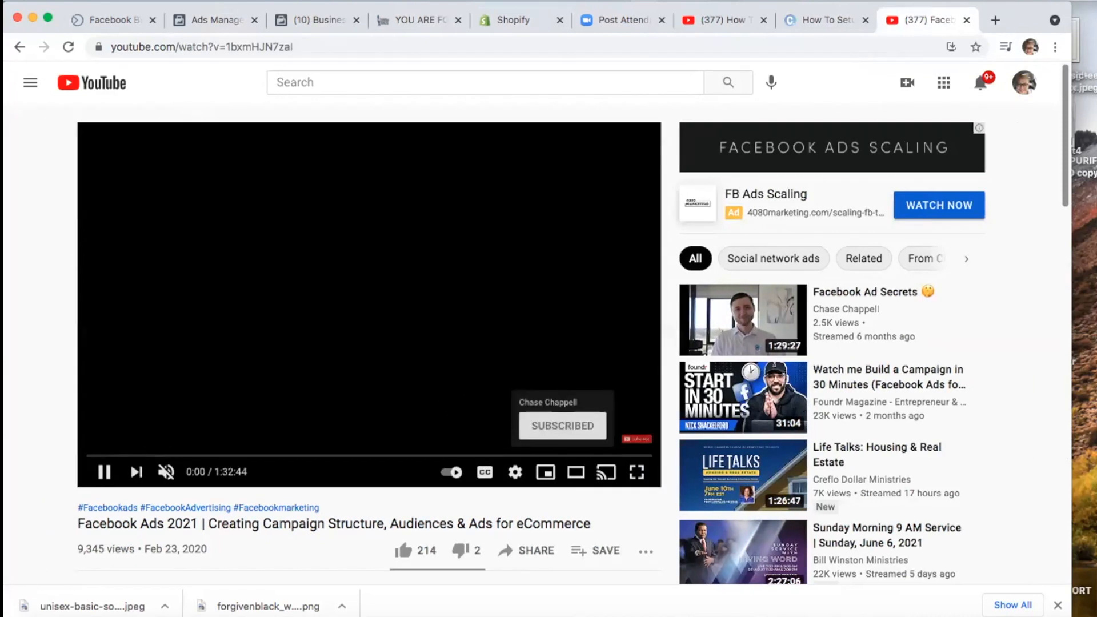
click(107, 476)
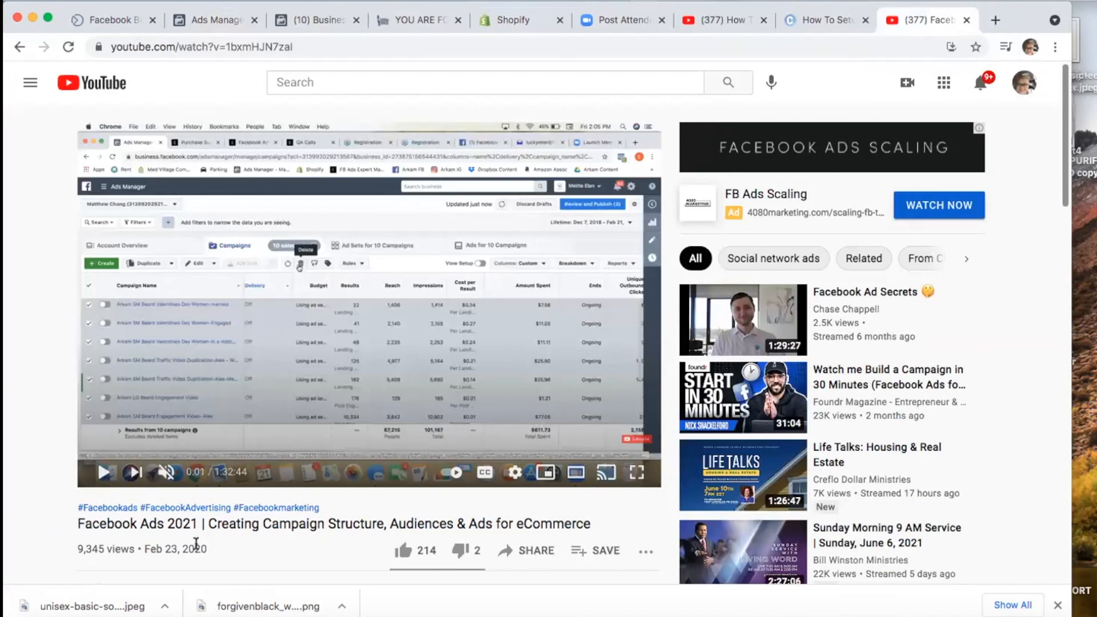
scroll(194, 514, down, 3)
scroll(195, 537, down, 2)
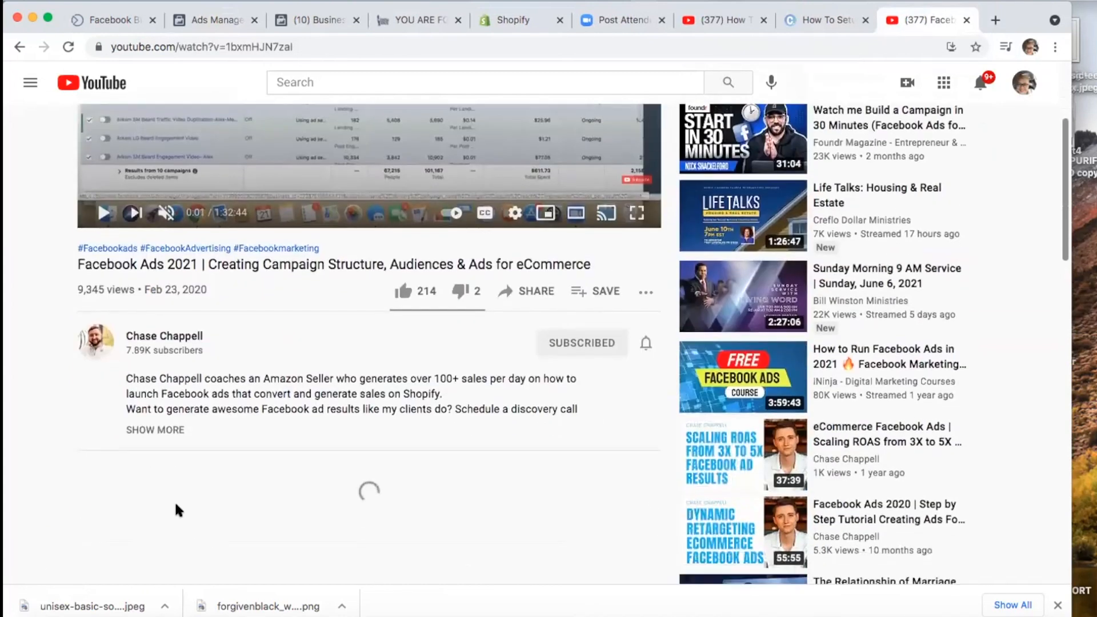
Step: Expand the video description, open the linked Facebook Ad Experts group and request to join it
click(177, 428)
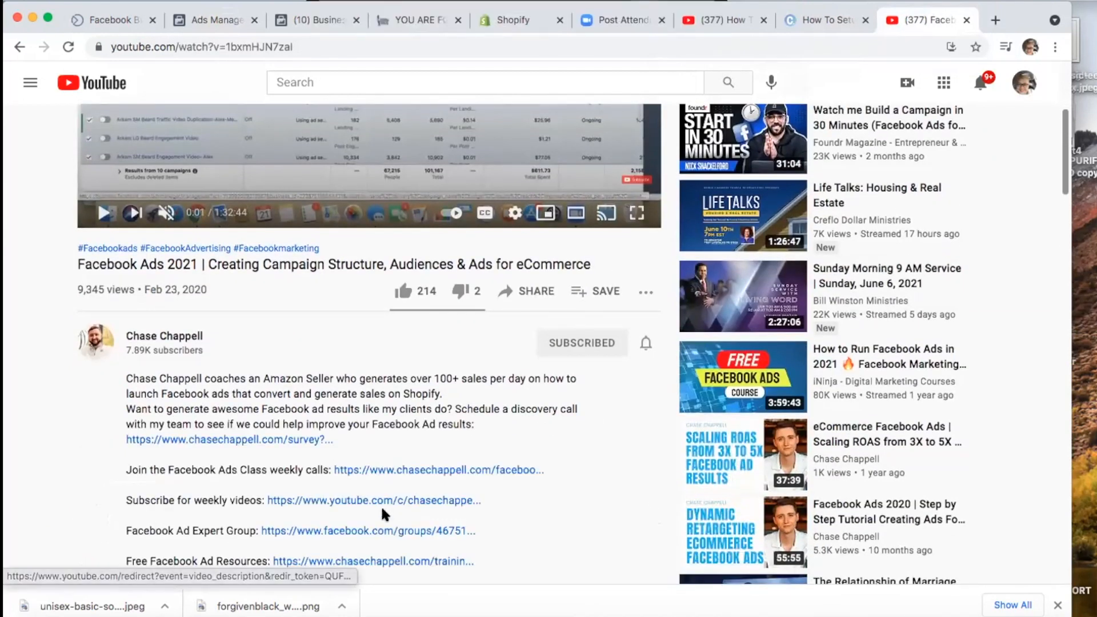
click(291, 531)
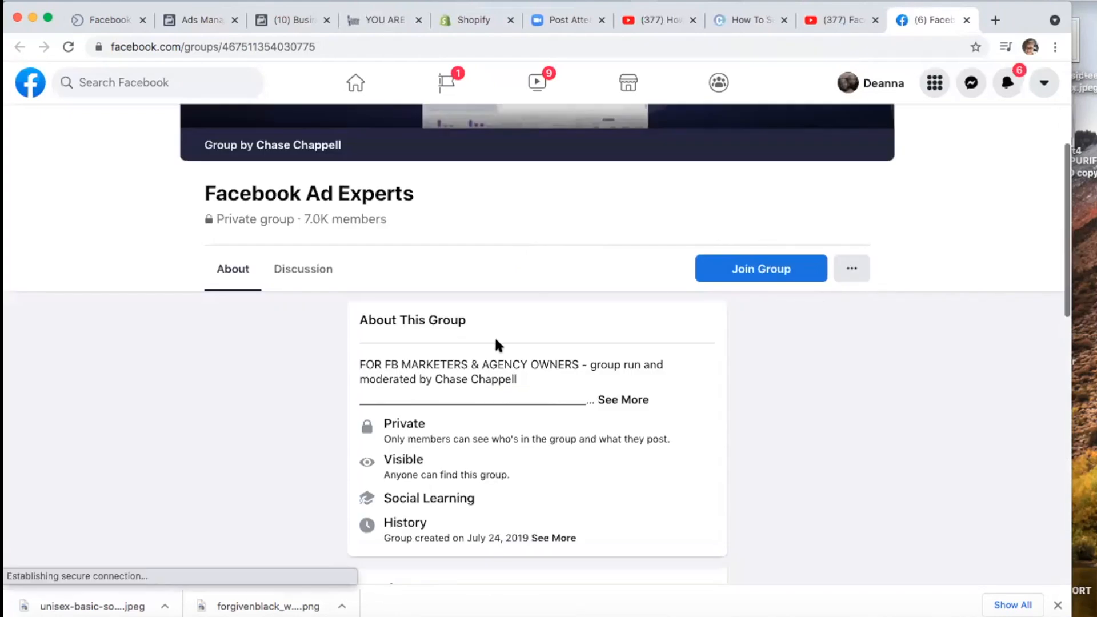
click(723, 268)
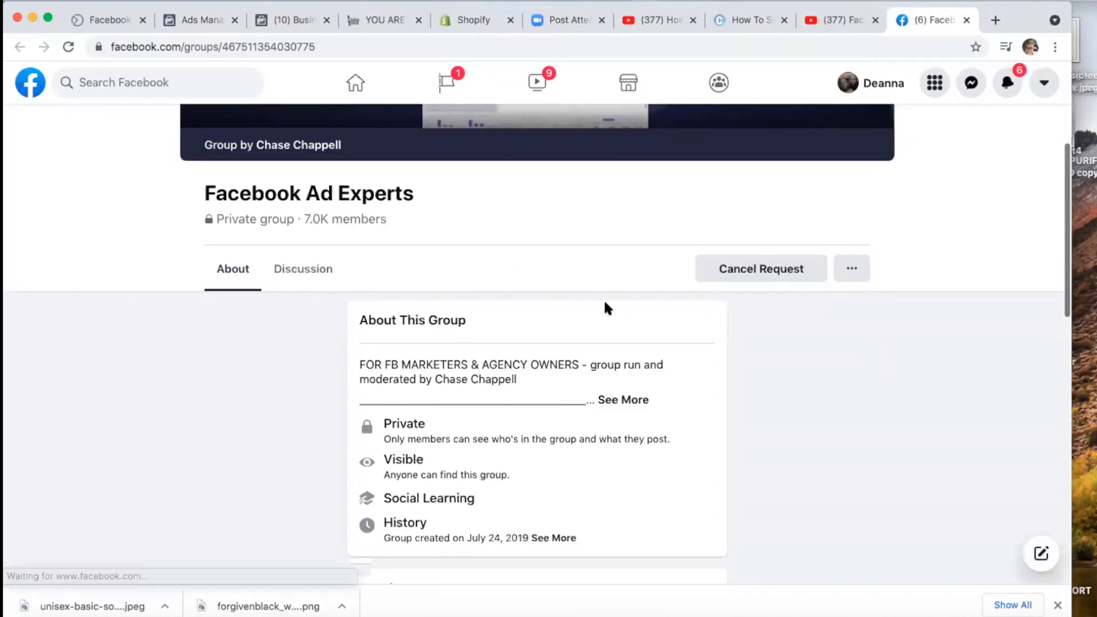
scroll(604, 305, up, 2)
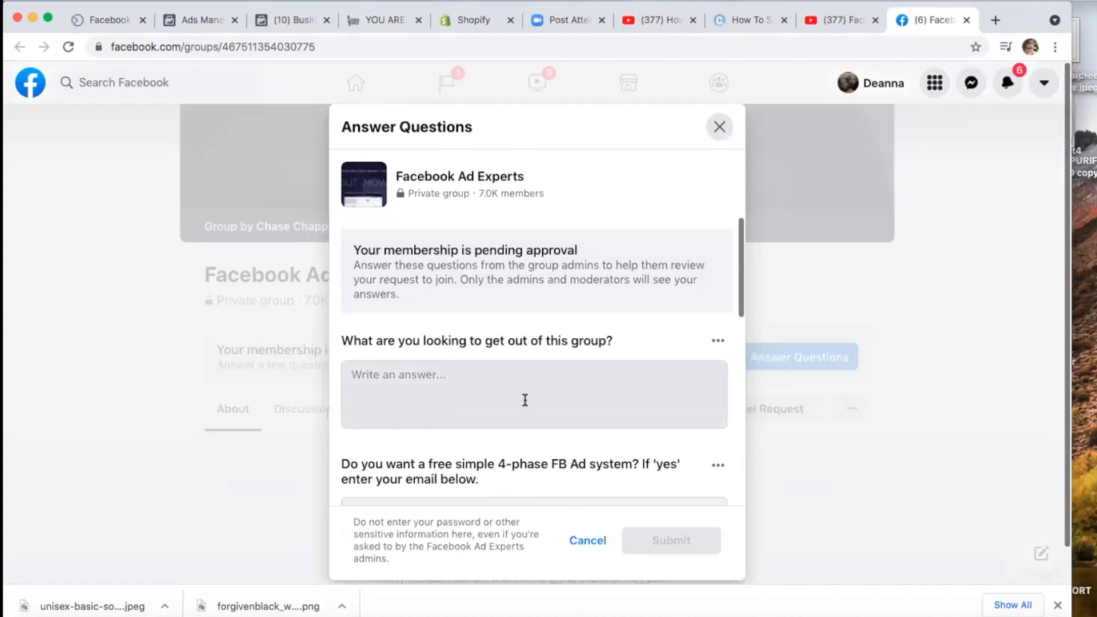
Step: Review the group's membership questions and answer both written questions with "a"
click(525, 400)
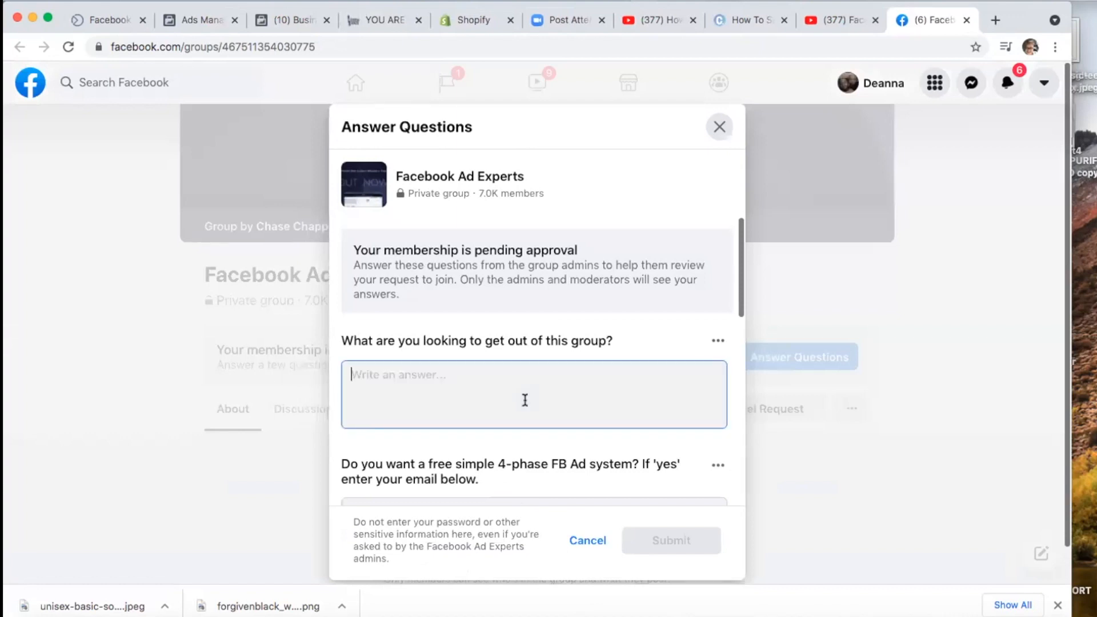
scroll(523, 400, down, 3)
scroll(470, 463, down, 7)
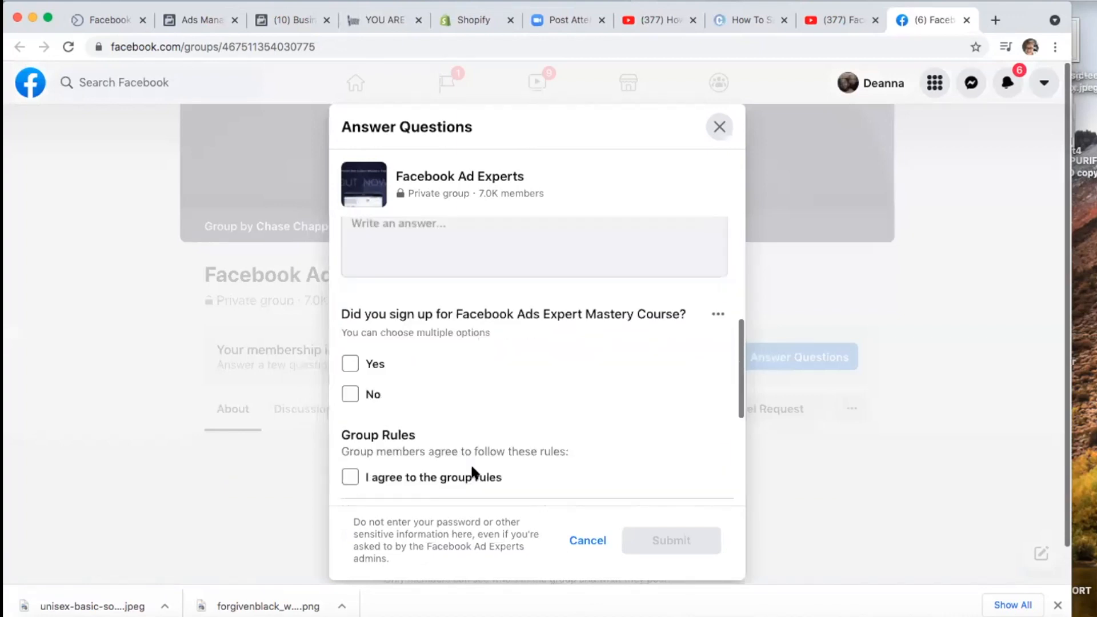
scroll(471, 462, up, 3)
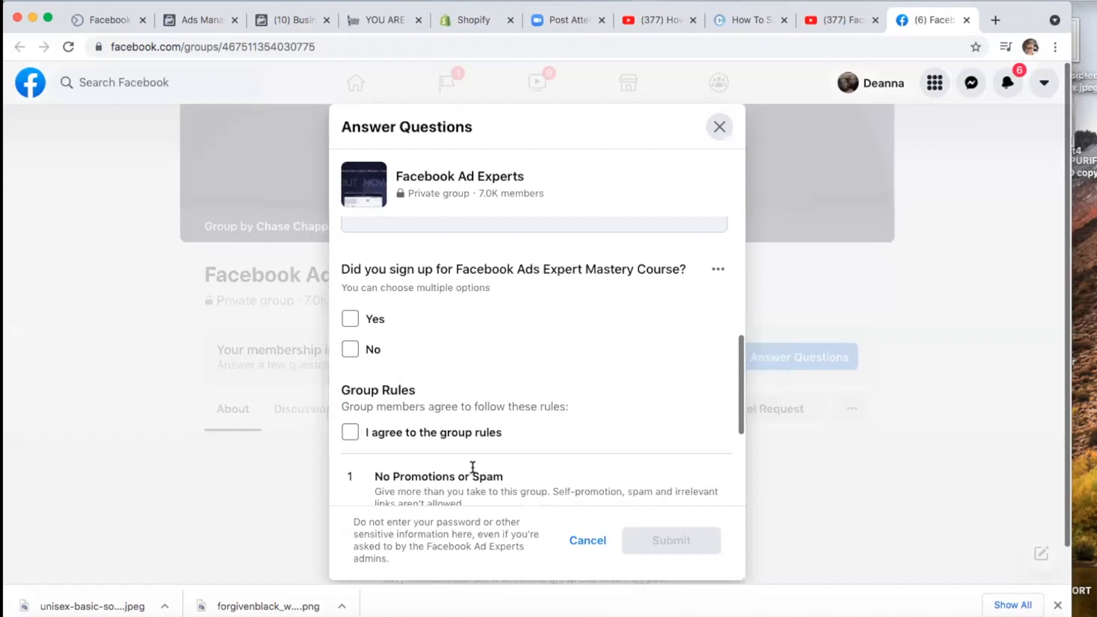
scroll(472, 467, up, 3)
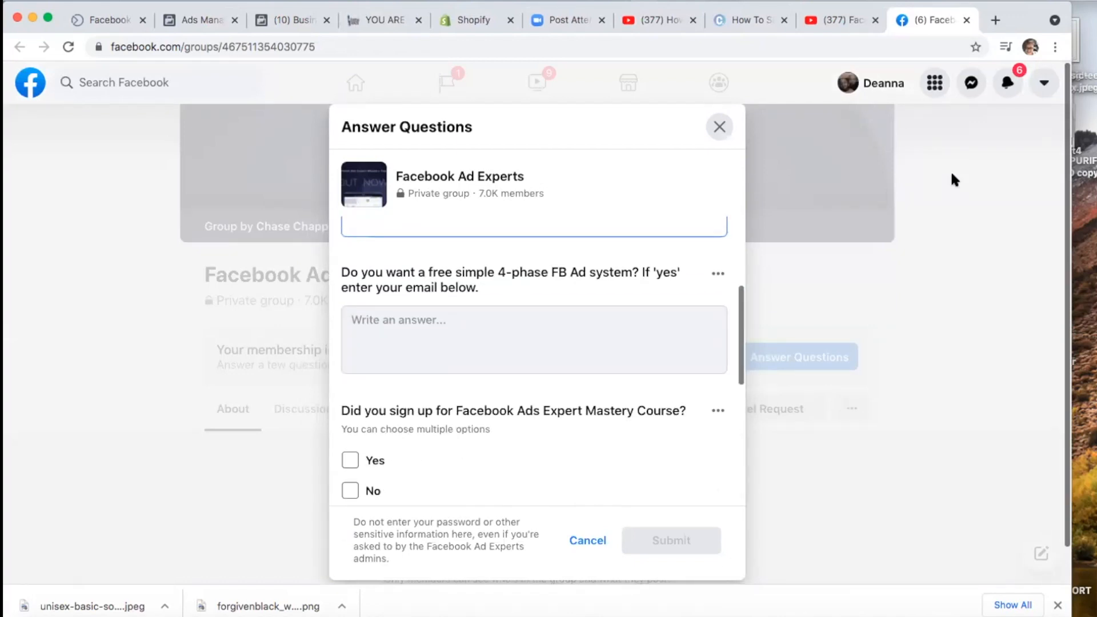
click(443, 360)
scroll(443, 359, up, 2)
click(453, 312)
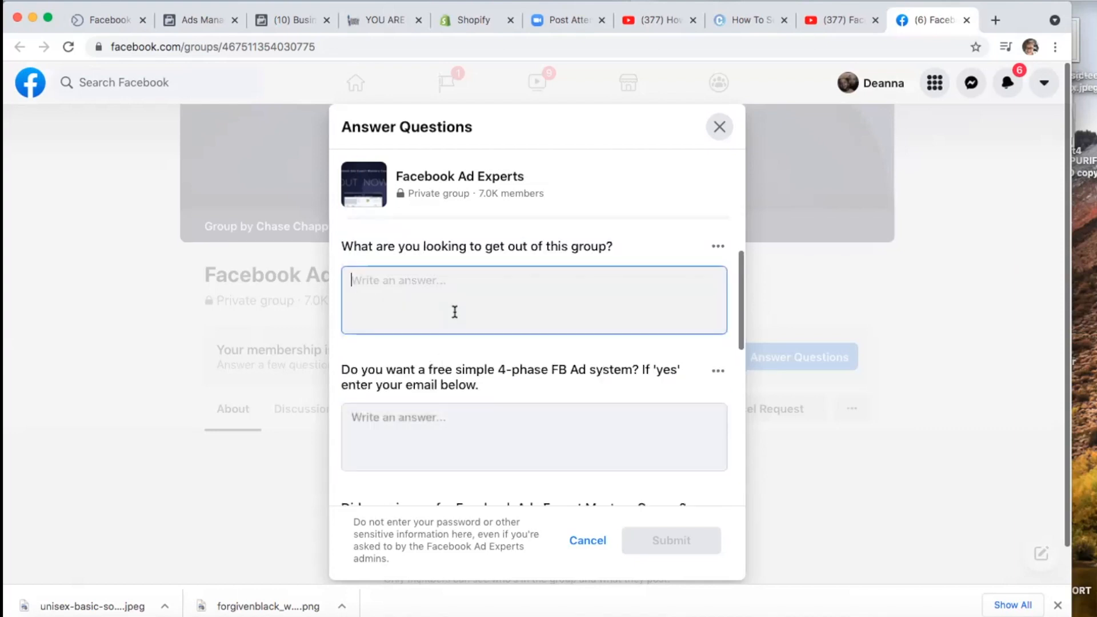
text(a)
click(443, 411)
text(a)
scroll(429, 451, down, 3)
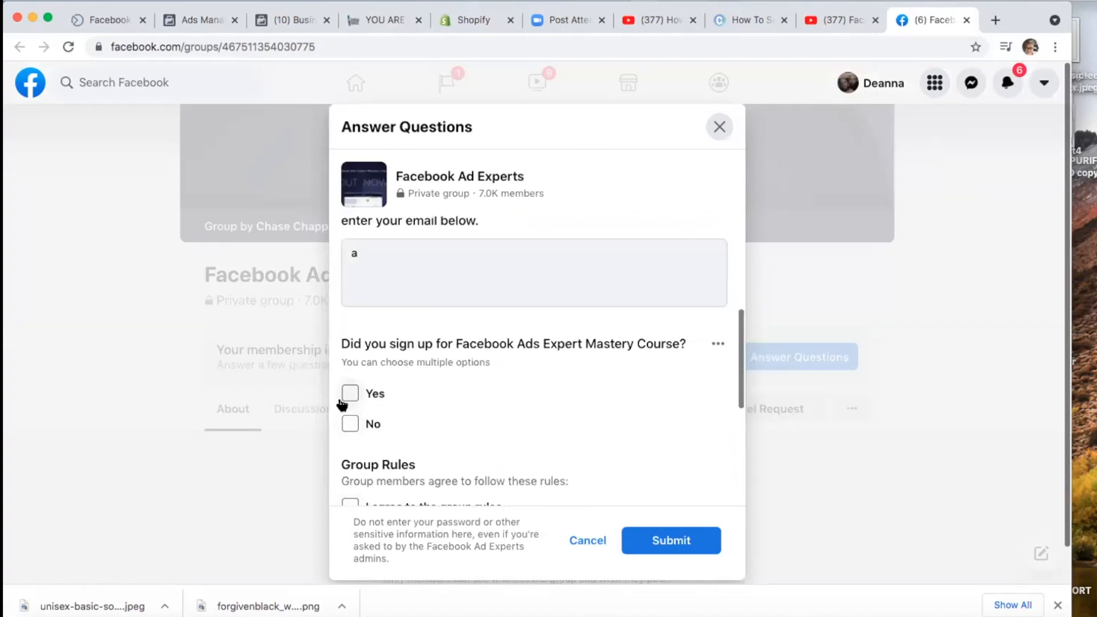
Step: Answer No to the Mastery Course sign-up question, agree to the group rules and submit the answers
click(349, 423)
scroll(415, 443, down, 2)
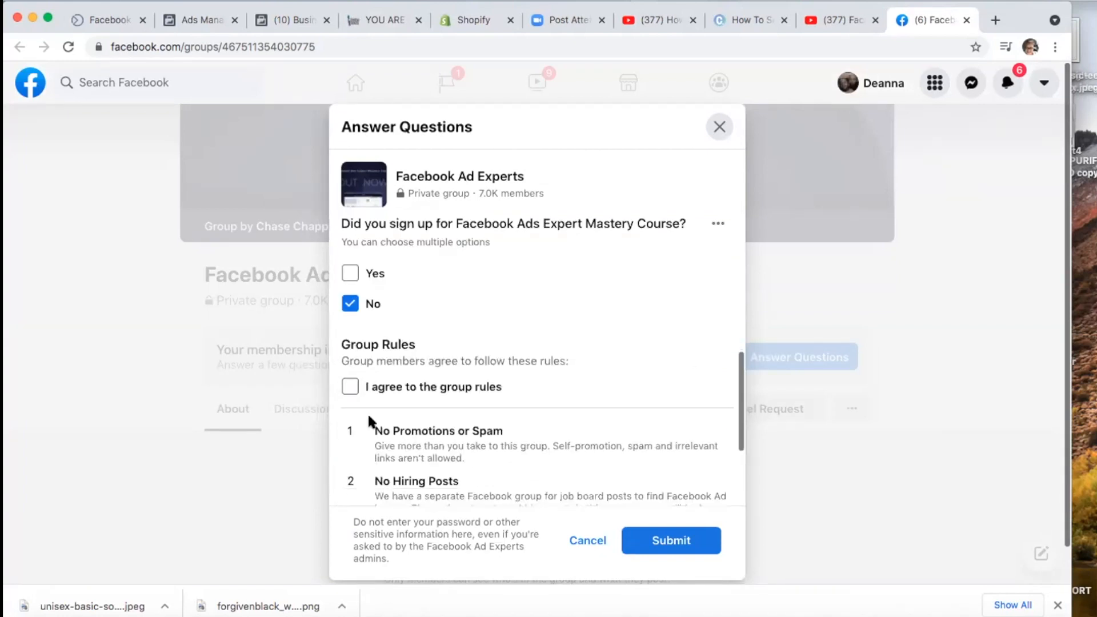
click(349, 386)
click(662, 541)
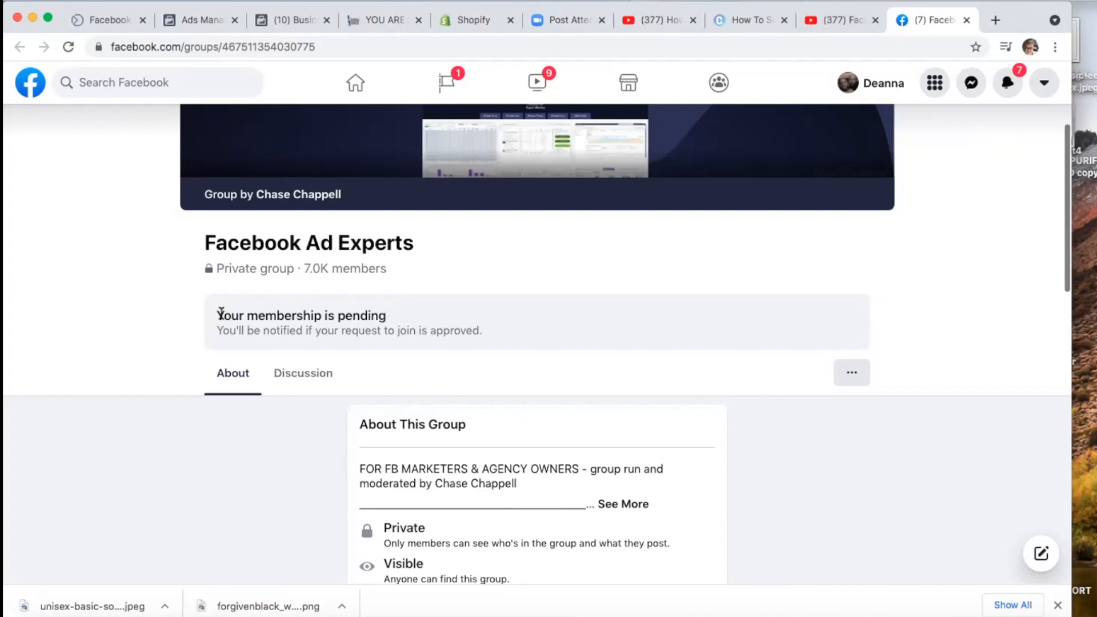
Step: Return to Ads Manager and close the editor of the four ad sets
click(264, 19)
click(212, 20)
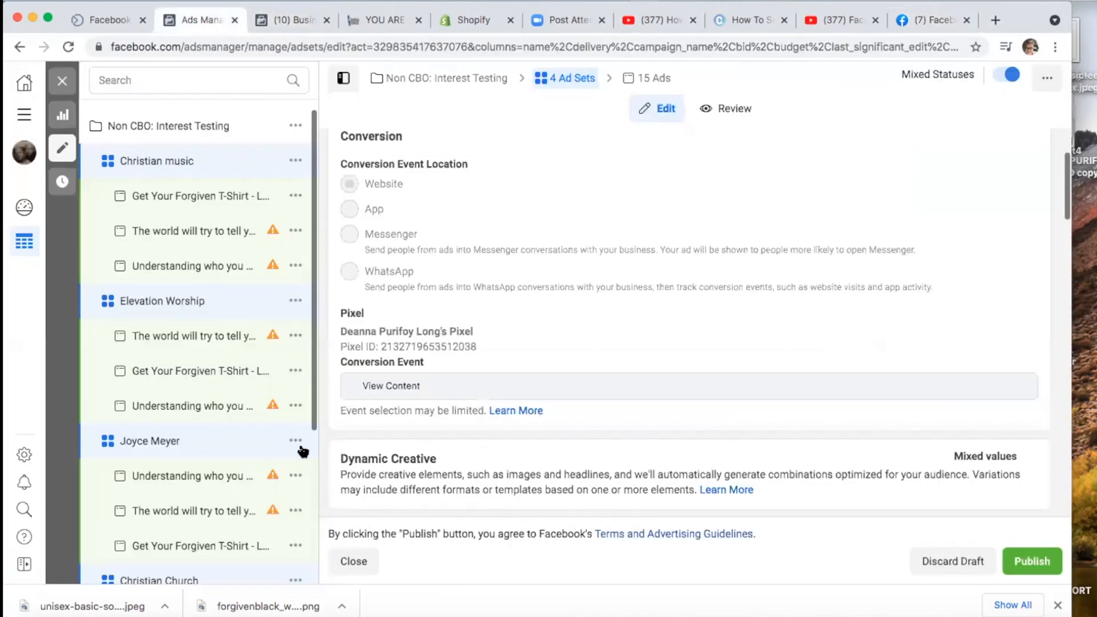
click(62, 81)
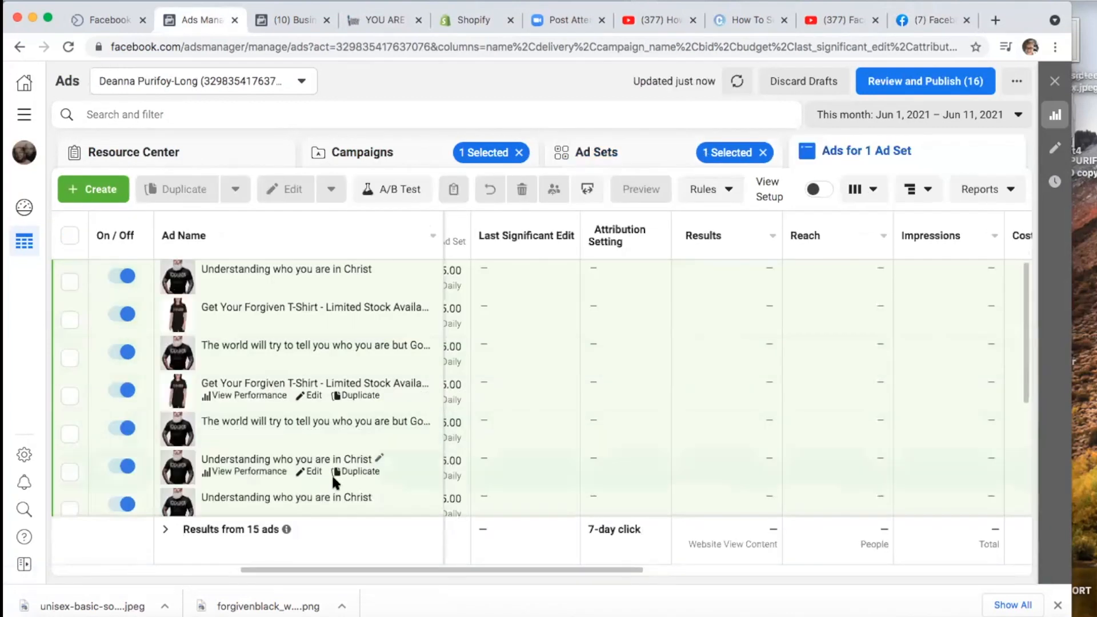
Step: Prefix the name of the switched-off "The world will try to tell you who you are" ad copy with "THE ORIGINAL:" and save it to draft
scroll(331, 475, down, 1)
scroll(331, 474, down, 2)
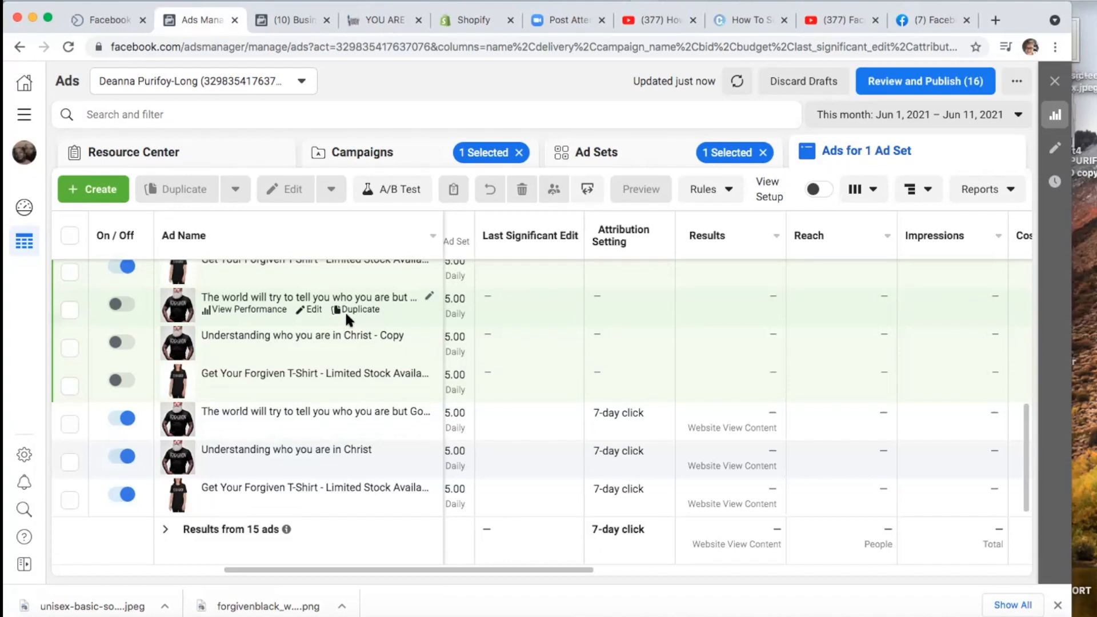
click(429, 295)
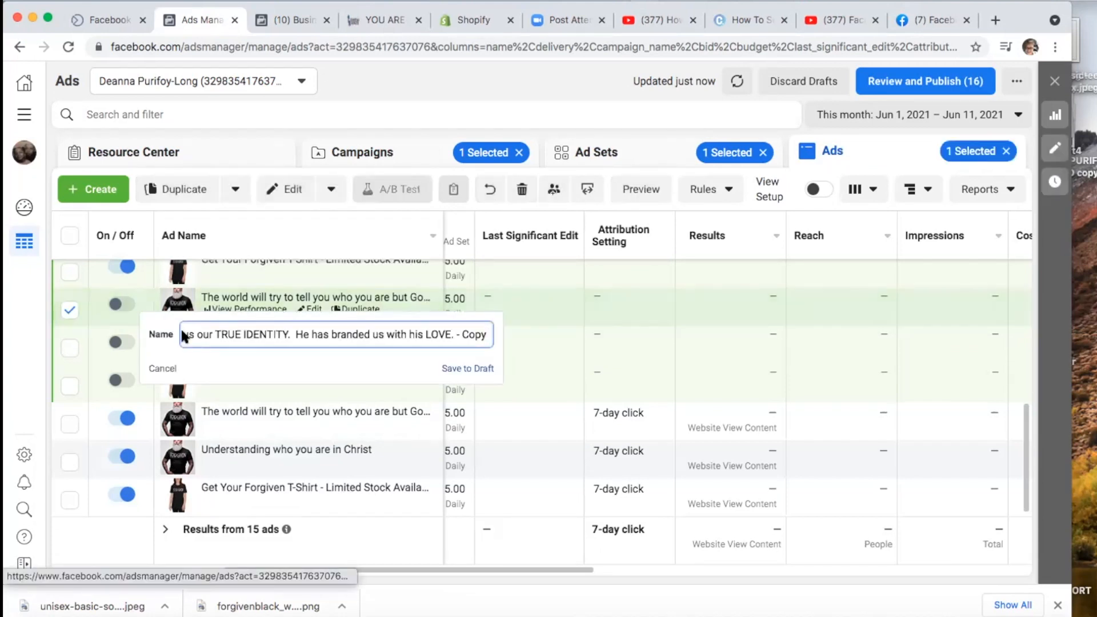
drag(210, 332, 137, 332)
key(Left)
text(THe)
key(BackSpace)
key(BackSpace)
text(E ORIGINAL:)
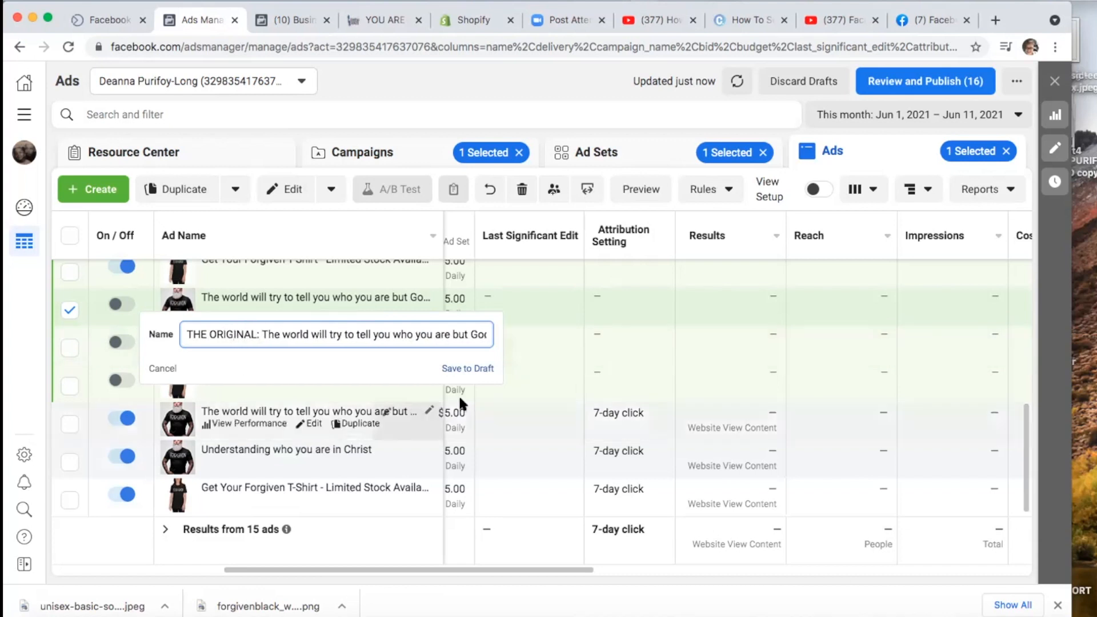
click(467, 368)
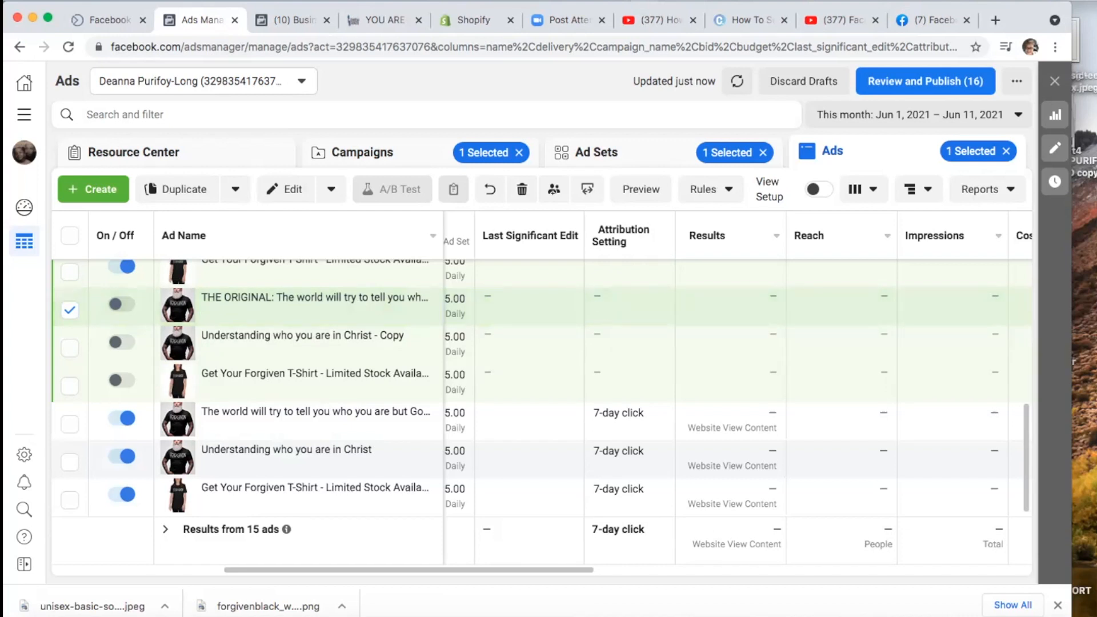
Step: Open the free Facebook Ads Expert Mastery Class demo from the Shopify tracking article and examine the page
click(735, 18)
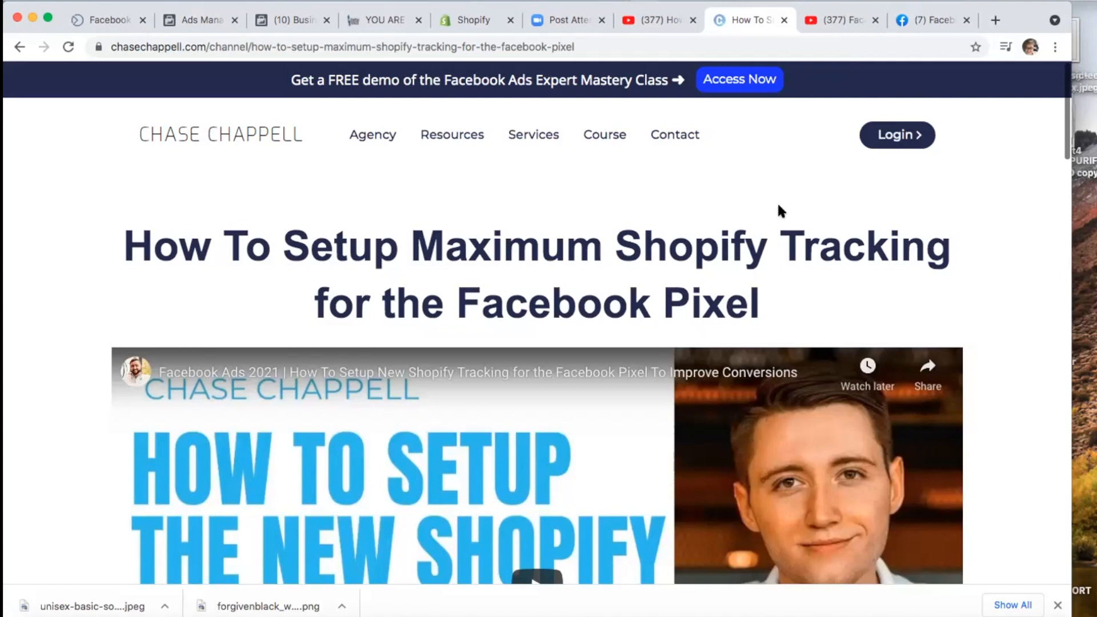
click(742, 82)
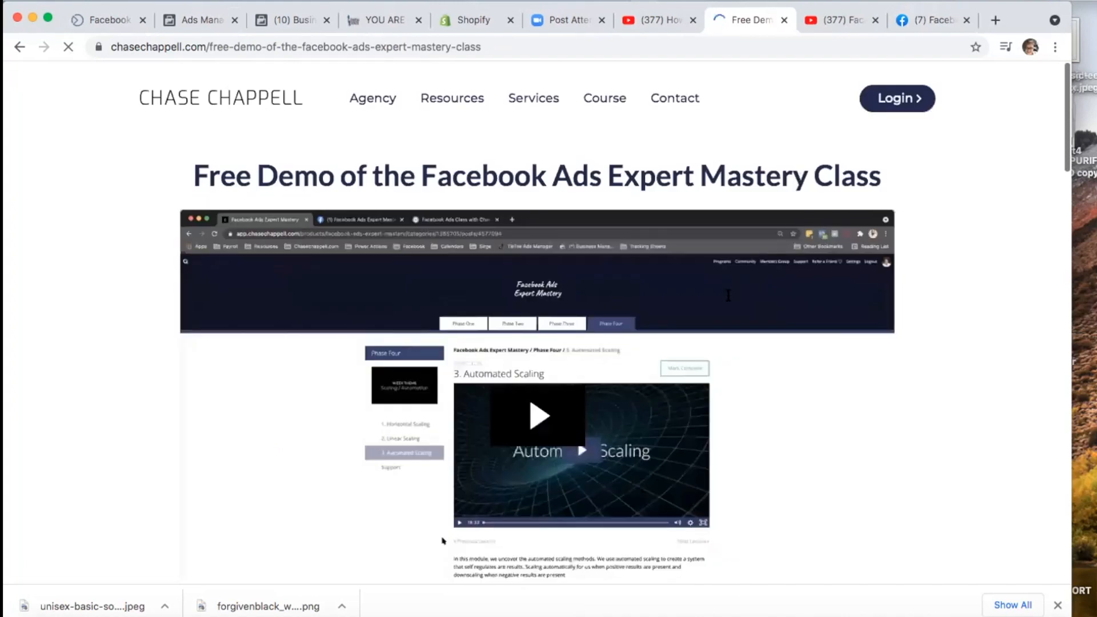
scroll(728, 296, down, 1)
scroll(626, 443, down, 3)
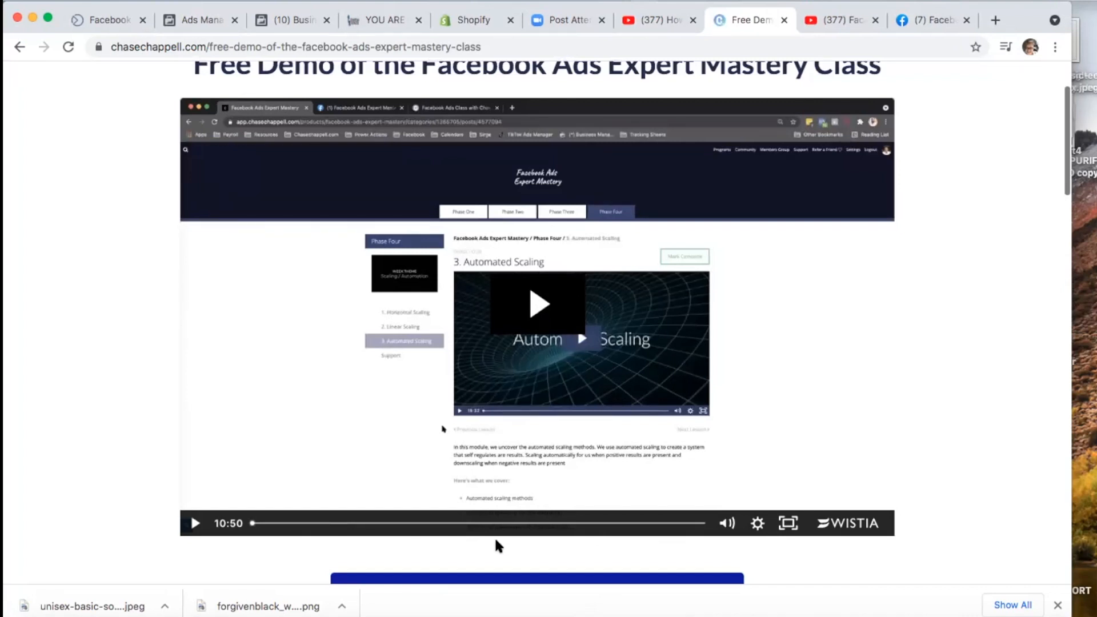
scroll(495, 541, down, 3)
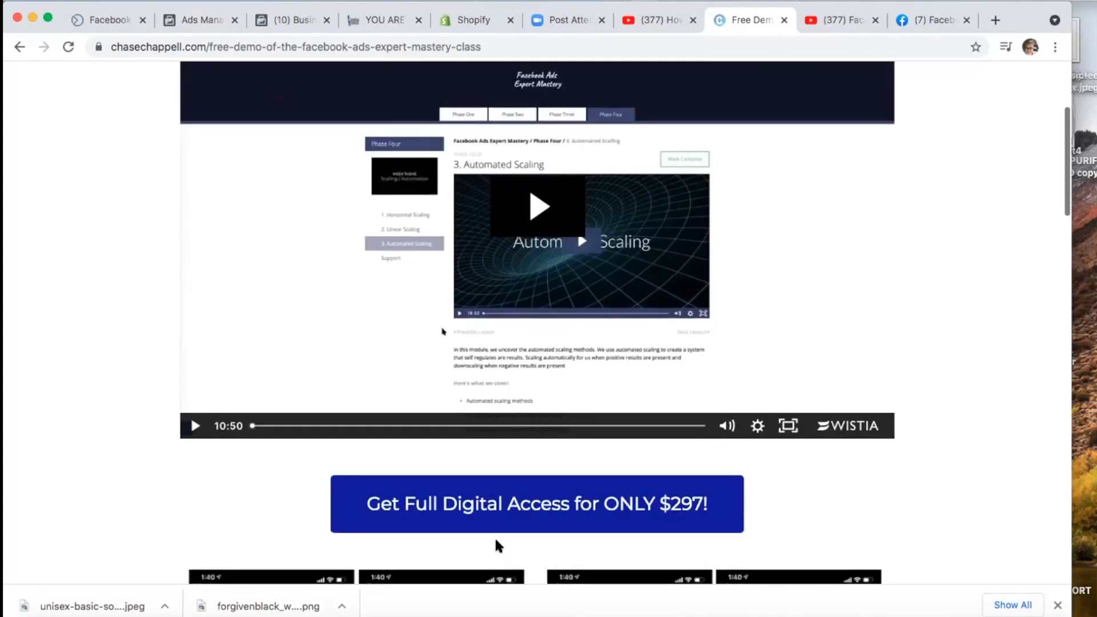
scroll(868, 515, up, 2)
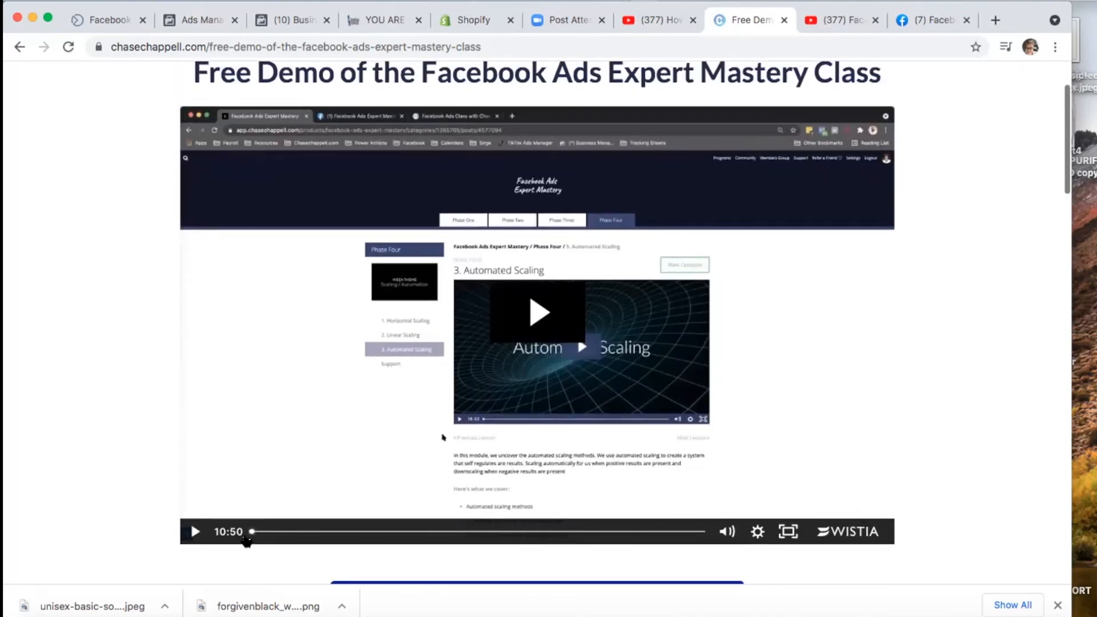
Step: Play the Mastery Class demo video from its beginning
click(267, 531)
mouse_move(268, 531)
mouse_down()
mouse_move(610, 531)
mouse_move(252, 533)
mouse_up()
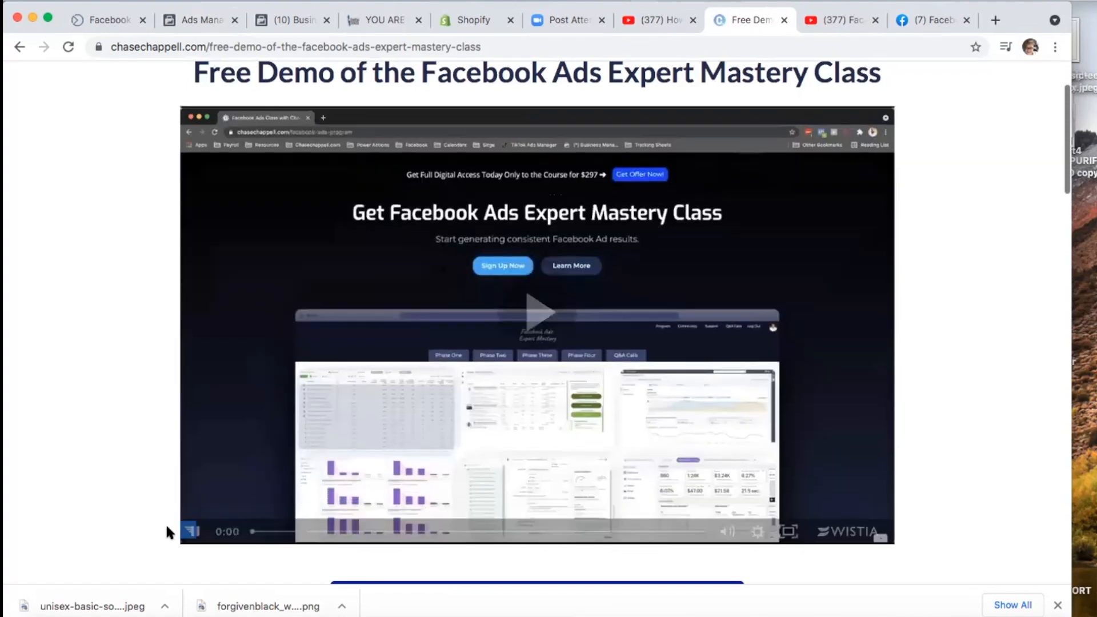
click(242, 494)
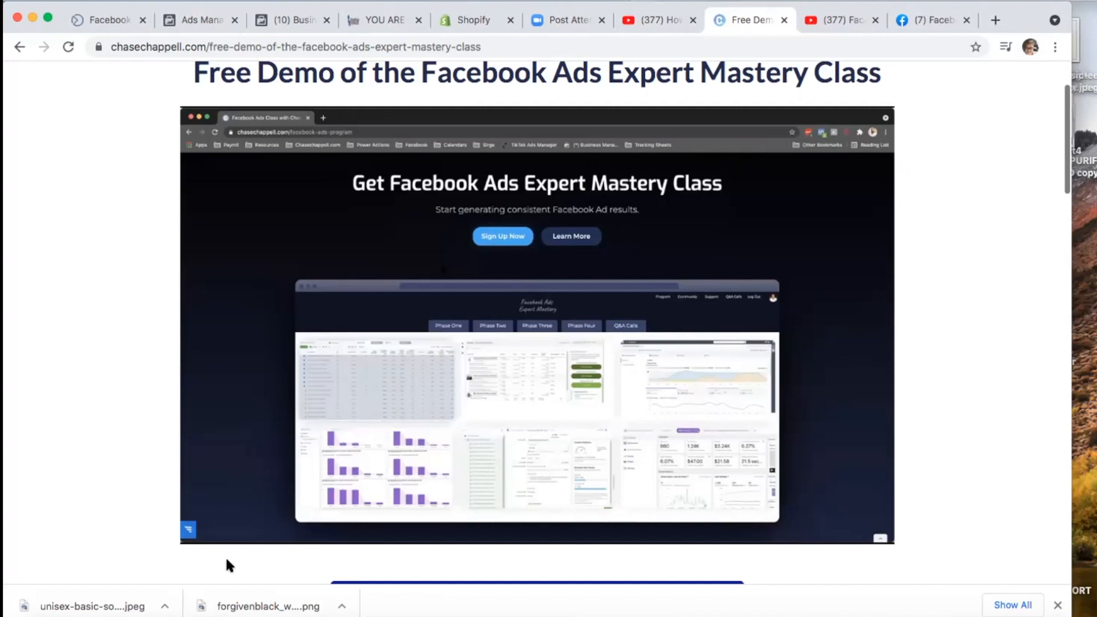
mouse_move(268, 413)
mouse_move(220, 454)
Step: Open the chasechappell.com/resources page in a new browser tab
click(823, 20)
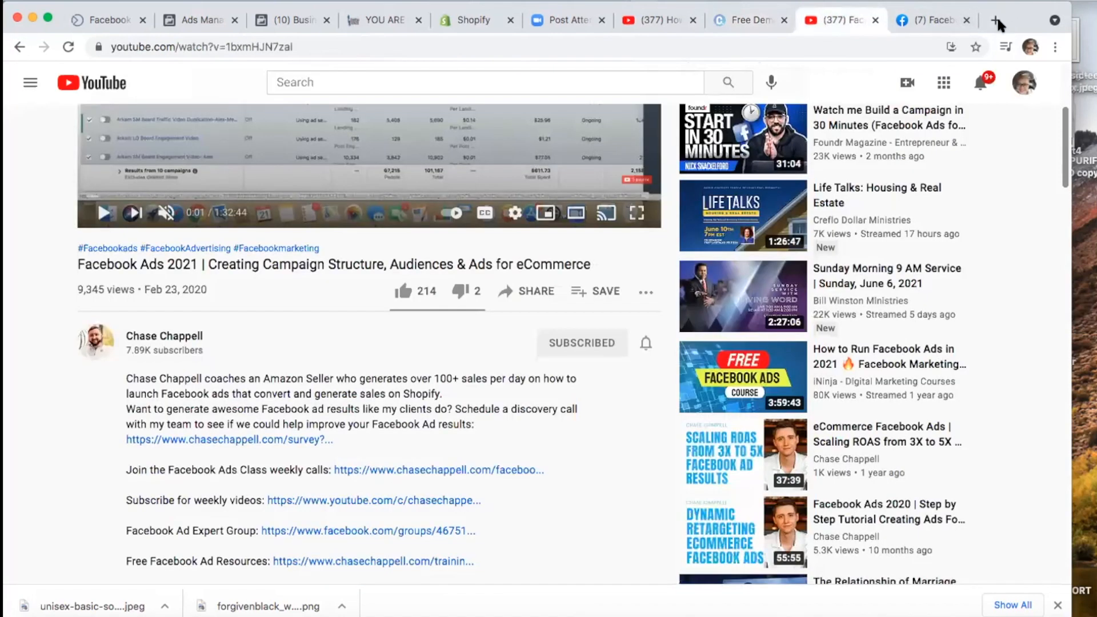
click(995, 20)
text(chase)
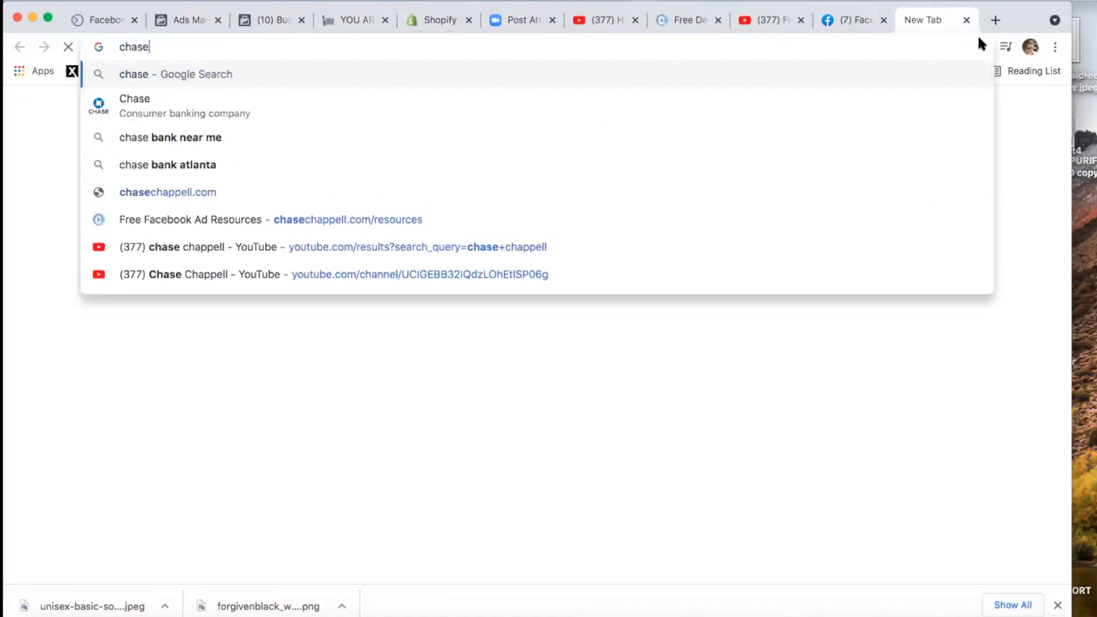
text(chappell.com)
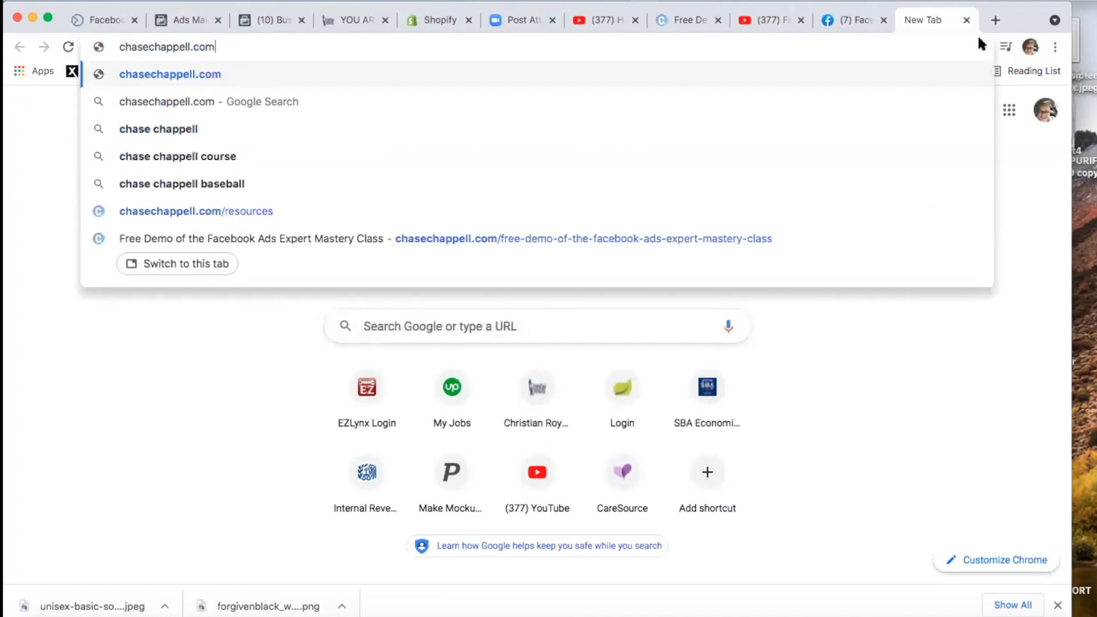
text(/re)
click(661, 135)
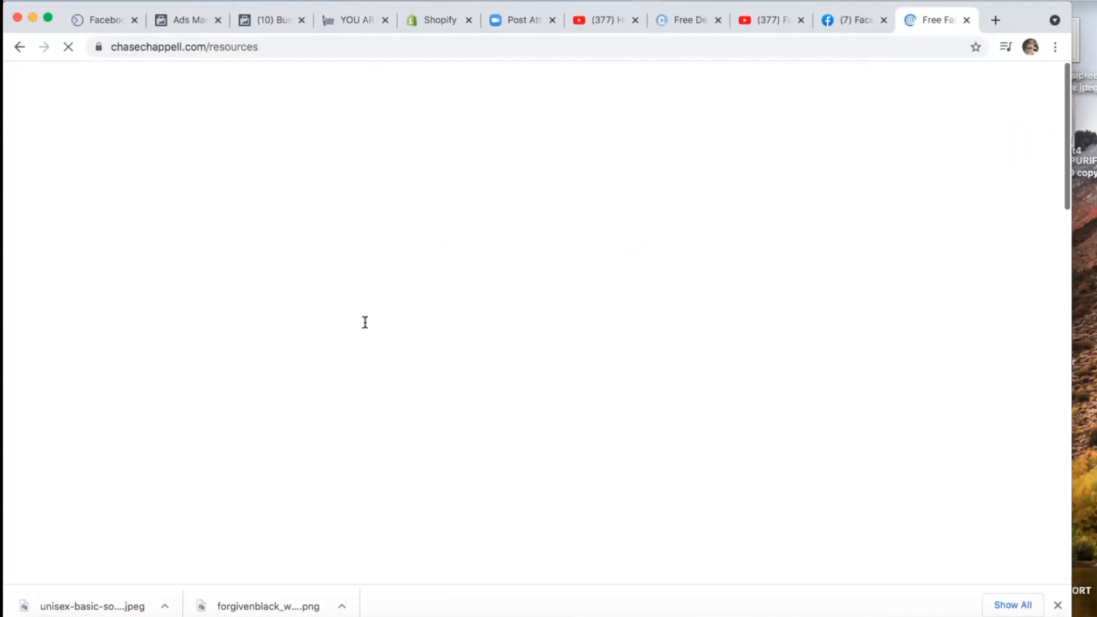
Step: Search the Facebook ad trainings for "shopify tracking" and open "How To Setup Maximum Shopify Tracking for the Facebook Pixel"
scroll(403, 358, down, 2)
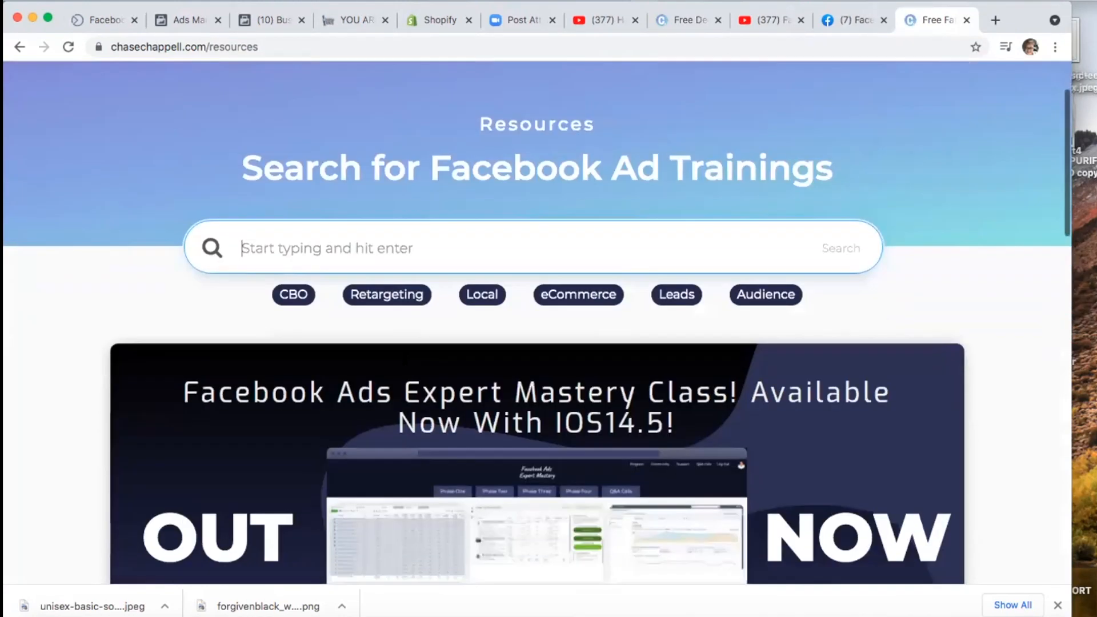
text(shopify)
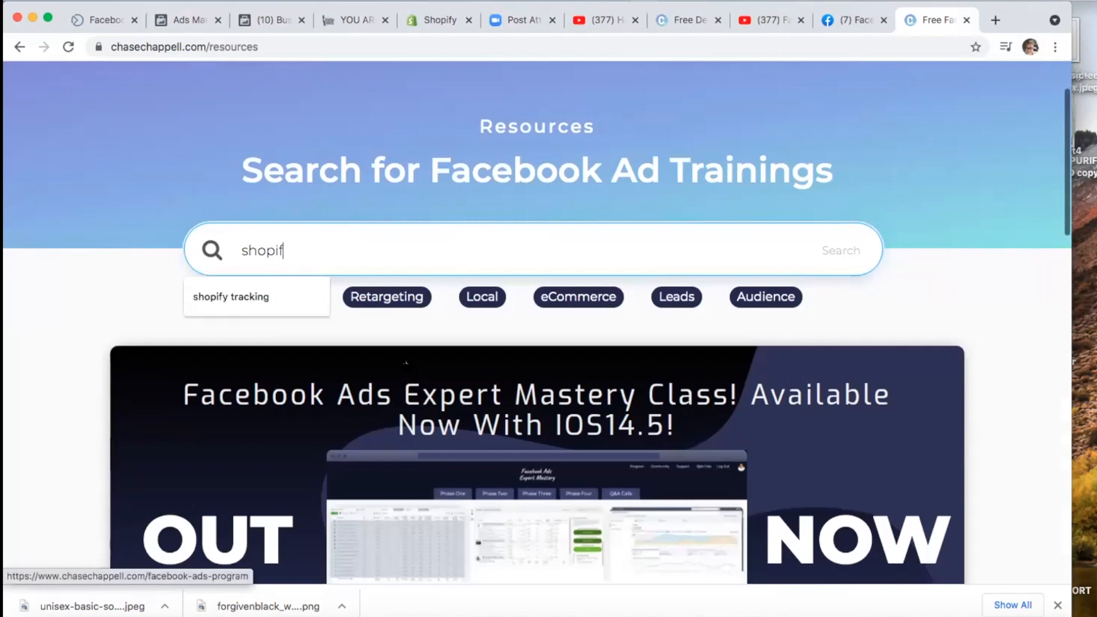
text( tracking)
key(Return)
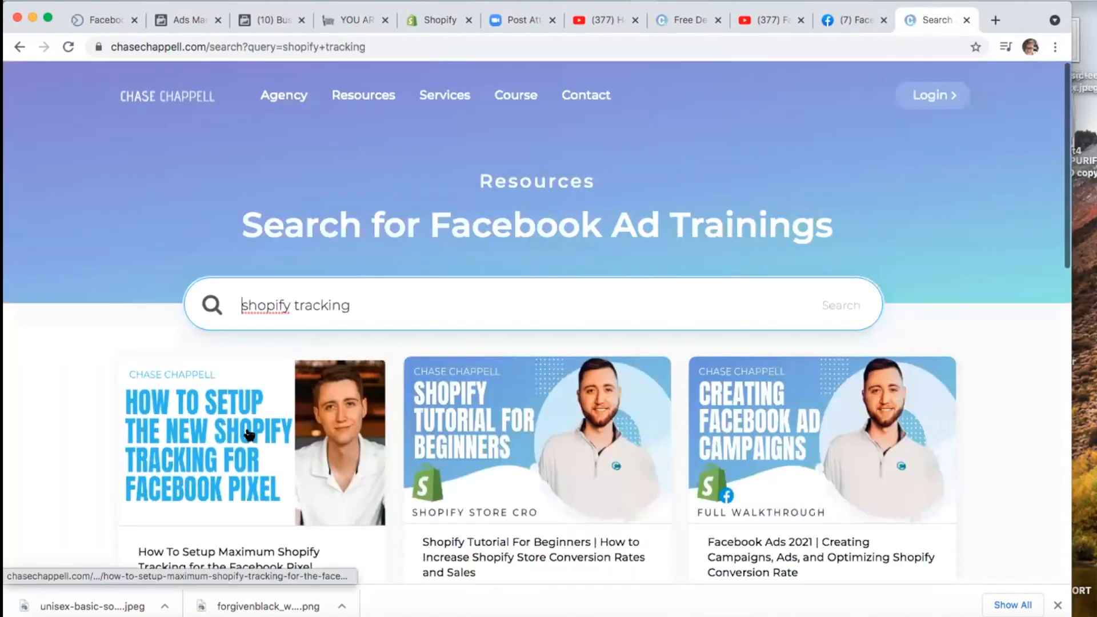
click(226, 484)
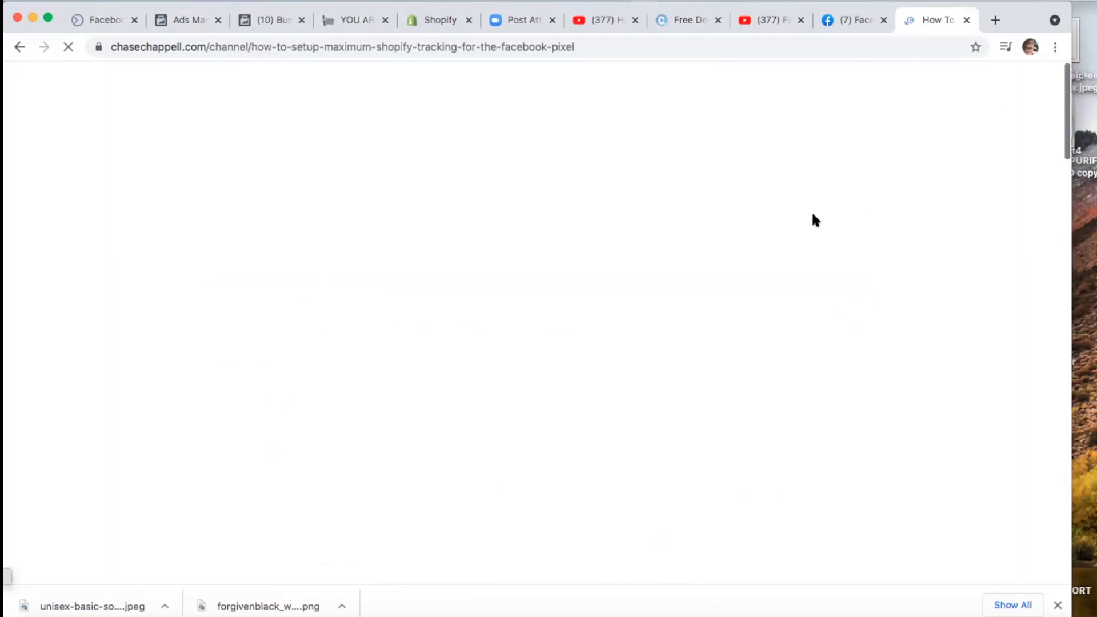